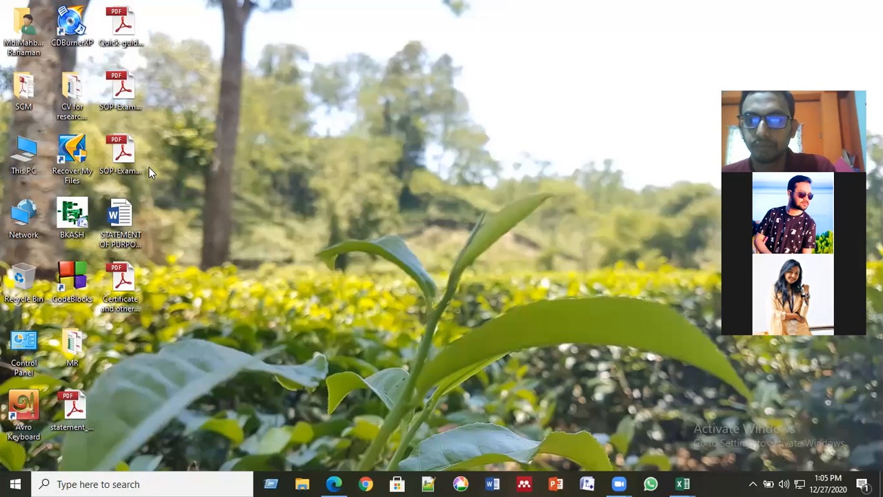
- Browse This PC to D:\AUST\BBA 326 and select the business modeling PDF
{"action": "double_click", "coordinate": [20, 148]}
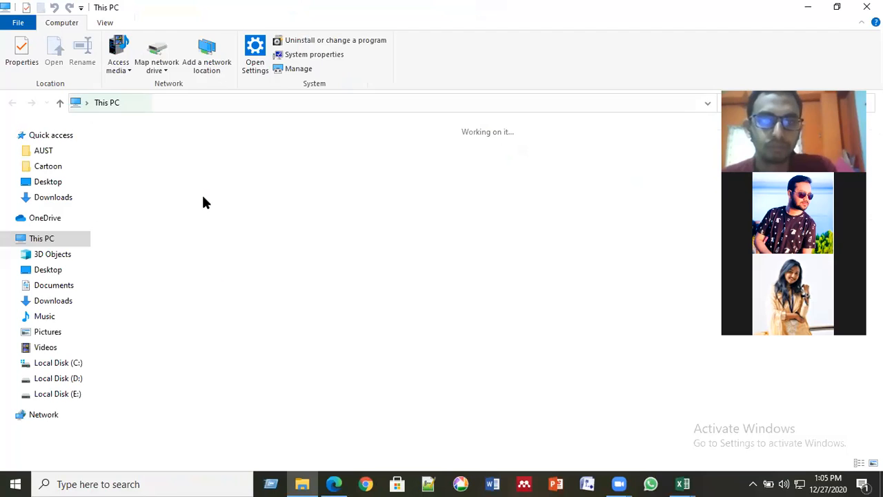
{"action": "left_click", "coordinate": [378, 248]}
{"action": "double_click", "coordinate": [377, 248]}
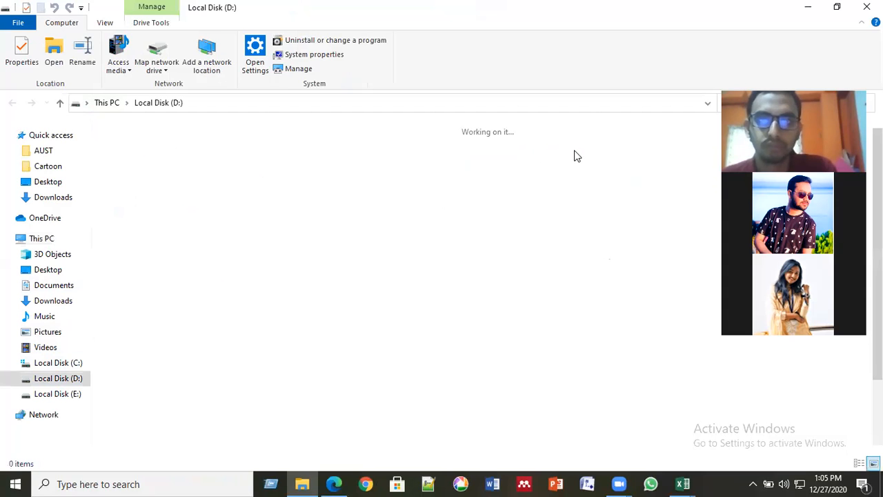
{"action": "left_click", "coordinate": [570, 165]}
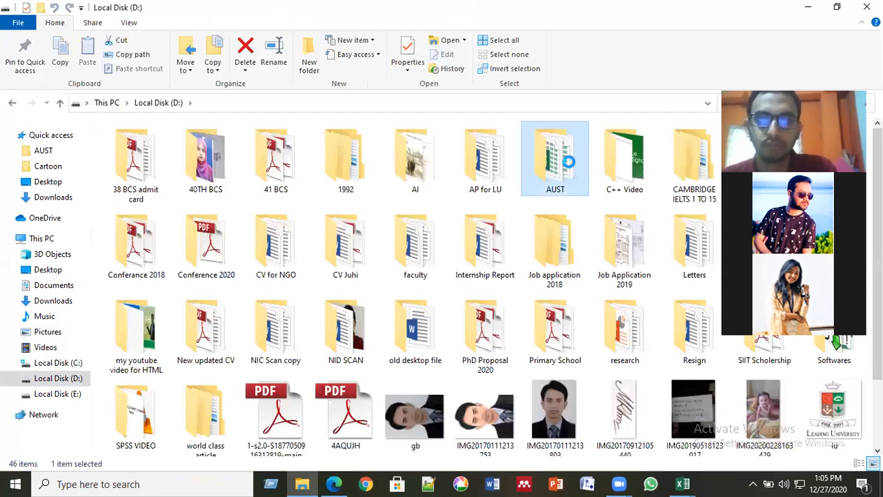
{"action": "double_click", "coordinate": [570, 165]}
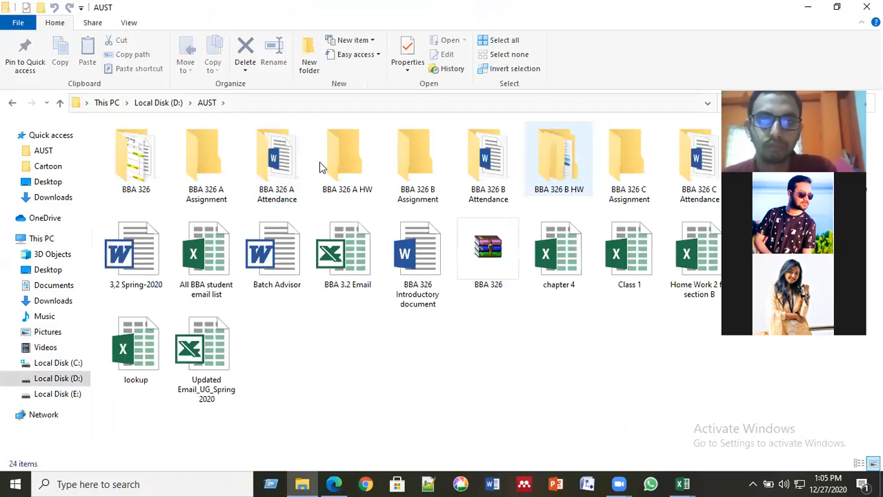
{"action": "left_click", "coordinate": [140, 169]}
{"action": "double_click", "coordinate": [140, 169]}
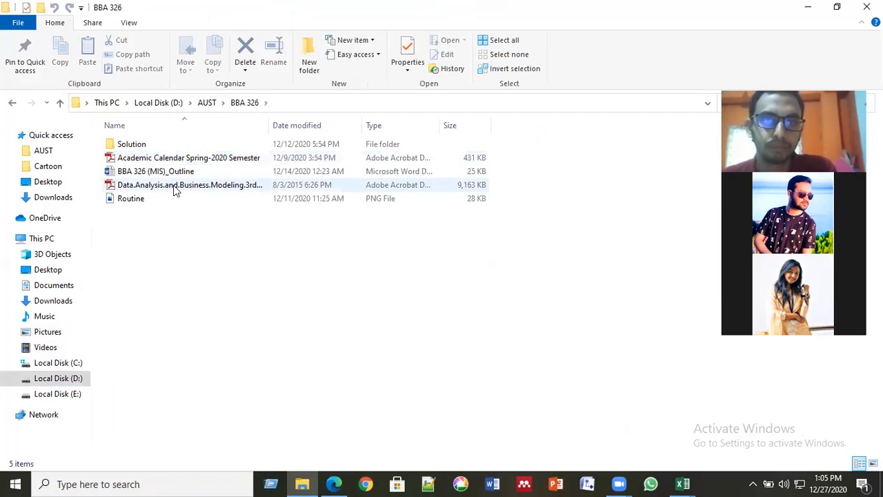
{"action": "left_click", "coordinate": [174, 186]}
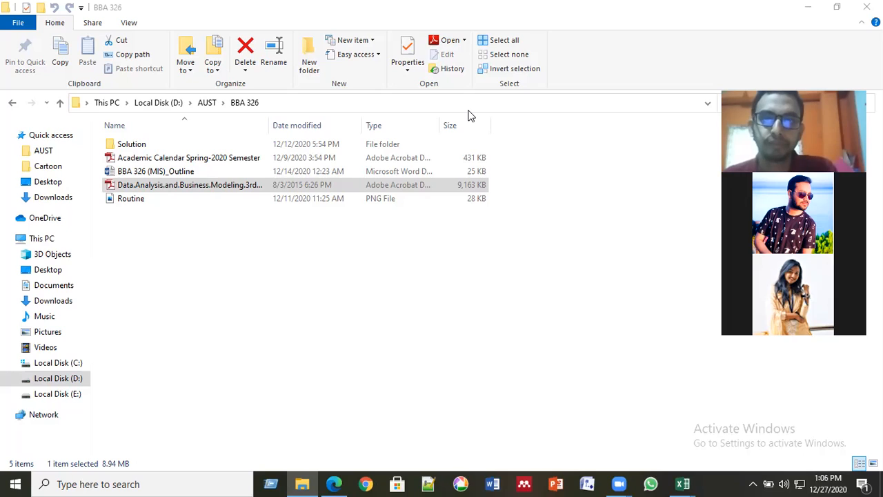
- Open the Data.Analysis.and.Business.Modeling PDF from the BBA 326 folder
{"action": "double_click", "coordinate": [221, 186]}
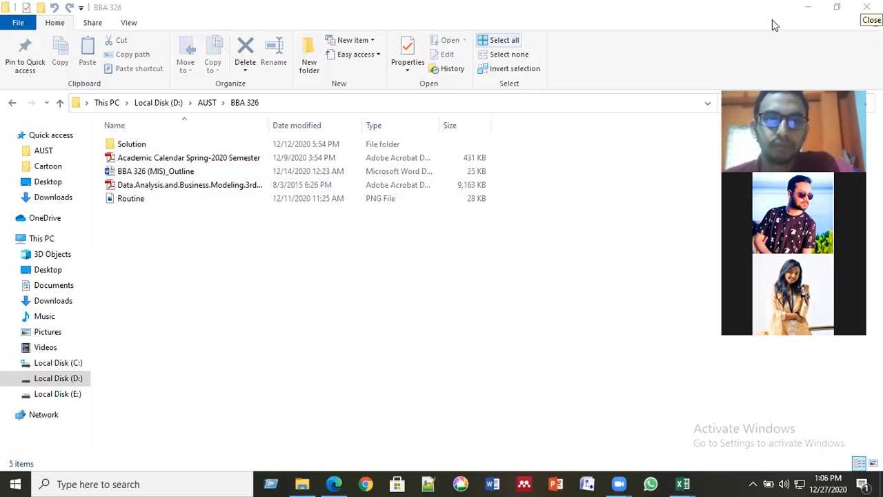
{"action": "left_click", "coordinate": [156, 184]}
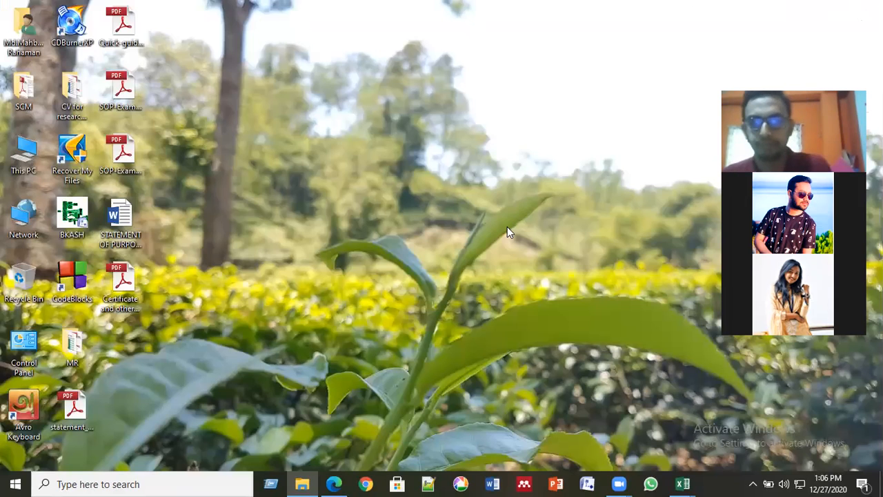
- Dismiss the Run dialog so the eBook opens in Adobe Reader
{"action": "left_click", "coordinate": [271, 484]}
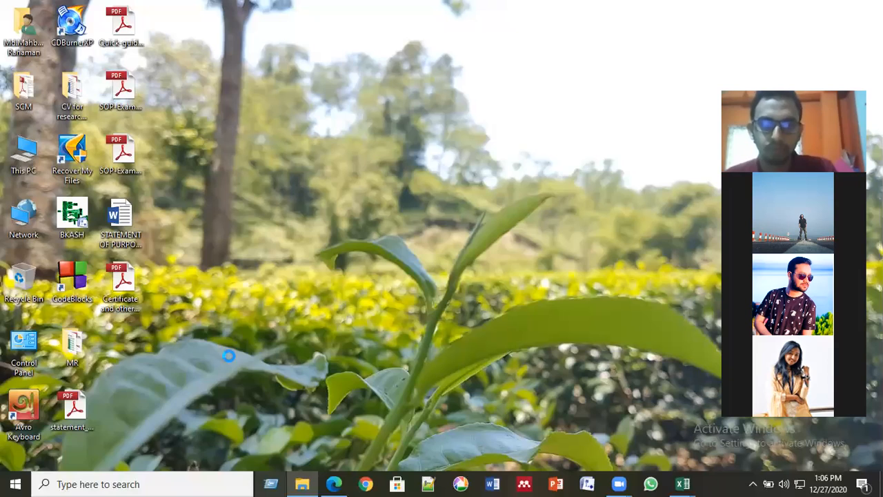
{"action": "left_click", "coordinate": [257, 345]}
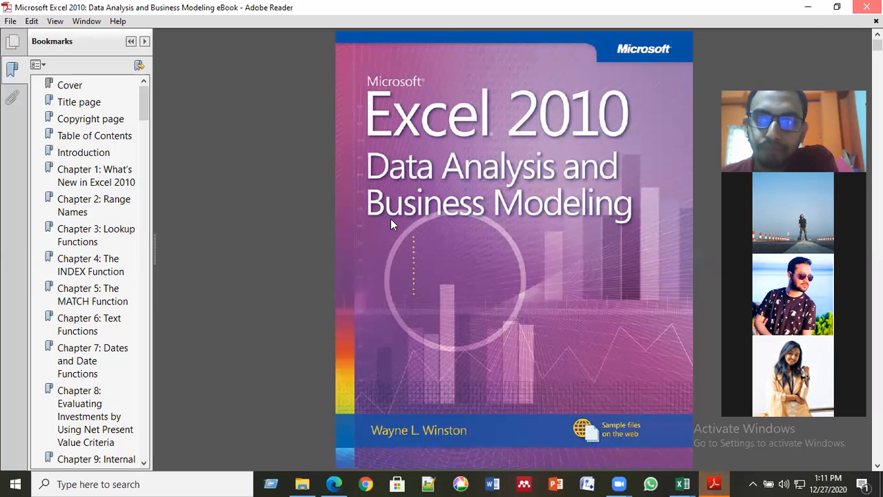
- Close the Excel 2010 Data Analysis eBook in Adobe Reader with Alt+F4
{"action": "key", "text": "alt+F4"}
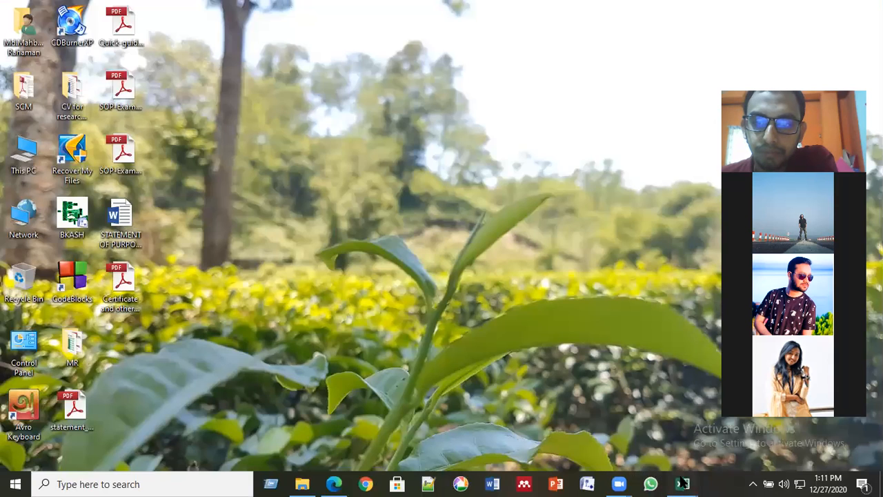
- Bring Class 1 forward and show its blank Excell Introduction sheet with D13 selected
{"action": "left_click", "coordinate": [681, 483]}
{"action": "left_click", "coordinate": [645, 443]}
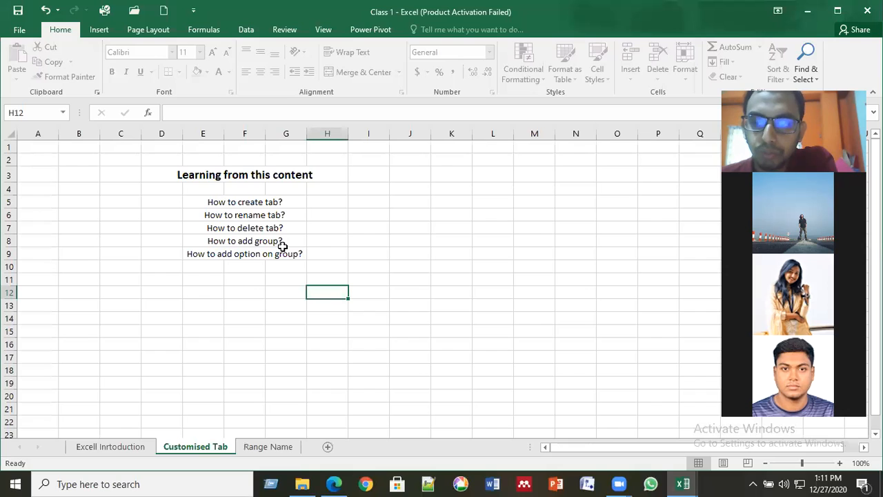
{"action": "left_click", "coordinate": [116, 446]}
{"action": "left_click", "coordinate": [162, 302]}
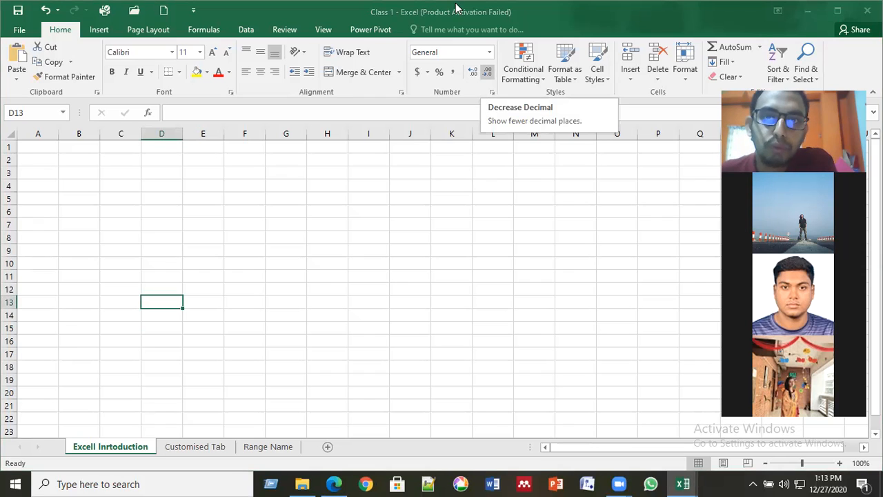
{"action": "left_click", "coordinate": [456, 128]}
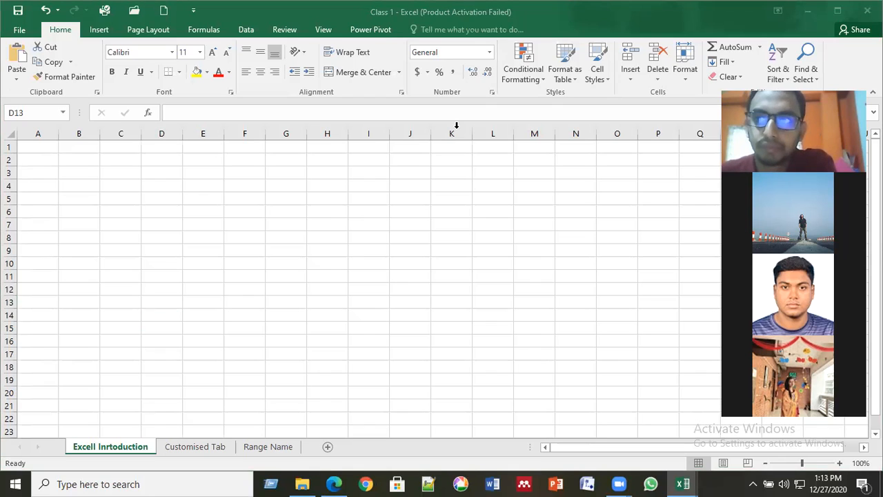
{"action": "left_click", "coordinate": [340, 201]}
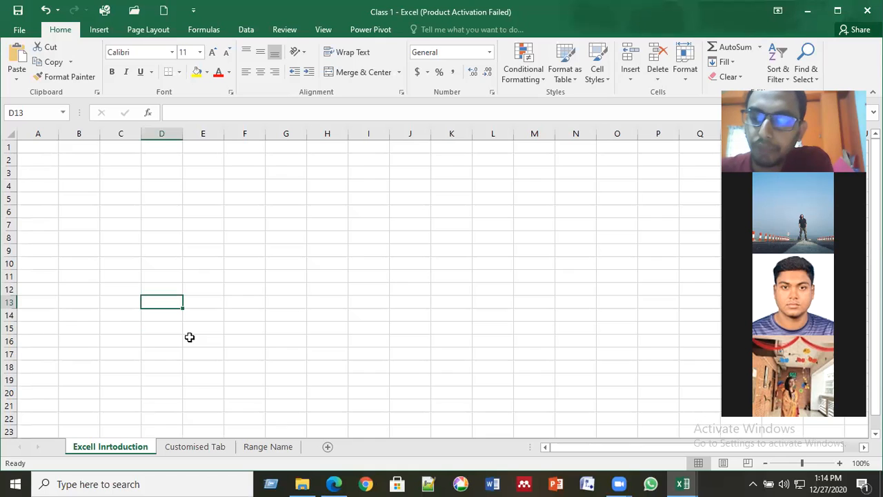
{"action": "left_click", "coordinate": [225, 312]}
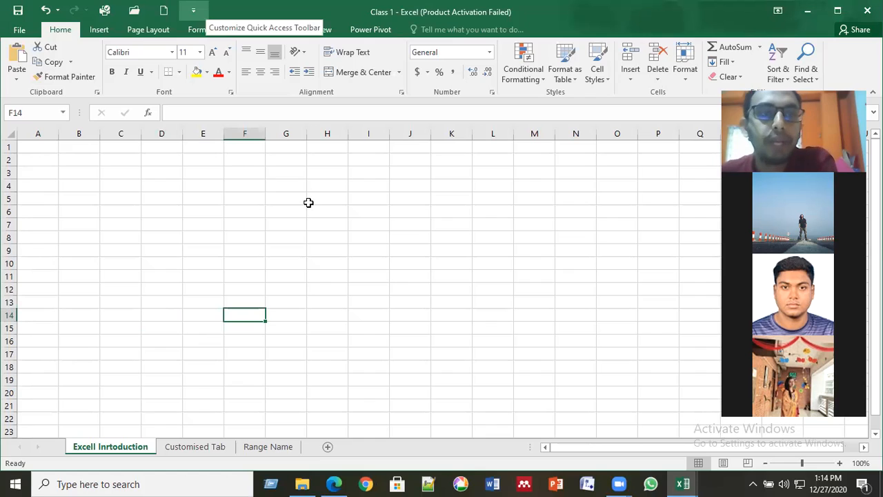
{"action": "left_click", "coordinate": [178, 263]}
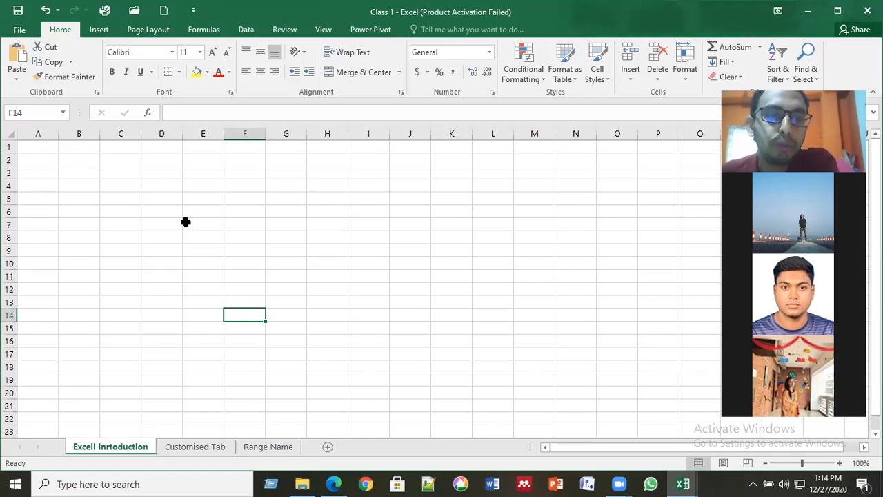
{"action": "left_click", "coordinate": [186, 221]}
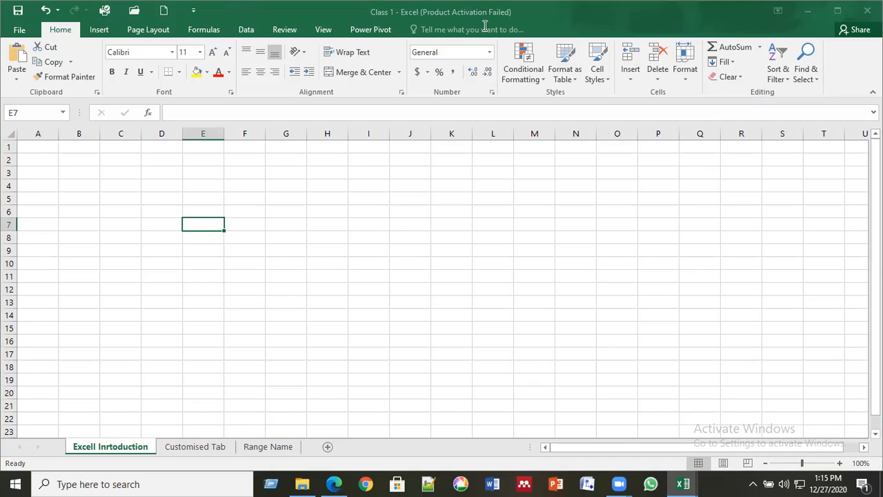
{"action": "key", "text": "ctrl+n"}
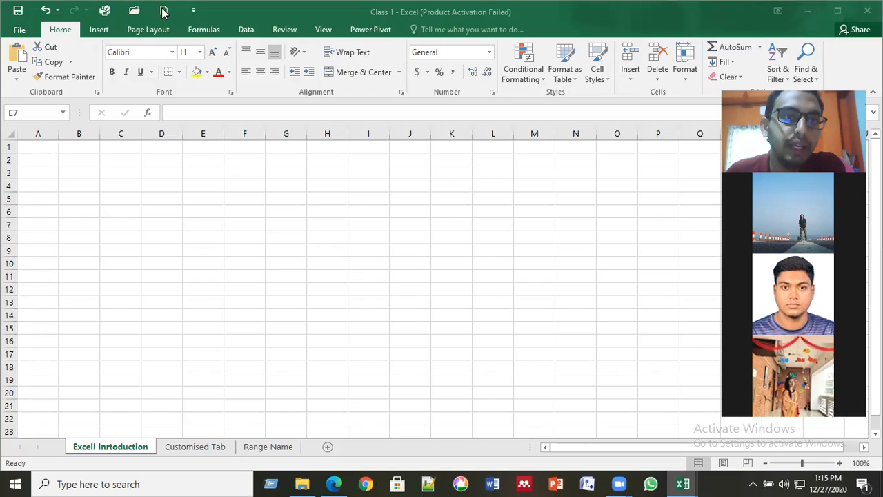
{"action": "left_click", "coordinate": [194, 13]}
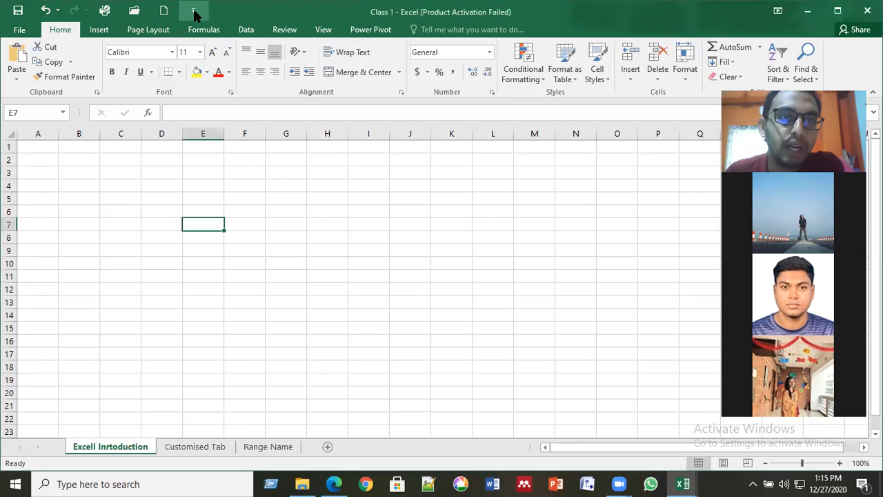
{"action": "left_click", "coordinate": [194, 13]}
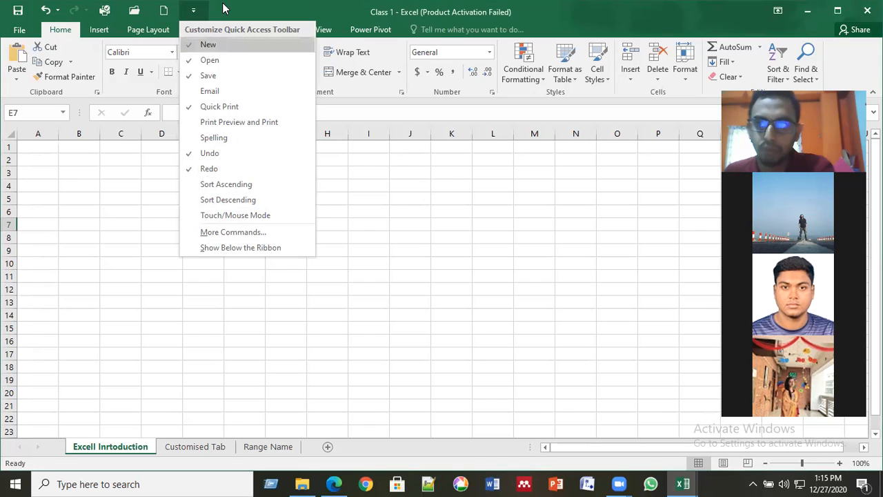
{"action": "left_click", "coordinate": [187, 9]}
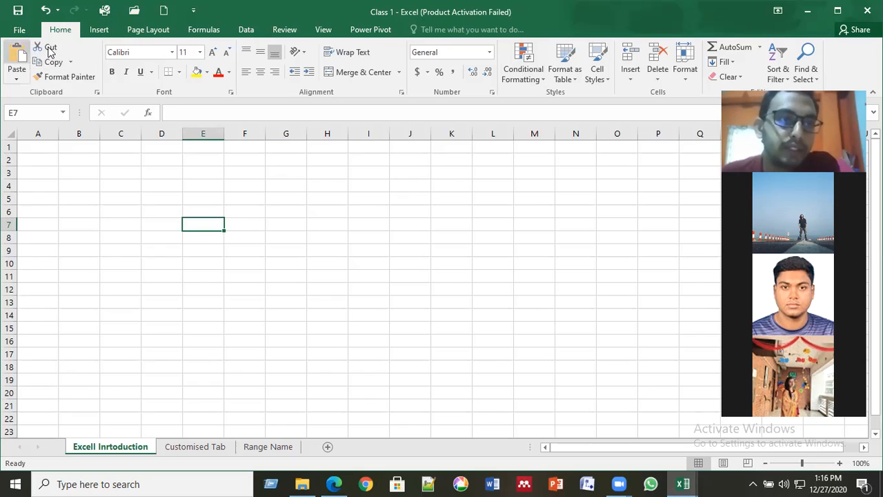
{"action": "left_click", "coordinate": [82, 79]}
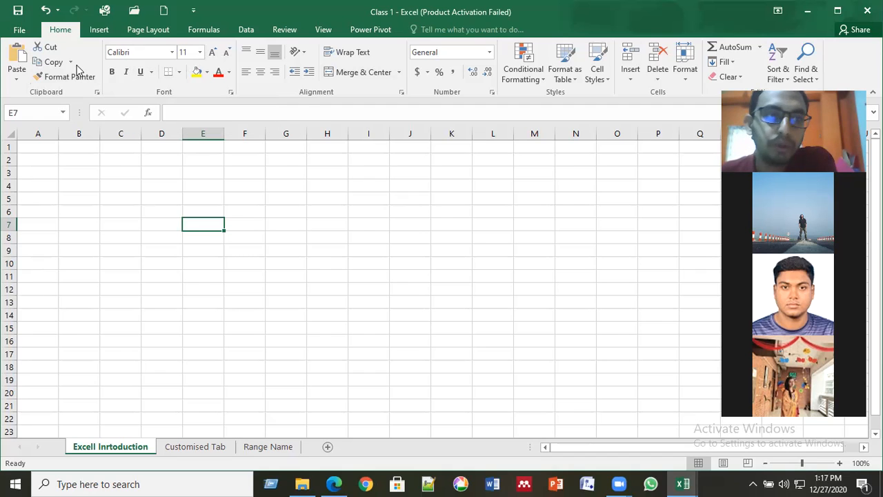
{"action": "left_click", "coordinate": [47, 112]}
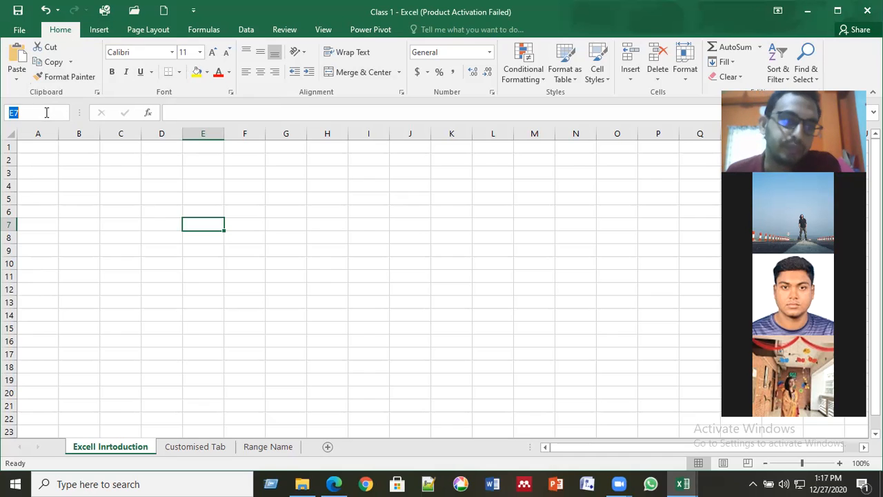
{"action": "left_click", "coordinate": [160, 209]}
{"action": "left_click", "coordinate": [217, 222]}
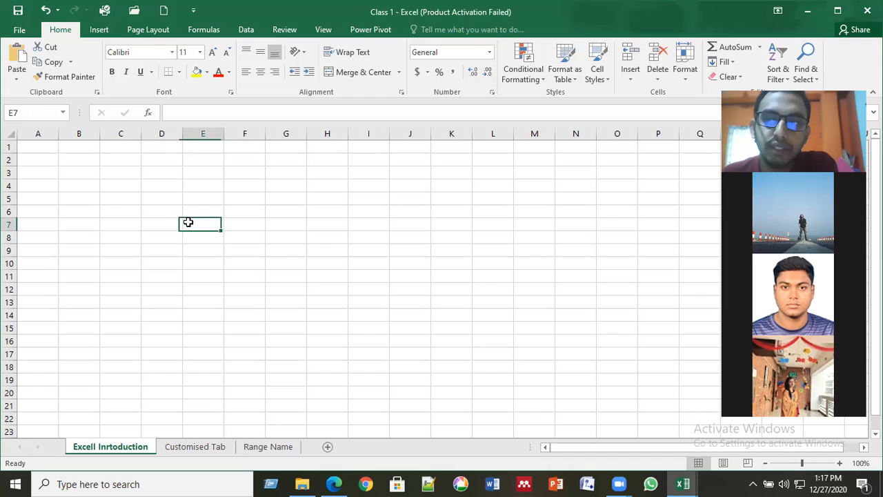
{"action": "left_click", "coordinate": [246, 240]}
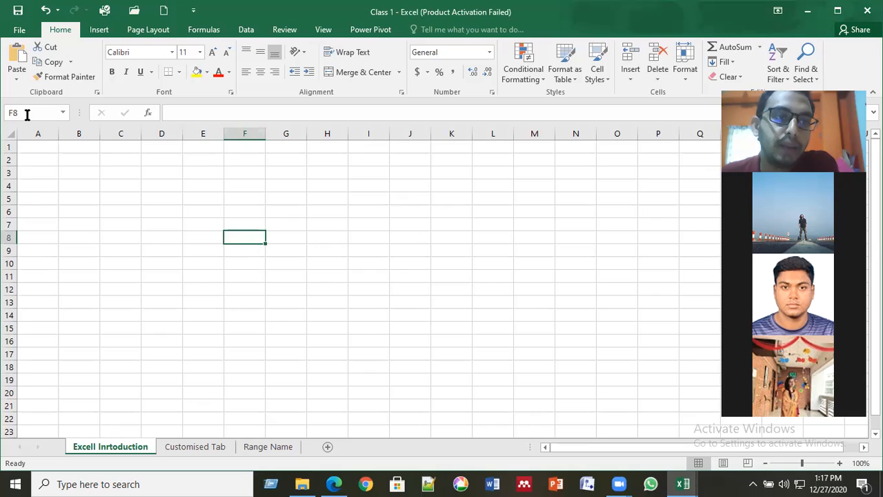
{"action": "left_click", "coordinate": [149, 286]}
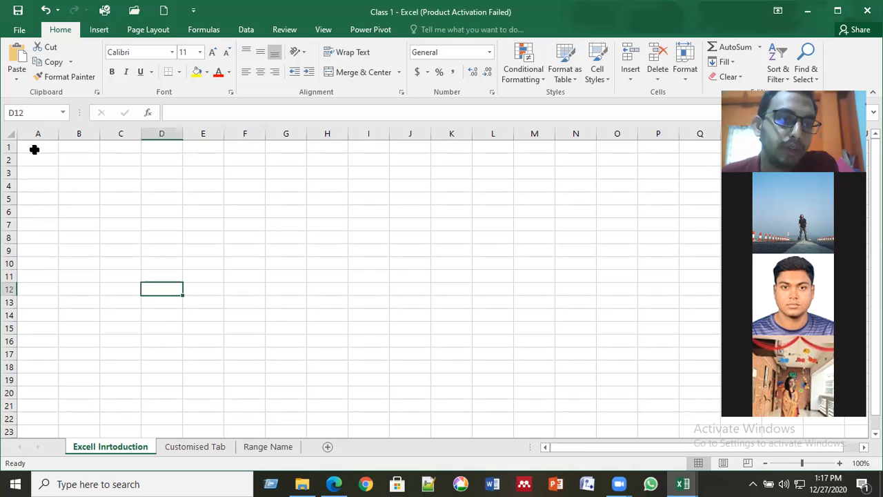
{"action": "left_click", "coordinate": [8, 112]}
{"action": "type", "text": "C4"}
{"action": "key", "text": "Return"}
{"action": "left_click", "coordinate": [44, 114]}
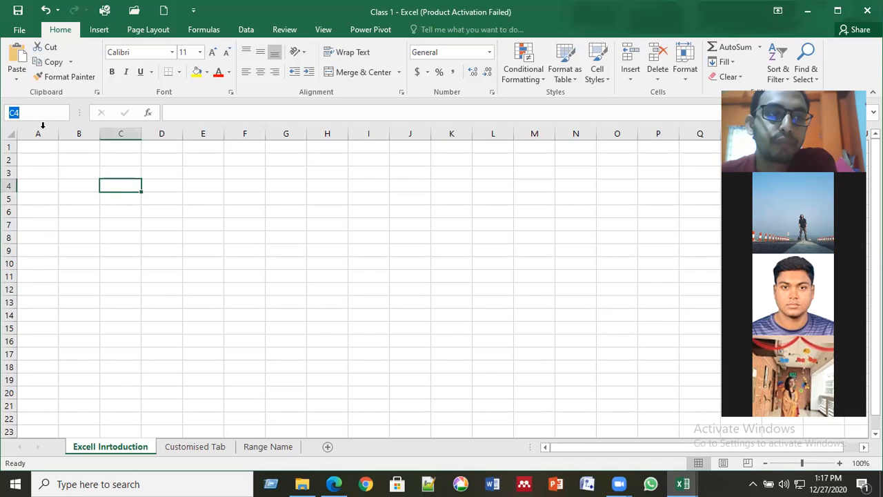
{"action": "type", "text": "B5"}
{"action": "key", "text": "Return"}
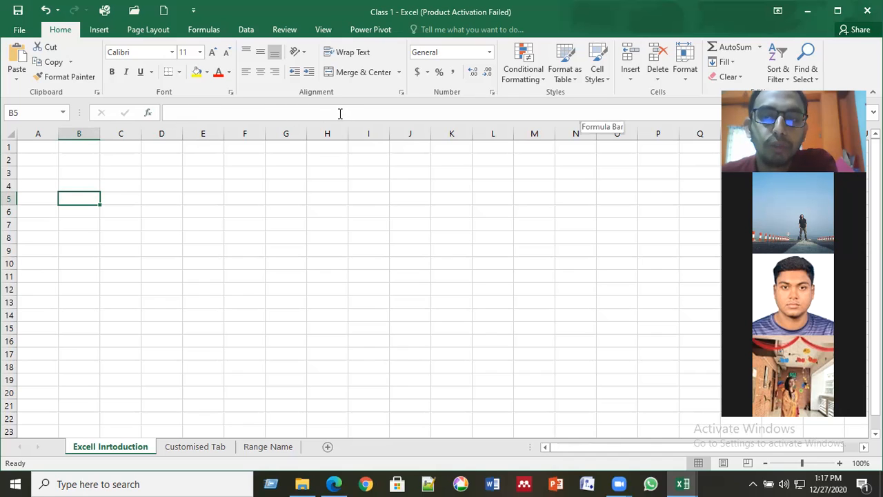
{"action": "left_click", "coordinate": [179, 110]}
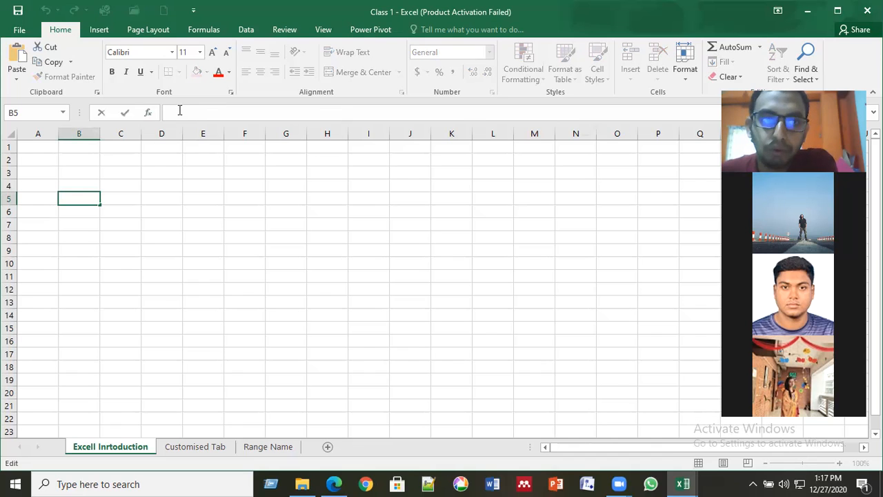
{"action": "key", "text": "Return"}
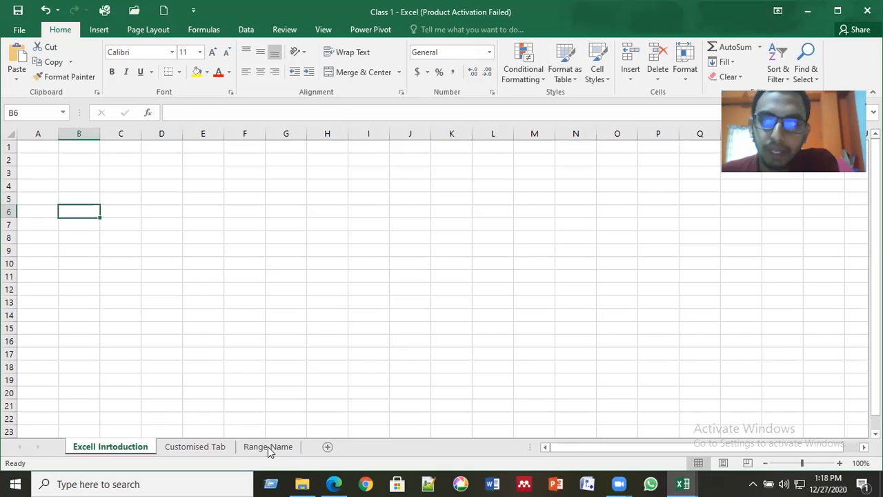
- Add blank worksheets Sheet1 and Sheet2 to the Class 1 workbook
{"action": "left_click", "coordinate": [328, 447]}
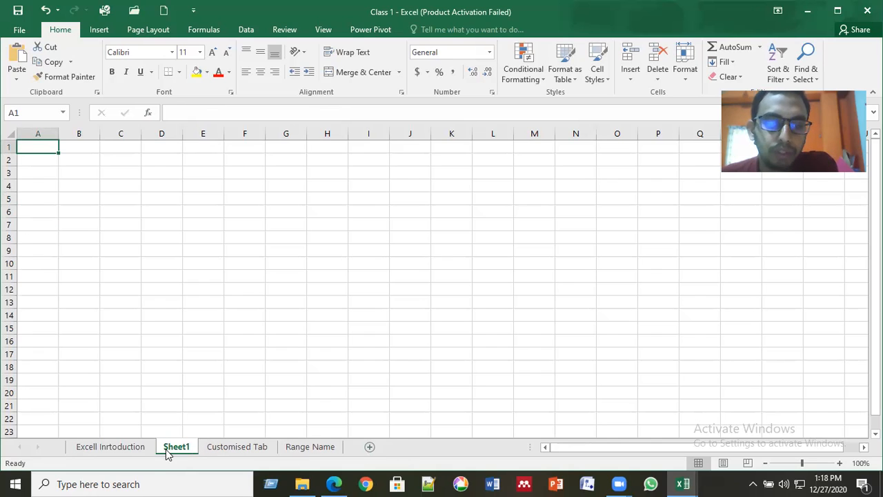
{"action": "left_click", "coordinate": [369, 447]}
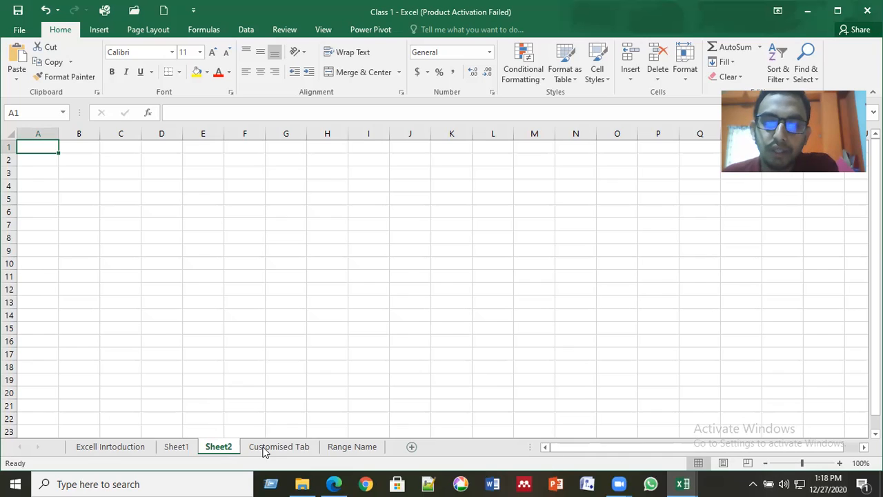
{"action": "left_click_drag", "start_coordinate": [626, 447], "coordinate": [578, 450]}
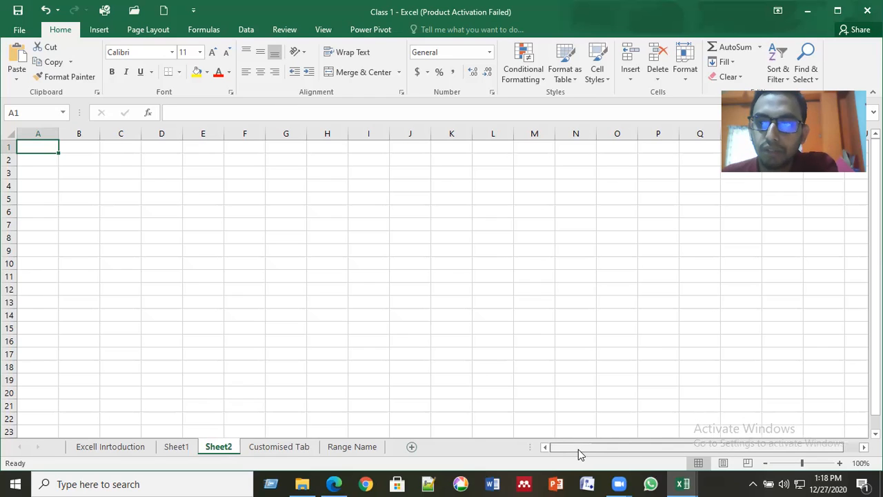
{"action": "left_click_drag", "start_coordinate": [875, 207], "coordinate": [875, 209]}
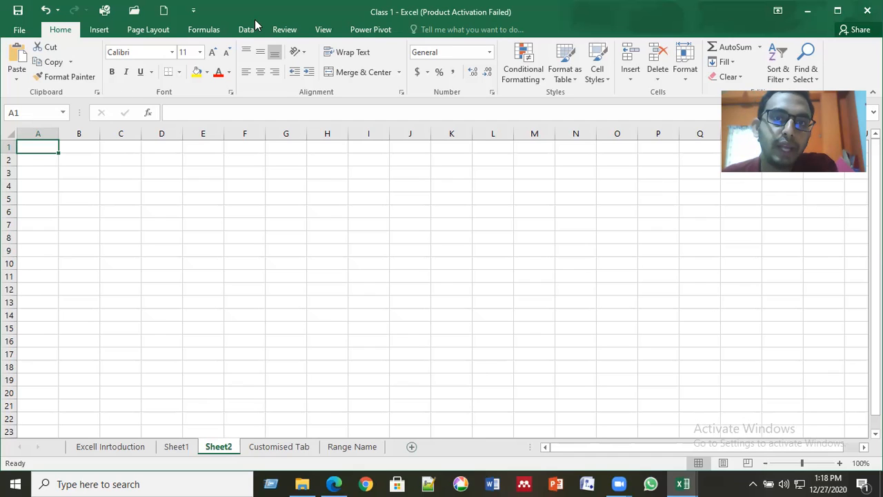
{"action": "left_click", "coordinate": [102, 174]}
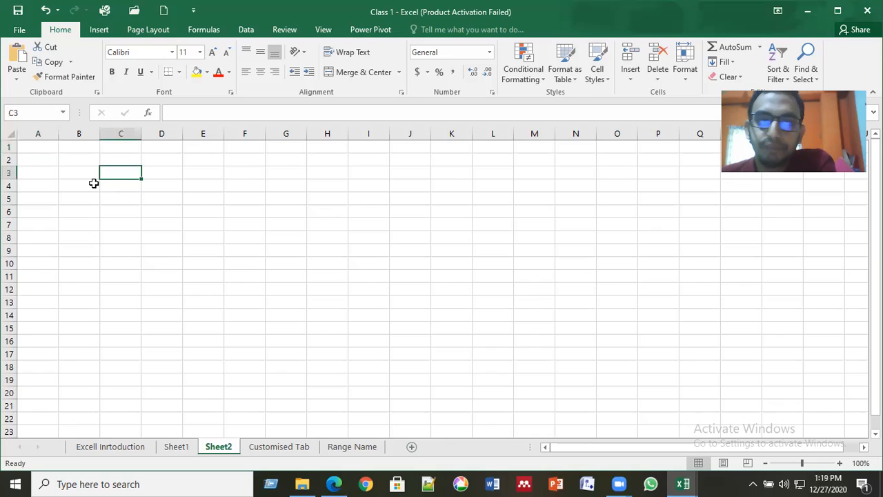
{"action": "left_click", "coordinate": [81, 156]}
{"action": "left_click", "coordinate": [71, 147]}
{"action": "left_click", "coordinate": [40, 147]}
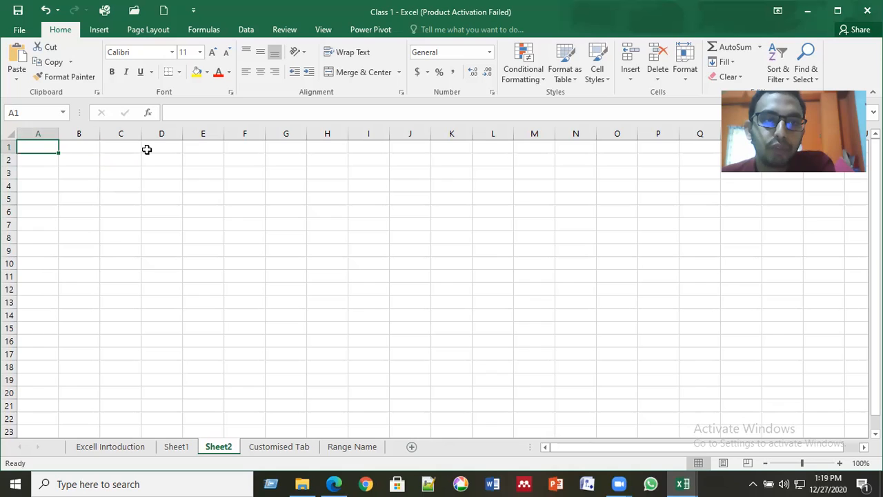
{"action": "left_click", "coordinate": [276, 220]}
{"action": "left_click", "coordinate": [157, 176]}
{"action": "left_click", "coordinate": [169, 210]}
{"action": "left_click", "coordinate": [197, 200]}
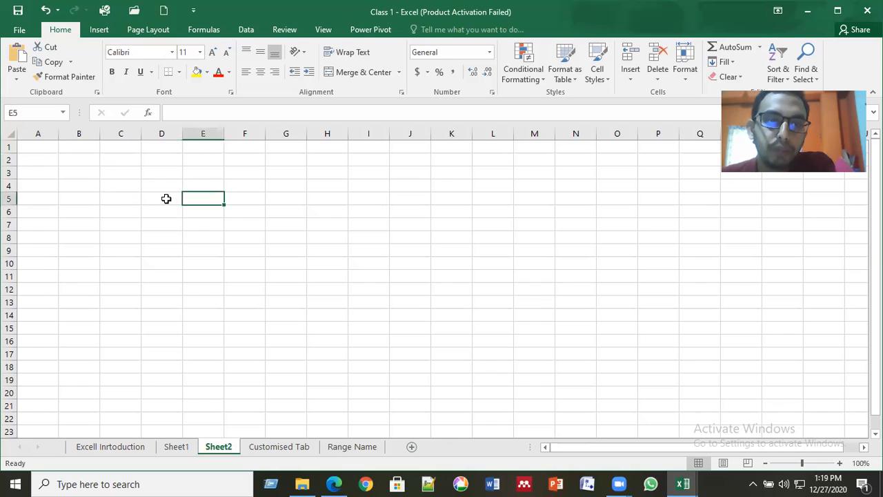
{"action": "left_click", "coordinate": [168, 197]}
{"action": "left_click", "coordinate": [217, 199]}
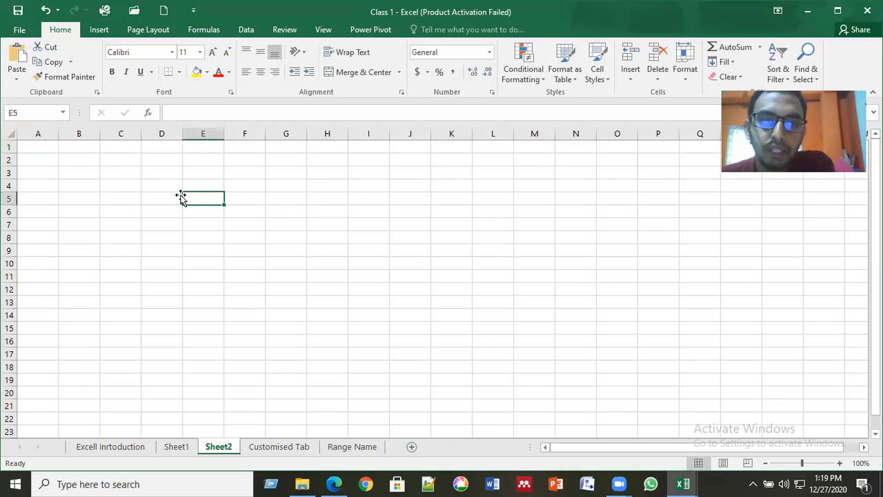
{"action": "left_click", "coordinate": [218, 236]}
{"action": "left_click", "coordinate": [238, 227]}
{"action": "left_click", "coordinate": [217, 222]}
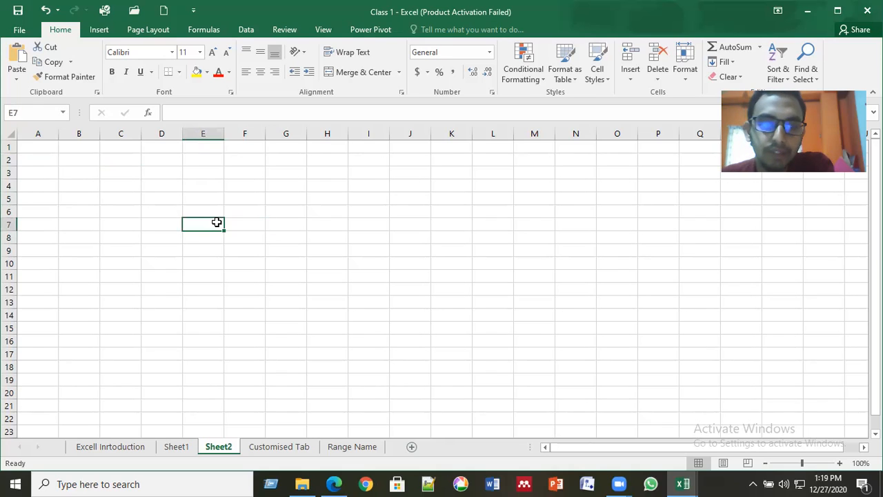
{"action": "left_click_drag", "start_coordinate": [83, 187], "coordinate": [618, 316]}
{"action": "left_click", "coordinate": [410, 250]}
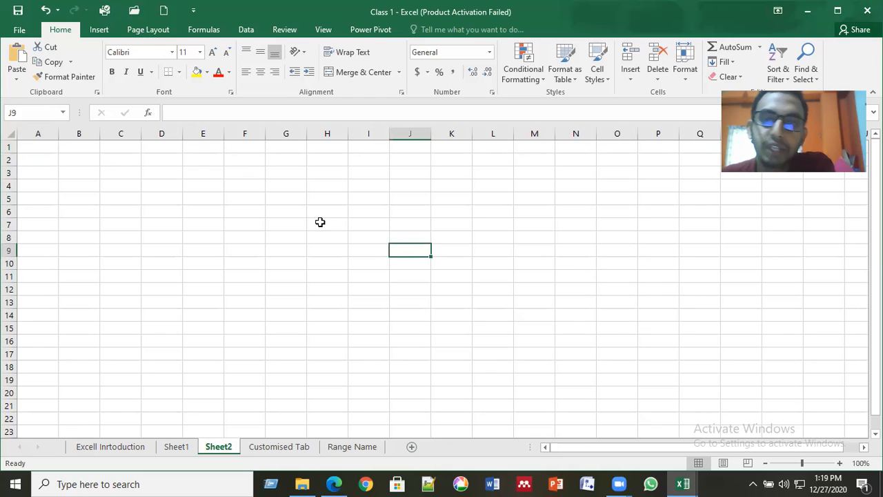
{"action": "scroll", "coordinate": [321, 225], "scroll_direction": "down", "scroll_amount": 1}
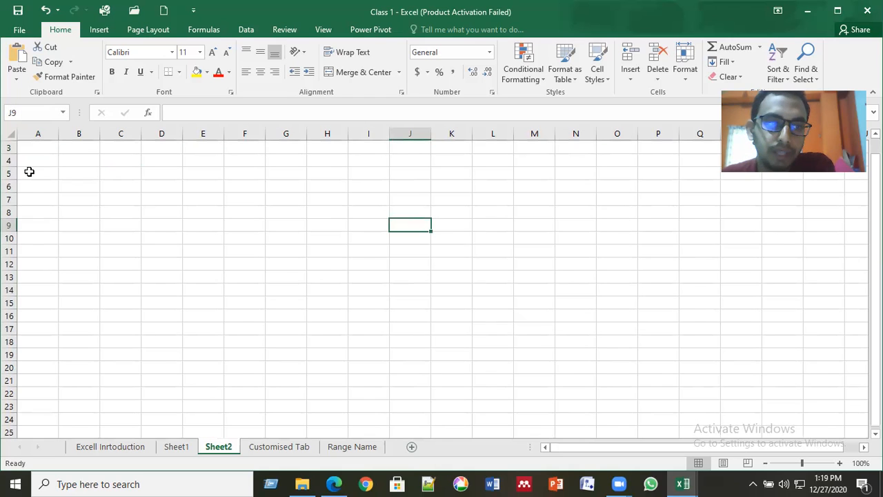
- Select A1:N16 on Sheet2, then return to the Excell Inrtoduction sheet with D7 active
{"action": "key", "text": "ctrl+Home"}
{"action": "left_click_drag", "start_coordinate": [38, 147], "coordinate": [5, 337]}
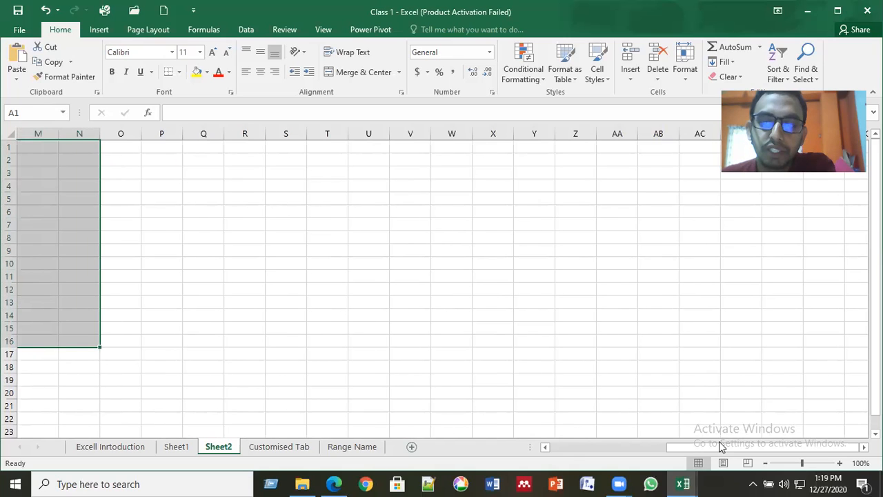
{"action": "scroll", "coordinate": [352, 319], "scroll_direction": "left", "scroll_amount": 6}
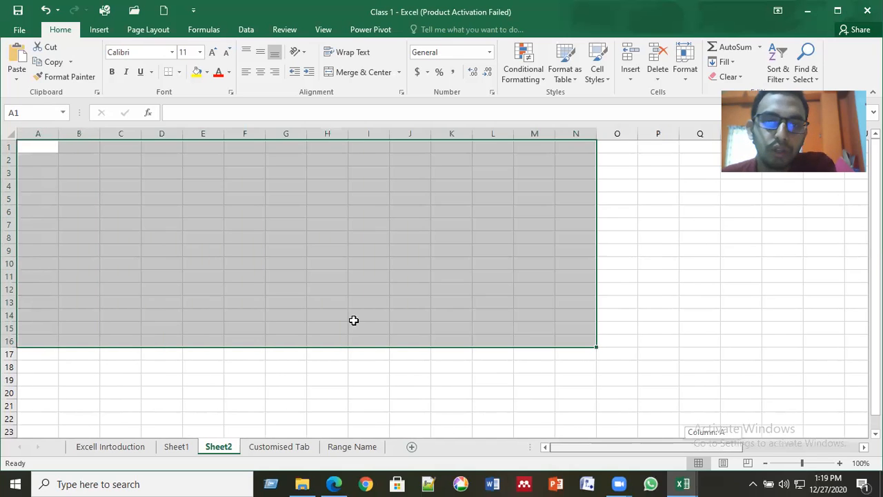
{"action": "left_click", "coordinate": [161, 250]}
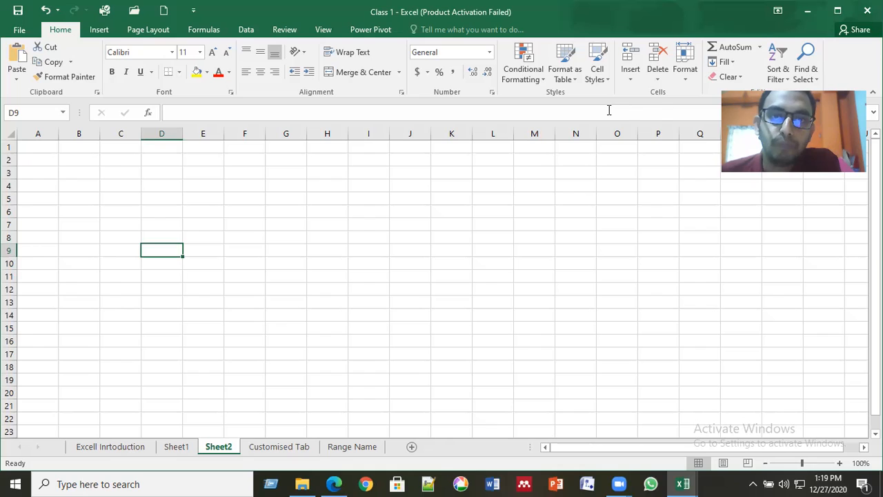
{"action": "left_click", "coordinate": [200, 212]}
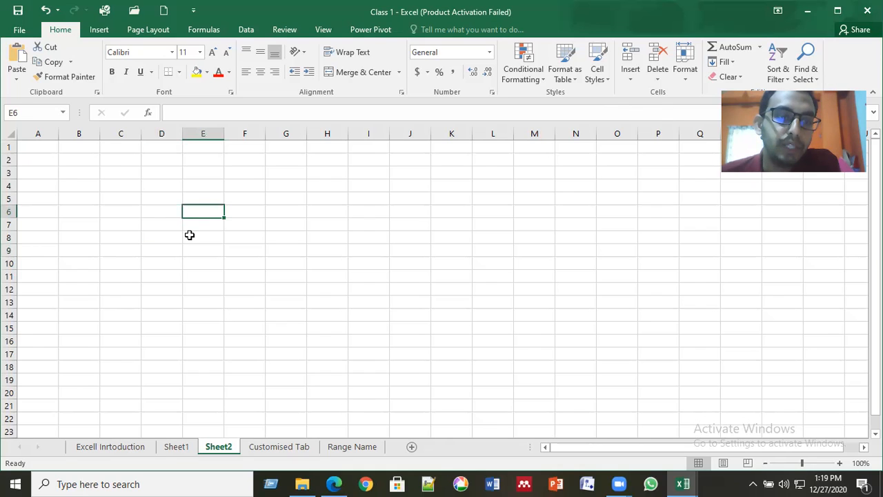
{"action": "left_click", "coordinate": [110, 446]}
{"action": "left_click", "coordinate": [167, 220]}
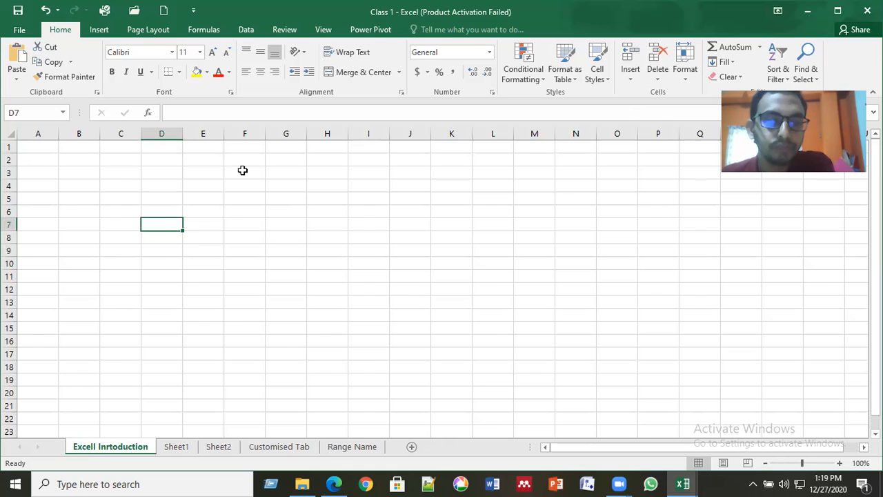
{"action": "left_click", "coordinate": [301, 211]}
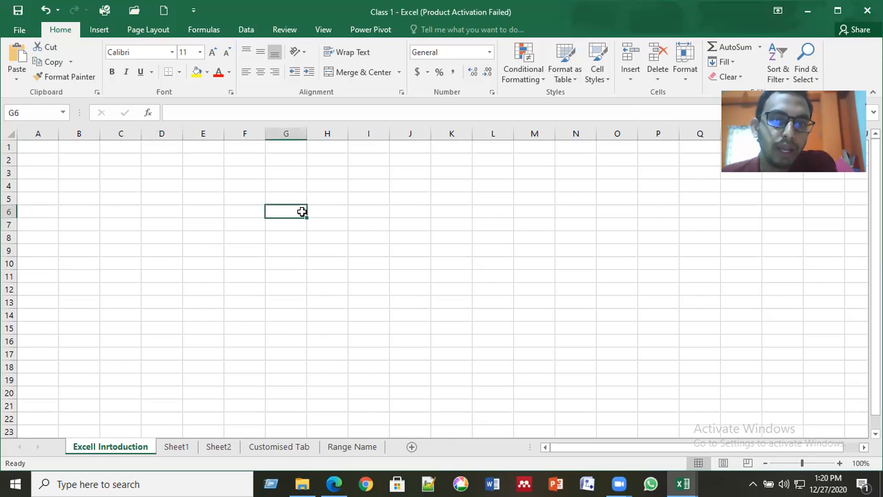
{"action": "left_click", "coordinate": [194, 217]}
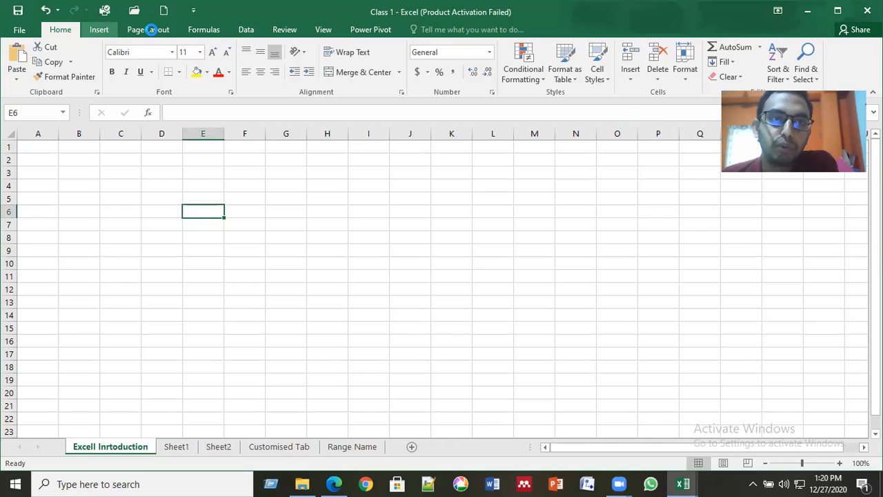
{"action": "left_click", "coordinate": [95, 30]}
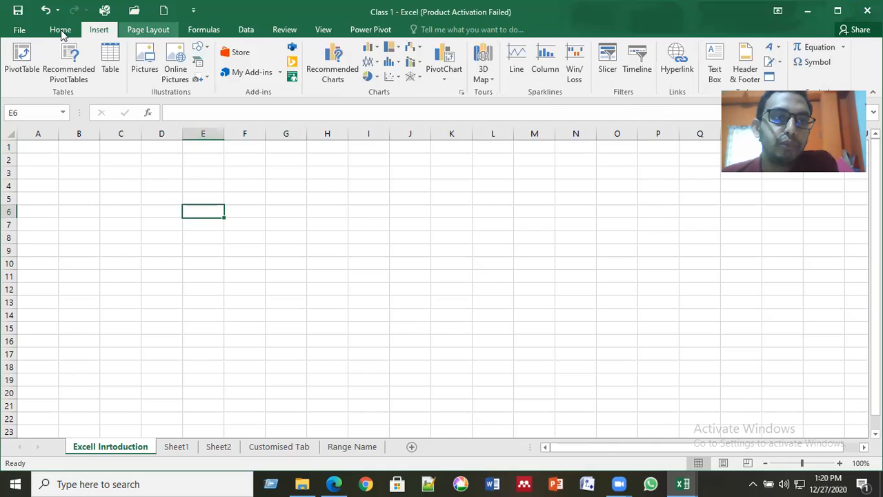
{"action": "left_click", "coordinate": [61, 31]}
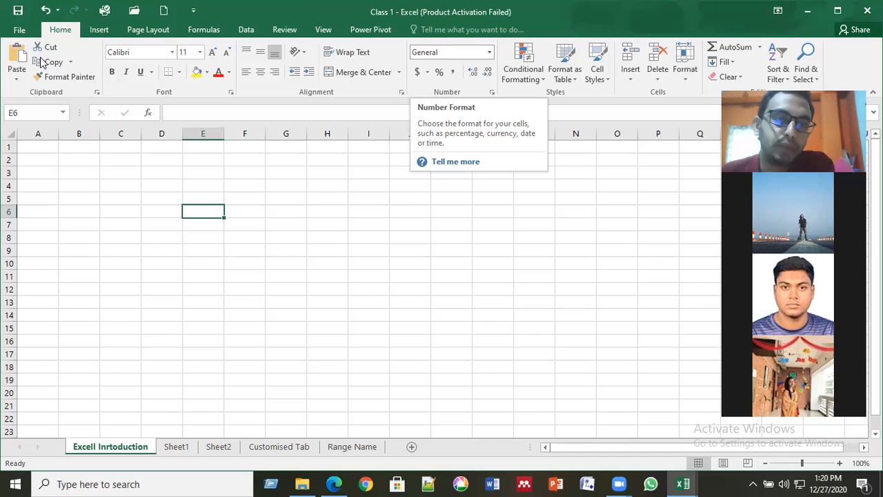
{"action": "left_click", "coordinate": [299, 448]}
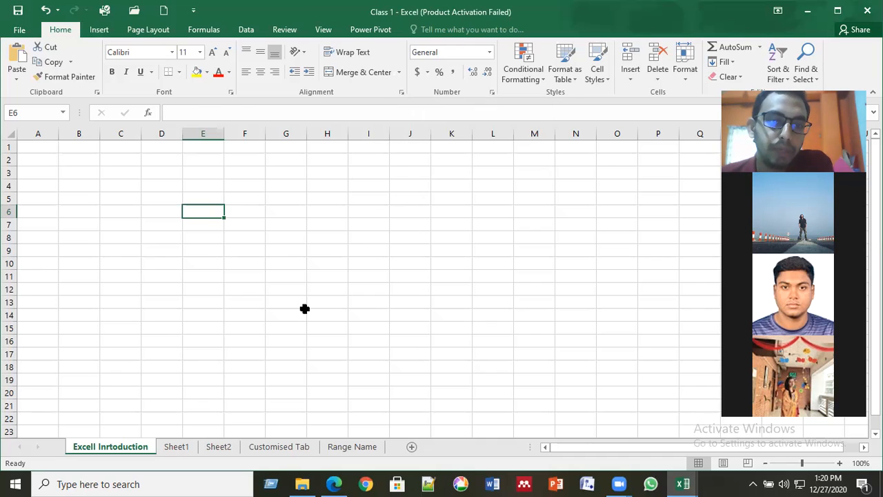
- Show the Customised Tab sheet and step through its title and first topic items
{"action": "left_click", "coordinate": [373, 237]}
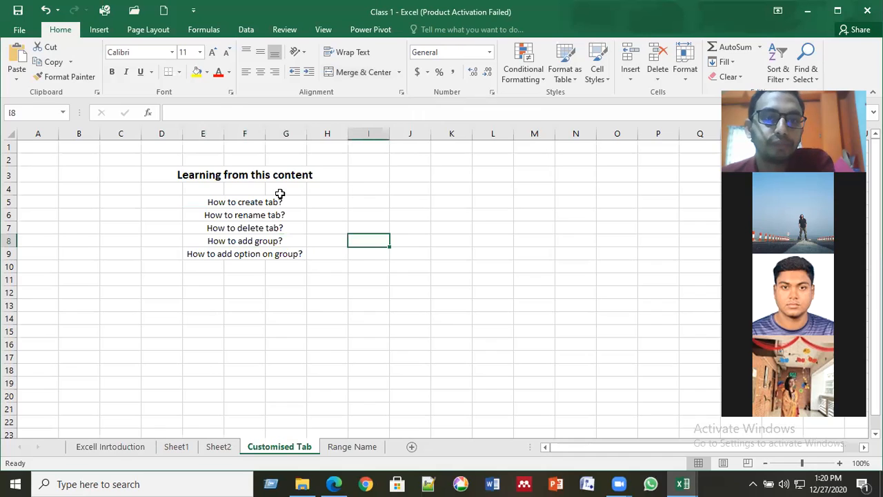
{"action": "left_click", "coordinate": [280, 193]}
{"action": "left_click", "coordinate": [286, 206]}
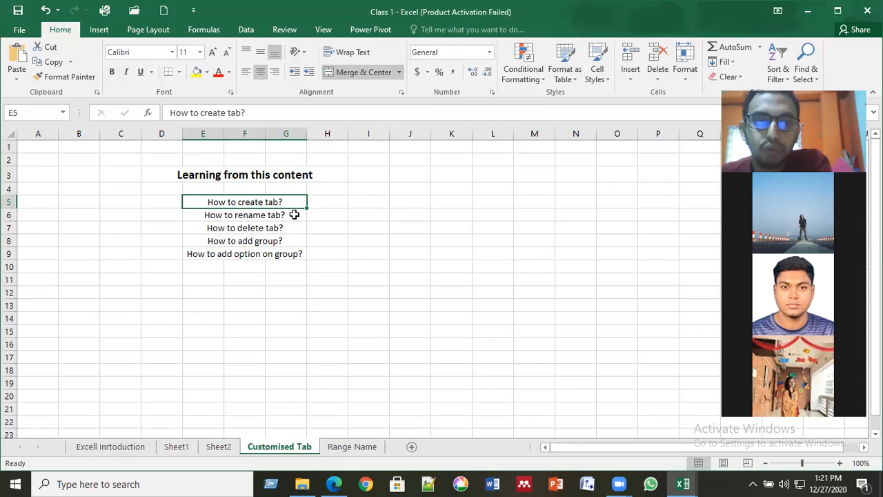
{"action": "key", "text": "ctrl+5"}
{"action": "key", "text": "Down"}
{"action": "key", "text": "ctrl+5"}
{"action": "key", "text": "Down"}
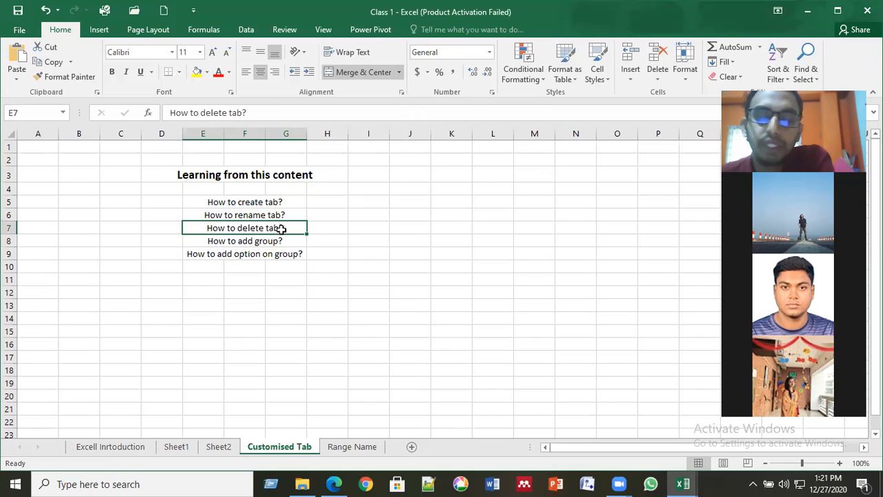
{"action": "left_click", "coordinate": [272, 243]}
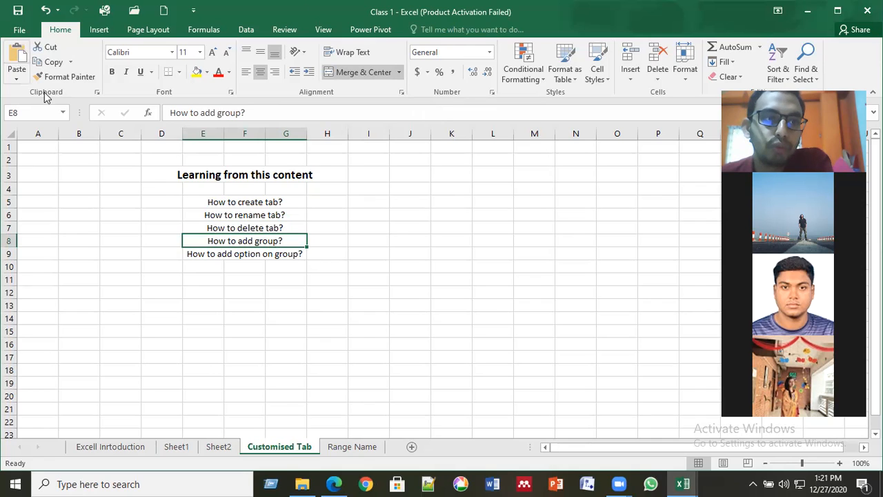
{"action": "left_click", "coordinate": [262, 254]}
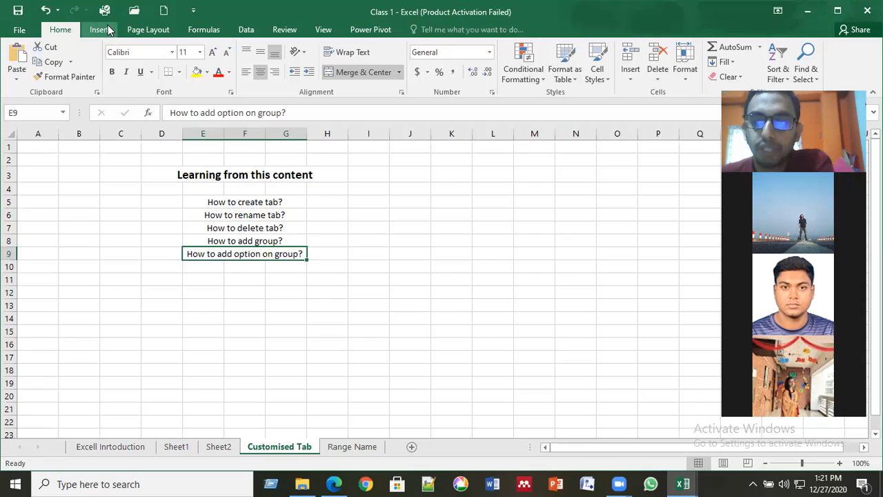
- Highlight the D3:J11 topic block, then revisit the rename-tab and create-tab items
{"action": "left_click", "coordinate": [311, 264]}
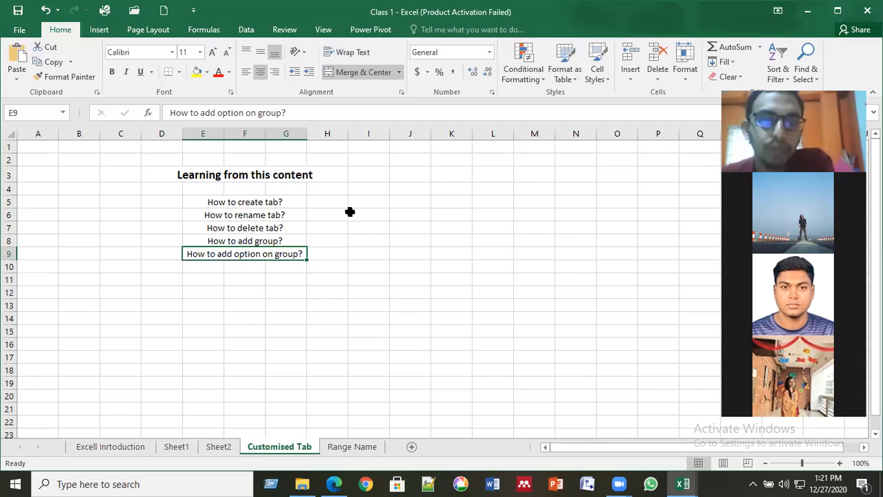
{"action": "left_click", "coordinate": [236, 200]}
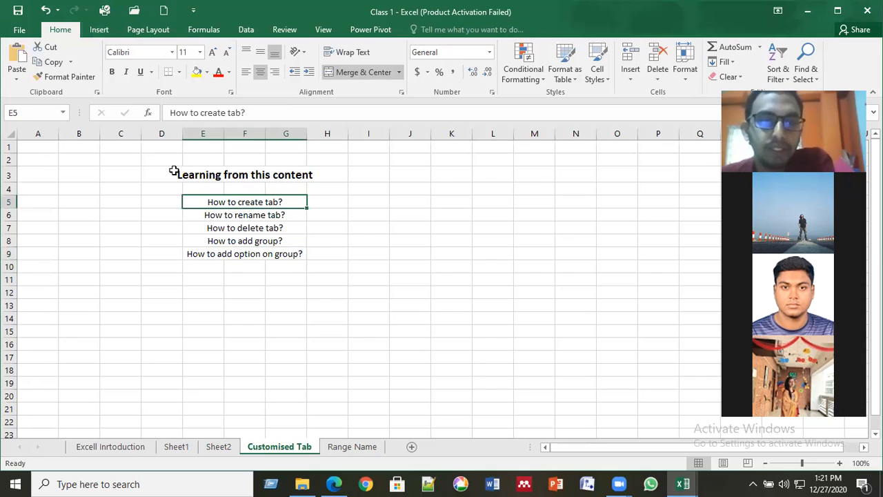
{"action": "left_click_drag", "start_coordinate": [173, 172], "coordinate": [409, 283]}
{"action": "left_click", "coordinate": [312, 301]}
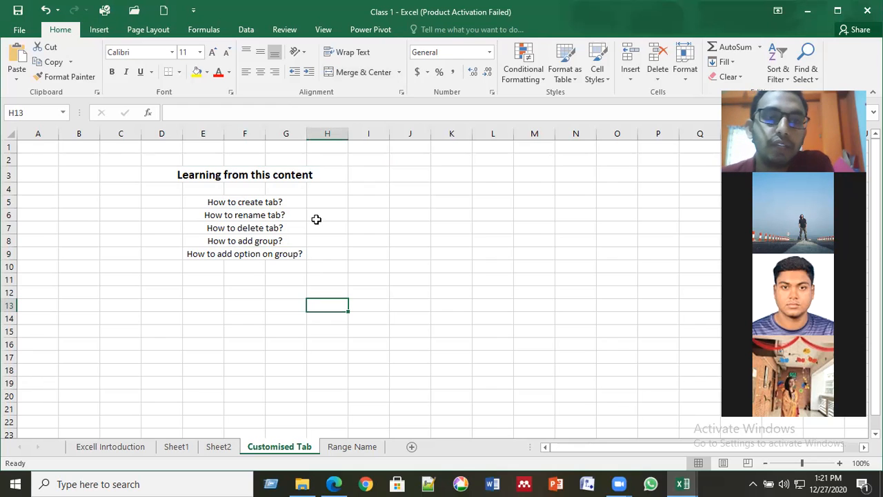
{"action": "left_click", "coordinate": [293, 213]}
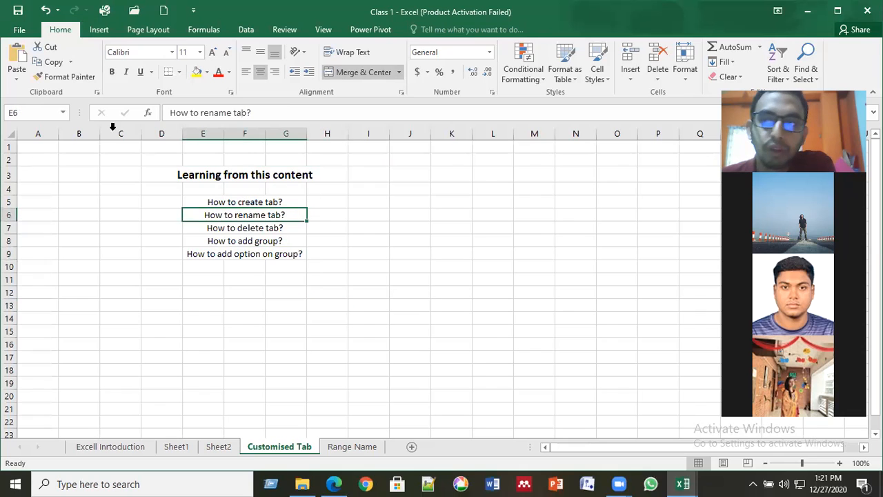
{"action": "left_click", "coordinate": [275, 202]}
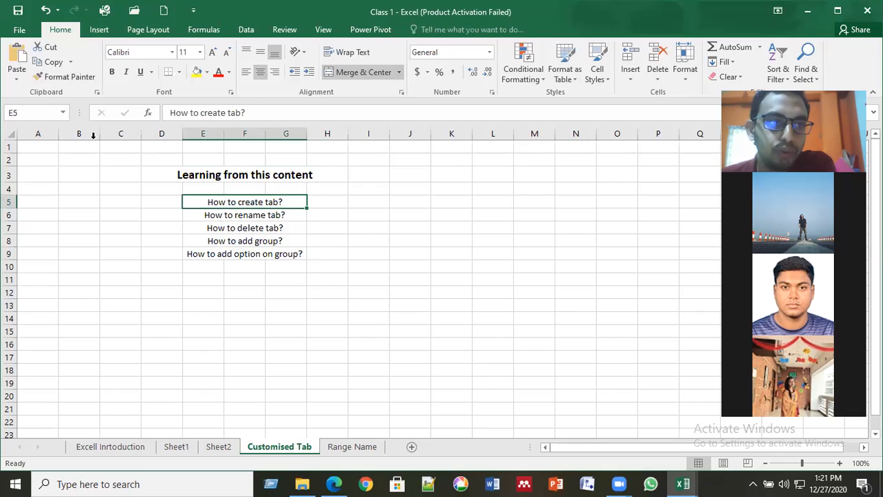
{"action": "left_click", "coordinate": [328, 190]}
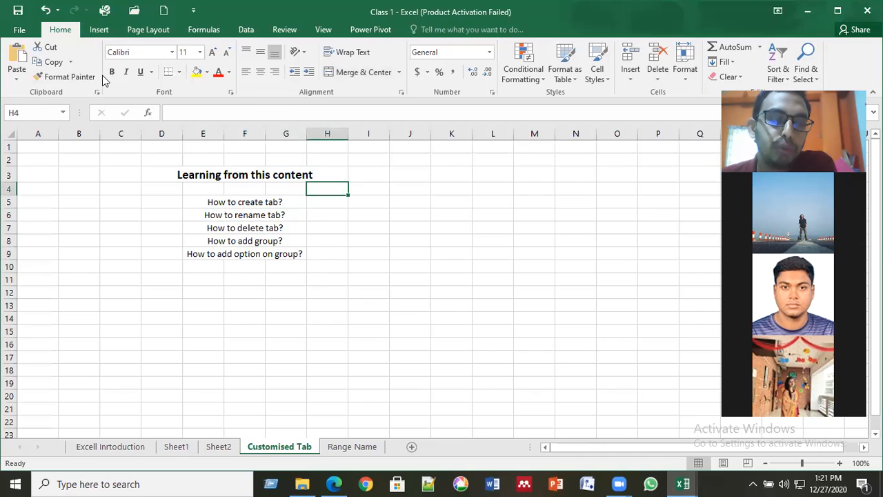
- Open Excel Options from the File backstage and go to Customize the Ribbon
{"action": "left_click", "coordinate": [19, 29]}
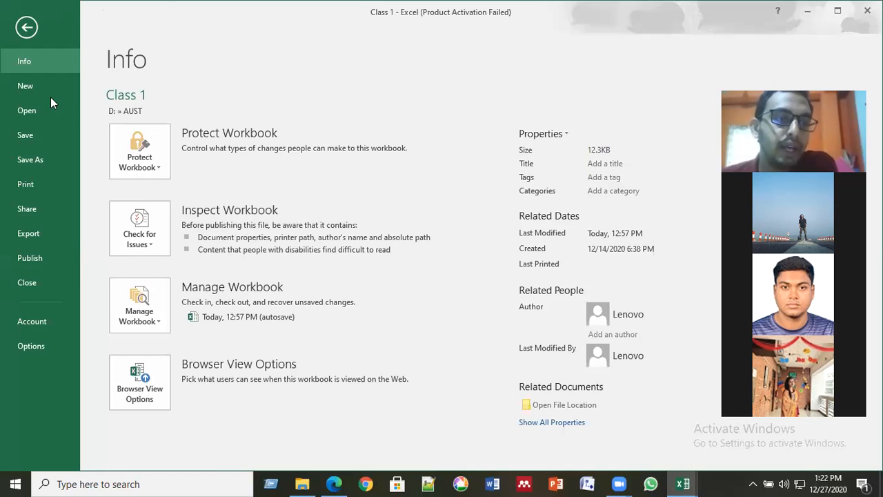
{"action": "left_click", "coordinate": [31, 345]}
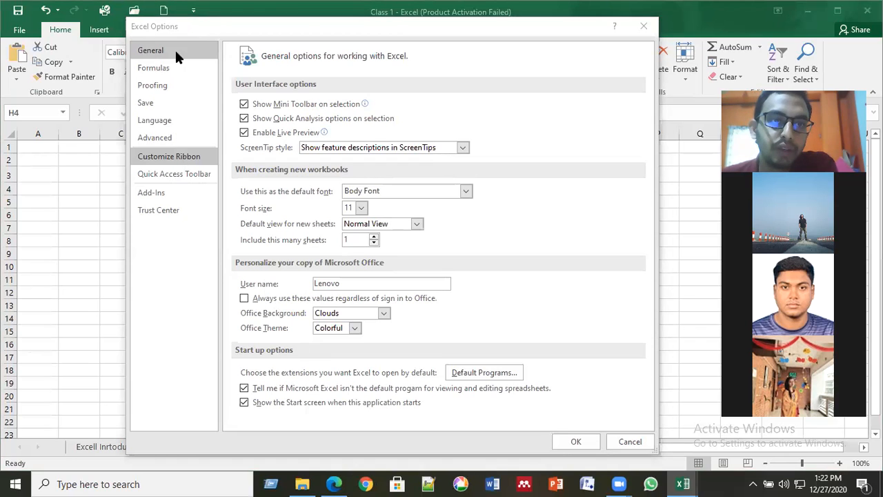
{"action": "left_click", "coordinate": [166, 158]}
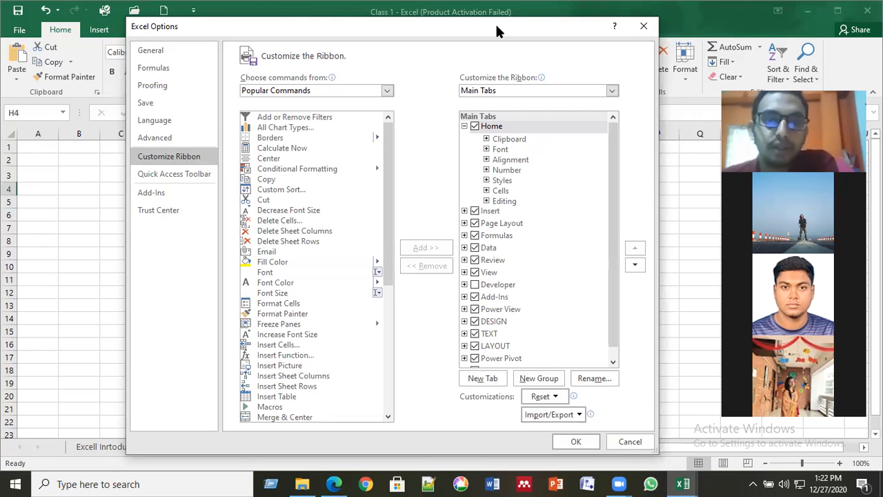
- Expand and collapse Home's Clipboard group in the Customize the Ribbon tab list
{"action": "left_click_drag", "start_coordinate": [496, 25], "coordinate": [498, 120]}
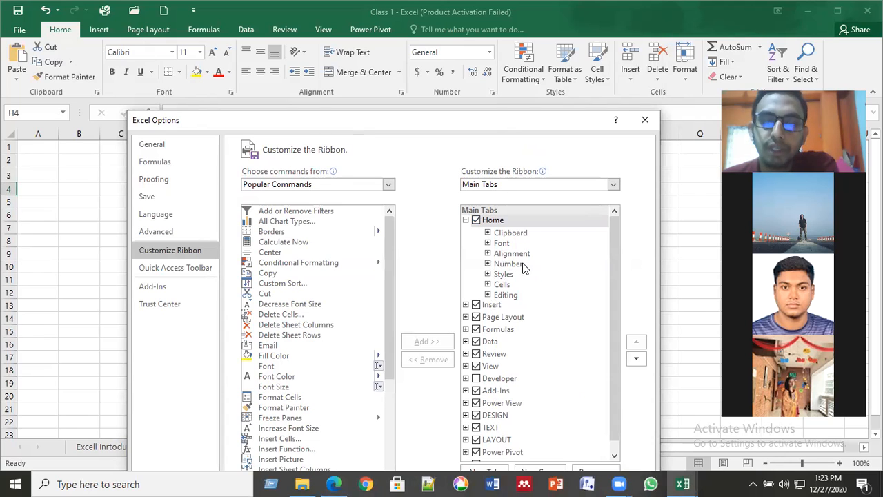
{"action": "left_click", "coordinate": [488, 233]}
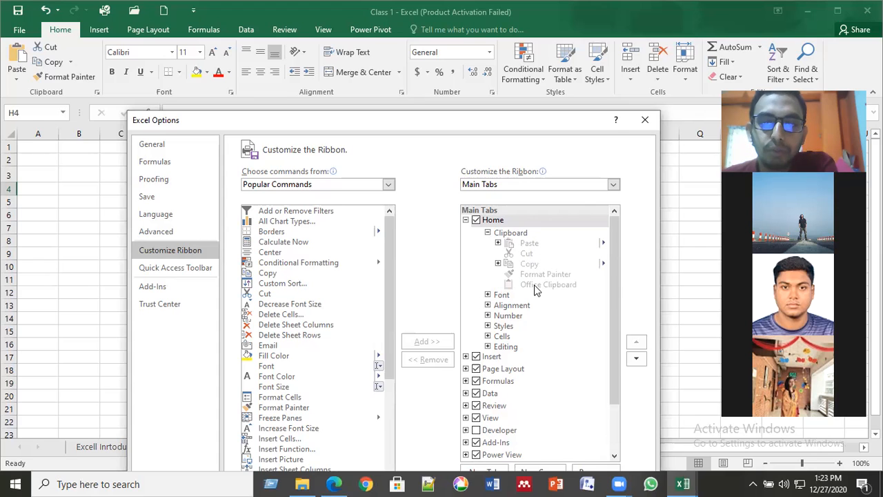
{"action": "left_click", "coordinate": [488, 233]}
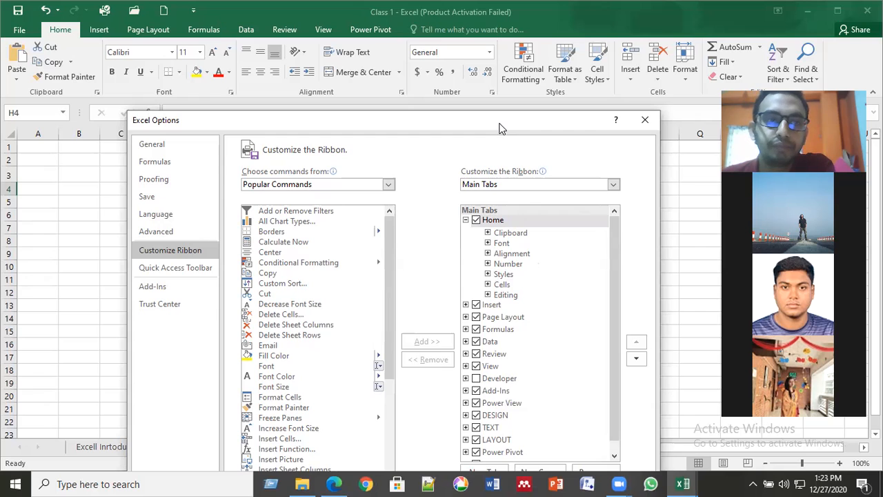
{"action": "left_click_drag", "start_coordinate": [502, 129], "coordinate": [402, 42]}
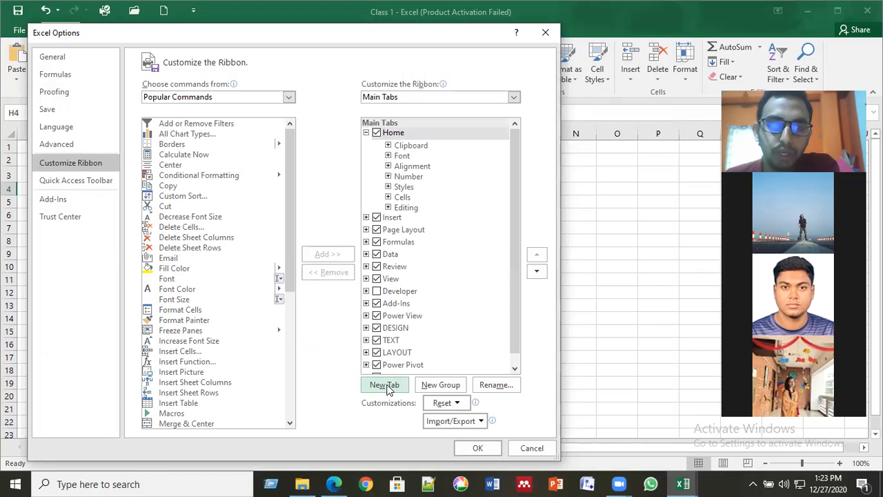
- Add a custom New Tab with a New Group after Home and apply the ribbon changes
{"action": "left_click", "coordinate": [384, 385]}
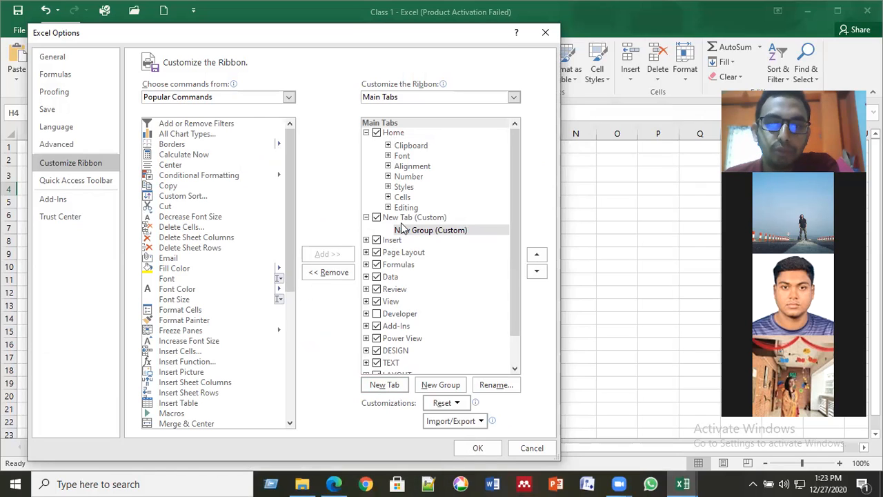
{"action": "left_click", "coordinate": [477, 445]}
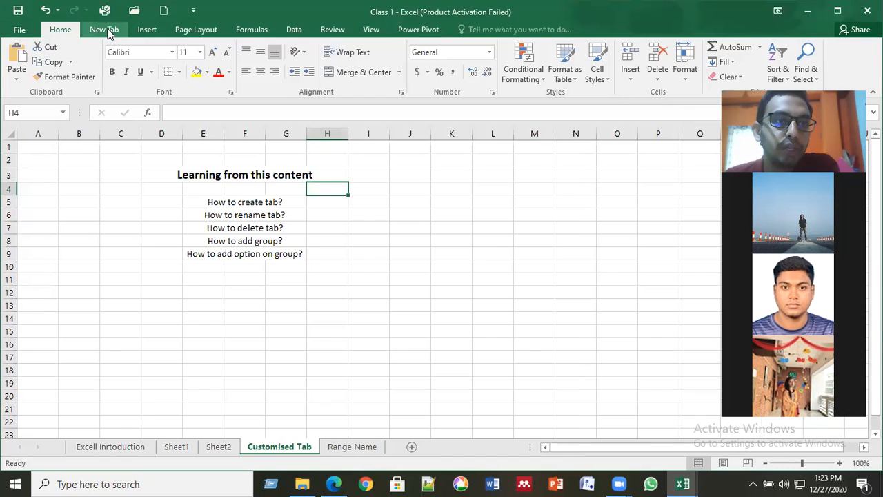
- Compare the empty custom New Tab with Home, select the 'How to add group?' cell, then enter File
{"action": "left_click", "coordinate": [105, 30]}
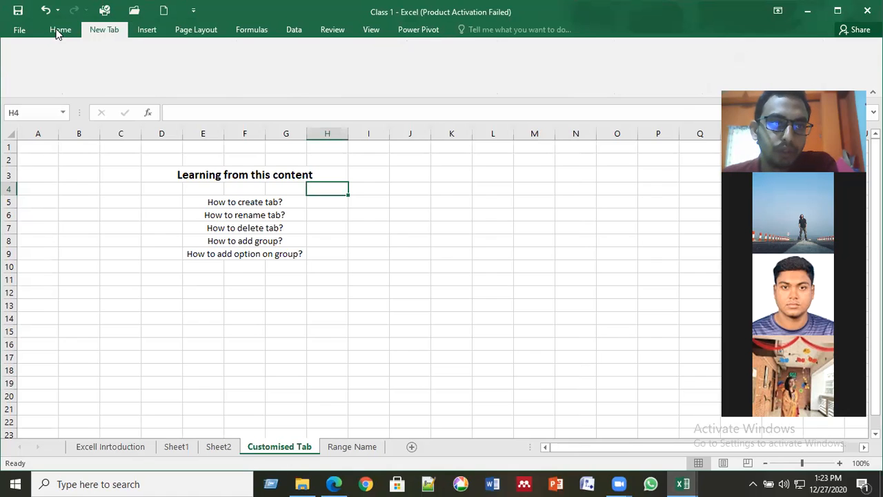
{"action": "left_click", "coordinate": [61, 30]}
{"action": "left_click", "coordinate": [97, 32]}
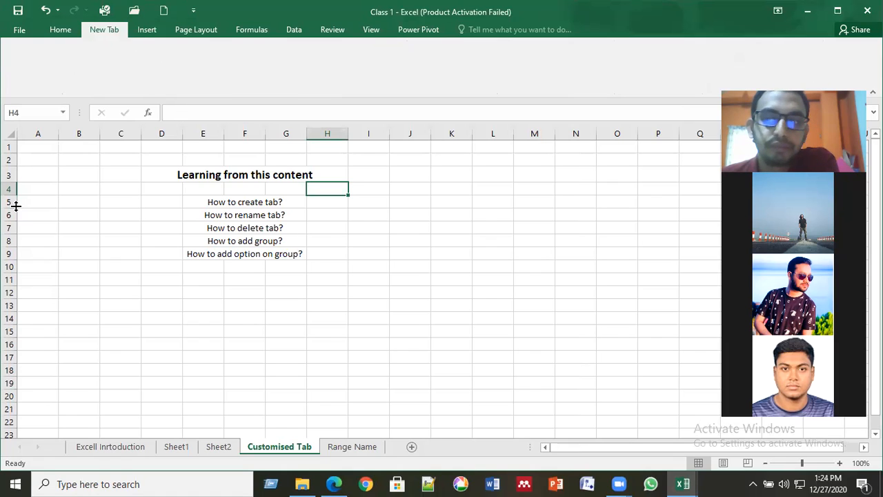
{"action": "left_click", "coordinate": [304, 239]}
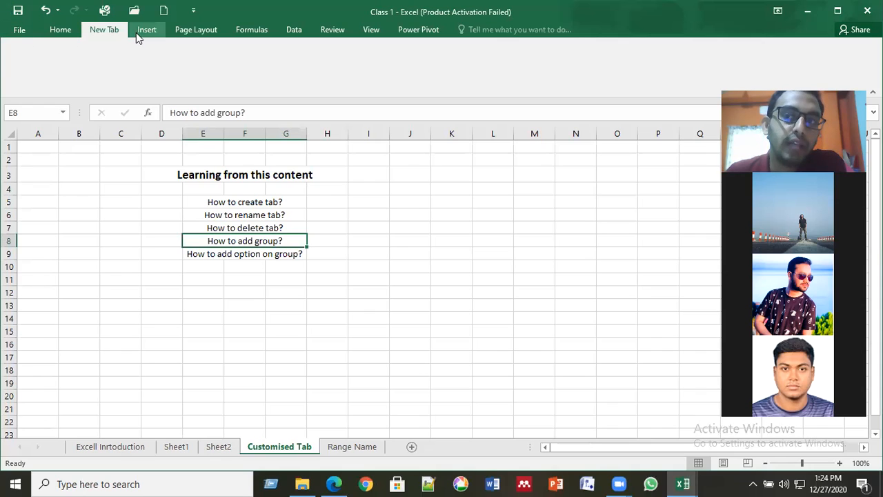
{"action": "left_click", "coordinate": [20, 31]}
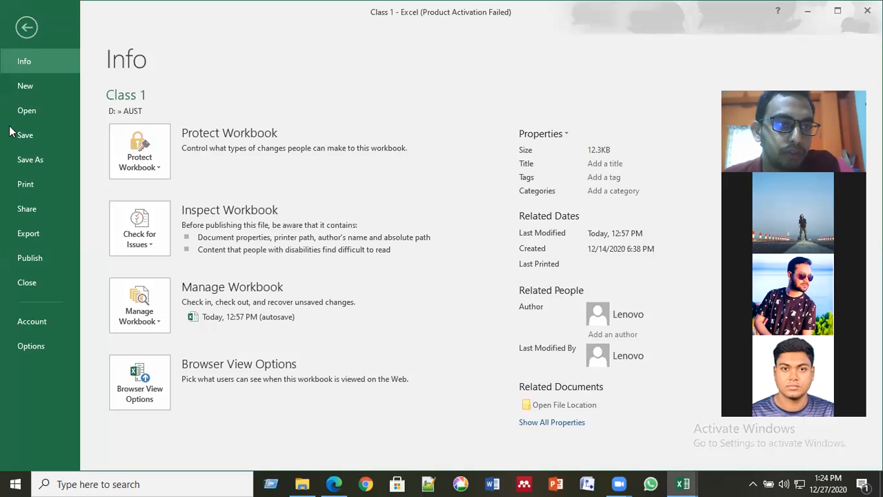
- Open Excel Options from the File backstage
{"action": "left_click", "coordinate": [29, 347]}
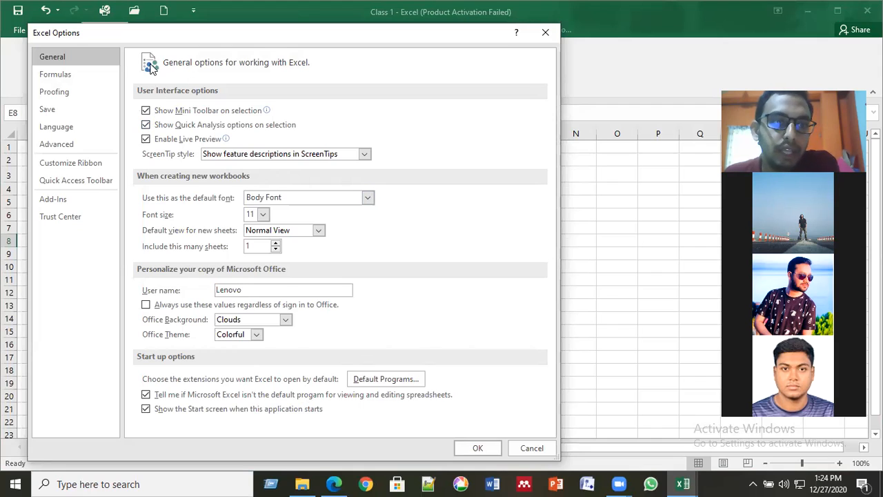
- On the Customize Ribbon page, add a second custom New Tab and apply the changes
{"action": "left_click", "coordinate": [90, 165]}
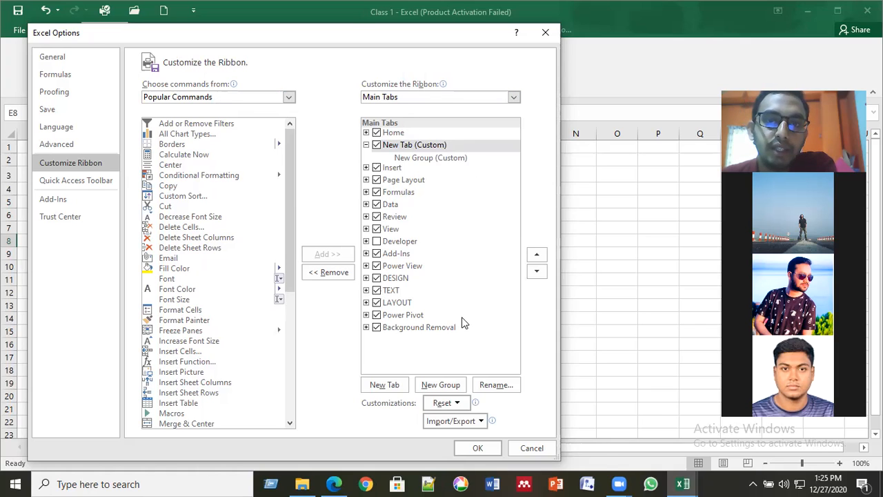
{"action": "left_click_drag", "start_coordinate": [363, 33], "coordinate": [406, 70]}
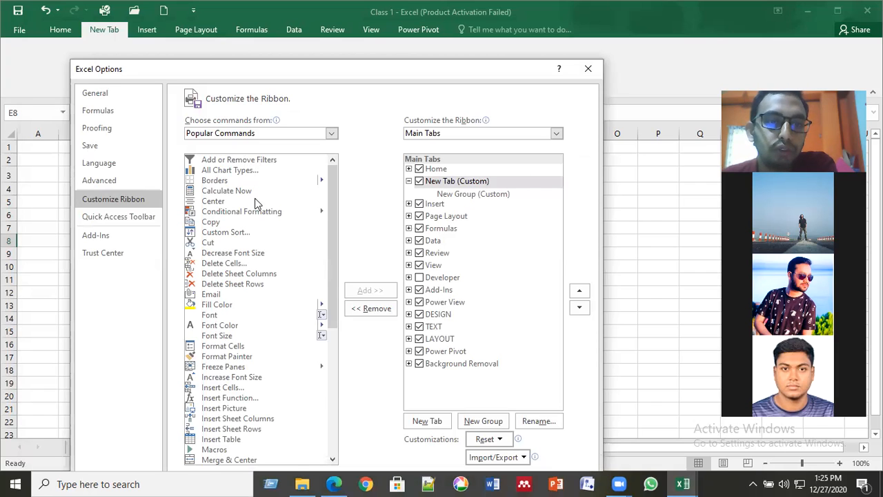
{"action": "scroll", "coordinate": [256, 202], "scroll_direction": "down", "scroll_amount": 8}
{"action": "scroll", "coordinate": [256, 202], "scroll_direction": "up", "scroll_amount": 5}
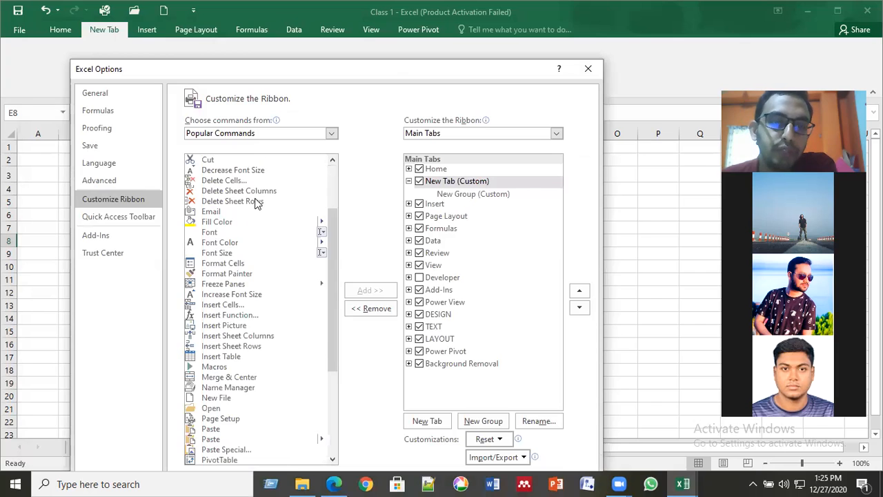
{"action": "scroll", "coordinate": [261, 192], "scroll_direction": "up", "scroll_amount": 3}
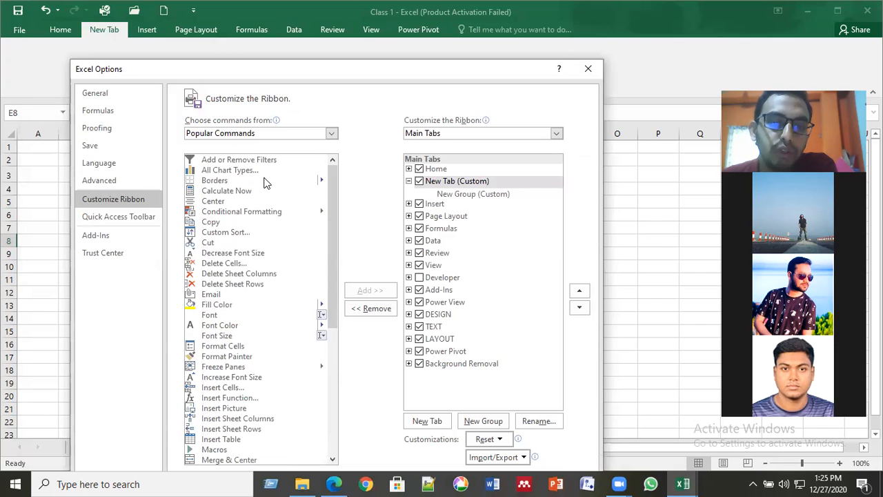
{"action": "left_click_drag", "start_coordinate": [326, 72], "coordinate": [326, 17]}
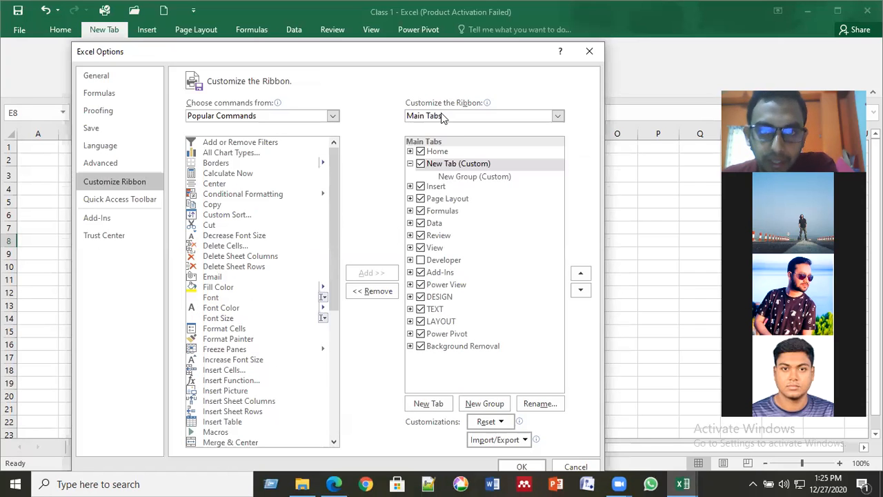
{"action": "left_click", "coordinate": [429, 404]}
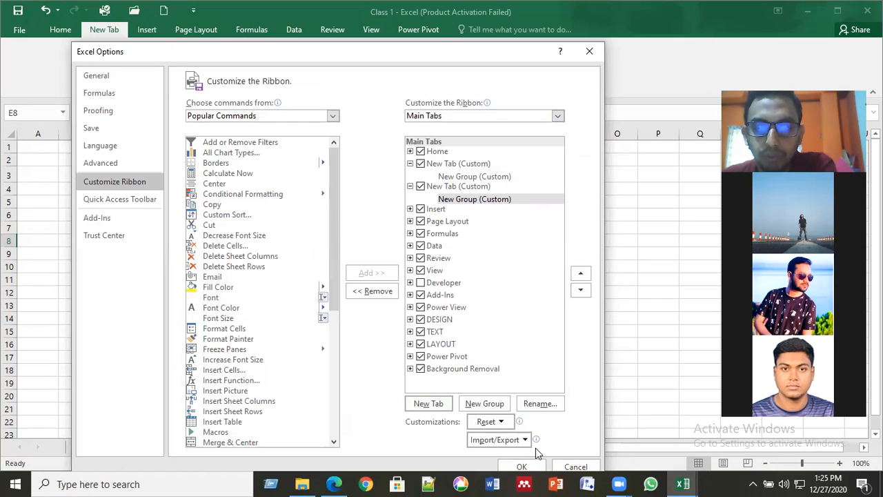
{"action": "left_click", "coordinate": [523, 468]}
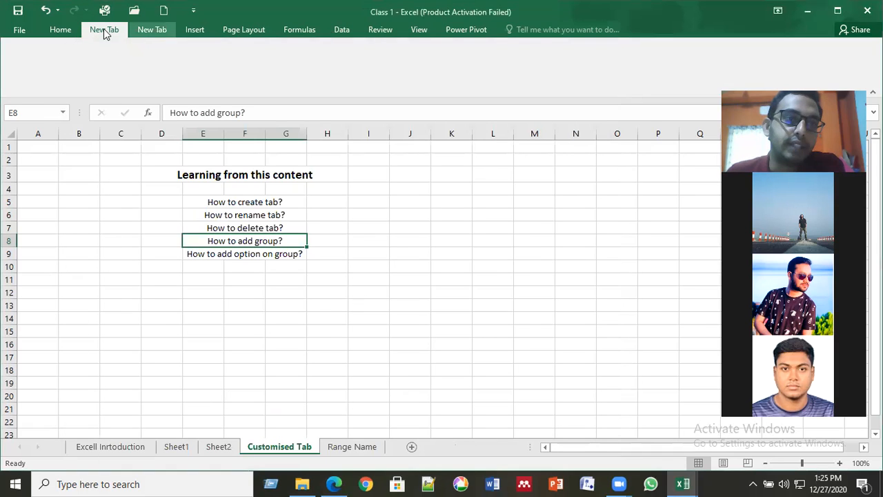
{"action": "left_click", "coordinate": [151, 31]}
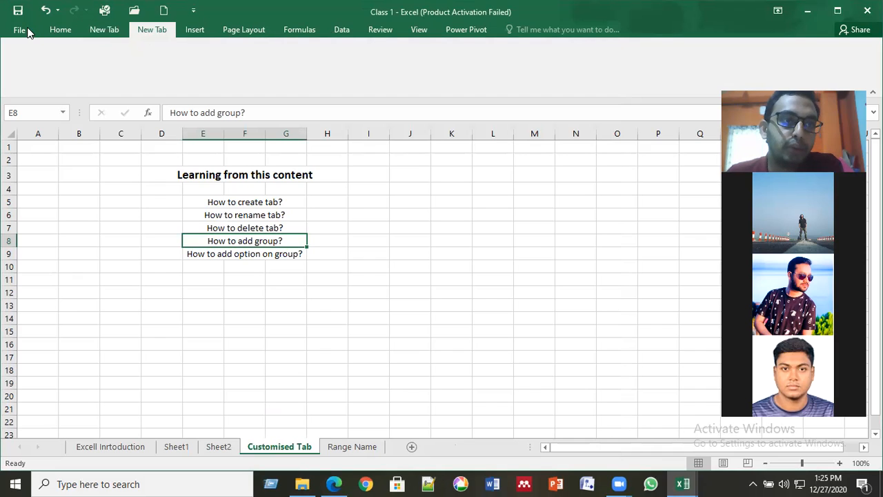
{"action": "key", "text": "alt+f"}
{"action": "left_click", "coordinate": [34, 345]}
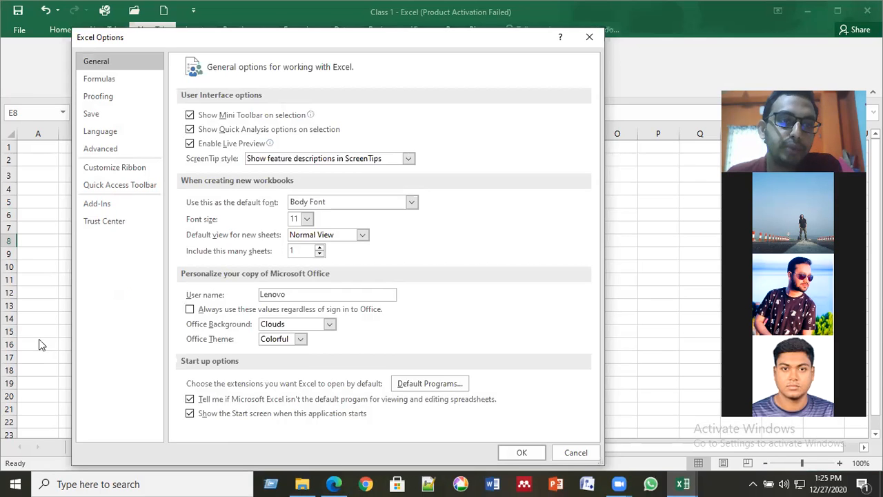
{"action": "left_click", "coordinate": [105, 167]}
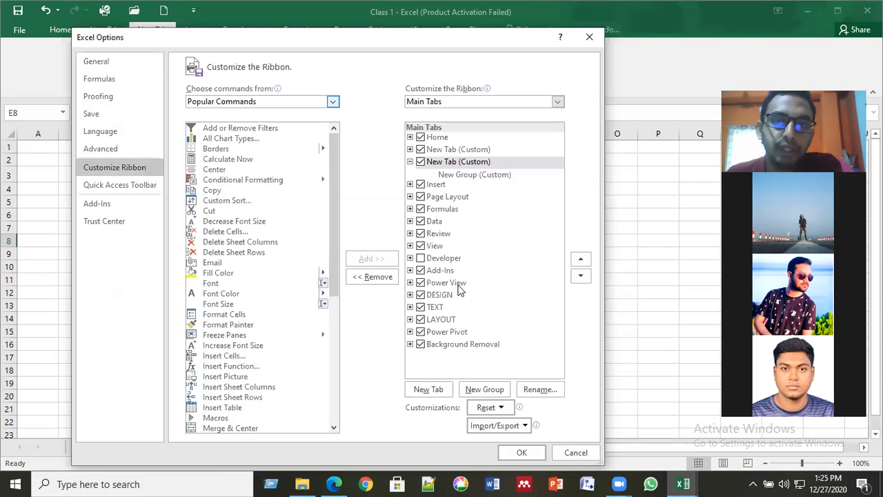
{"action": "left_click", "coordinate": [431, 138]}
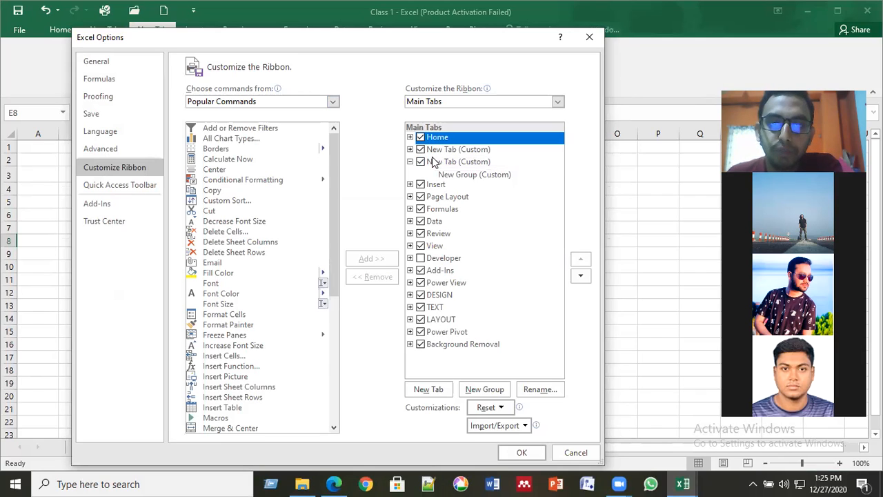
{"action": "left_click", "coordinate": [433, 234]}
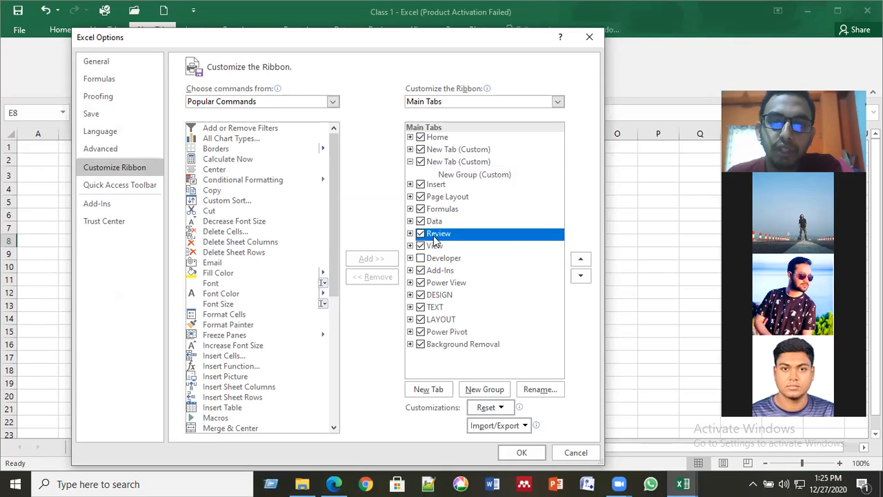
{"action": "double_click", "coordinate": [431, 138]}
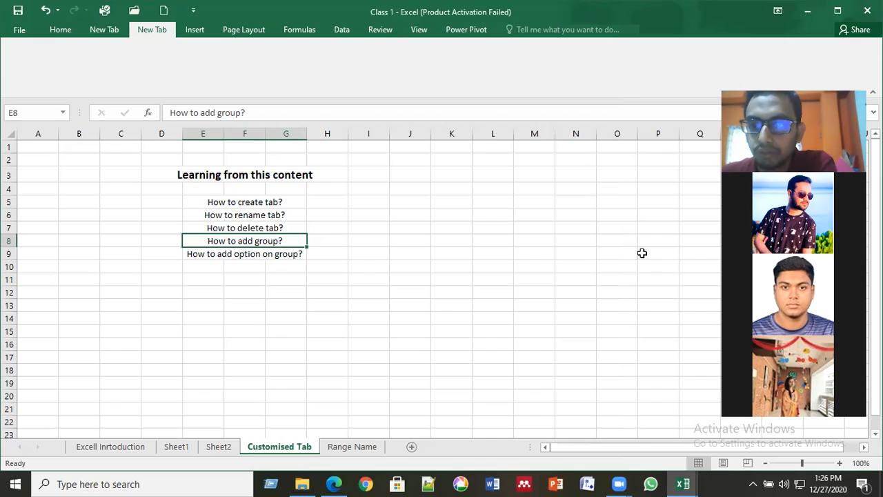
{"action": "scroll", "coordinate": [641, 253], "scroll_direction": "down", "scroll_amount": 1}
{"action": "scroll", "coordinate": [642, 253], "scroll_direction": "down", "scroll_amount": 1}
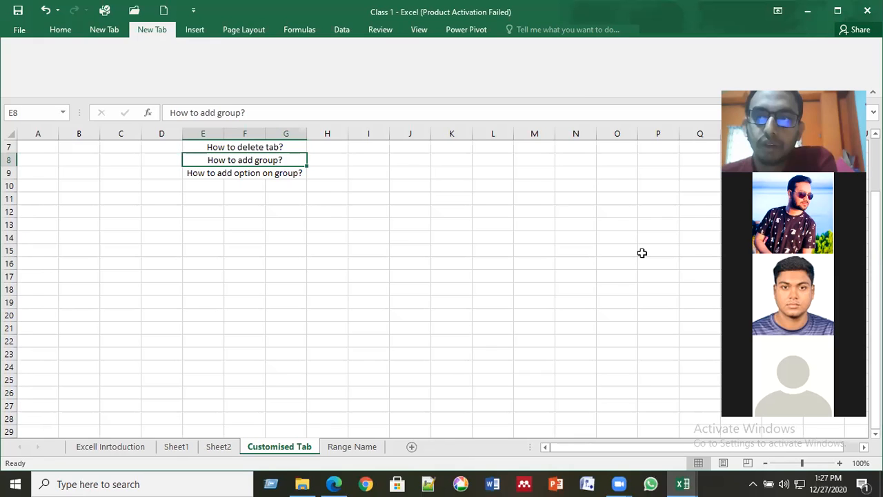
{"action": "left_click", "coordinate": [259, 274]}
{"action": "scroll", "coordinate": [260, 269], "scroll_direction": "up", "scroll_amount": 2}
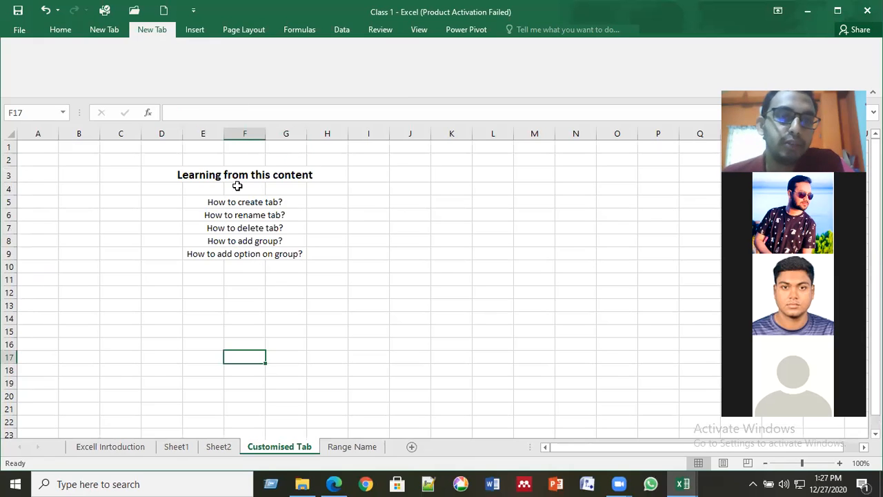
{"action": "left_click", "coordinate": [216, 202]}
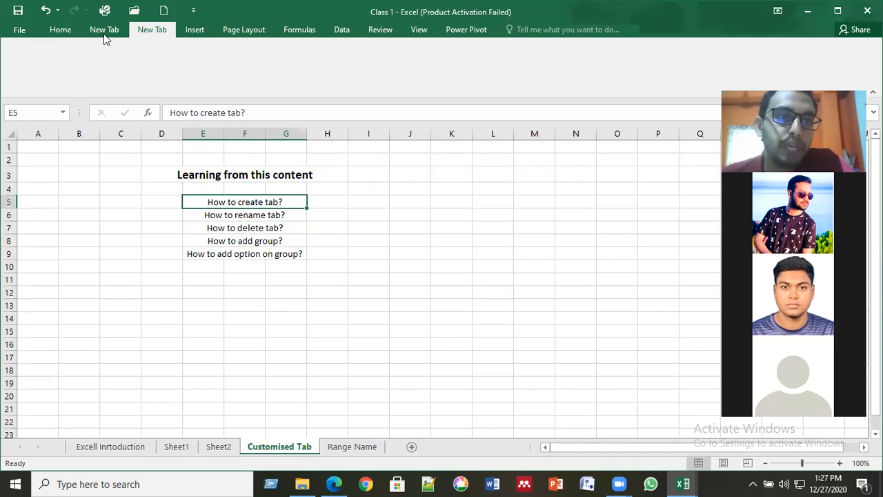
{"action": "left_click", "coordinate": [263, 216]}
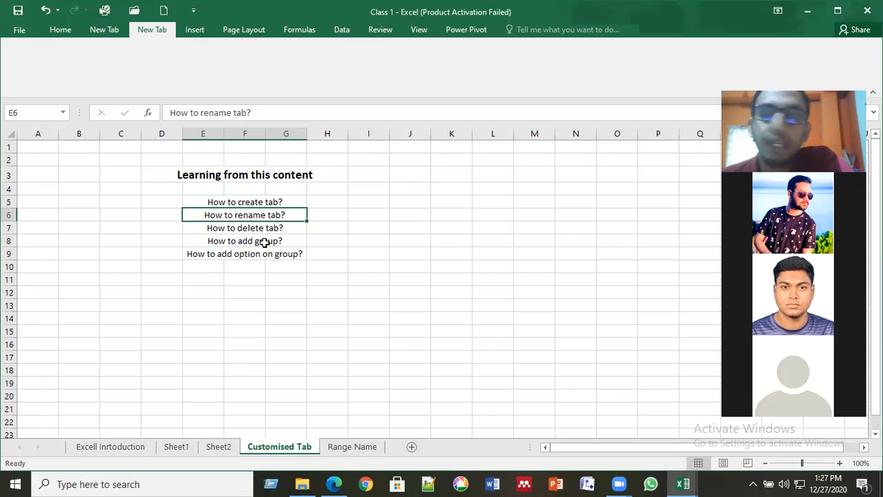
{"action": "left_click", "coordinate": [109, 30]}
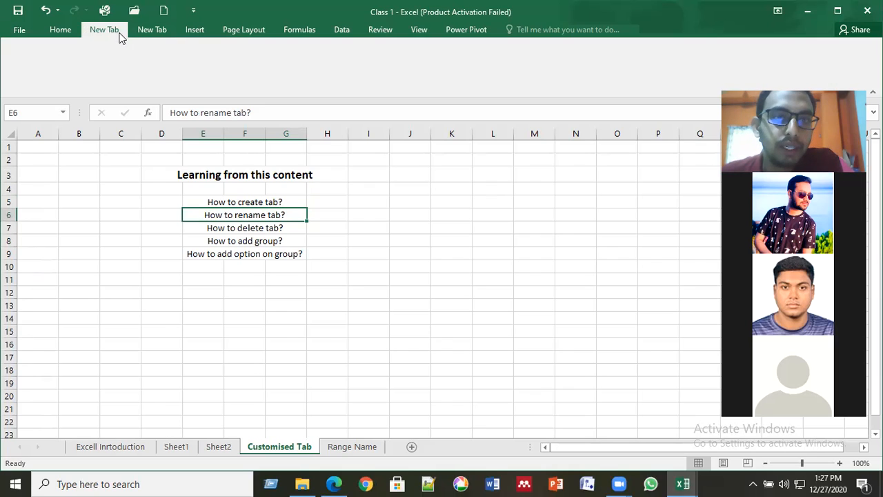
{"action": "left_click", "coordinate": [155, 34]}
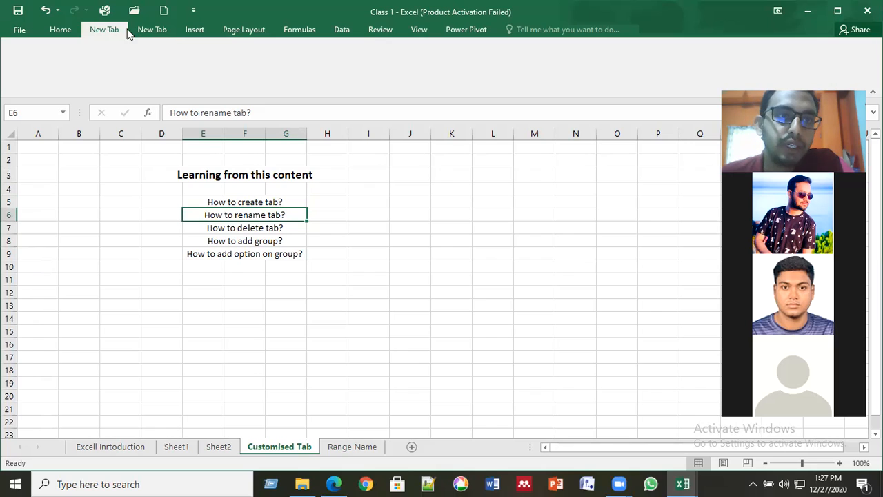
{"action": "left_click", "coordinate": [106, 32]}
{"action": "left_click", "coordinate": [136, 30]}
{"action": "left_click", "coordinate": [107, 32]}
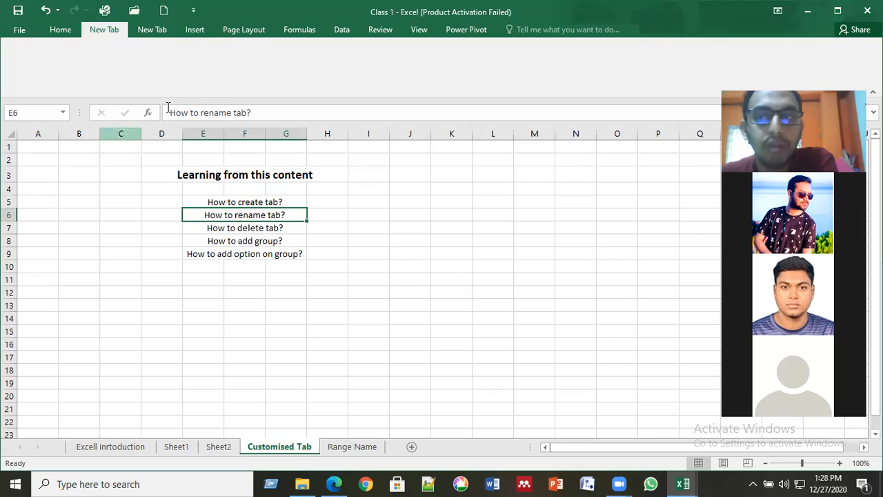
{"action": "left_click", "coordinate": [22, 34]}
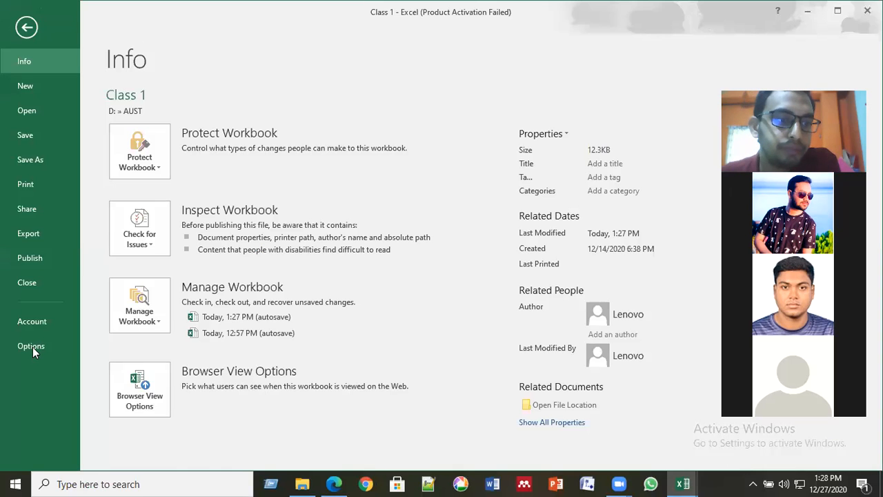
- In Options > Customize Ribbon, select the first custom New Tab and start renaming it
{"action": "left_click", "coordinate": [31, 346]}
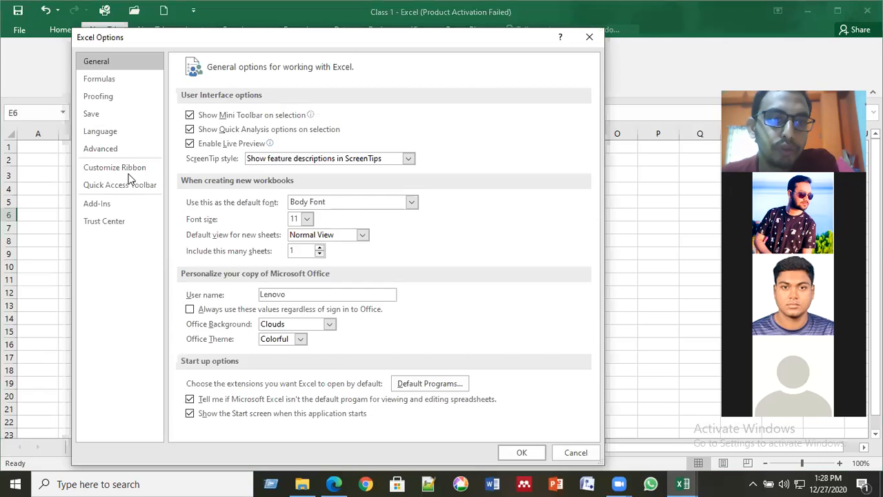
{"action": "left_click", "coordinate": [128, 174]}
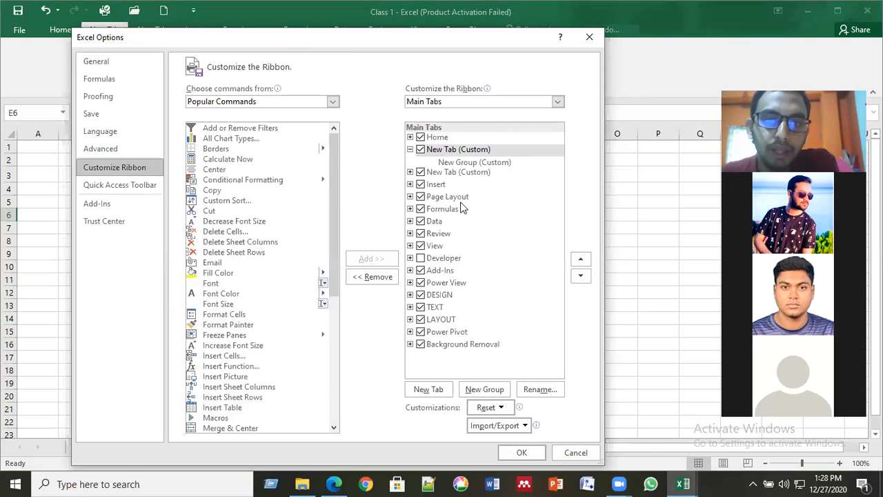
{"action": "left_click", "coordinate": [462, 155]}
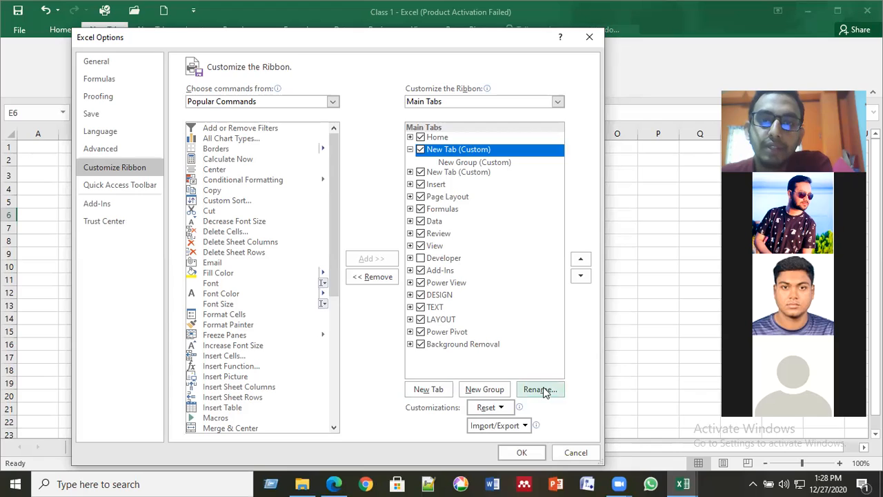
{"action": "left_click", "coordinate": [446, 172]}
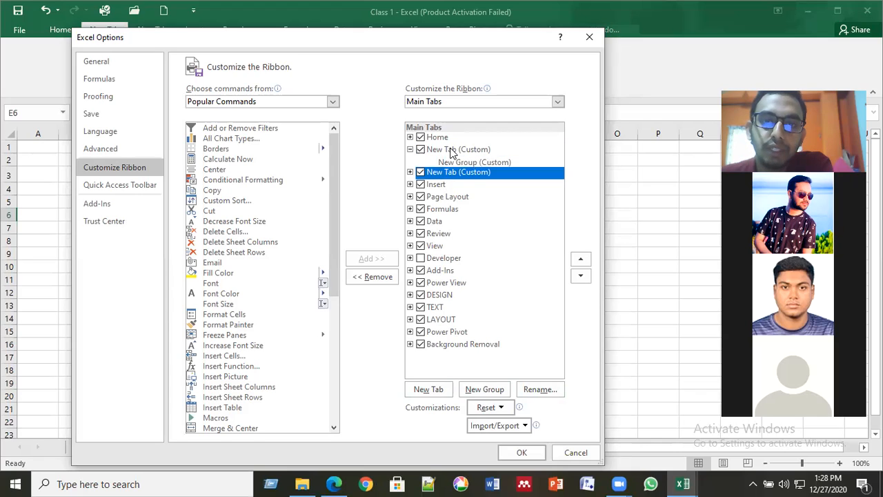
{"action": "left_click", "coordinate": [450, 149]}
{"action": "left_click", "coordinate": [532, 391]}
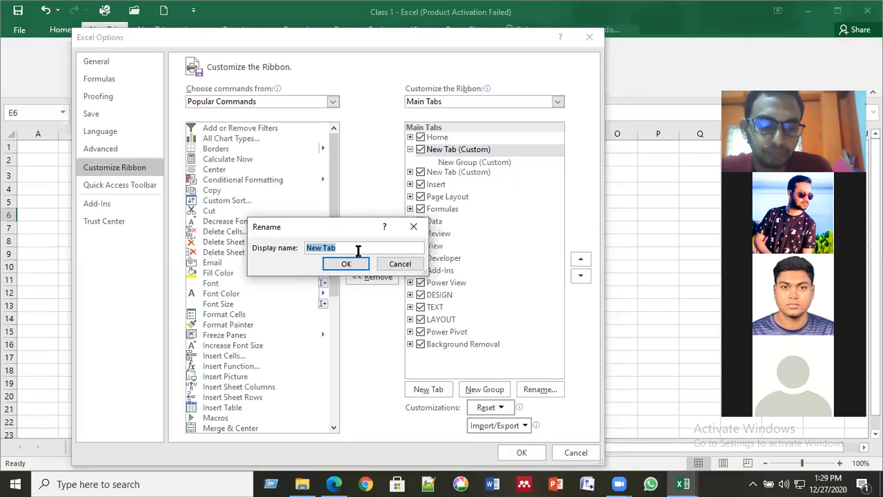
- Rename the first custom tab to 'My Tab' and apply the ribbon changes
{"action": "type", "text": "My"}
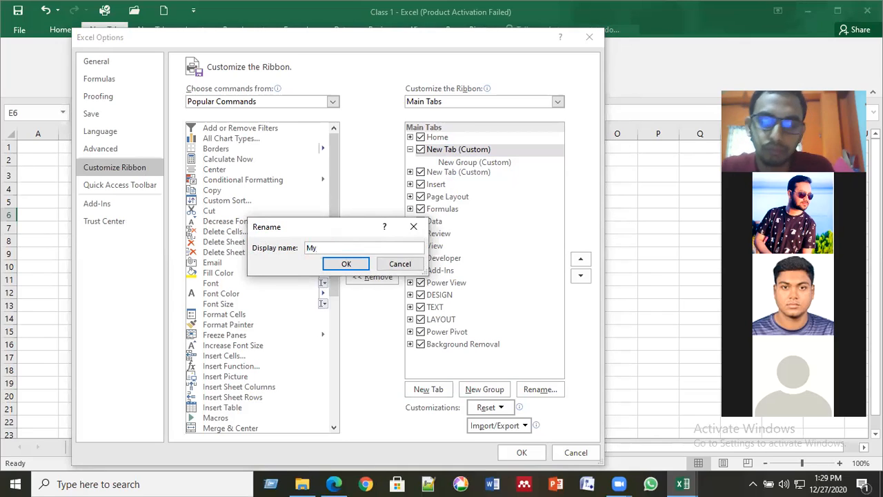
{"action": "type", "text": " Tab"}
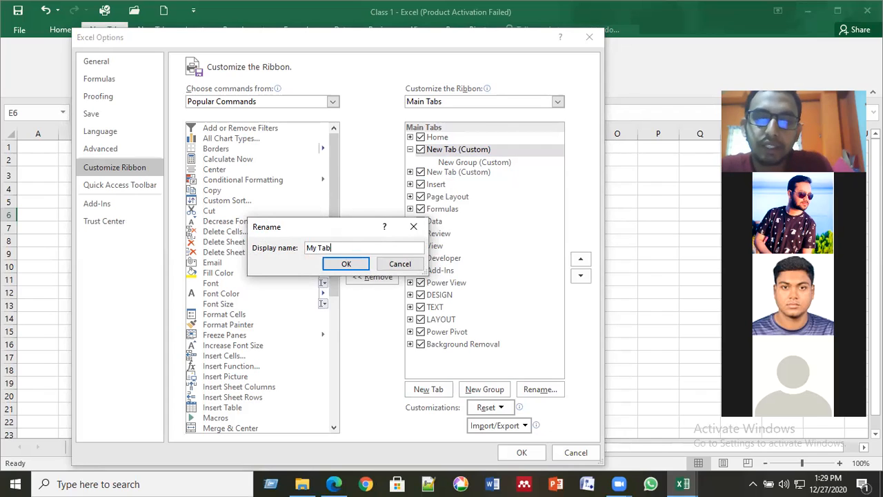
{"action": "left_click", "coordinate": [346, 264]}
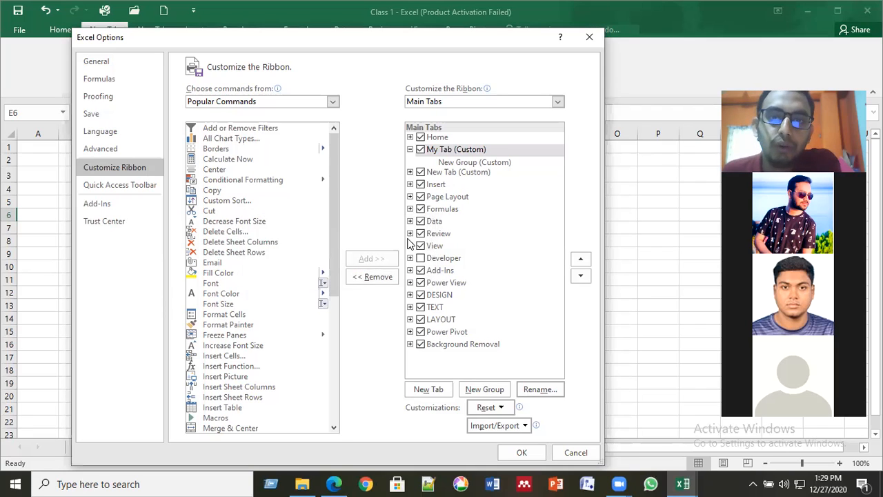
{"action": "left_click", "coordinate": [452, 152]}
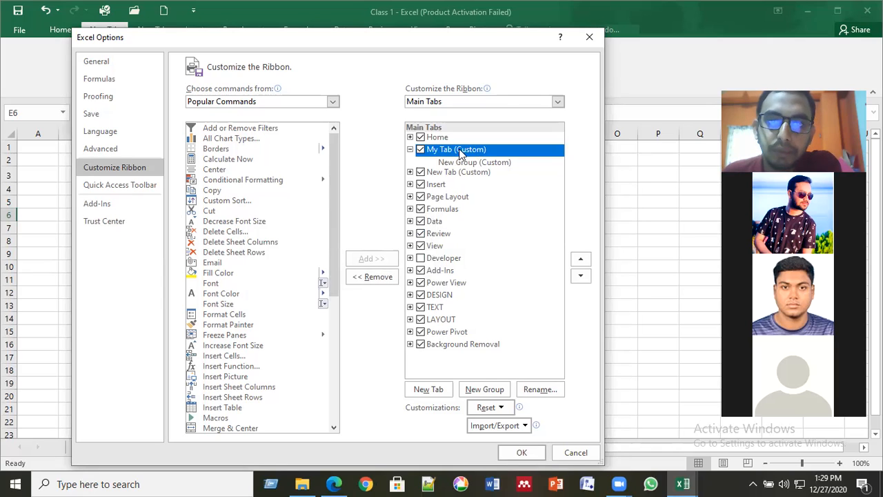
{"action": "left_click", "coordinate": [521, 452]}
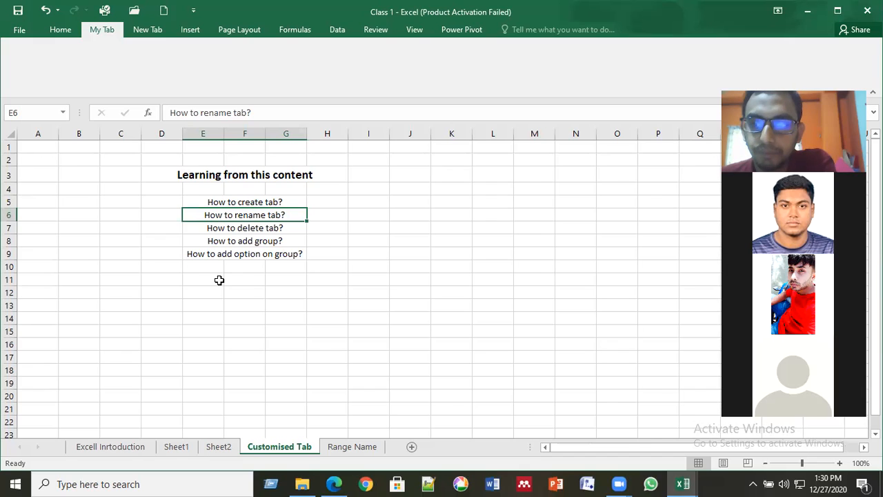
- Select cell E7, the 'How to delete tab?' entry
{"action": "left_click", "coordinate": [263, 233]}
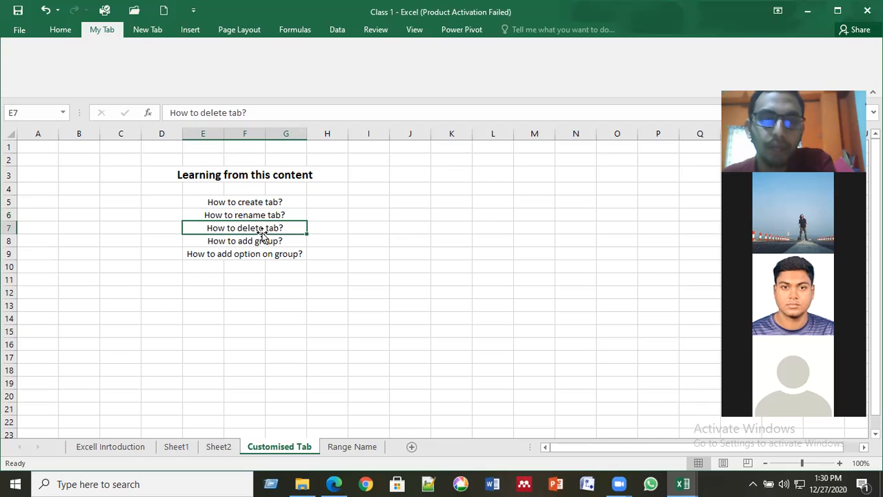
- Move between the question cells E5, E7 and E8, ending on E7
{"action": "left_click", "coordinate": [260, 202]}
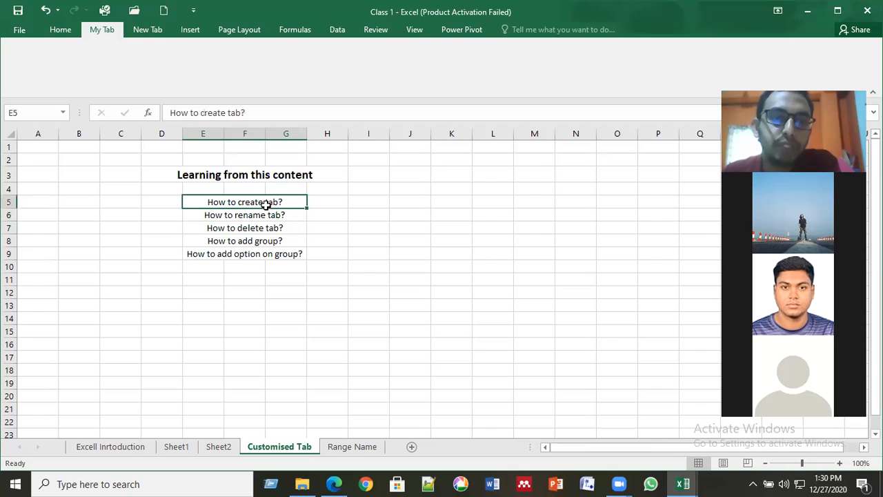
{"action": "left_click", "coordinate": [256, 217]}
{"action": "left_click", "coordinate": [260, 229]}
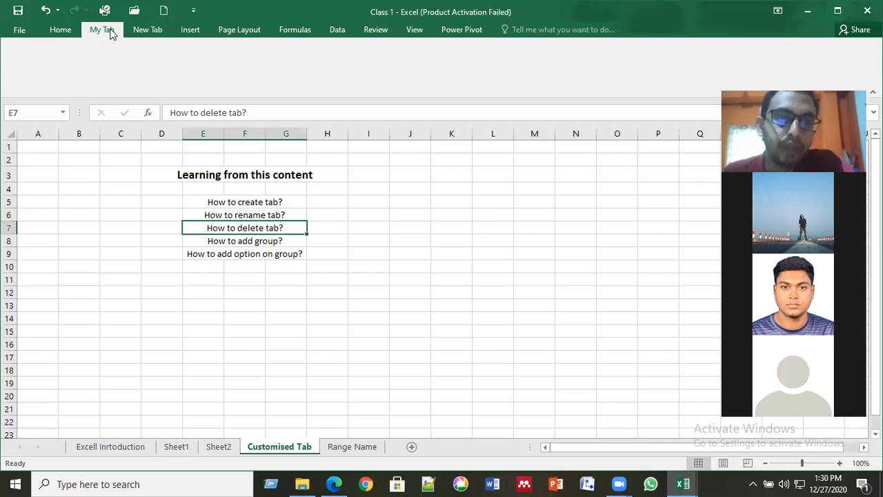
{"action": "left_click", "coordinate": [264, 242]}
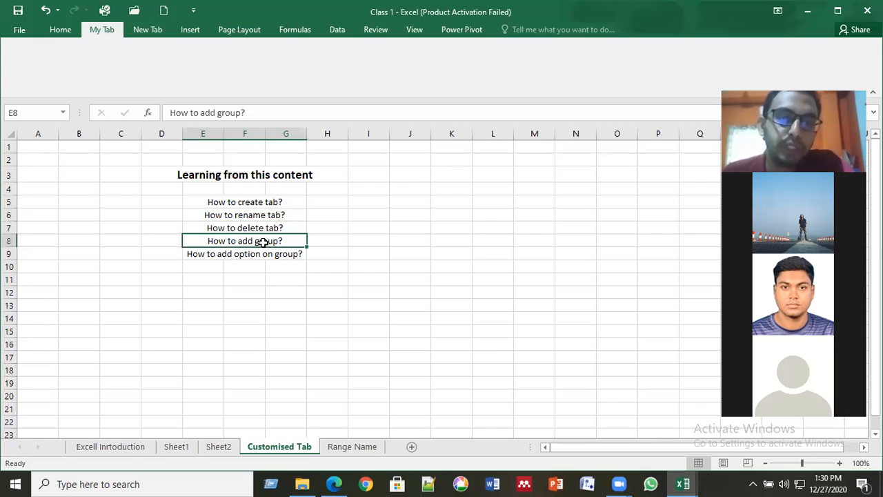
{"action": "left_click", "coordinate": [272, 229]}
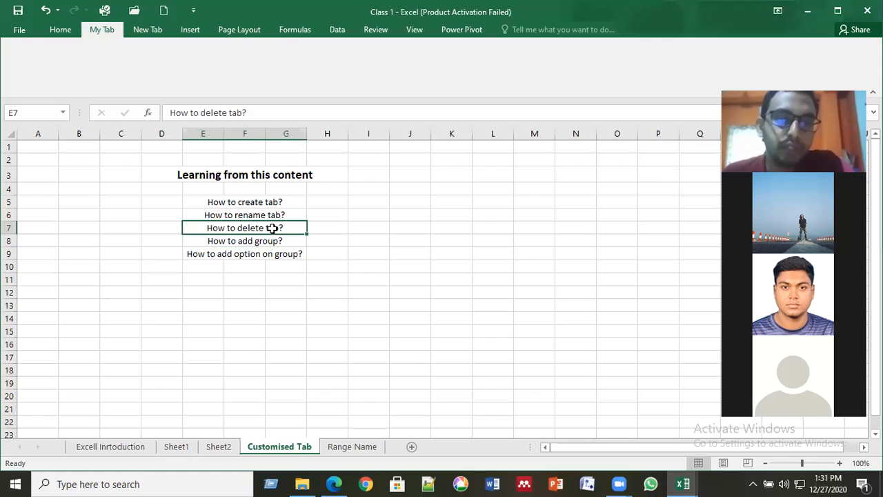
{"action": "left_click", "coordinate": [267, 243]}
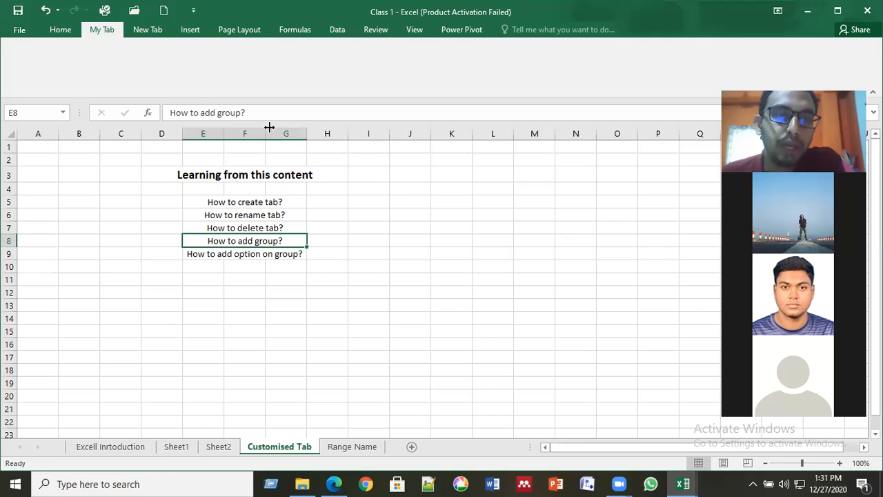
{"action": "left_click", "coordinate": [267, 228]}
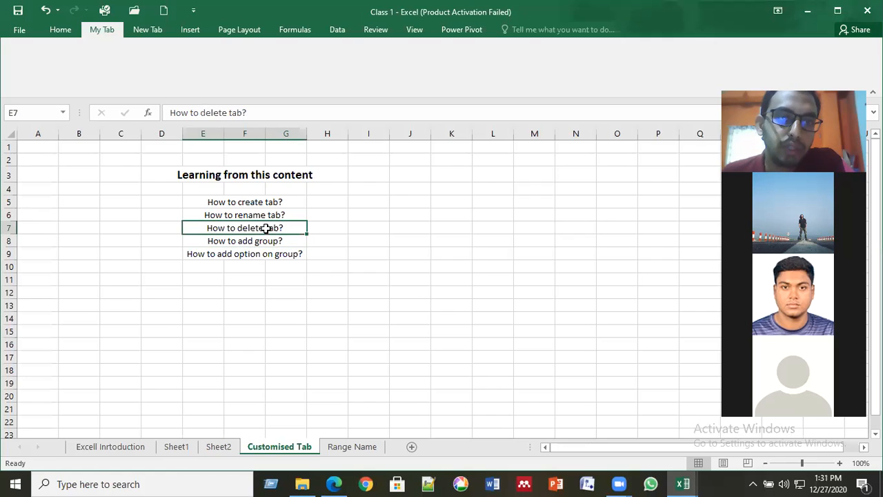
- Switch between My Tab and the custom New Tab, ending on the empty New Tab
{"action": "left_click", "coordinate": [147, 31]}
{"action": "left_click", "coordinate": [112, 28]}
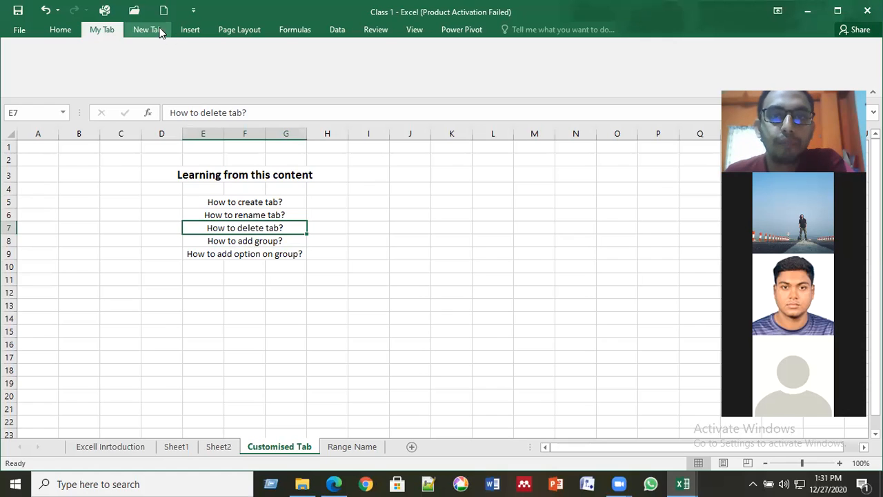
{"action": "left_click", "coordinate": [155, 28]}
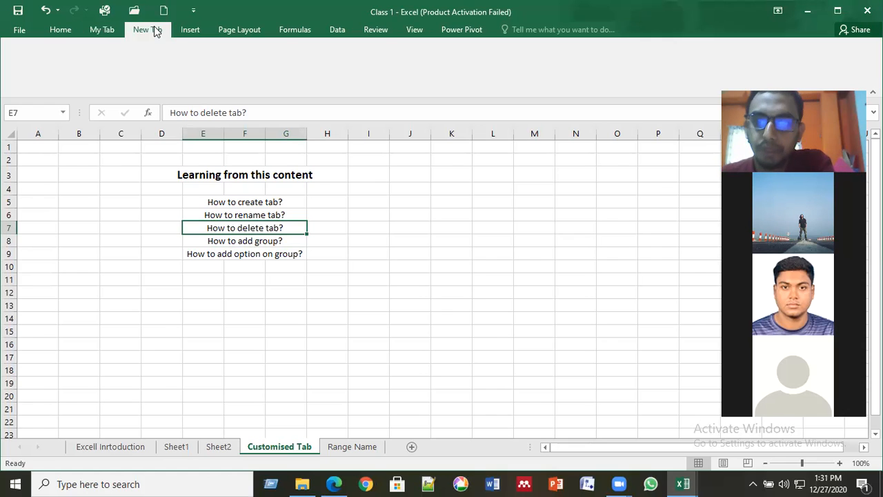
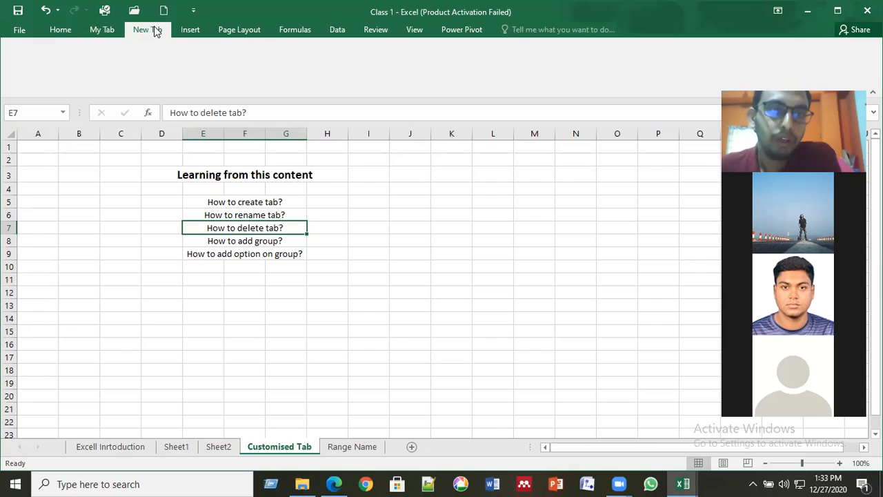
- Untick New Tab (Custom) under Customize Ribbon to hide it, then view My Tab
{"action": "left_click", "coordinate": [19, 31]}
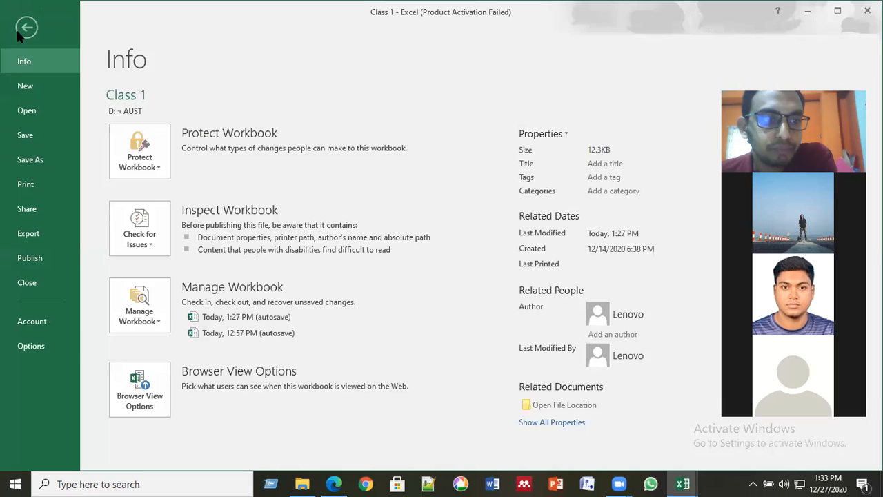
{"action": "left_click", "coordinate": [45, 345]}
{"action": "left_click", "coordinate": [136, 169]}
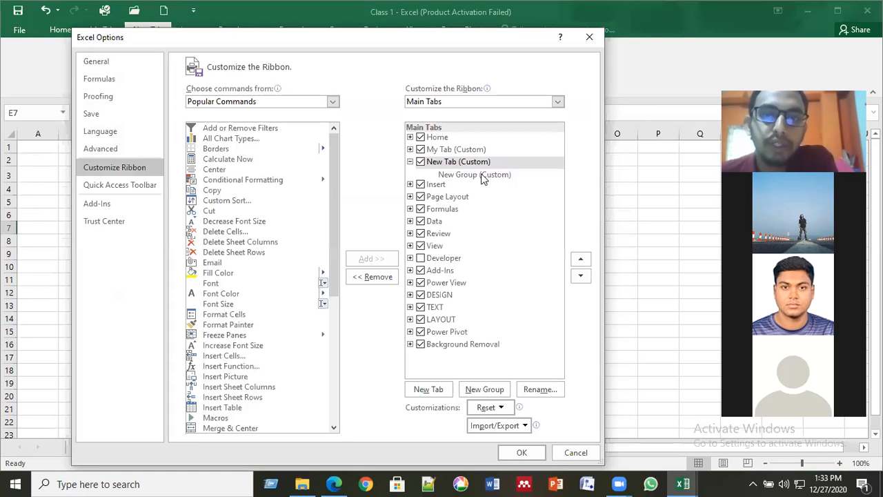
{"action": "double_click", "coordinate": [452, 149]}
{"action": "left_click", "coordinate": [446, 174]}
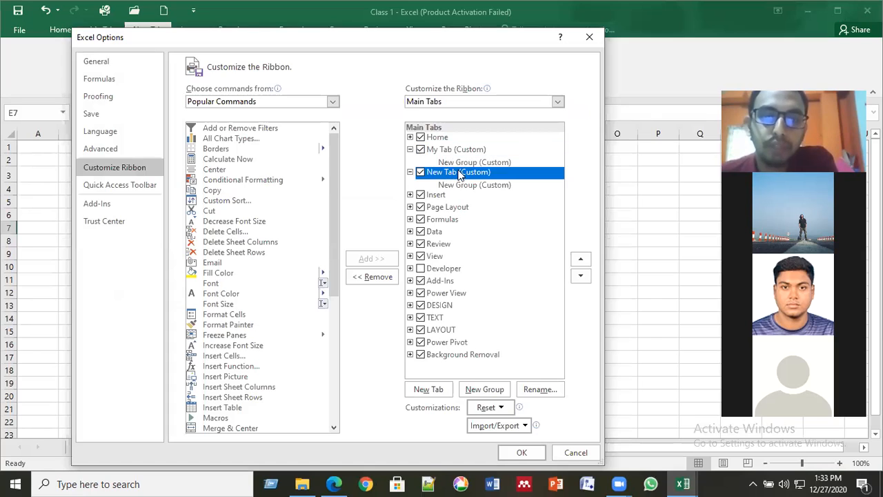
{"action": "left_click", "coordinate": [420, 173]}
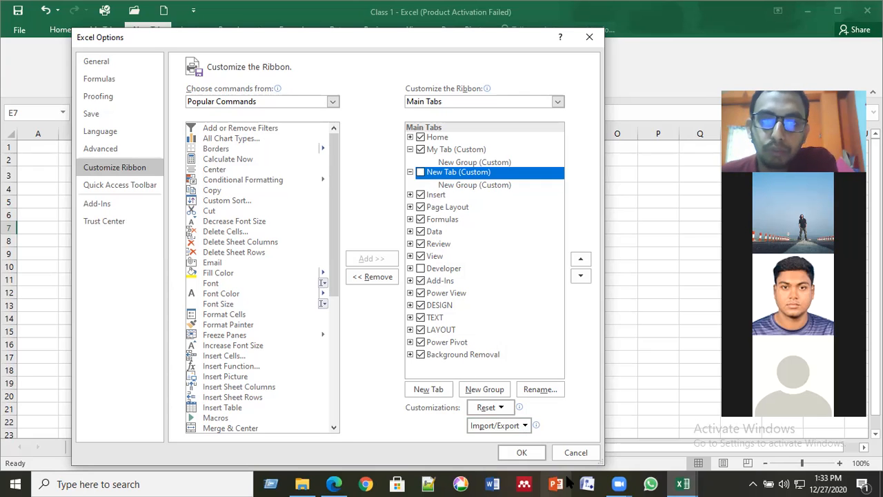
{"action": "left_click", "coordinate": [521, 452]}
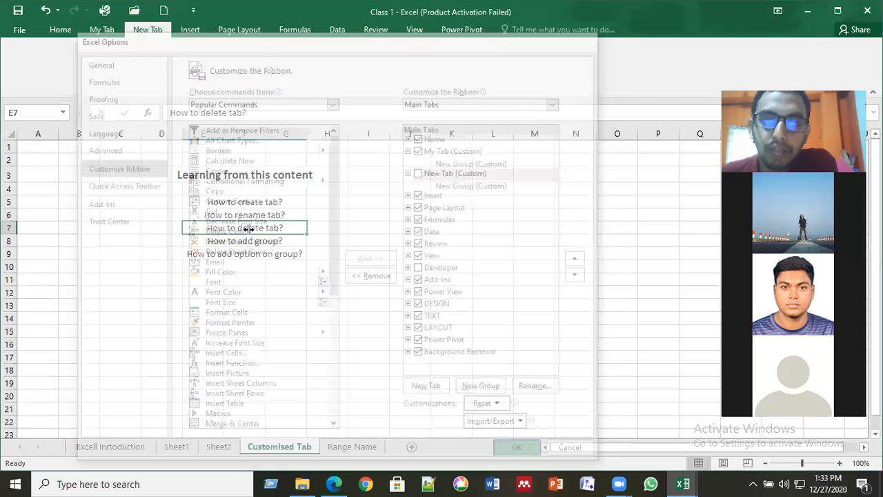
{"action": "left_click", "coordinate": [104, 30]}
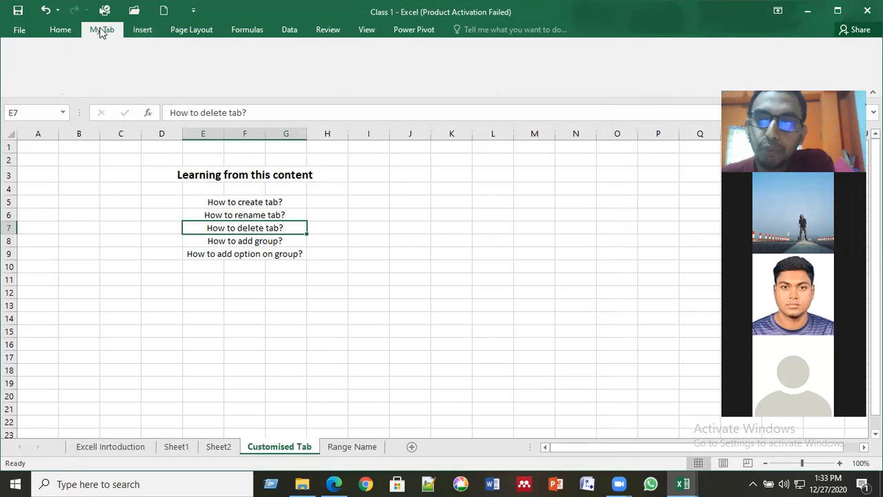
- Remove New Tab (Custom) from the ribbon in Customize Ribbon and apply the change
{"action": "left_click", "coordinate": [15, 31]}
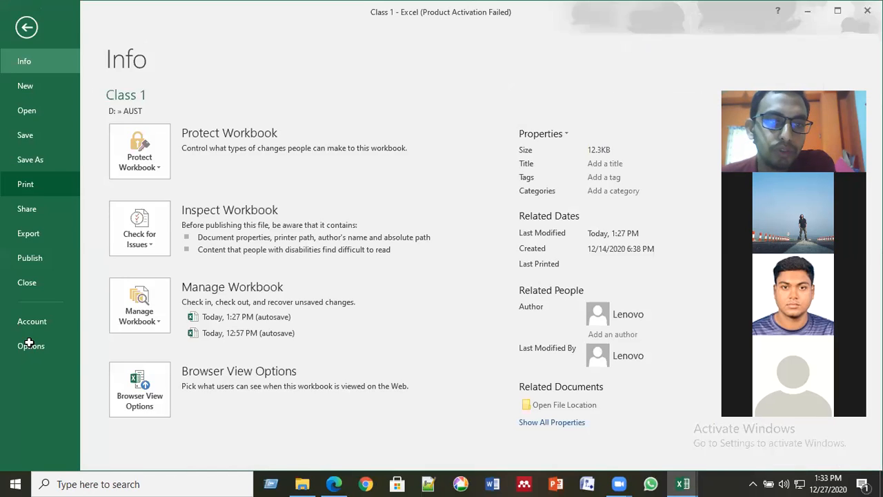
{"action": "left_click", "coordinate": [30, 345]}
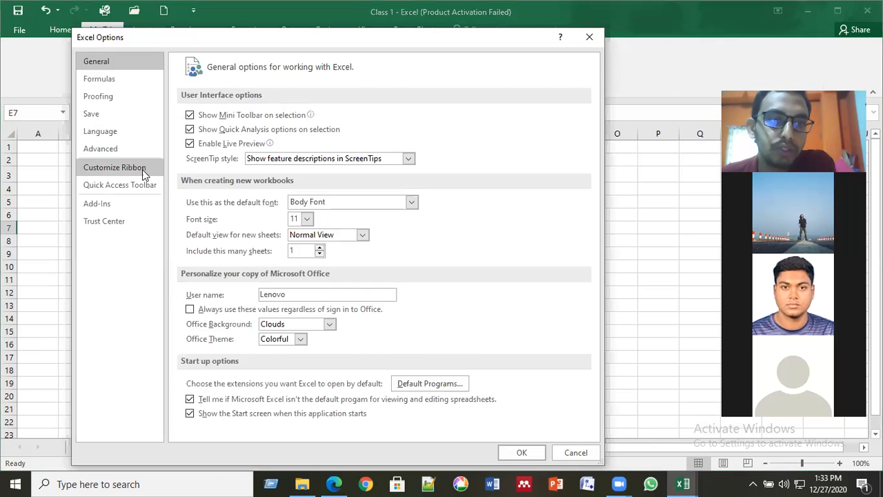
{"action": "left_click", "coordinate": [144, 173]}
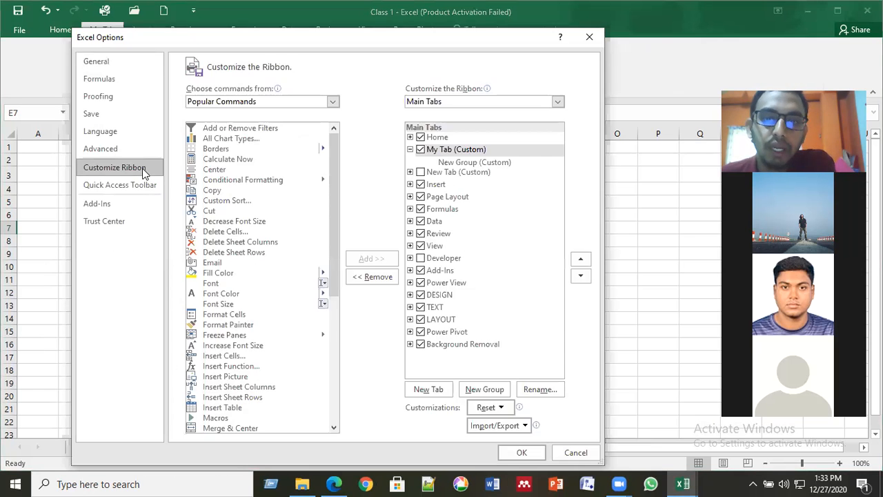
{"action": "left_click", "coordinate": [428, 174]}
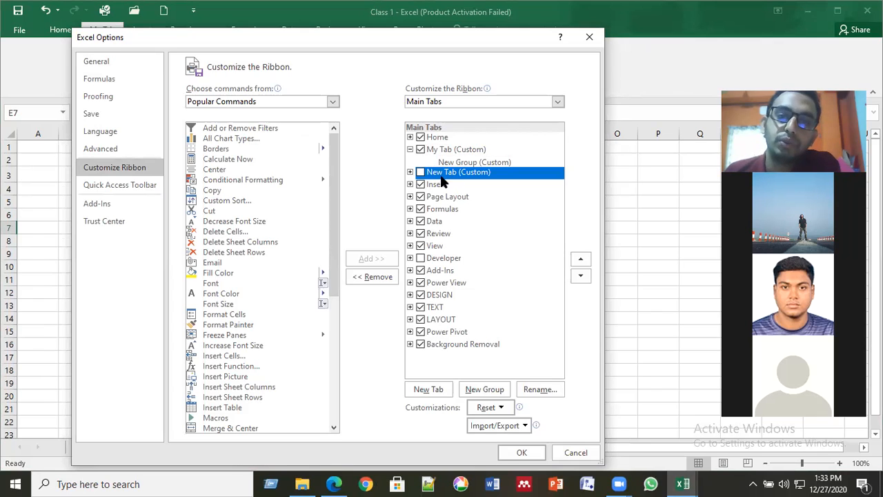
{"action": "left_click", "coordinate": [441, 185]}
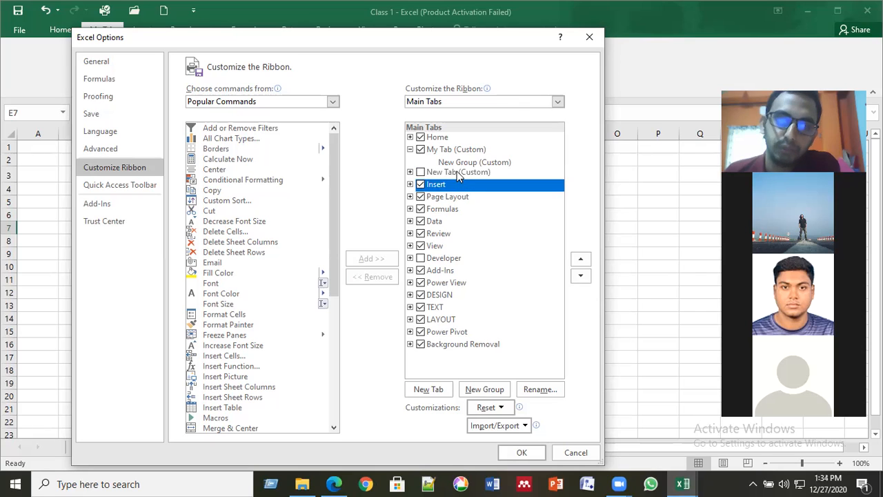
{"action": "left_click", "coordinate": [458, 174]}
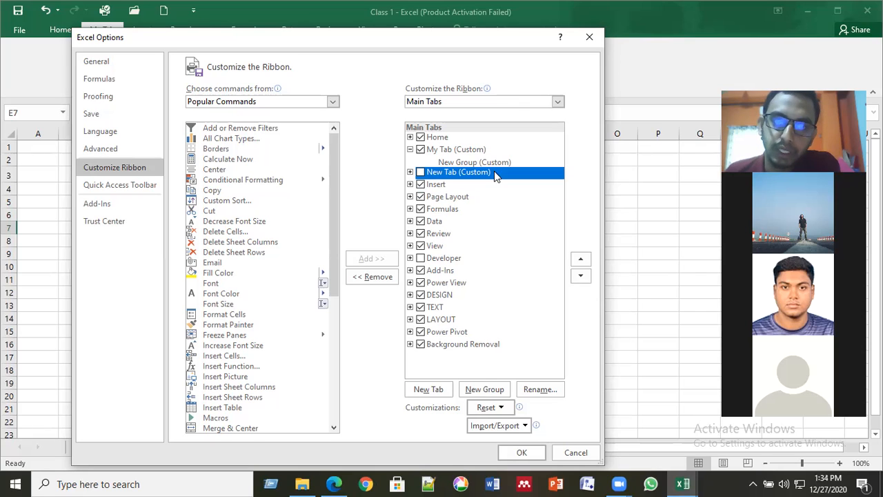
{"action": "left_click", "coordinate": [373, 277]}
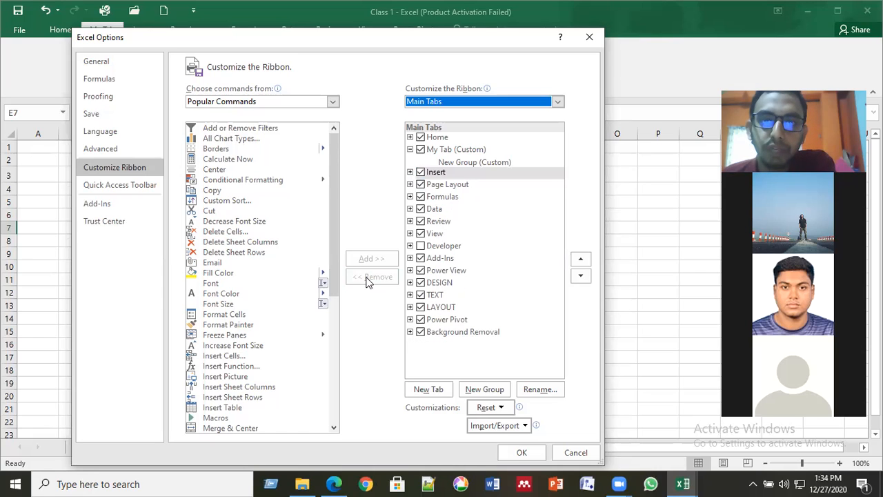
{"action": "left_click", "coordinate": [523, 453]}
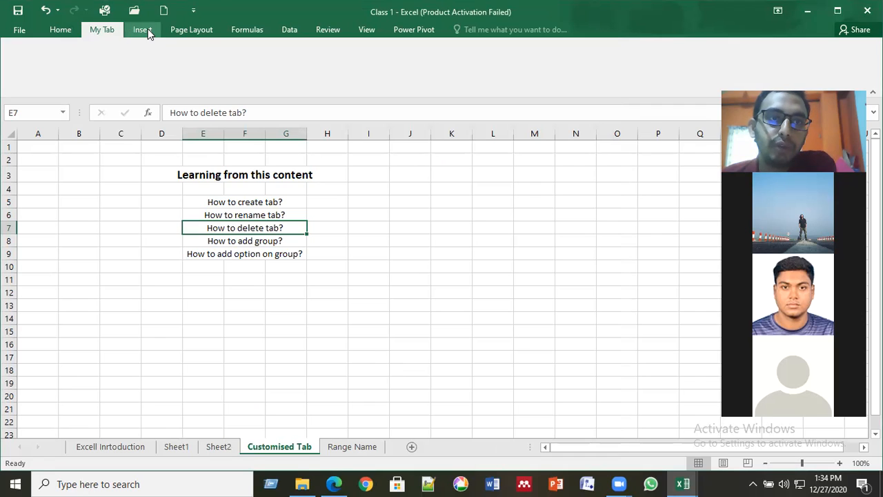
{"action": "left_click", "coordinate": [262, 241]}
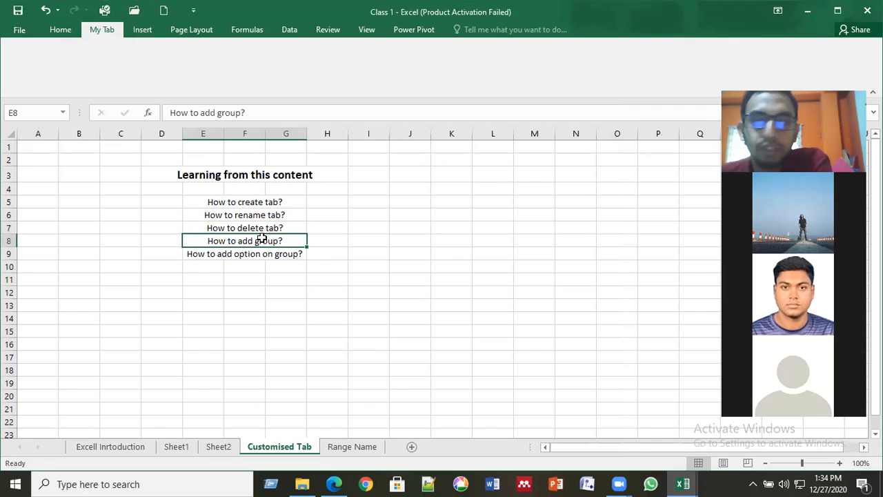
{"action": "left_click", "coordinate": [263, 231]}
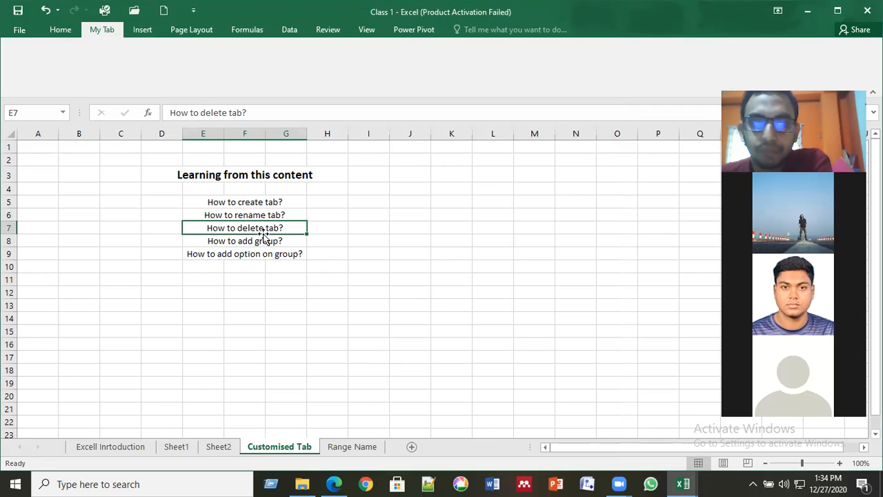
{"action": "left_click", "coordinate": [263, 242]}
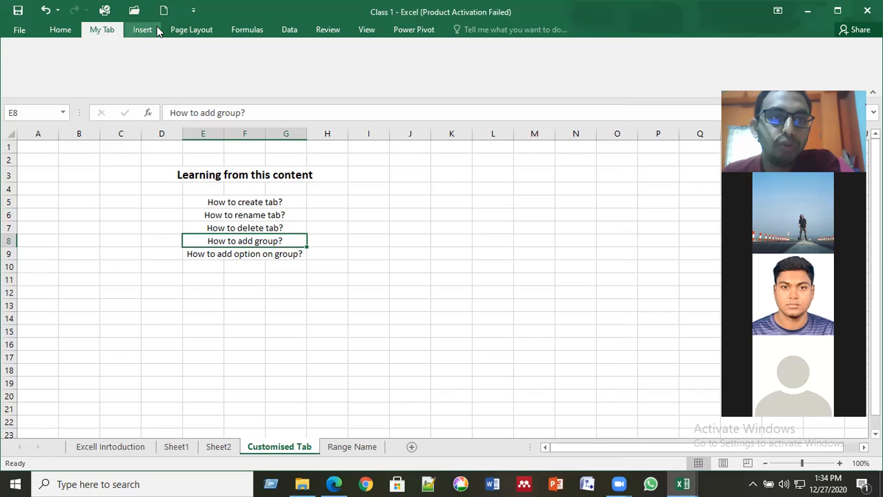
{"action": "left_click", "coordinate": [138, 31]}
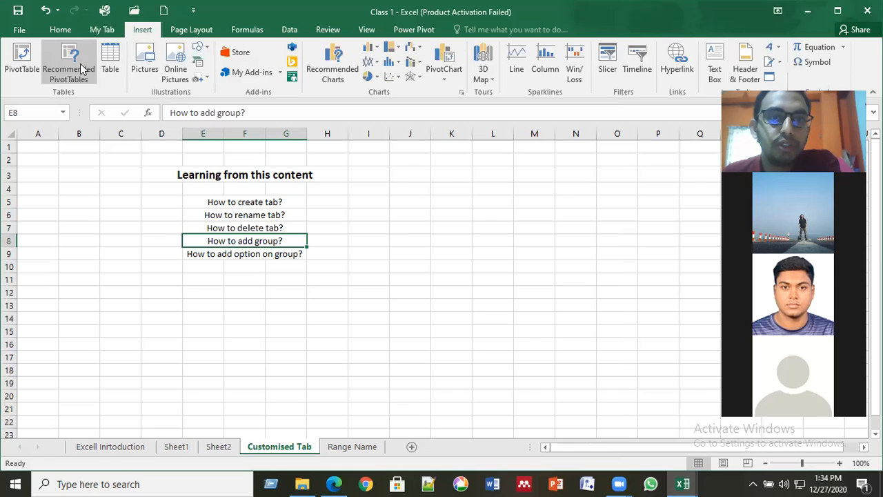
{"action": "left_click", "coordinate": [102, 31]}
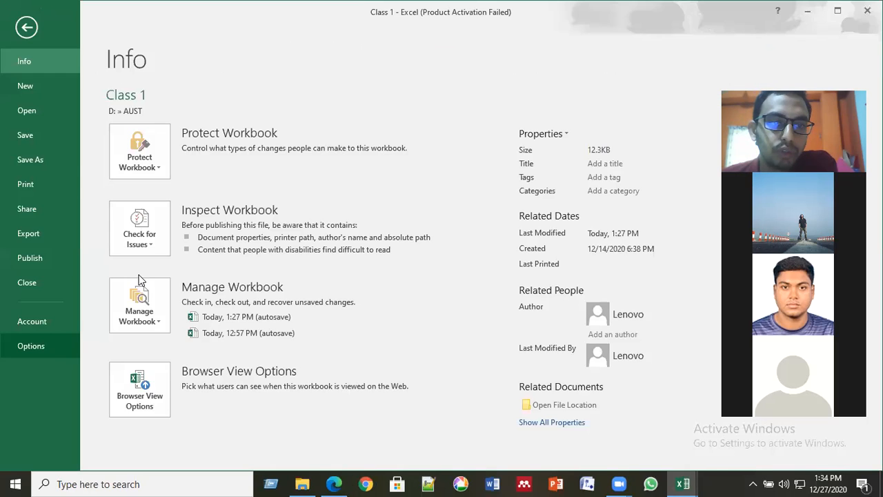
{"action": "left_click", "coordinate": [32, 339]}
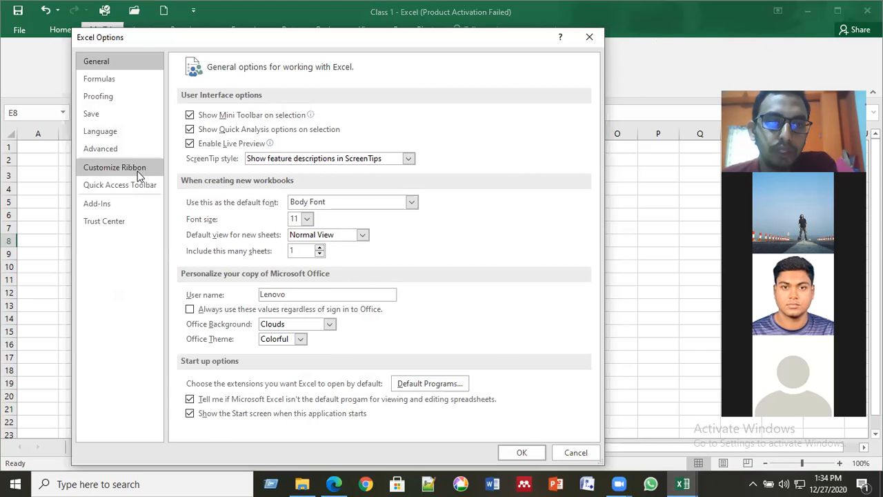
- Select My Tab's New Group (Custom) as the destination in Customize Ribbon
{"action": "left_click", "coordinate": [138, 172]}
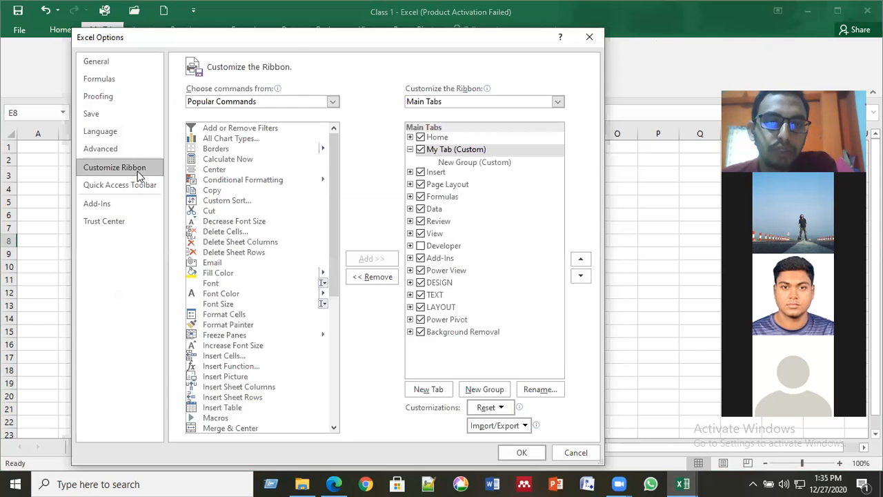
{"action": "left_click", "coordinate": [465, 153]}
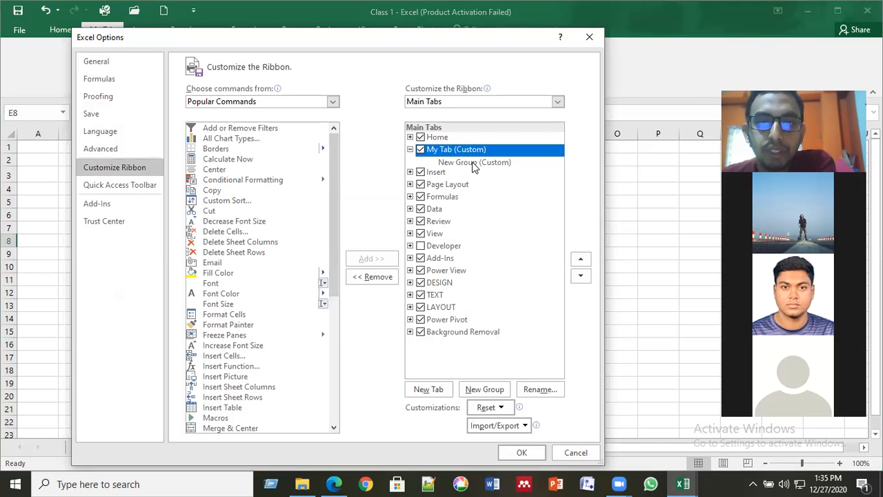
{"action": "left_click", "coordinate": [474, 163]}
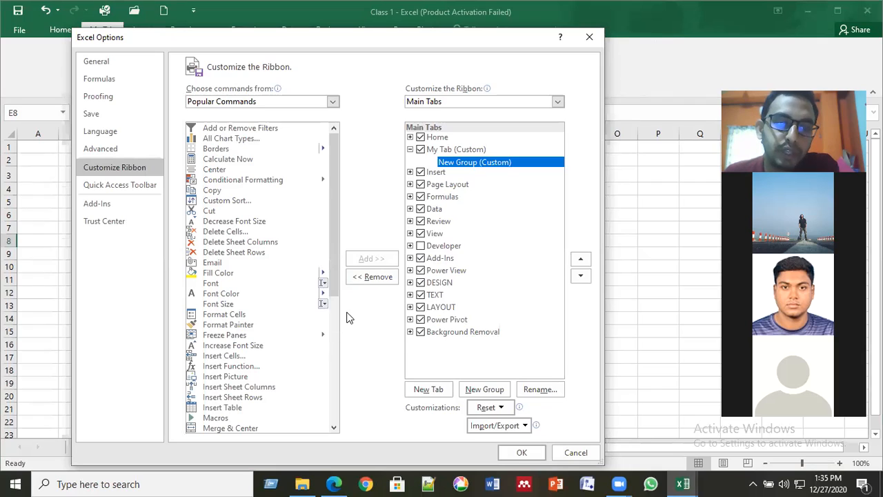
- Add Insert Cells, Insert Function, Pictures, Insert Sheet Columns, Insert Sheet Rows and Table, then apply
{"action": "left_click", "coordinate": [231, 356]}
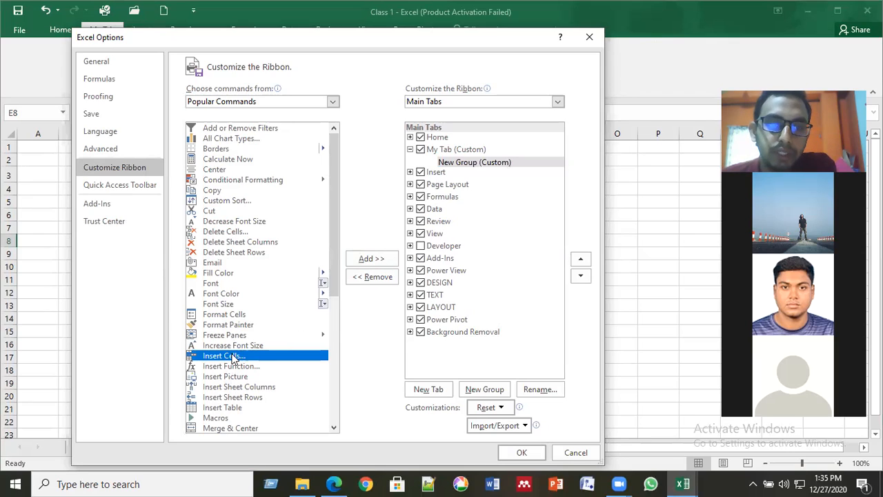
{"action": "left_click", "coordinate": [366, 256]}
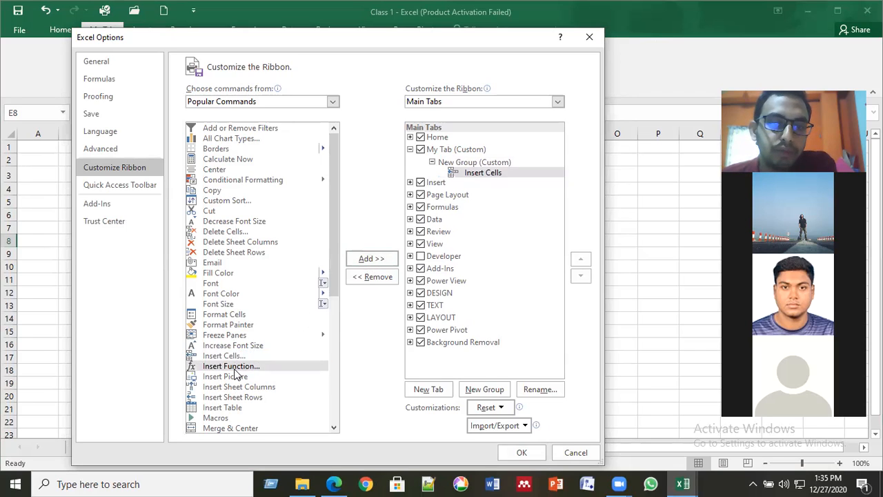
{"action": "left_click", "coordinate": [377, 260]}
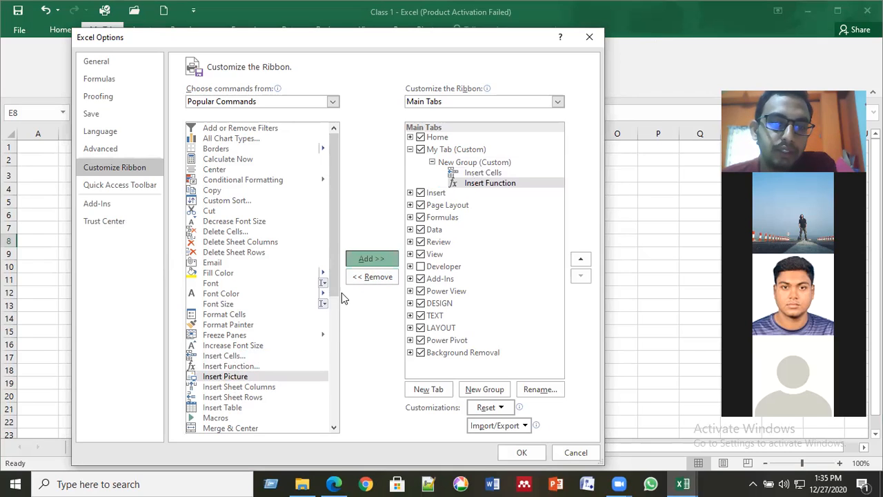
{"action": "left_click", "coordinate": [375, 259]}
{"action": "left_click", "coordinate": [376, 259]}
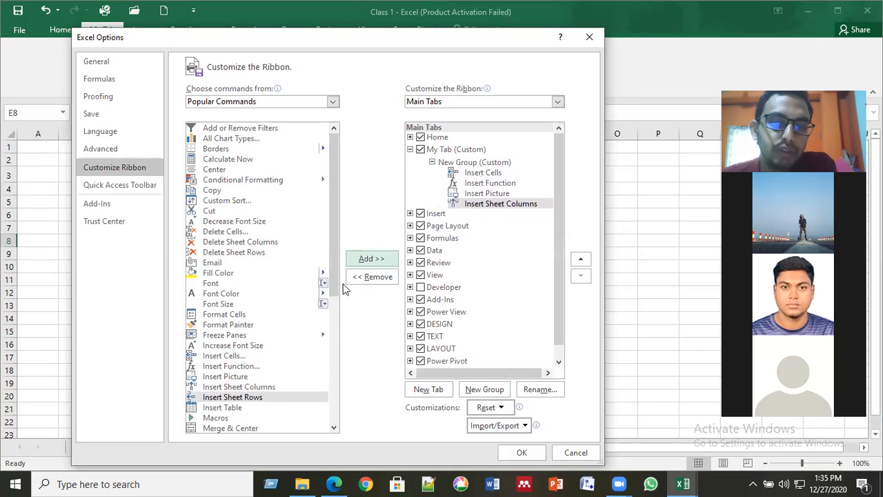
{"action": "left_click", "coordinate": [369, 263]}
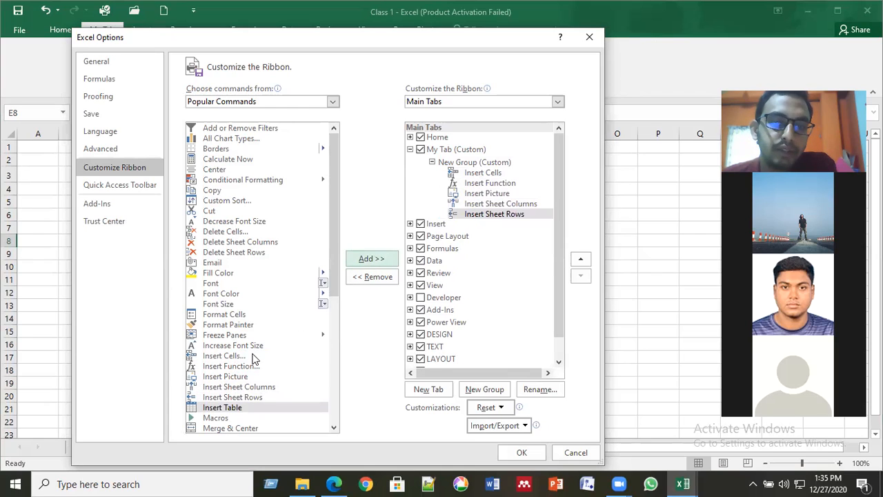
{"action": "left_click", "coordinate": [368, 258]}
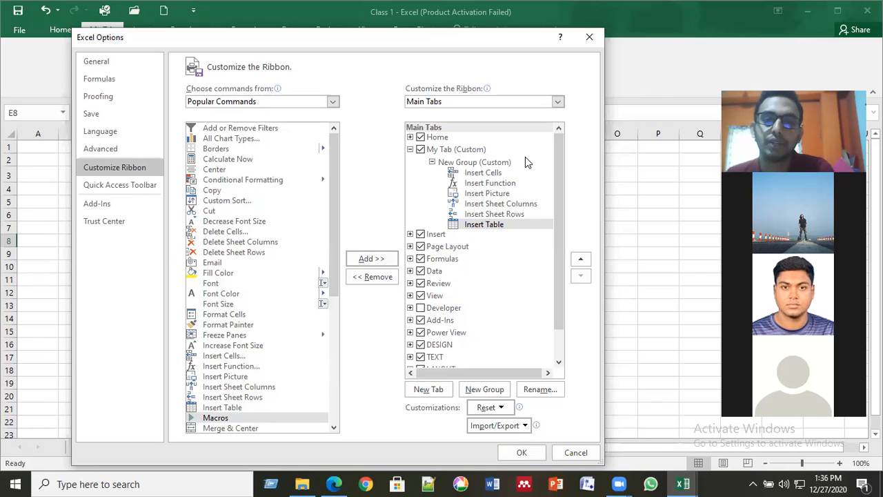
{"action": "left_click", "coordinate": [518, 454]}
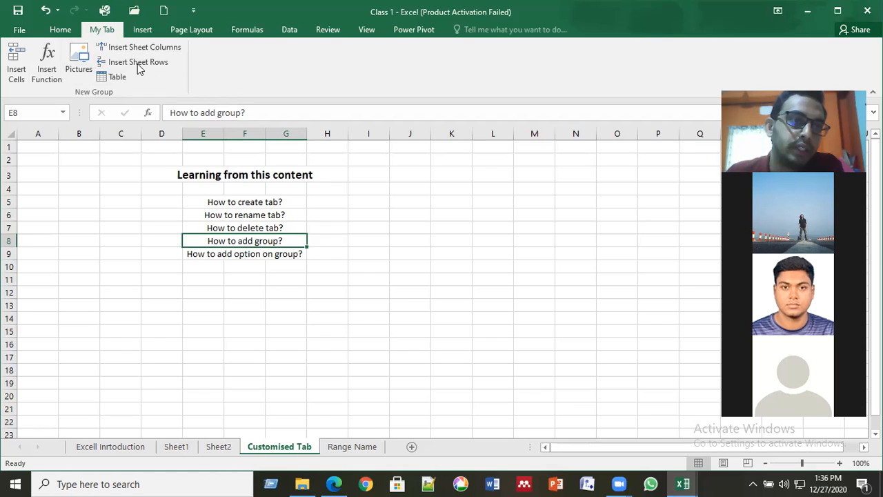
- Open Customize Ribbon, select My Tab and expand its New Group to list its commands
{"action": "left_click", "coordinate": [25, 32]}
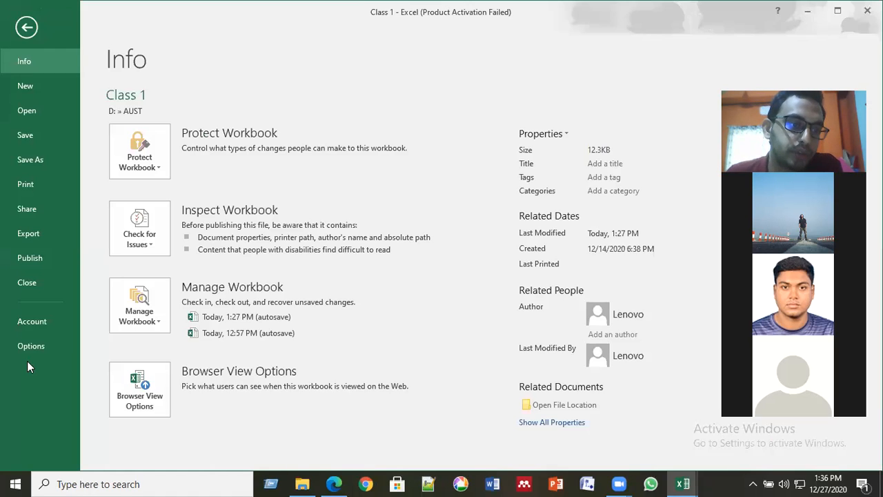
{"action": "left_click", "coordinate": [31, 347]}
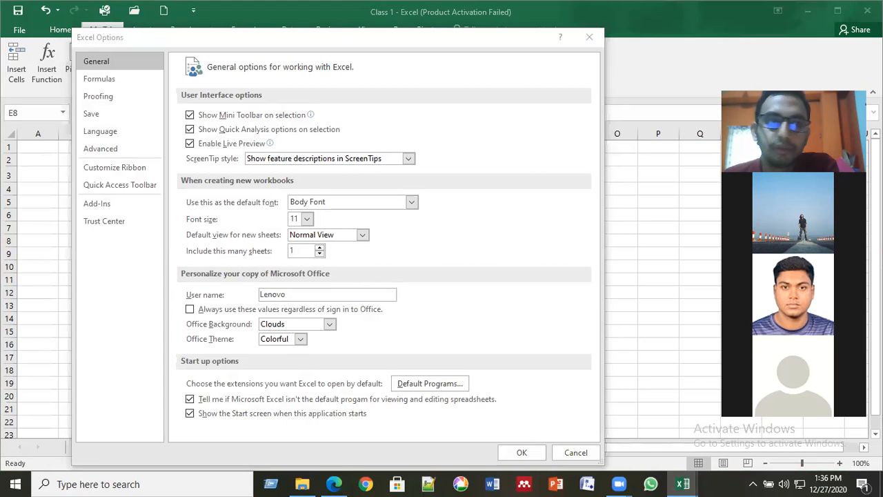
{"action": "left_click", "coordinate": [131, 172]}
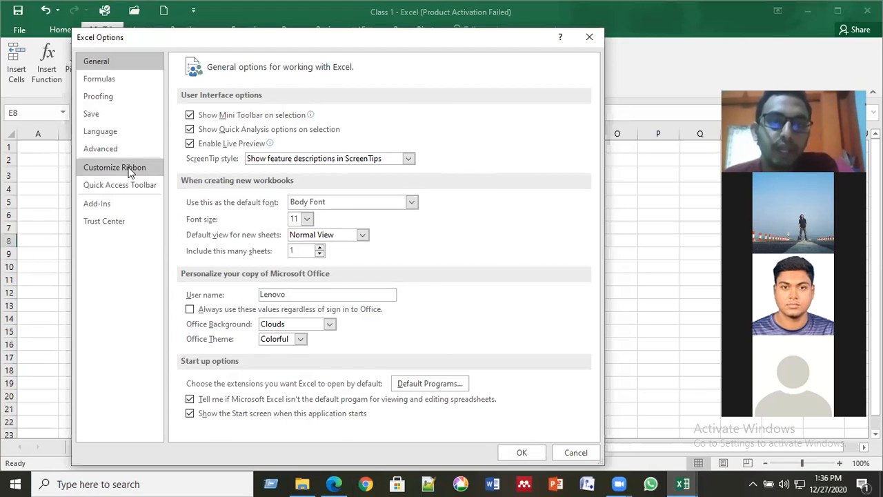
{"action": "left_click", "coordinate": [130, 173]}
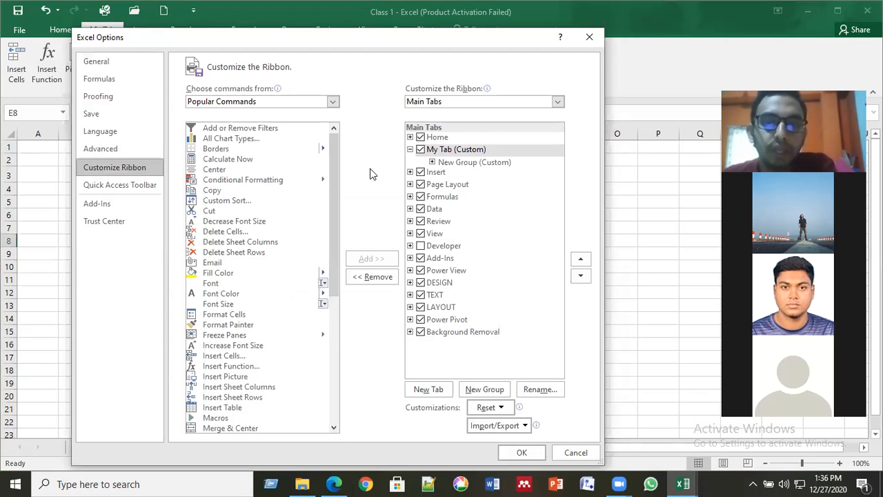
{"action": "left_click", "coordinate": [474, 154]}
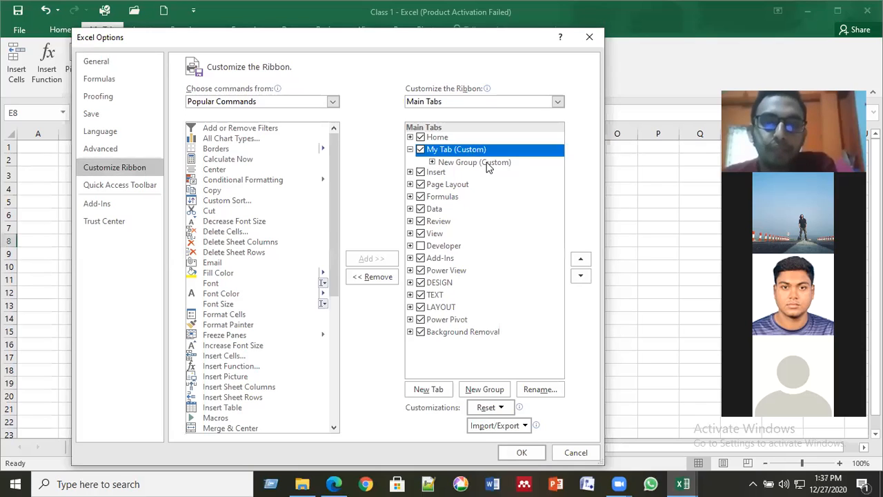
{"action": "left_click", "coordinate": [464, 162]}
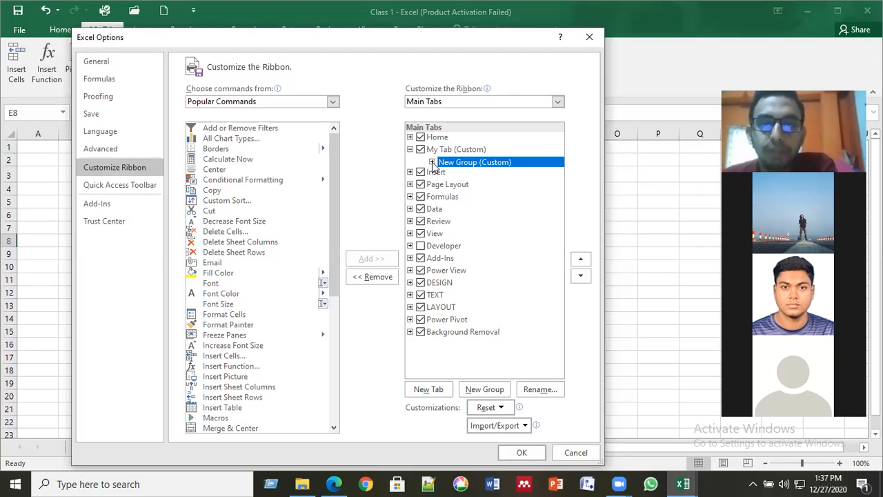
{"action": "double_click", "coordinate": [440, 165]}
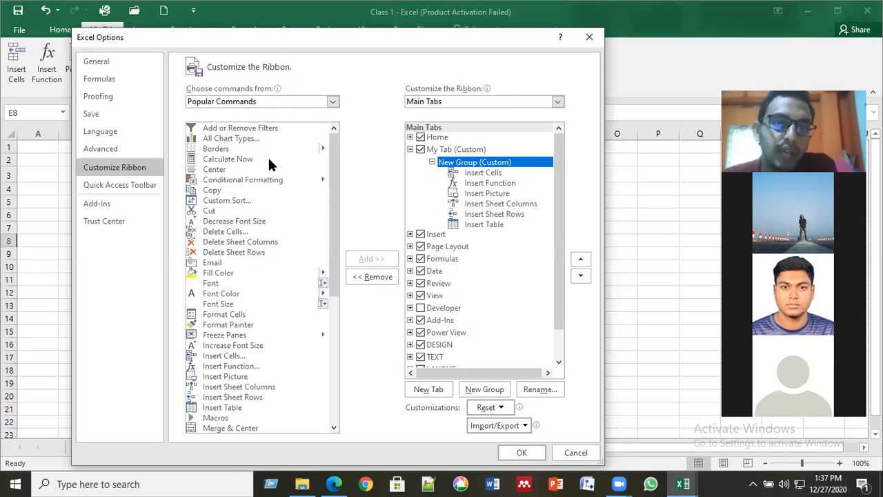
- Browse the command sources and Popular Commands list with New Group as the destination
{"action": "left_click", "coordinate": [286, 102]}
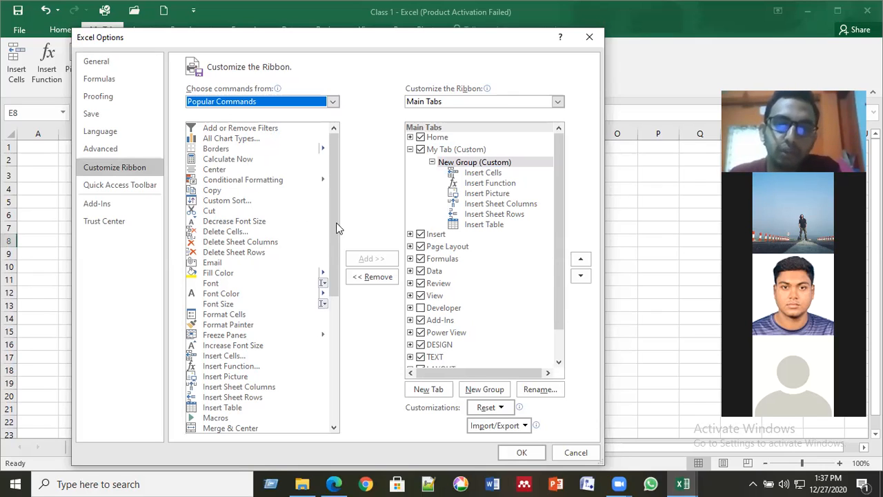
{"action": "left_click_drag", "start_coordinate": [338, 228], "coordinate": [336, 276]}
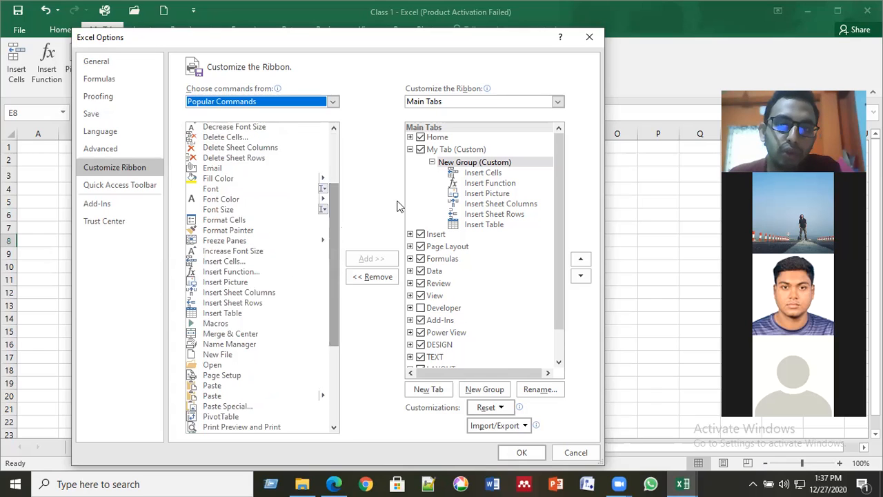
{"action": "left_click", "coordinate": [473, 165]}
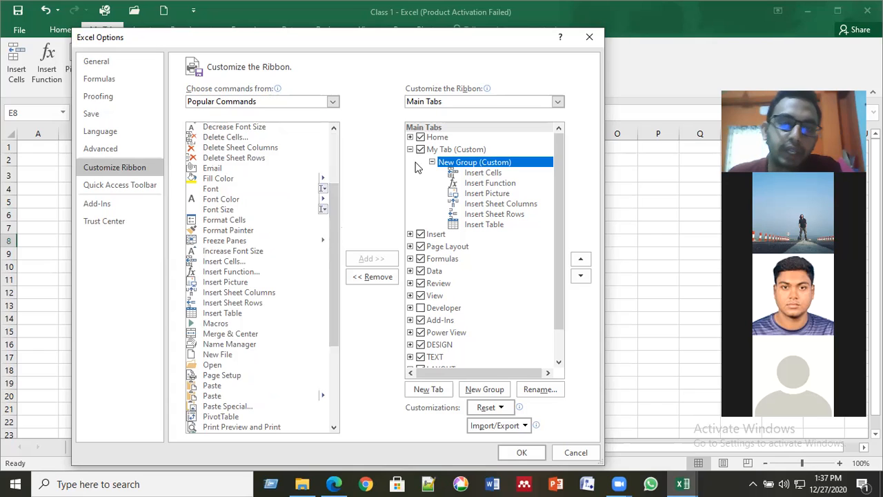
{"action": "left_click", "coordinate": [228, 262]}
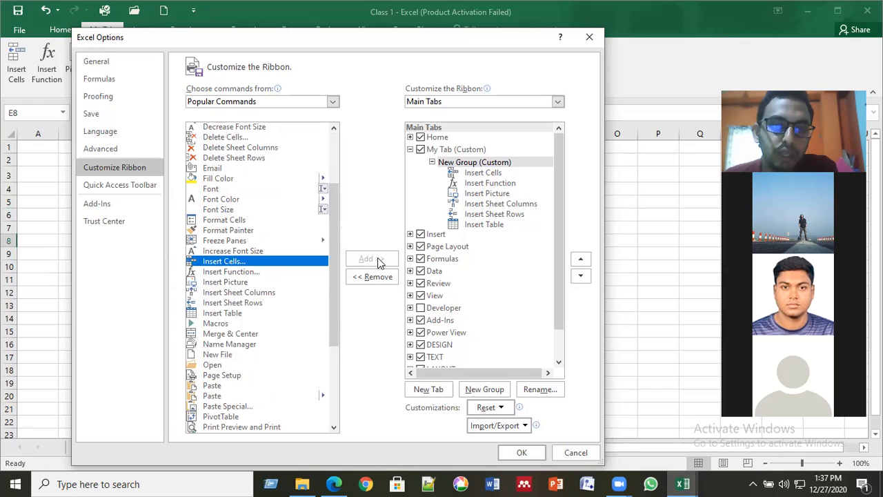
{"action": "left_click", "coordinate": [210, 356]}
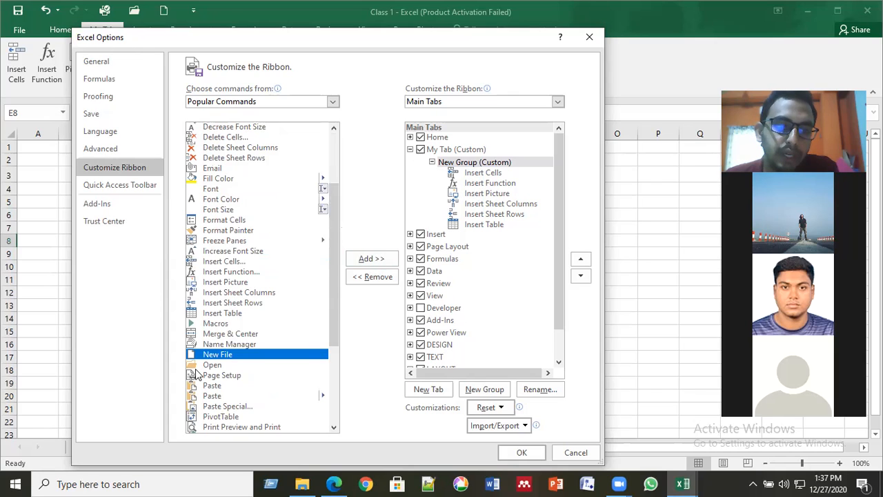
{"action": "key", "text": "Down"}
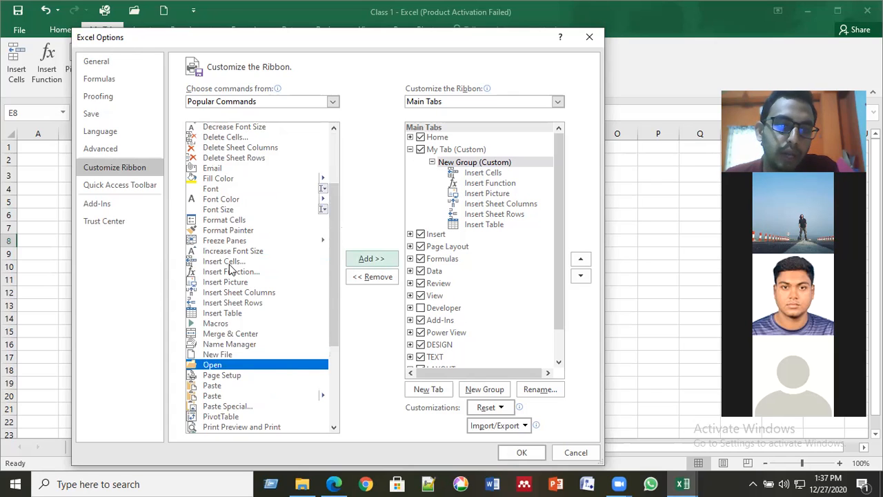
- Review Insert Cells, Insert Picture, sheet column/row, Table and Paste commands, then close Options
{"action": "left_click", "coordinate": [229, 264]}
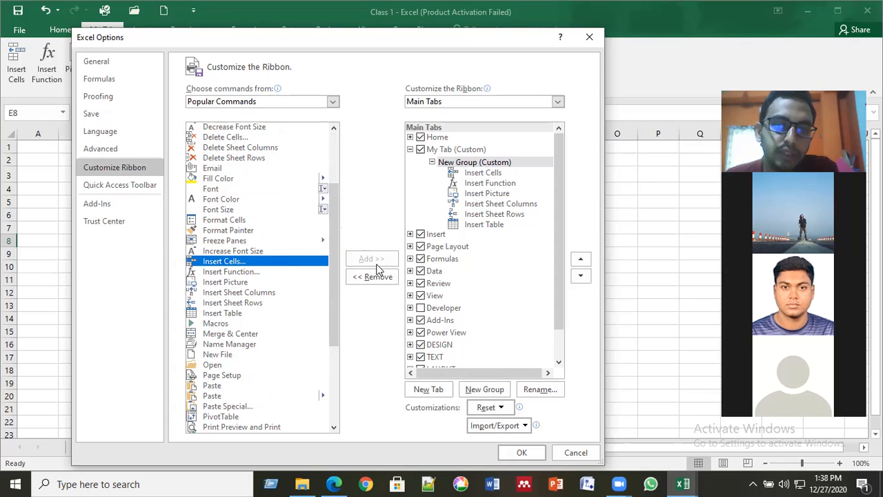
{"action": "left_click", "coordinate": [309, 283]}
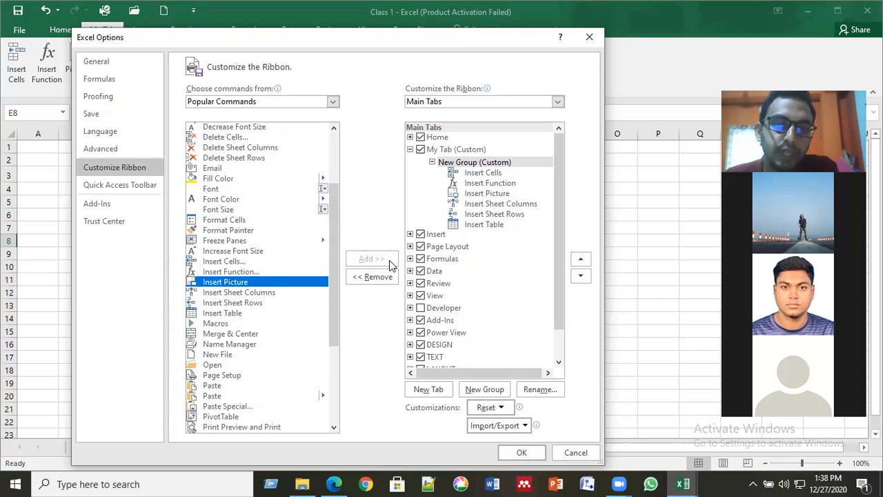
{"action": "left_click", "coordinate": [221, 293]}
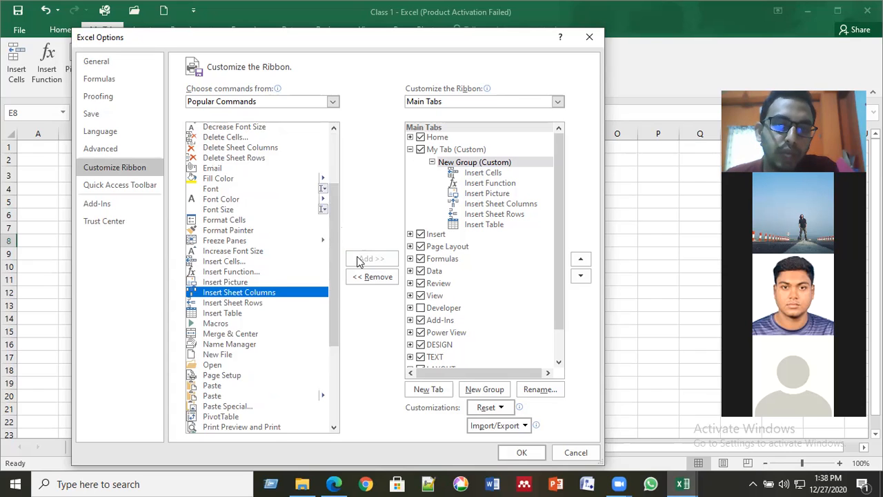
{"action": "left_click", "coordinate": [227, 303]}
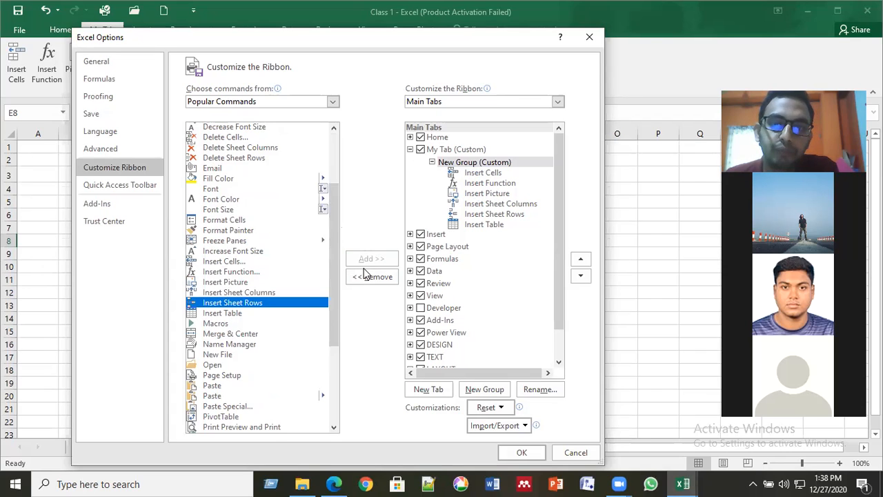
{"action": "key", "text": "Down"}
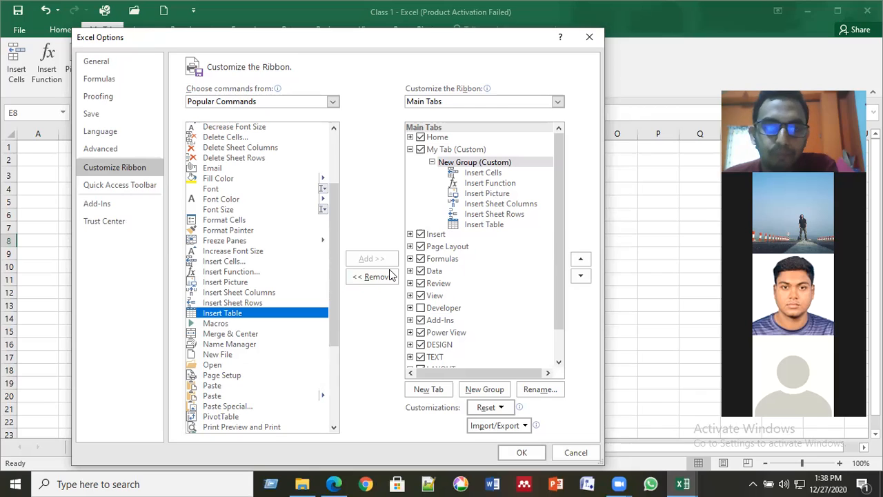
{"action": "left_click", "coordinate": [216, 397]}
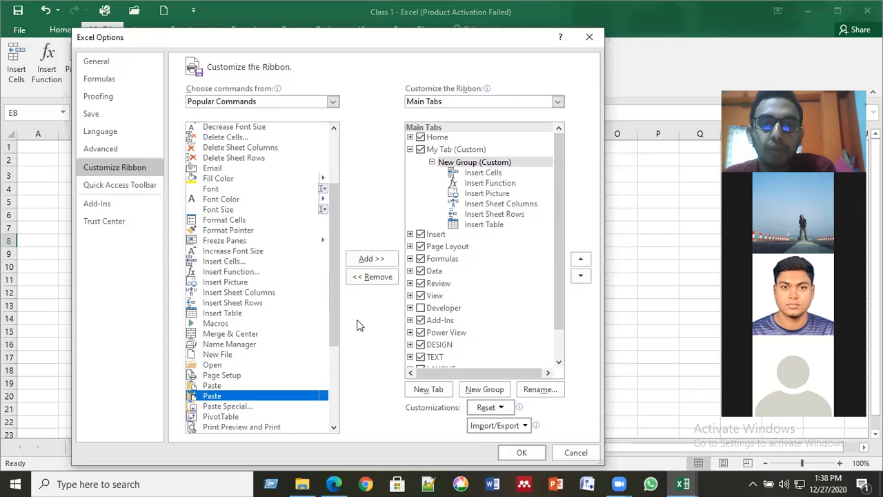
{"action": "left_click", "coordinate": [521, 454]}
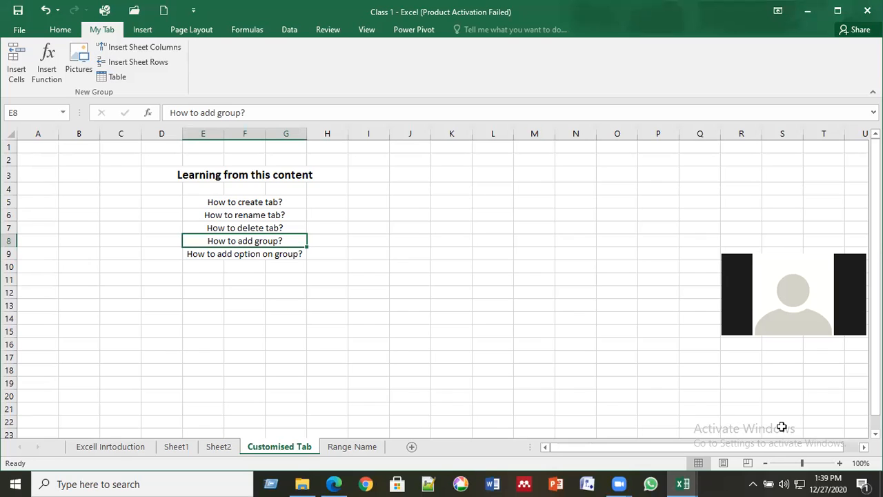
- Scroll the Customised Tab sheet, then return to the File Info page for the Class 1 workbook
{"action": "scroll", "coordinate": [781, 427], "scroll_direction": "down", "scroll_amount": 1}
{"action": "scroll", "coordinate": [782, 427], "scroll_direction": "up", "scroll_amount": 1}
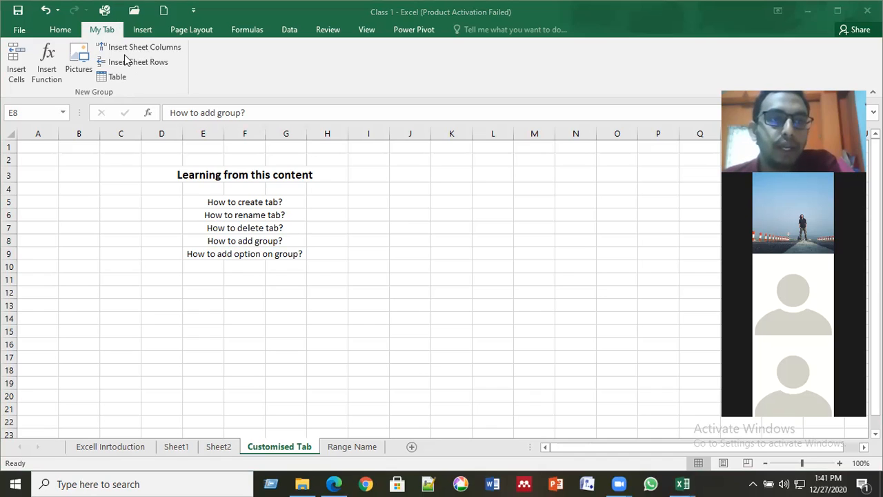
{"action": "left_click", "coordinate": [199, 211]}
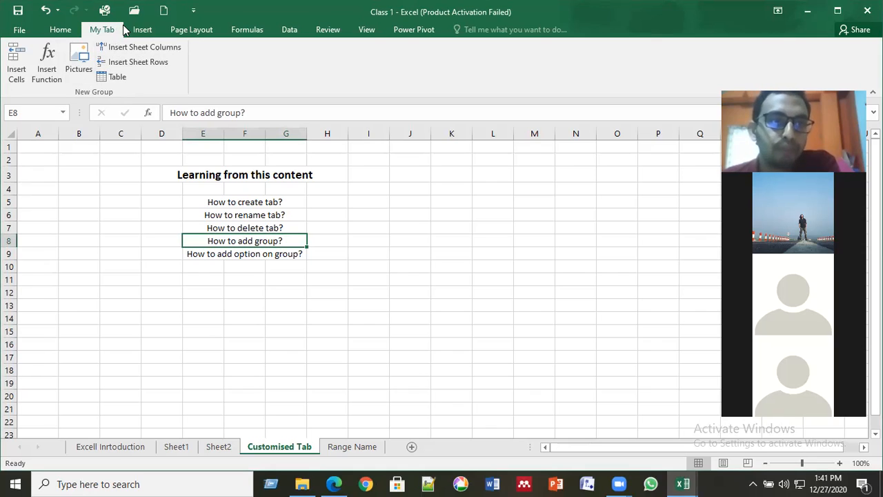
{"action": "left_click", "coordinate": [22, 30]}
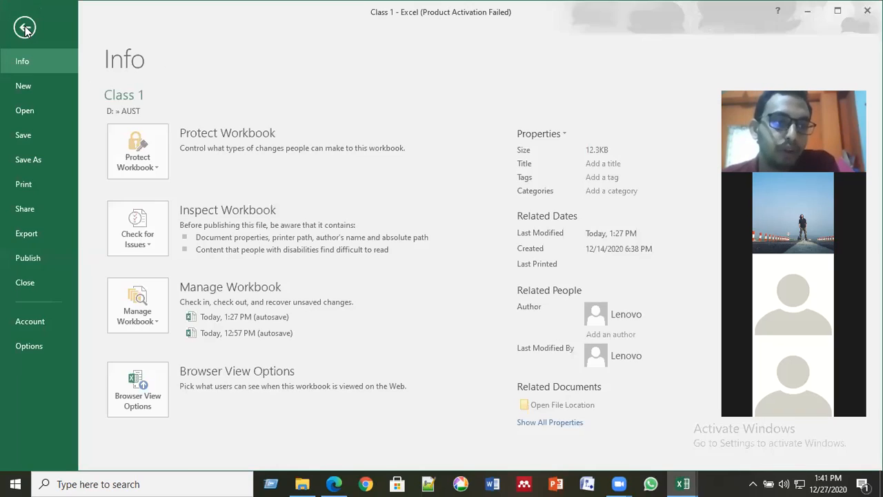
- Open Customize Ribbon, select My Tab (Custom) and expand New Group (Custom) showing its six commands
{"action": "left_click", "coordinate": [31, 346]}
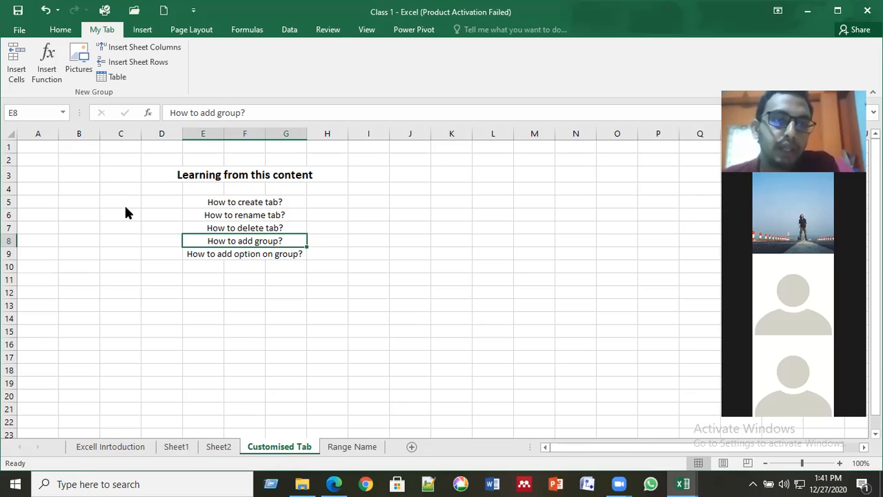
{"action": "left_click", "coordinate": [127, 171]}
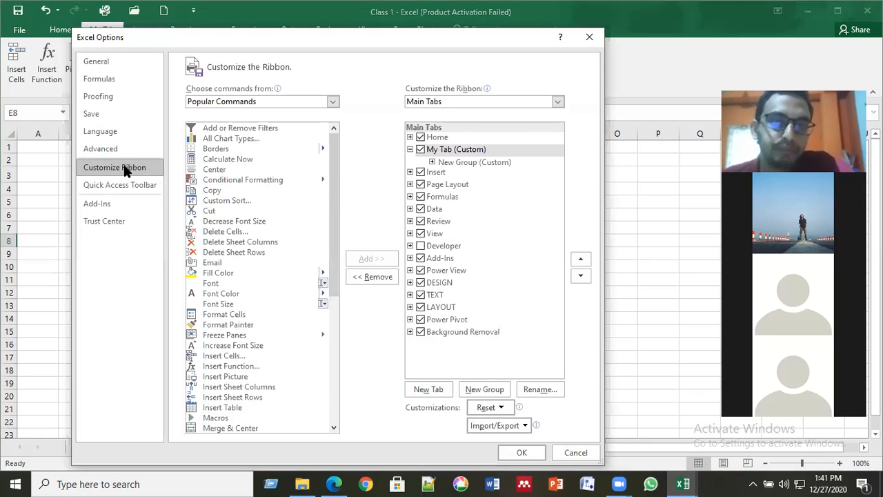
{"action": "left_click", "coordinate": [461, 163]}
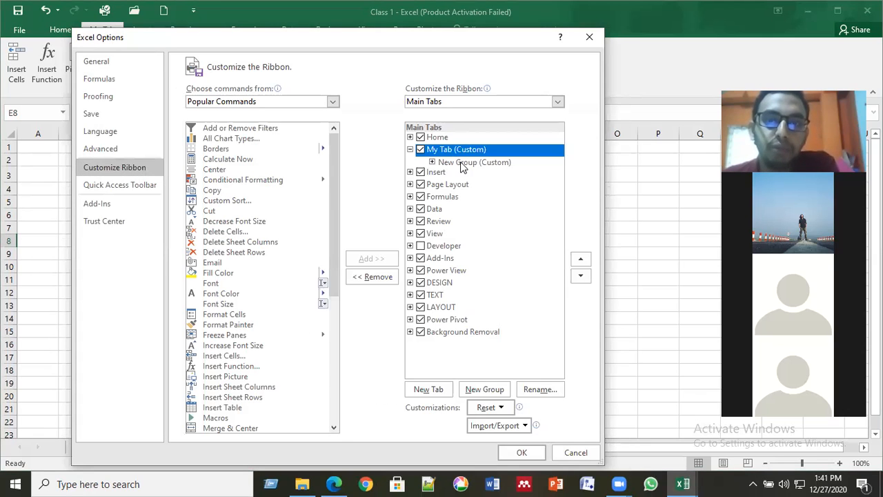
{"action": "left_click", "coordinate": [461, 163]}
{"action": "left_click", "coordinate": [432, 162]}
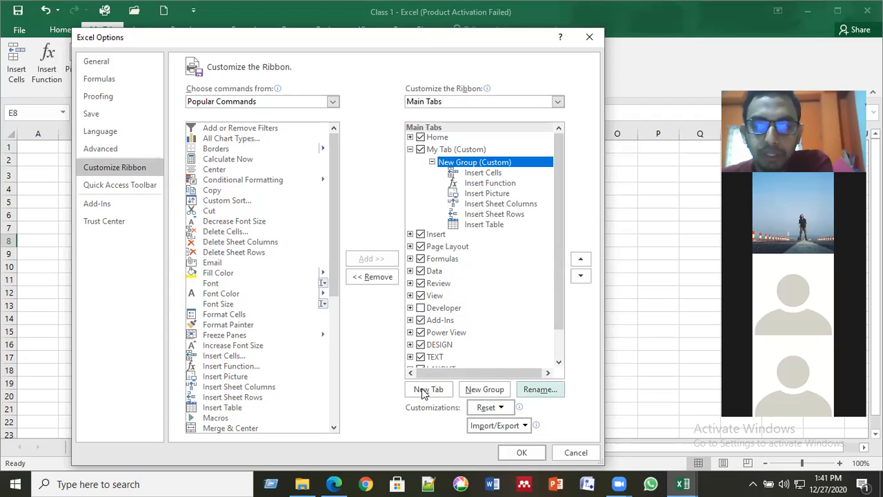
- Rename My Tab's New Group to 'Insert'
{"action": "left_click", "coordinate": [539, 389]}
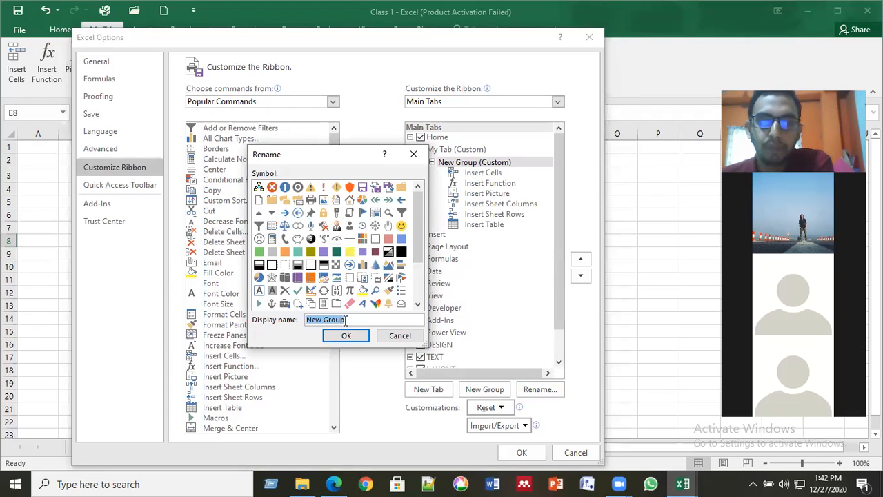
{"action": "key", "text": "BackSpace"}
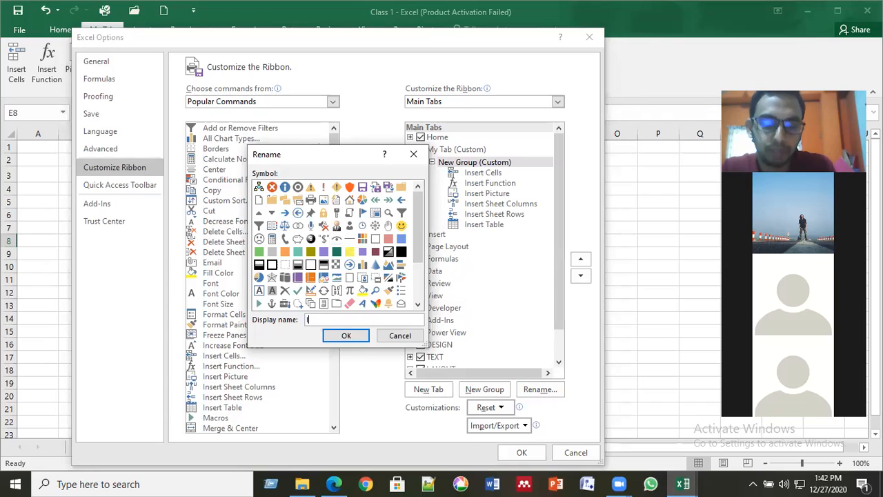
{"action": "type", "text": "Inse"}
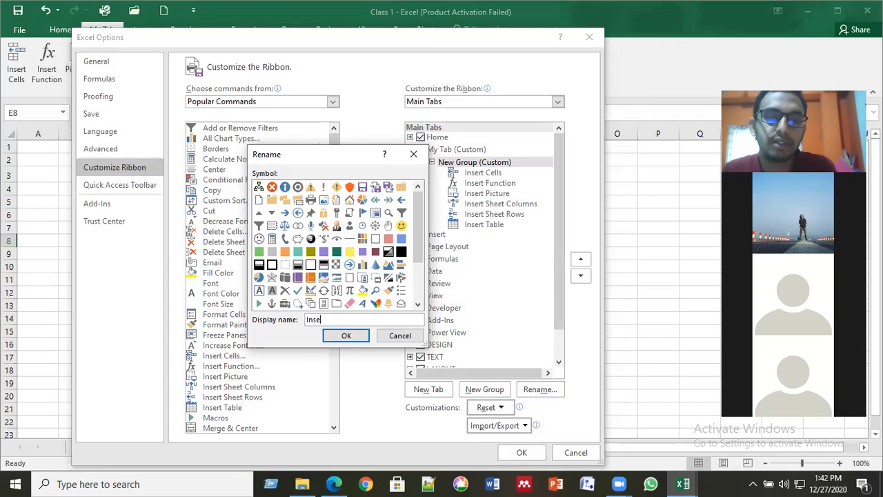
{"action": "type", "text": "rt"}
{"action": "left_click", "coordinate": [347, 333]}
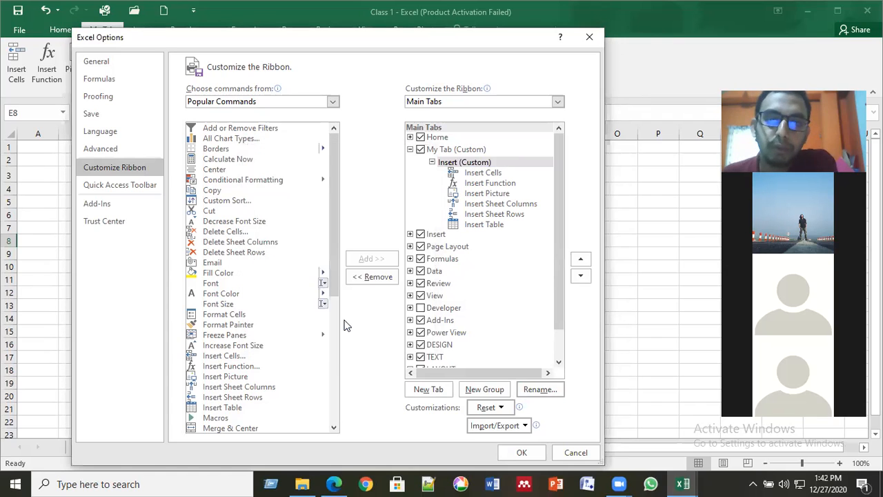
- Recheck the Insert group's name in Rename, keep 'Insert', and apply the ribbon changes
{"action": "left_click", "coordinate": [473, 165]}
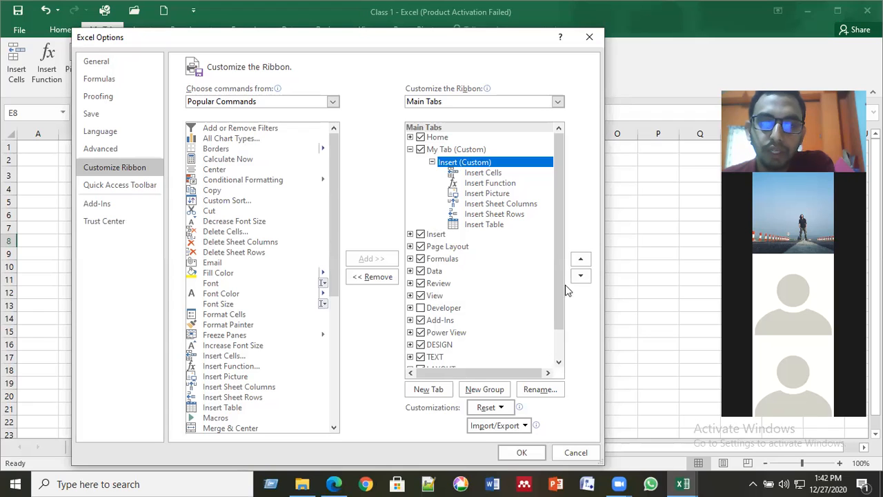
{"action": "left_click", "coordinate": [539, 389]}
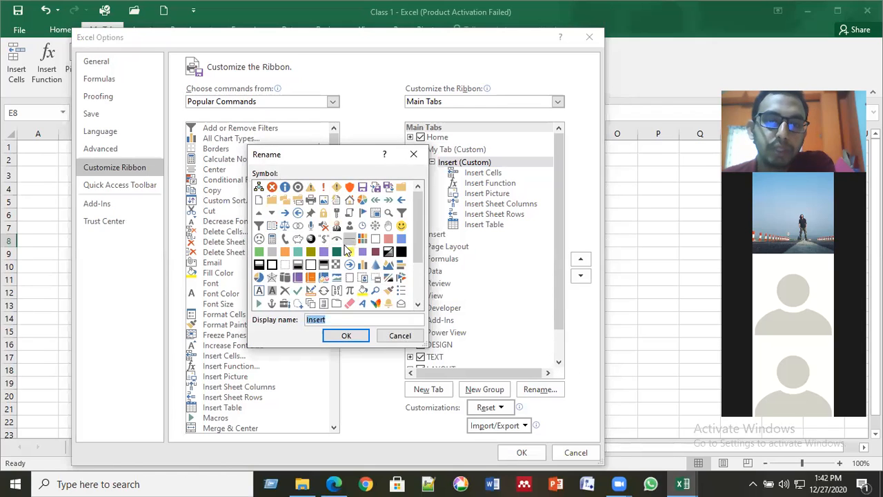
{"action": "left_click", "coordinate": [329, 320]}
{"action": "double_click", "coordinate": [319, 321]}
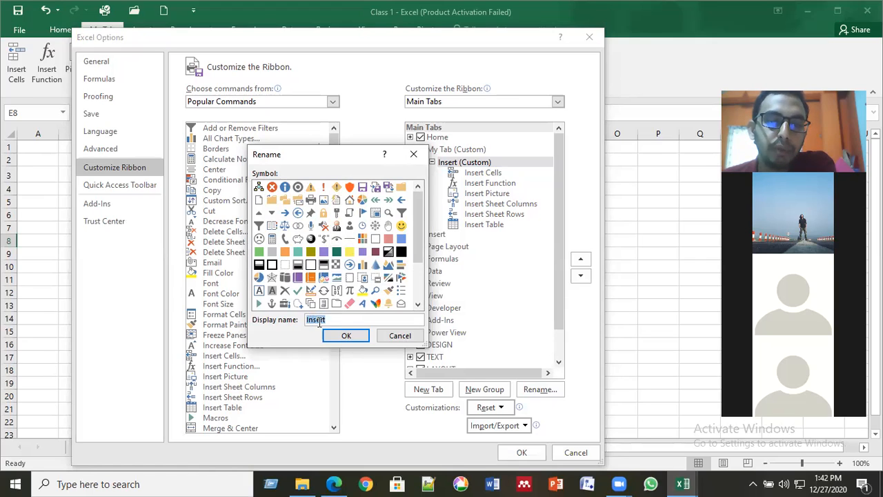
{"action": "left_click", "coordinate": [341, 336]}
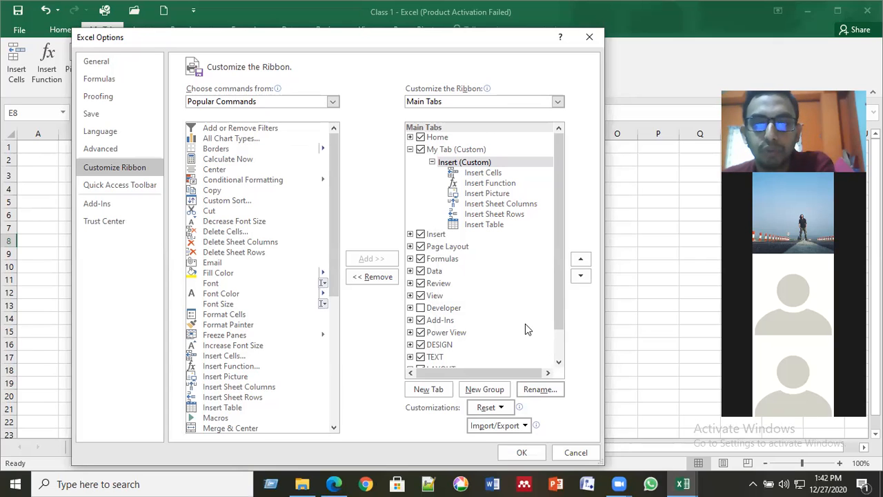
{"action": "left_click", "coordinate": [521, 452]}
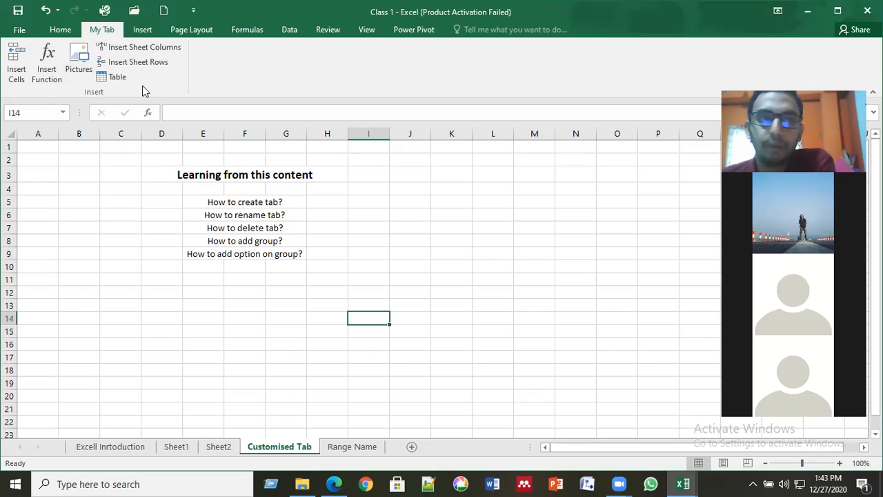
{"action": "left_click", "coordinate": [20, 31]}
{"action": "left_click", "coordinate": [35, 339]}
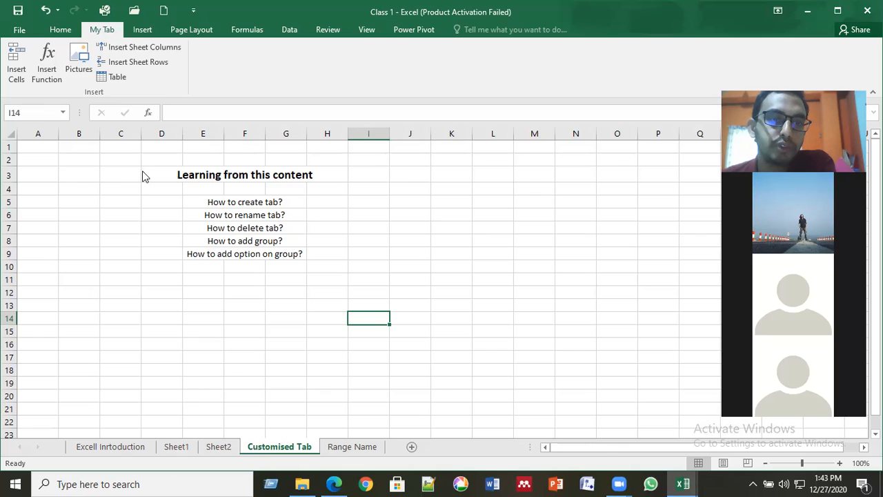
{"action": "left_click", "coordinate": [125, 169]}
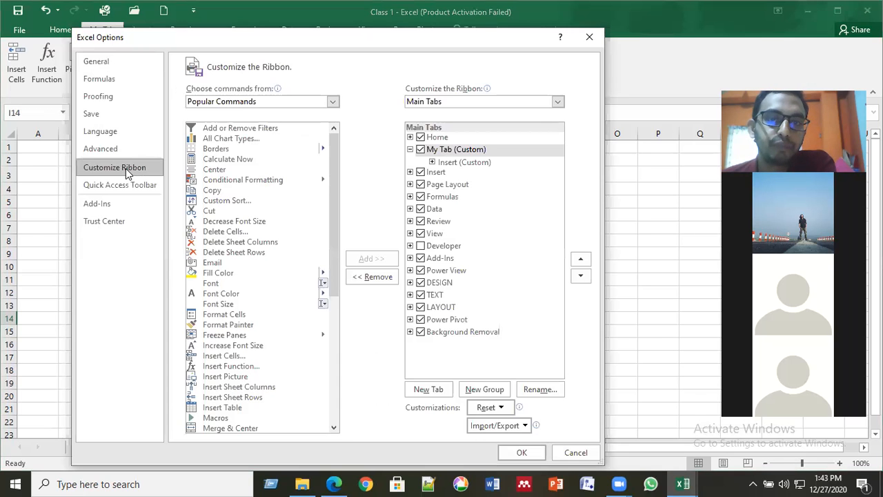
- Expand My Tab's Insert group and add an empty New Group beneath it
{"action": "left_click", "coordinate": [469, 151]}
{"action": "left_click", "coordinate": [462, 164]}
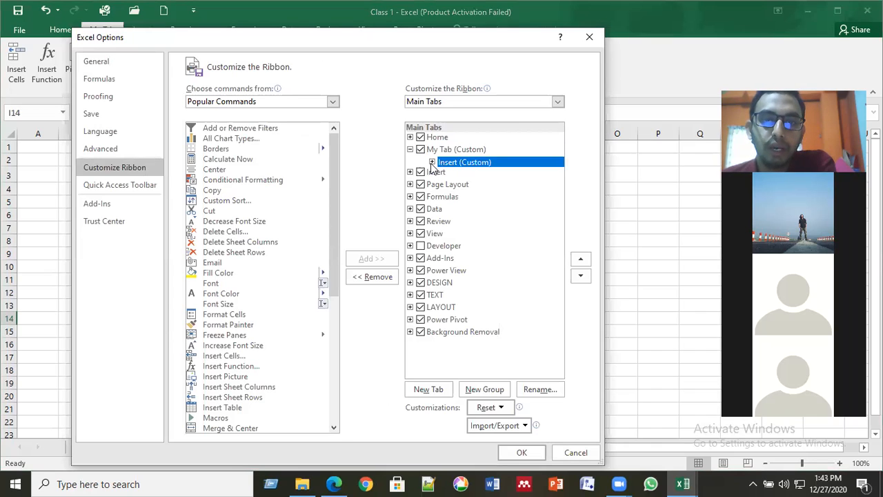
{"action": "left_click", "coordinate": [432, 162]}
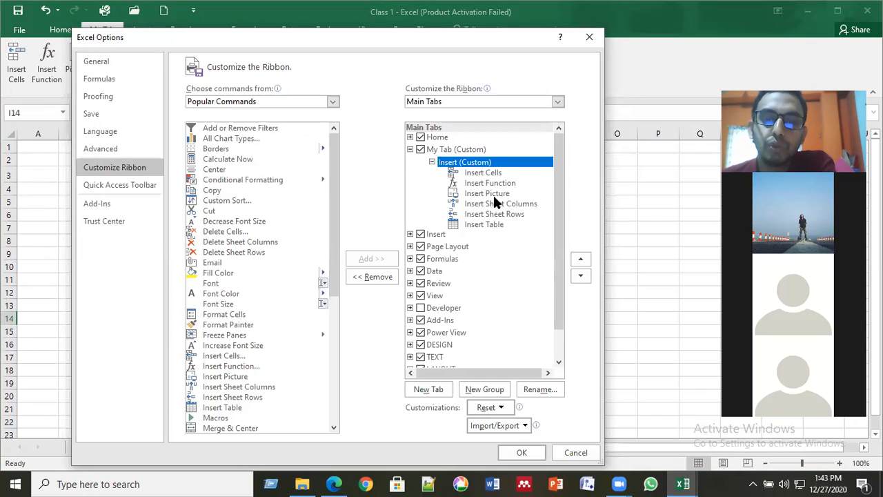
{"action": "left_click", "coordinate": [492, 390]}
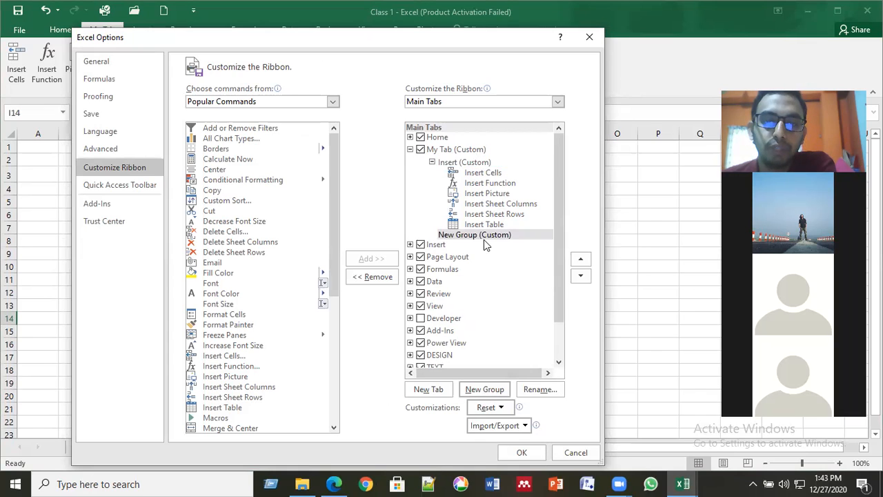
{"action": "left_click", "coordinate": [487, 238]}
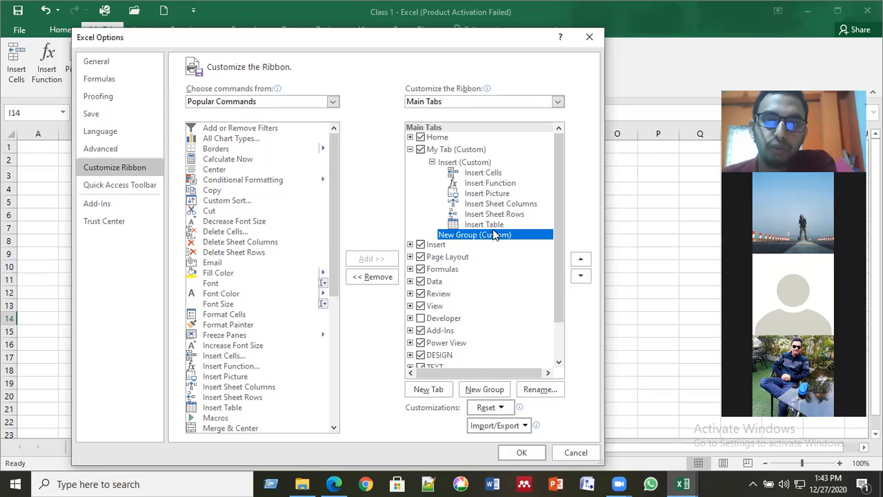
{"action": "right_click", "coordinate": [489, 238]}
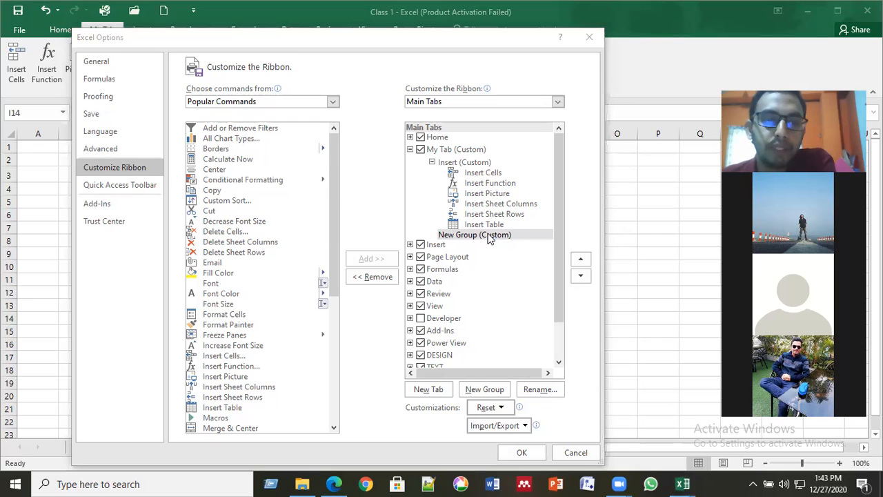
- Add Delete Cells, Delete Sheet Columns, Delete Sheet Rows, Decrease Font Size and Cut to the new group
{"action": "left_click", "coordinate": [491, 175]}
{"action": "left_click", "coordinate": [482, 236]}
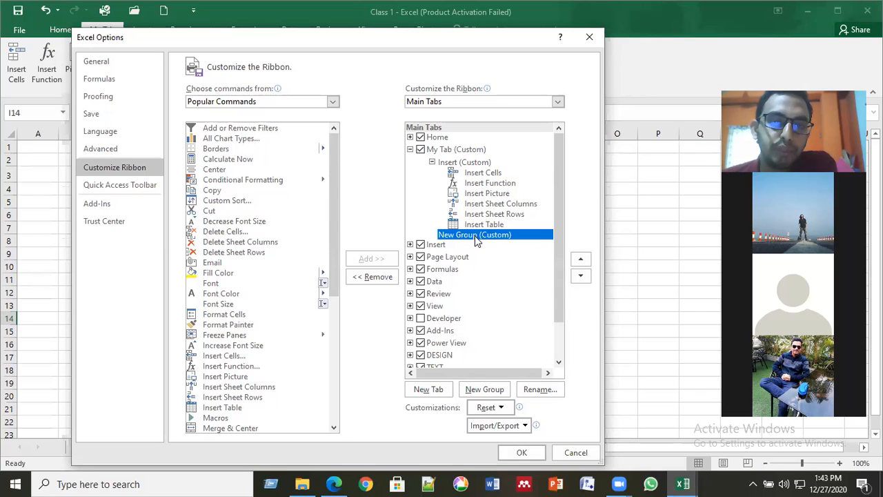
{"action": "left_click", "coordinate": [239, 233]}
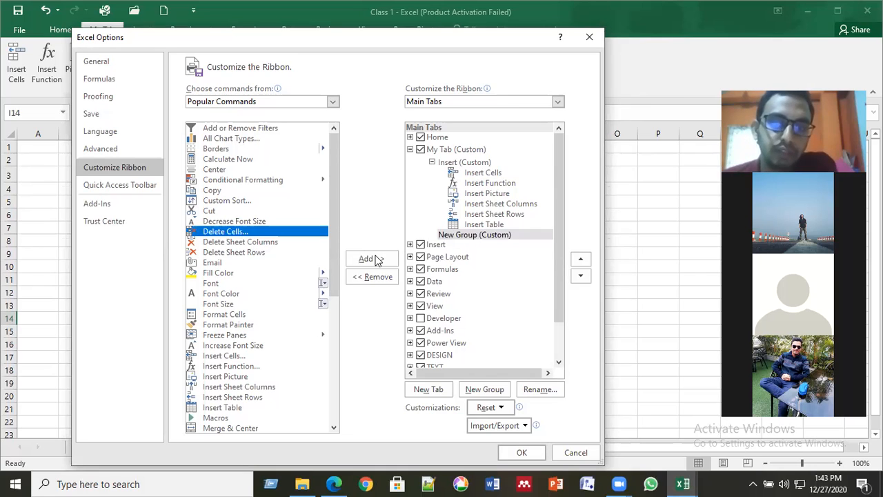
{"action": "left_click", "coordinate": [378, 260]}
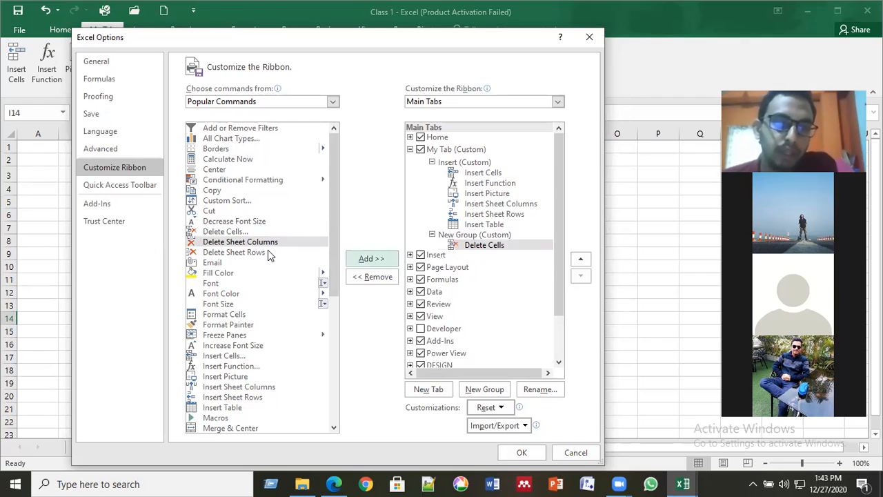
{"action": "left_click", "coordinate": [378, 260]}
{"action": "left_click", "coordinate": [378, 260]}
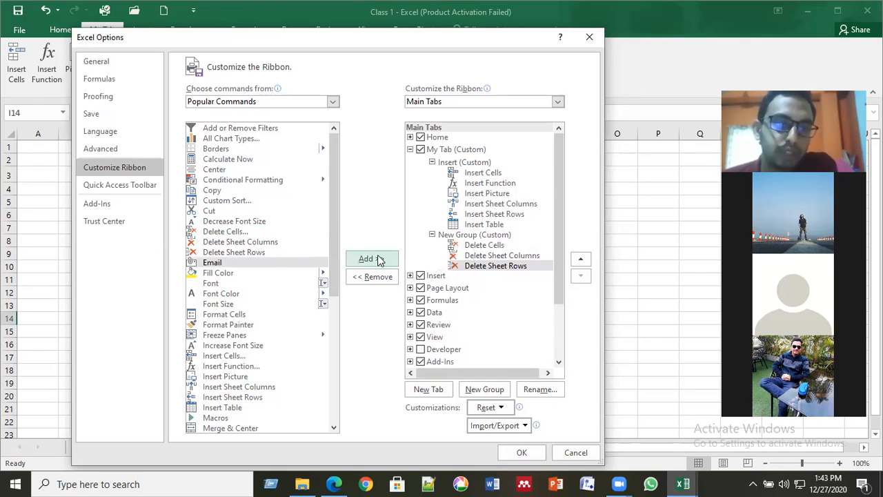
{"action": "left_click", "coordinate": [248, 221]}
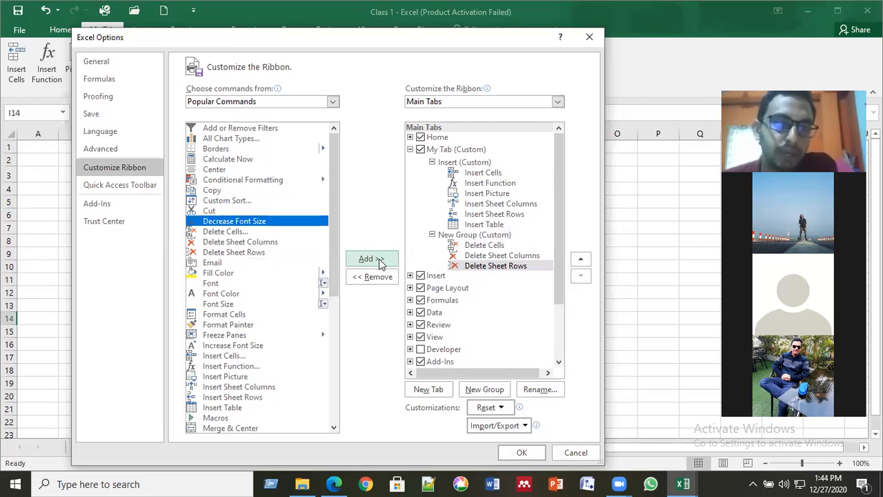
{"action": "left_click", "coordinate": [379, 258]}
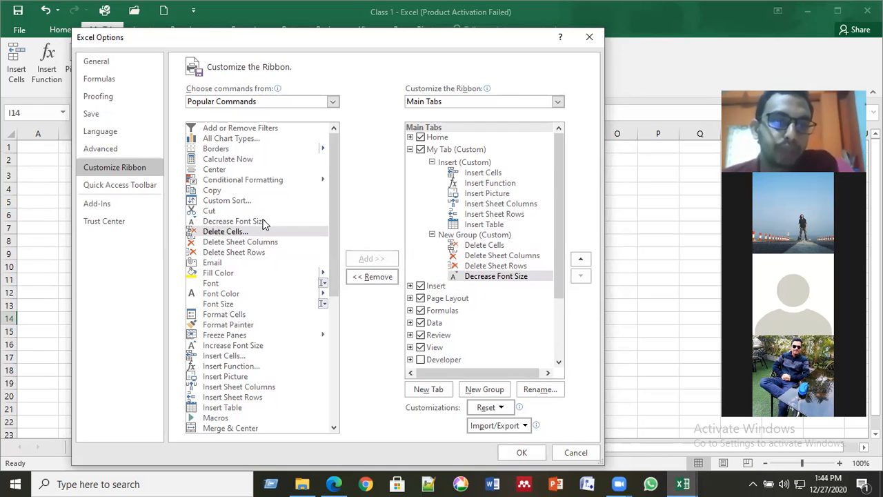
{"action": "left_click", "coordinate": [216, 210]}
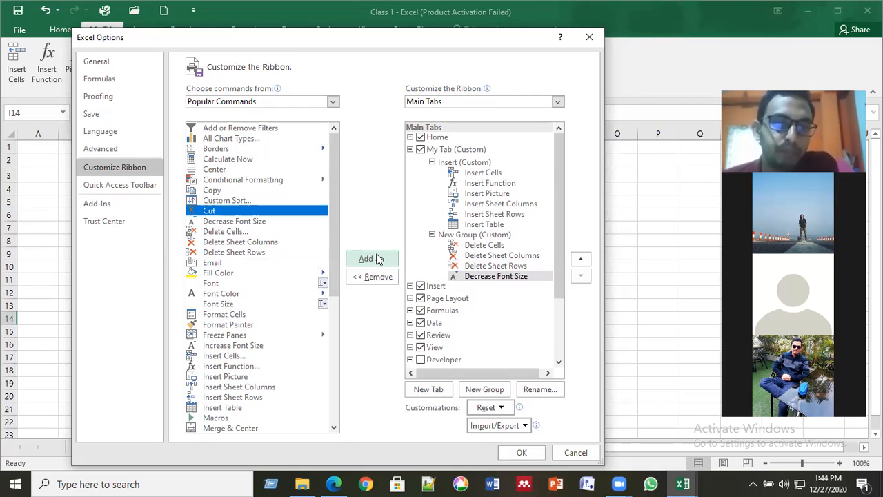
{"action": "left_click", "coordinate": [379, 259]}
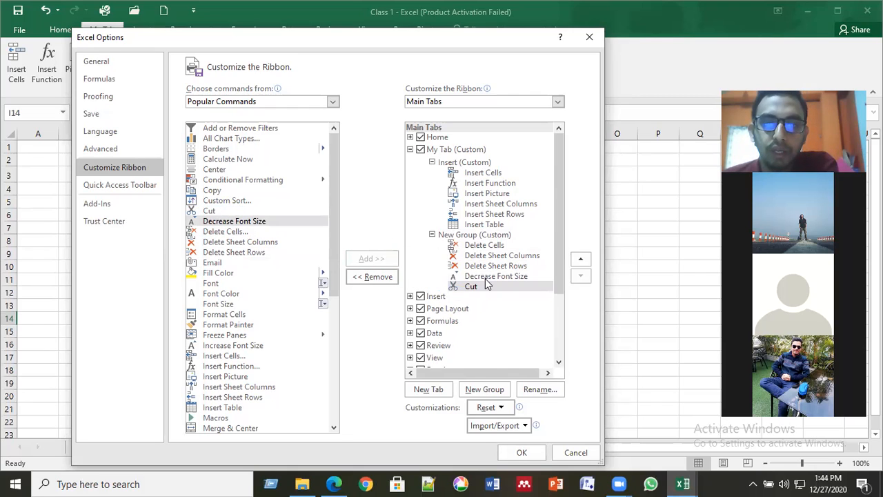
{"action": "left_click", "coordinate": [488, 236]}
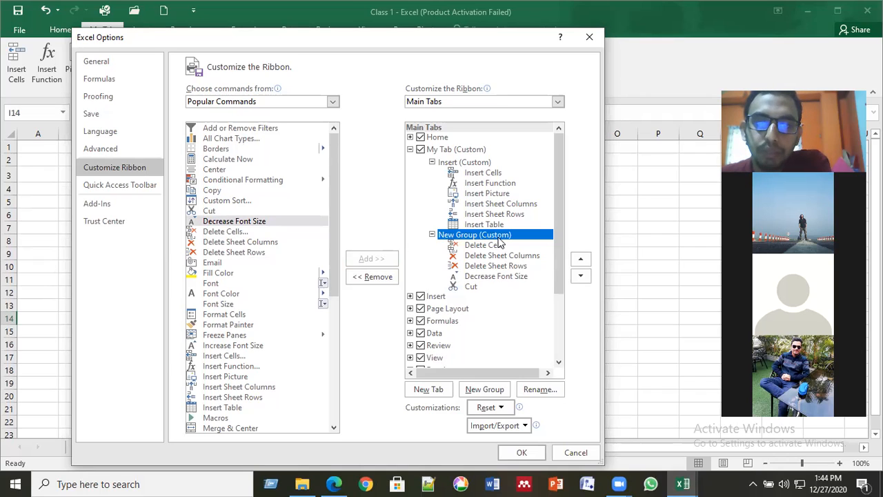
- Rename the new group to 'Delete', review My Tab's Insert and Delete groups, and apply
{"action": "left_click", "coordinate": [541, 390]}
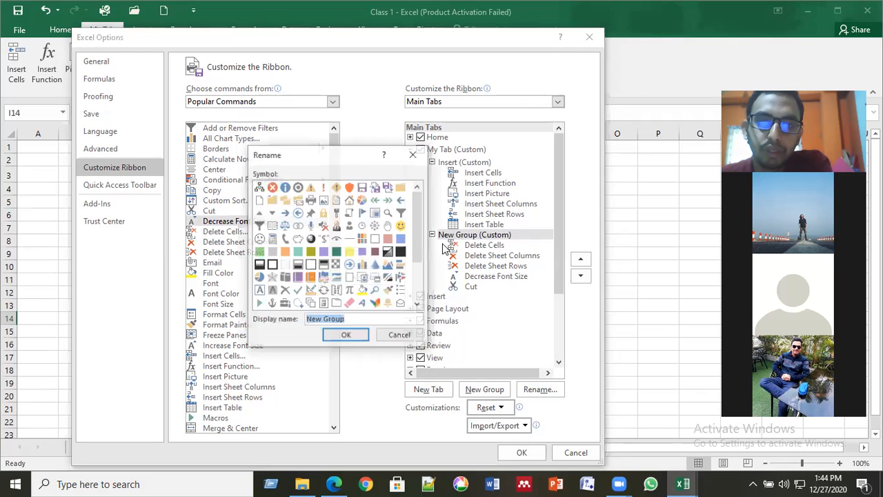
{"action": "type", "text": "De"}
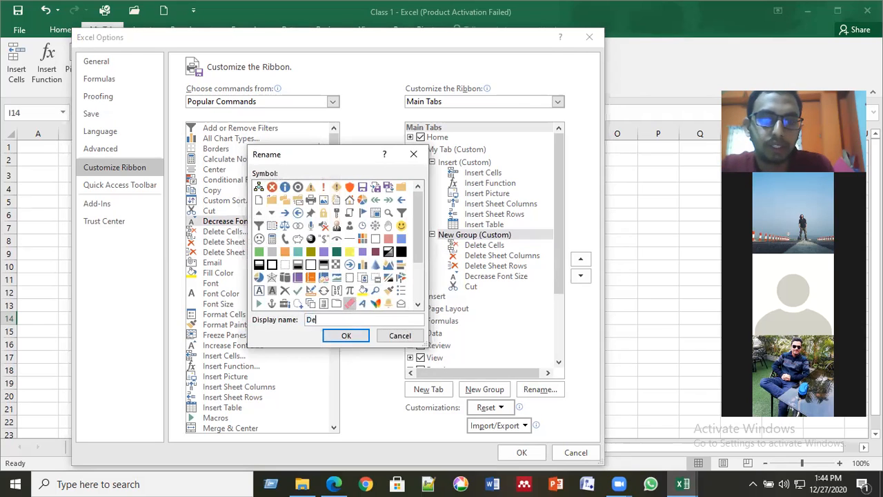
{"action": "type", "text": "lete"}
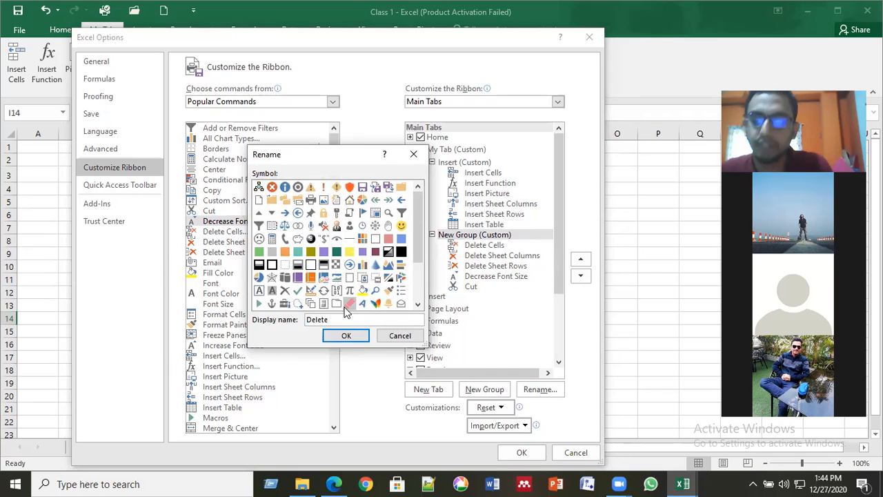
{"action": "key", "text": "Return"}
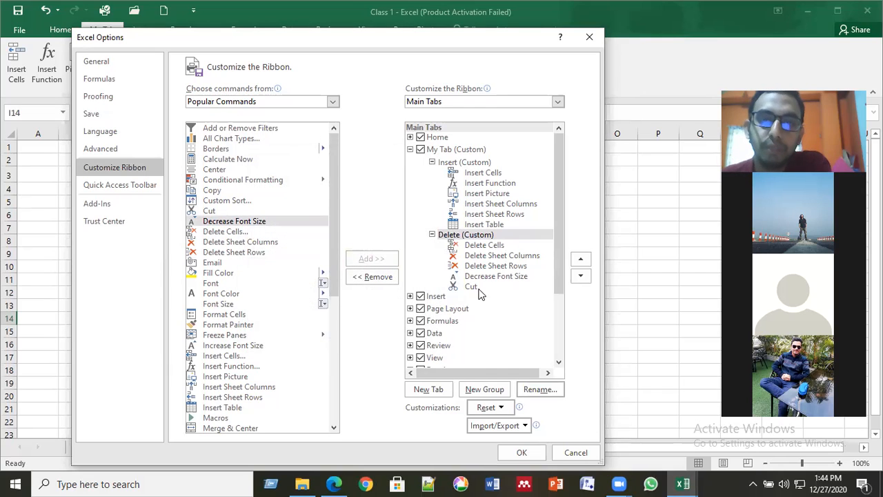
{"action": "left_click", "coordinate": [447, 152]}
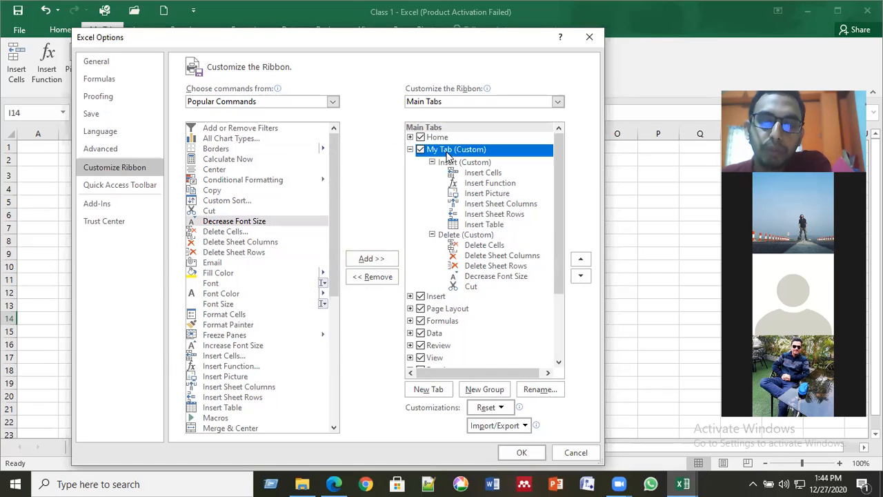
{"action": "left_click", "coordinate": [450, 163]}
{"action": "left_click", "coordinate": [461, 236]}
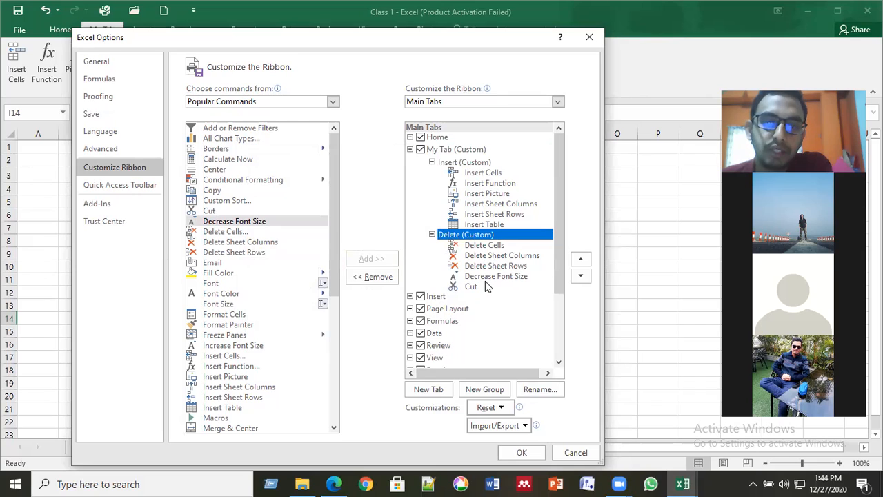
{"action": "left_click", "coordinate": [523, 454]}
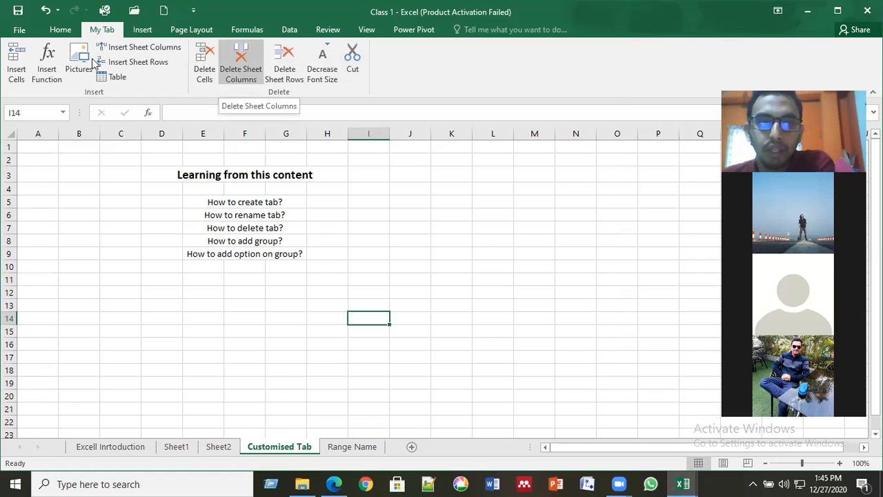
{"action": "left_click", "coordinate": [265, 201]}
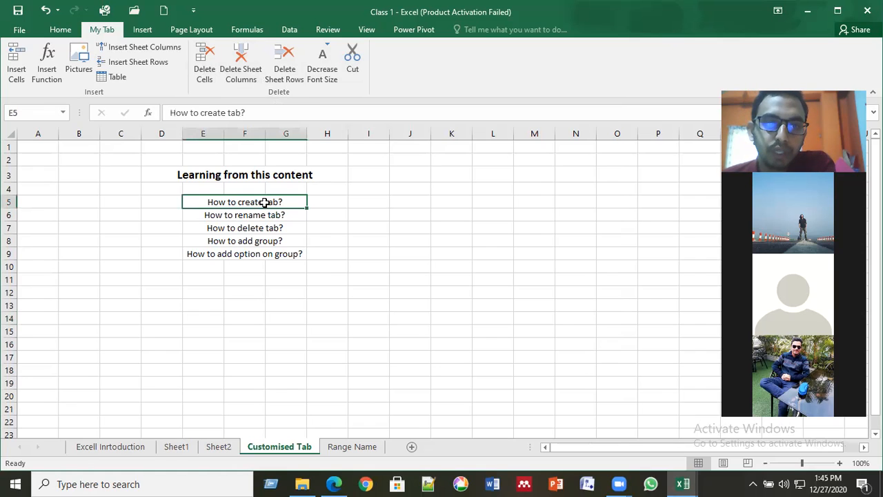
{"action": "left_click", "coordinate": [264, 214]}
{"action": "left_click", "coordinate": [259, 229]}
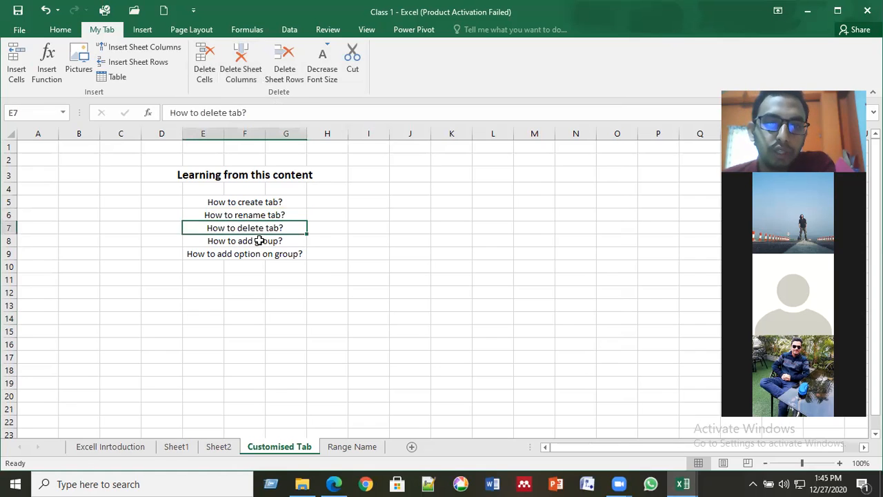
{"action": "left_click", "coordinate": [258, 242]}
{"action": "left_click", "coordinate": [267, 257]}
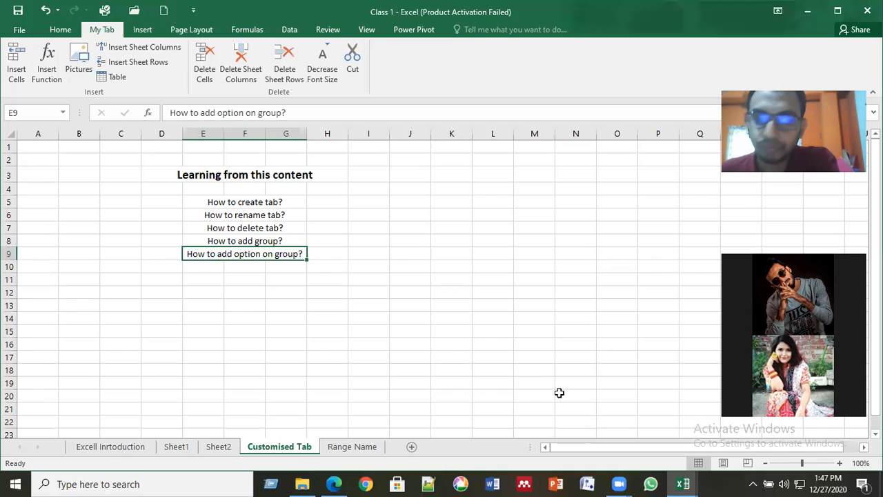
{"action": "left_click", "coordinate": [309, 343]}
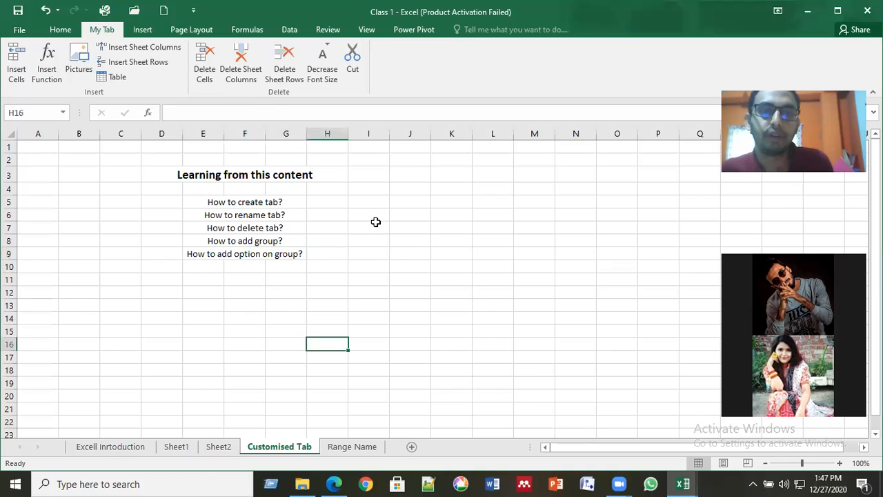
{"action": "left_click", "coordinate": [271, 197]}
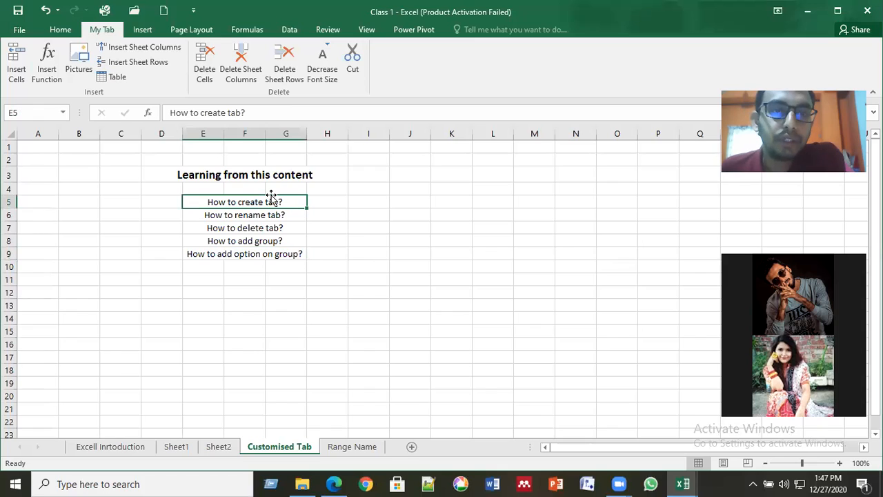
{"action": "key", "text": "Down"}
{"action": "key", "text": "Down"}
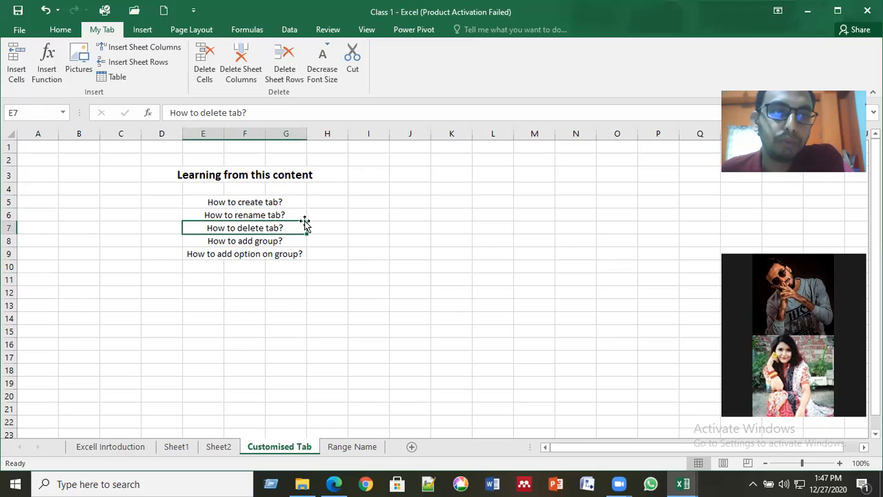
{"action": "left_click", "coordinate": [343, 258]}
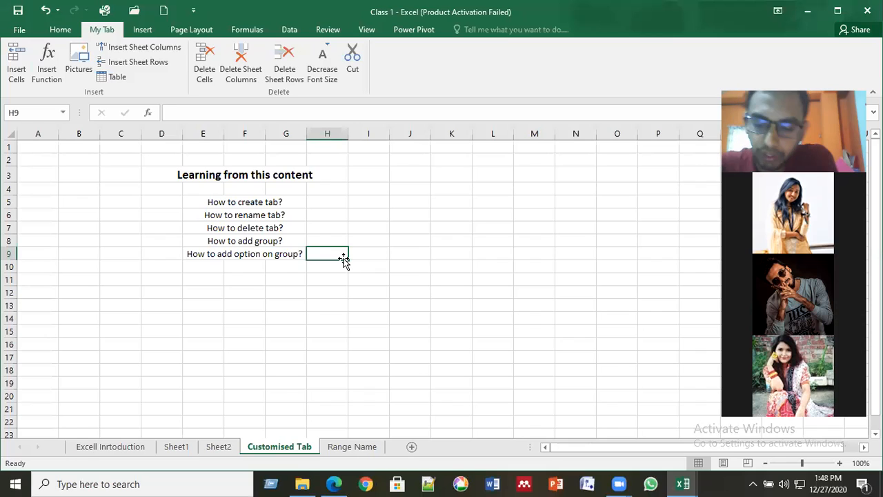
{"action": "key", "text": "Left"}
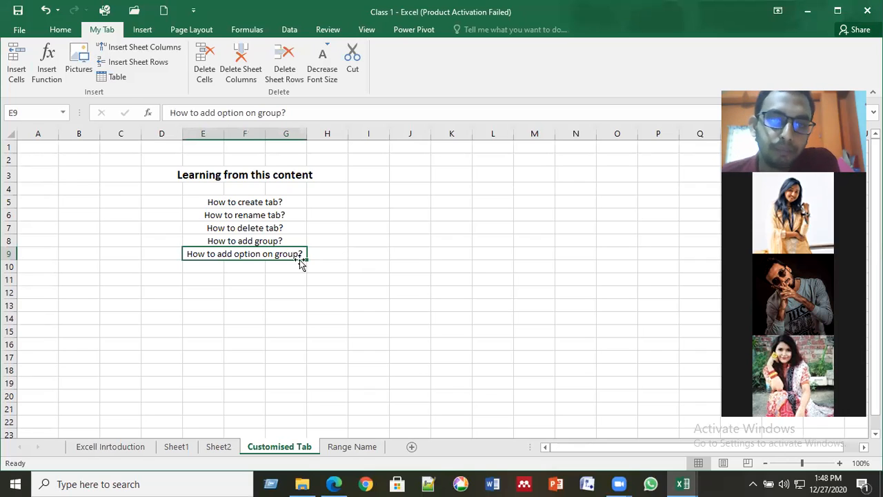
{"action": "left_click", "coordinate": [350, 448]}
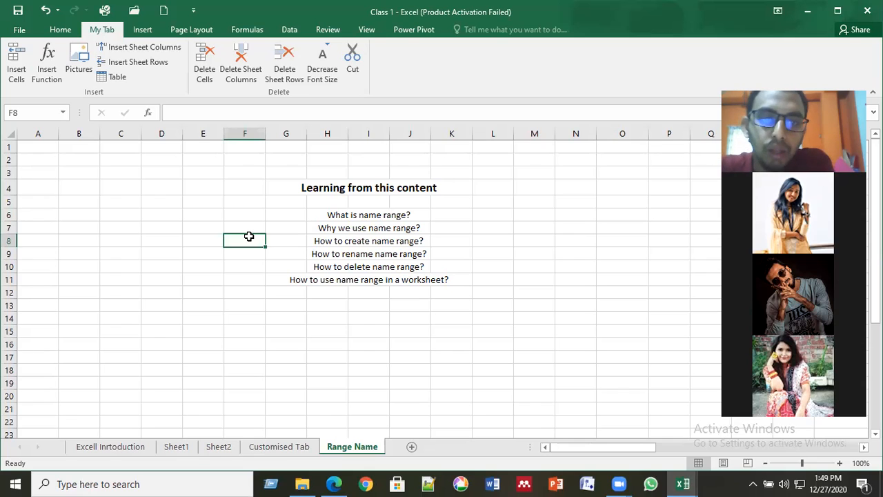
- Select the 'What is name range?' topic on the Range Name sheet, then cells F8 and F9
{"action": "left_click", "coordinate": [378, 217]}
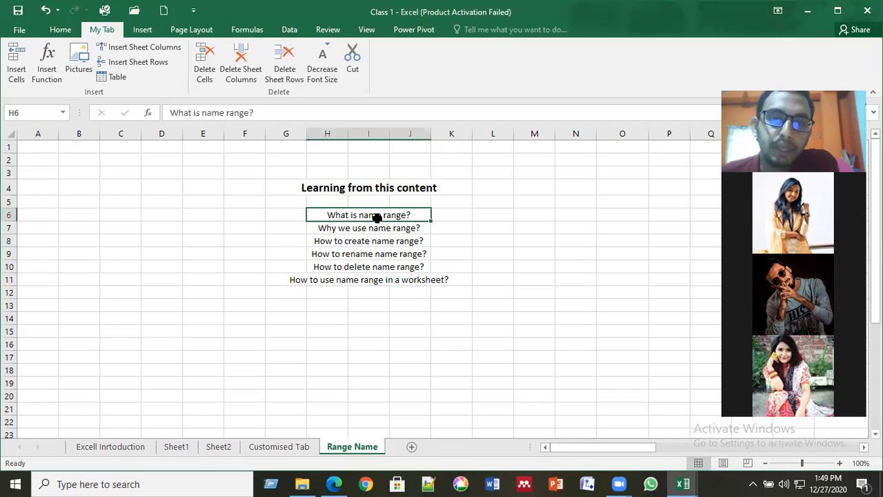
{"action": "left_click", "coordinate": [253, 239]}
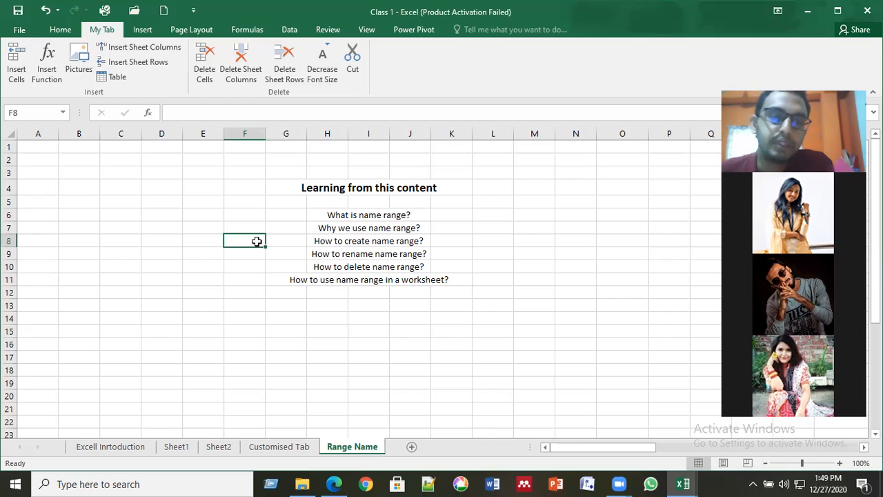
{"action": "left_click", "coordinate": [241, 256]}
{"action": "key", "text": "Down"}
{"action": "key", "text": "Down"}
{"action": "key", "text": "Down"}
{"action": "key", "text": "Down"}
{"action": "key", "text": "Down"}
{"action": "key", "text": "Down"}
{"action": "key", "text": "Right"}
{"action": "key", "text": "Right"}
{"action": "key", "text": "Right"}
{"action": "key", "text": "Right"}
{"action": "key", "text": "Right"}
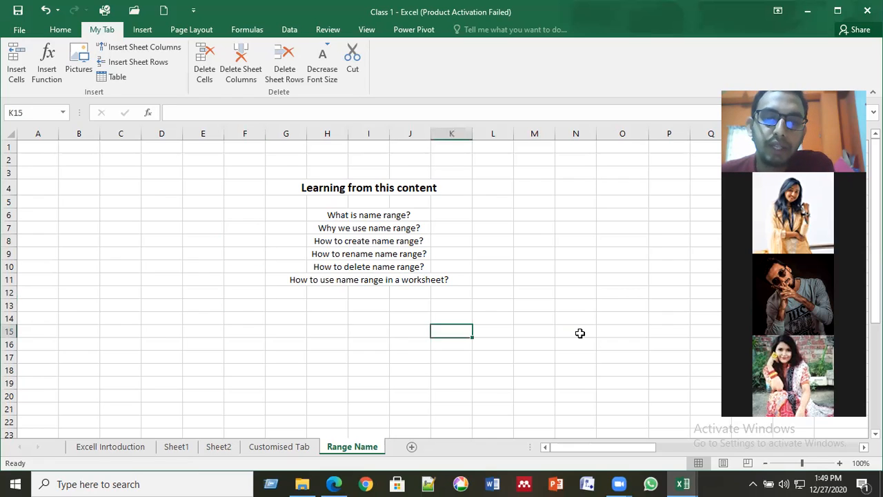
{"action": "left_click", "coordinate": [580, 333]}
{"action": "left_click_drag", "start_coordinate": [245, 176], "coordinate": [512, 321]}
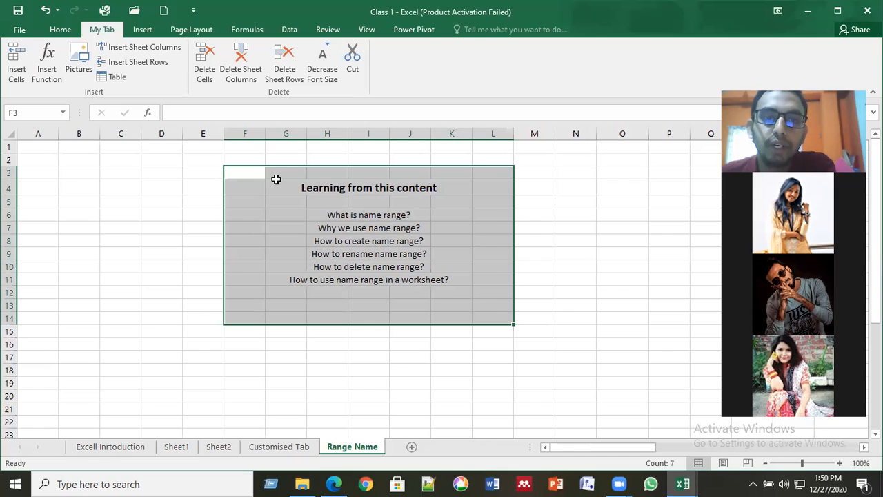
{"action": "left_click", "coordinate": [473, 295]}
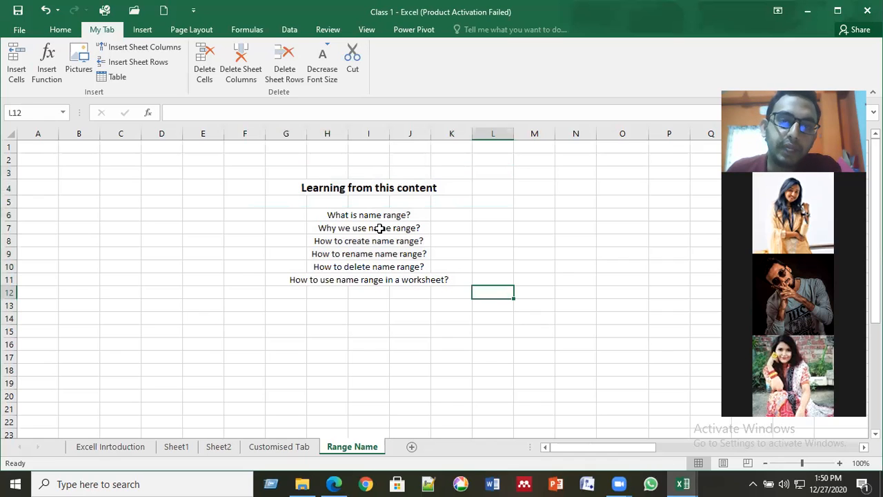
{"action": "left_click", "coordinate": [380, 229]}
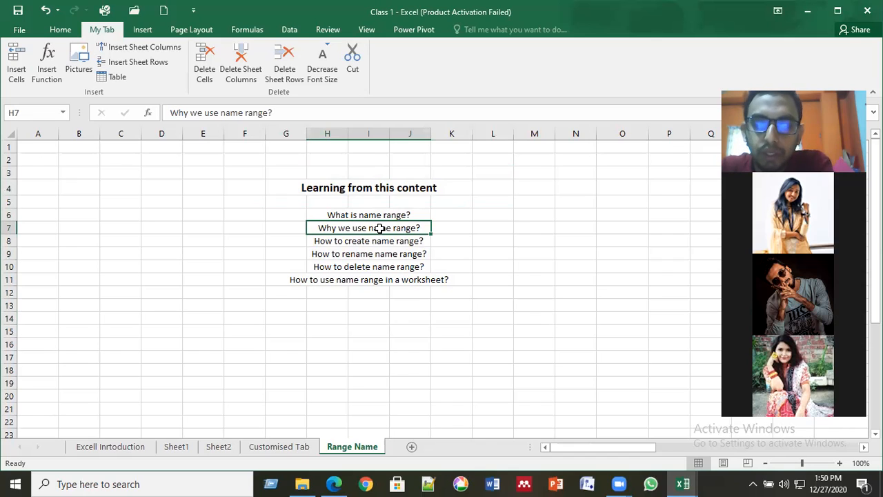
{"action": "left_click", "coordinate": [521, 232]}
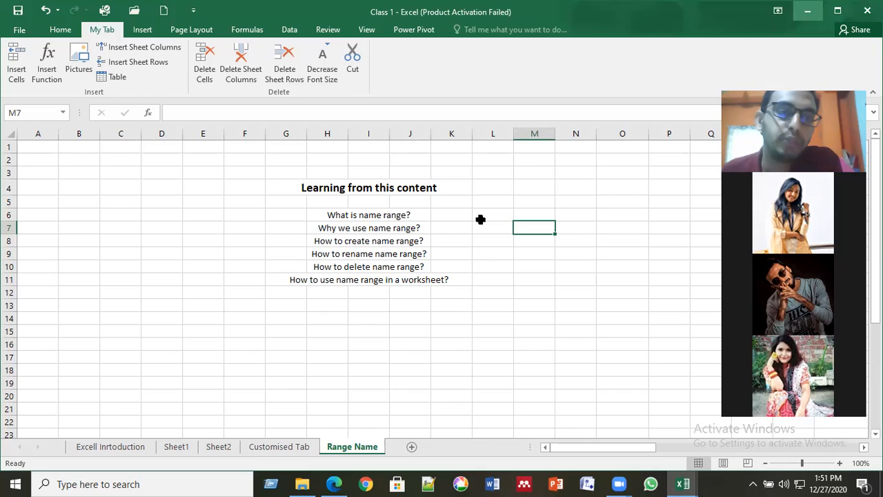
{"action": "left_click_drag", "start_coordinate": [162, 159], "coordinate": [552, 336]}
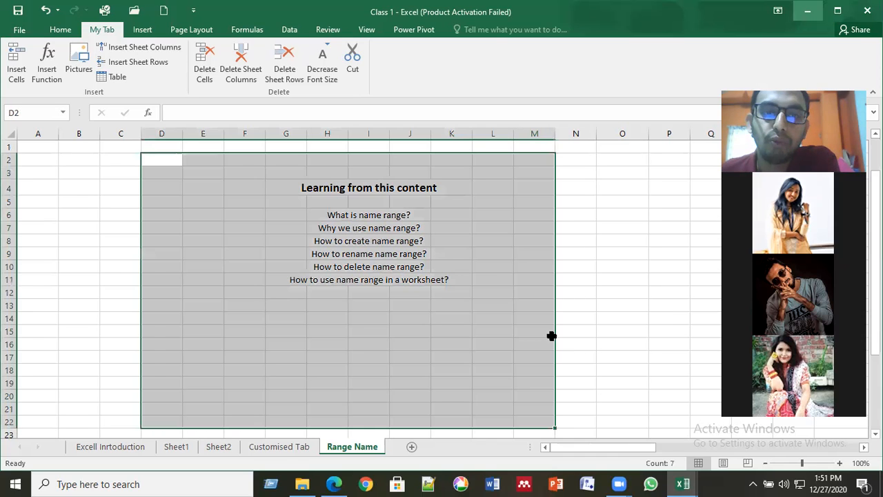
{"action": "left_click", "coordinate": [499, 253]}
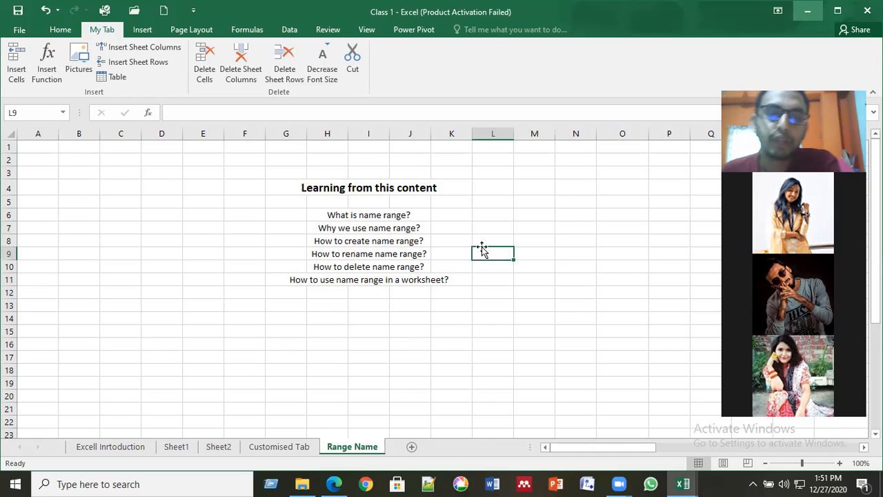
{"action": "left_click", "coordinate": [375, 230]}
{"action": "key", "text": "Down"}
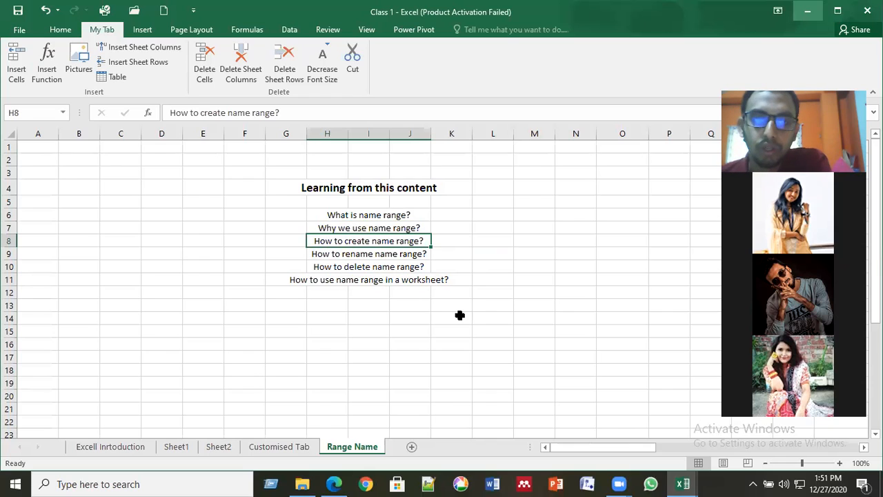
{"action": "left_click", "coordinate": [492, 329]}
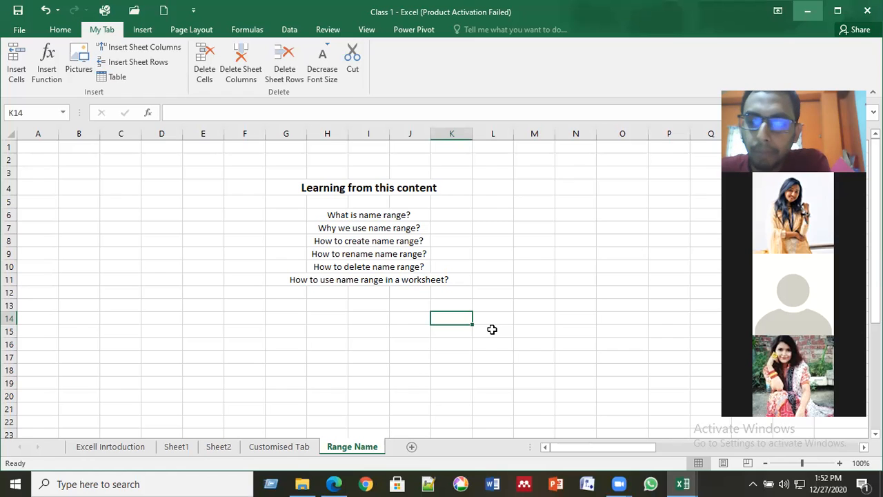
- Browse the name-range questions in the topic list, from 'What is name range?' to 'How to delete name range?'
{"action": "left_click", "coordinate": [428, 276]}
{"action": "left_click", "coordinate": [401, 268]}
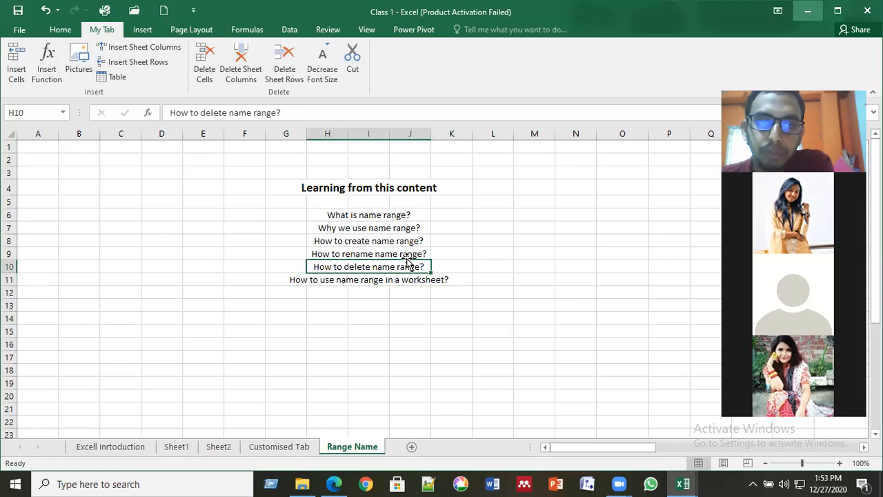
{"action": "key", "text": "Up"}
{"action": "left_click", "coordinate": [405, 239]}
{"action": "left_click", "coordinate": [402, 228]}
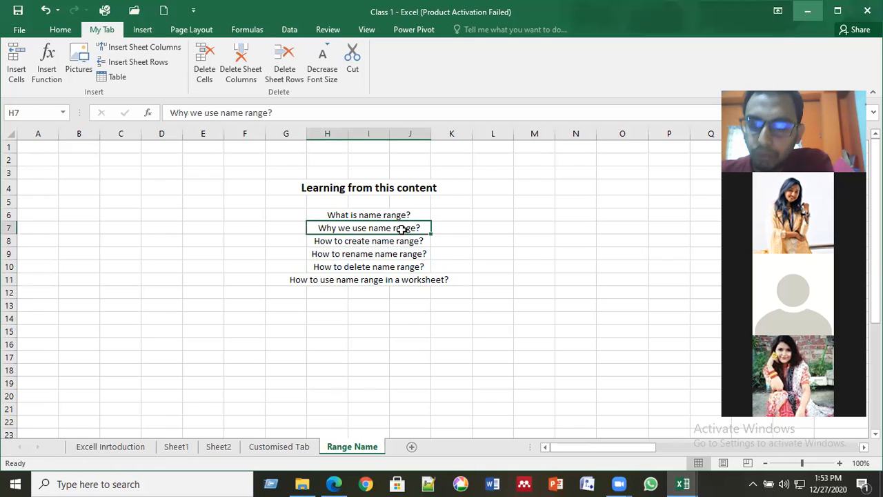
{"action": "key", "text": "Up"}
{"action": "left_click", "coordinate": [402, 229]}
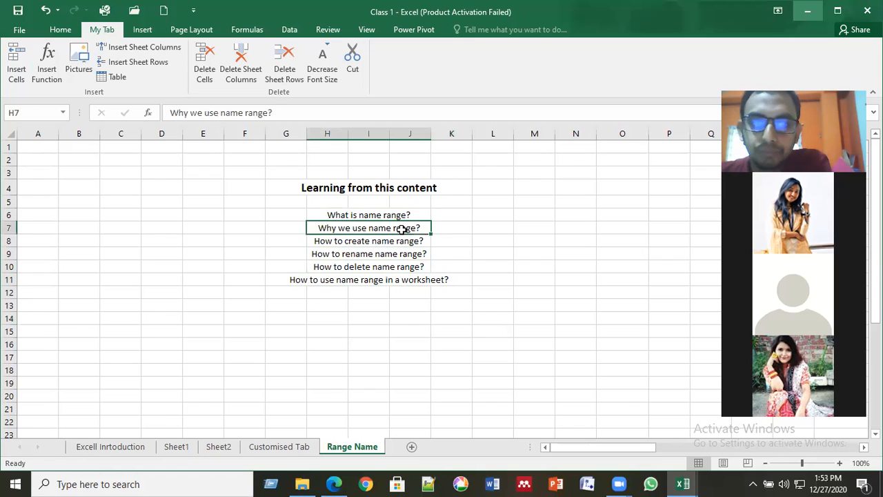
{"action": "key", "text": "Down"}
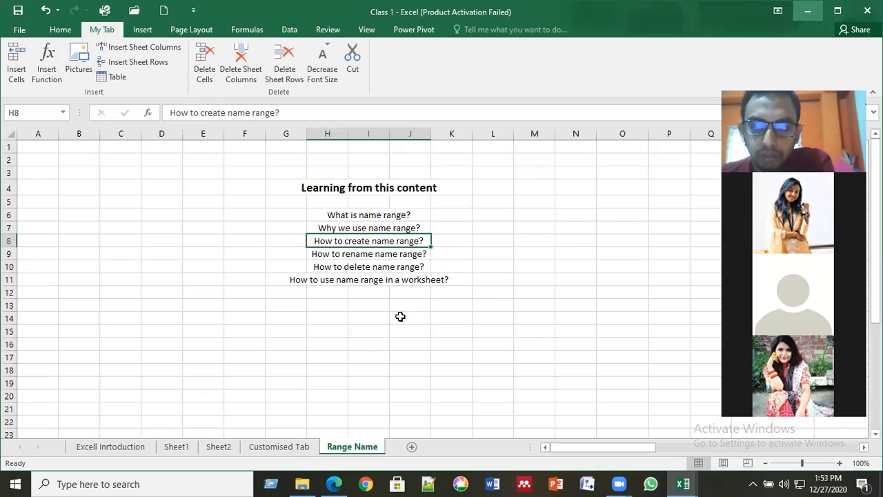
- Leave the list for empty cell M9, then switch to Sheet1 and select cell F8
{"action": "left_click", "coordinate": [400, 316]}
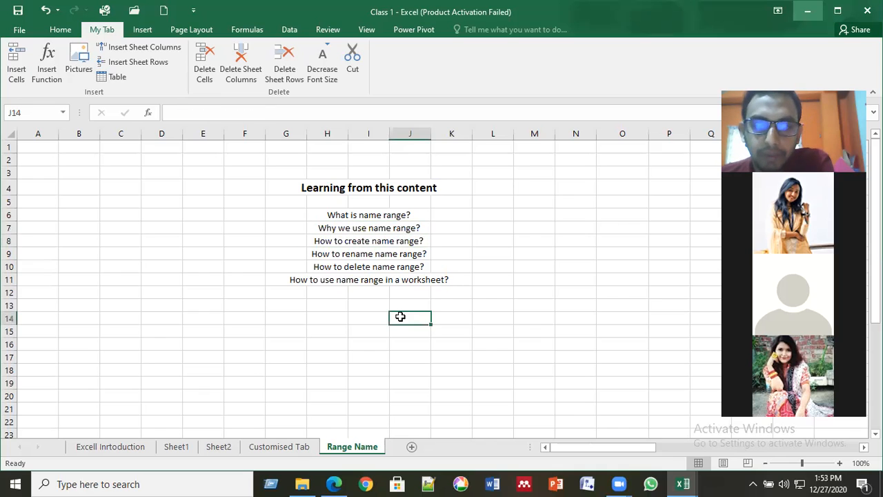
{"action": "left_click", "coordinate": [502, 258]}
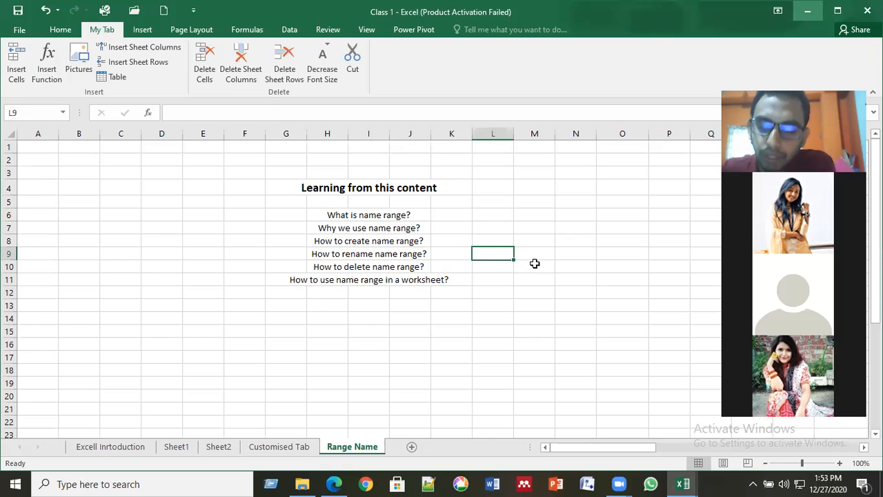
{"action": "left_click", "coordinate": [535, 263]}
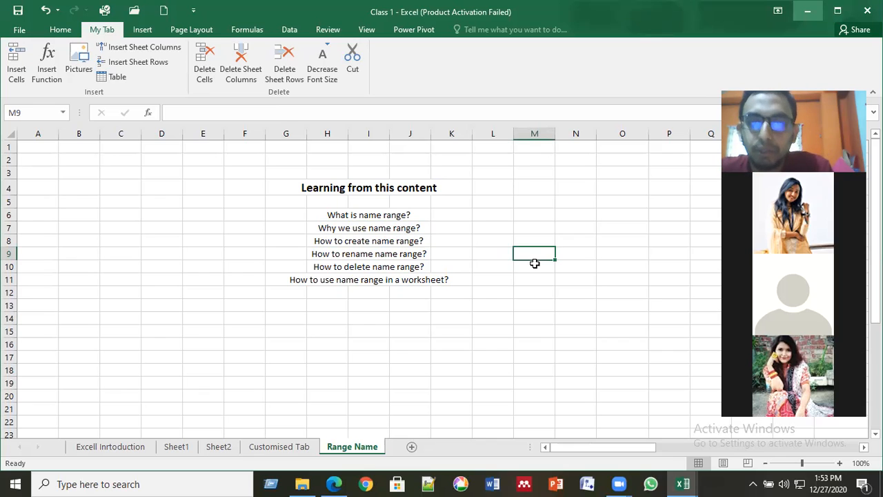
{"action": "key", "text": "Left"}
{"action": "key", "text": "Left"}
{"action": "key", "text": "Left"}
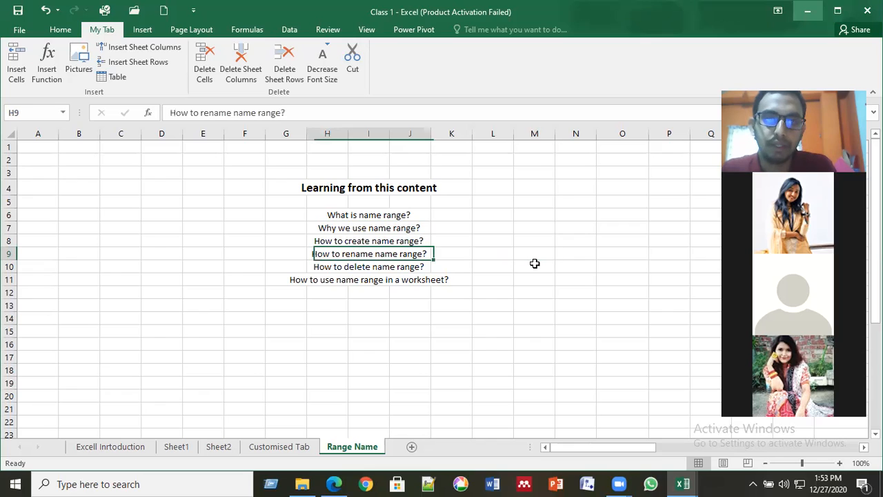
{"action": "key", "text": "Left"}
{"action": "key", "text": "Left"}
{"action": "left_click", "coordinate": [535, 264]}
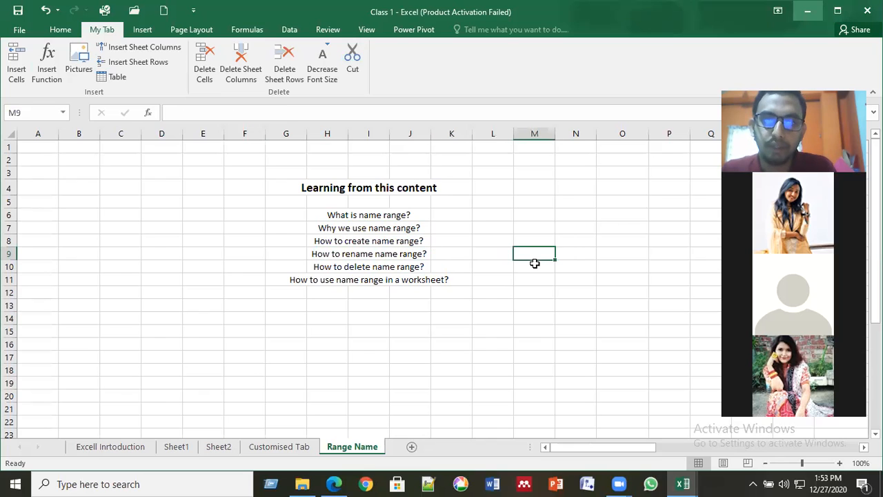
{"action": "left_click", "coordinate": [178, 447]}
{"action": "left_click", "coordinate": [240, 233]}
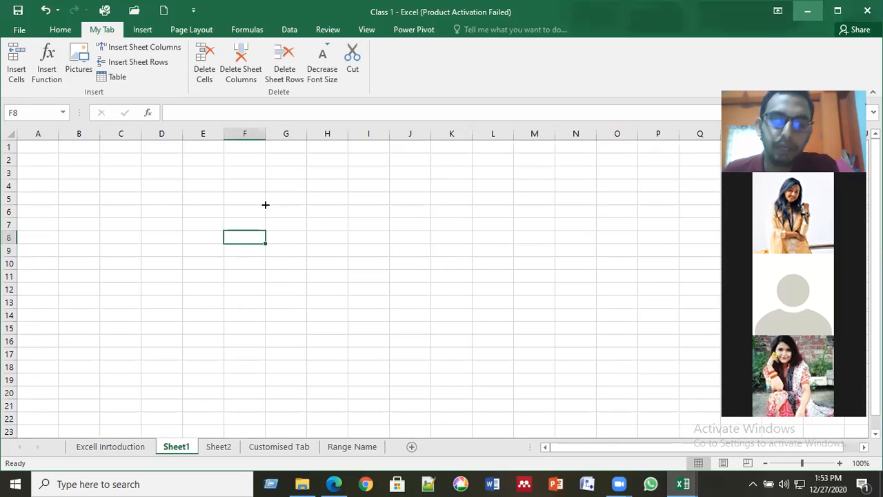
- Enter AUST, NSU, DU and IUB into cells F5, F6, F7 and F8
{"action": "left_click", "coordinate": [264, 202]}
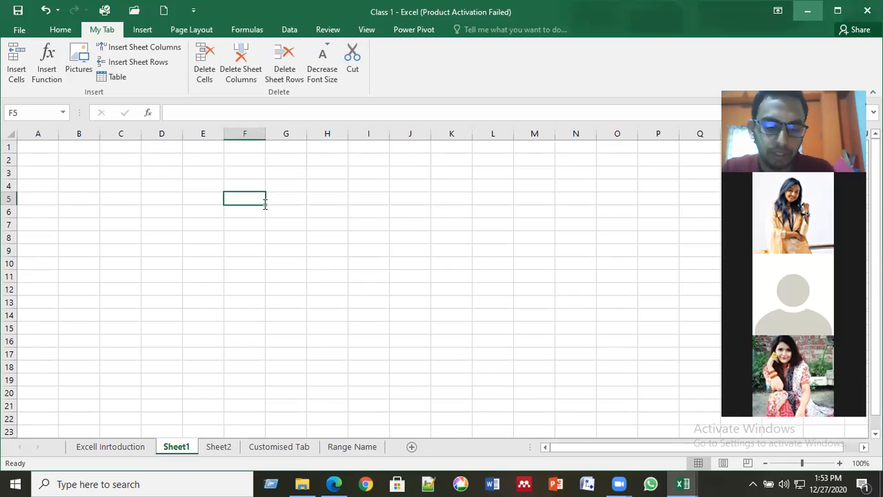
{"action": "type", "text": "AUST"}
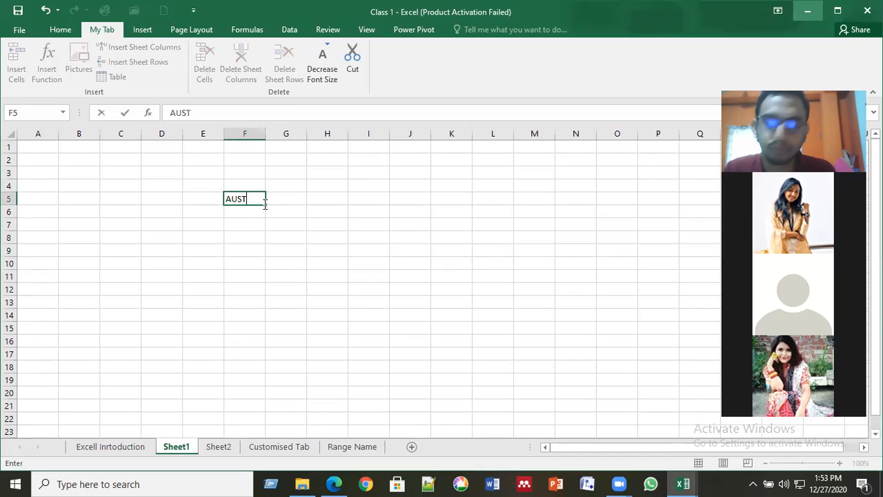
{"action": "key", "text": "Return"}
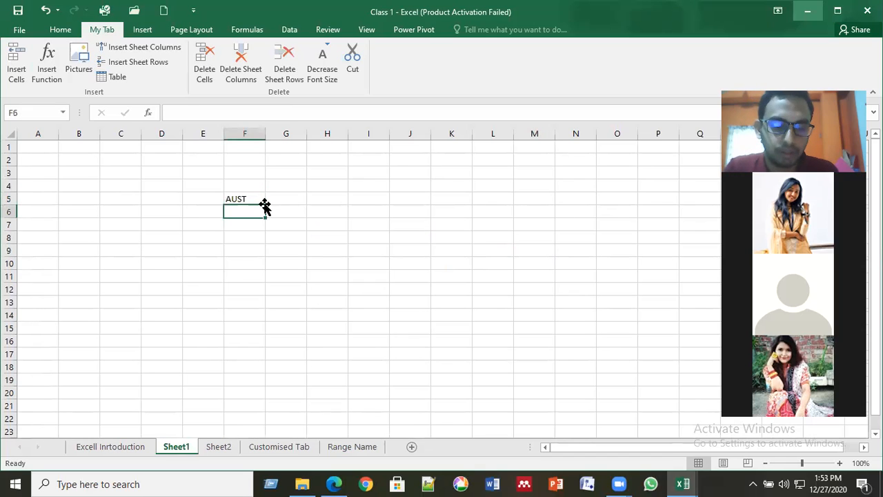
{"action": "type", "text": "NSU"}
{"action": "key", "text": "Return"}
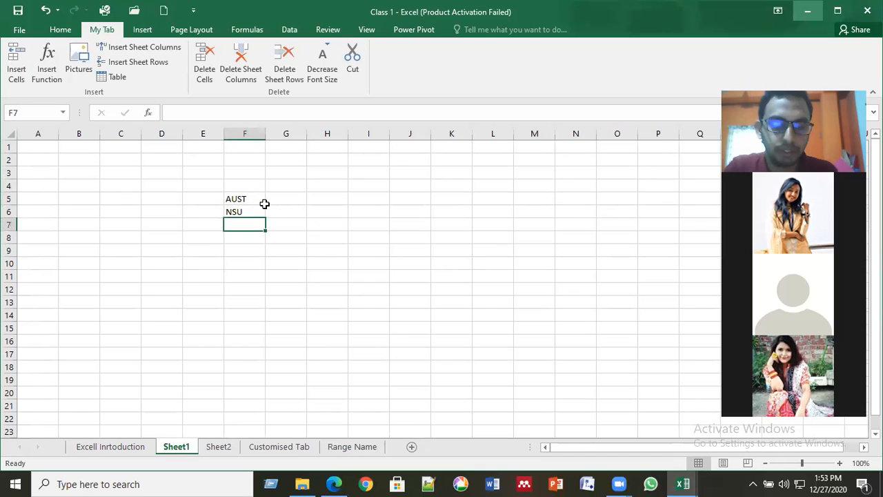
{"action": "type", "text": "DU"}
{"action": "key", "text": "Return"}
{"action": "type", "text": "I"}
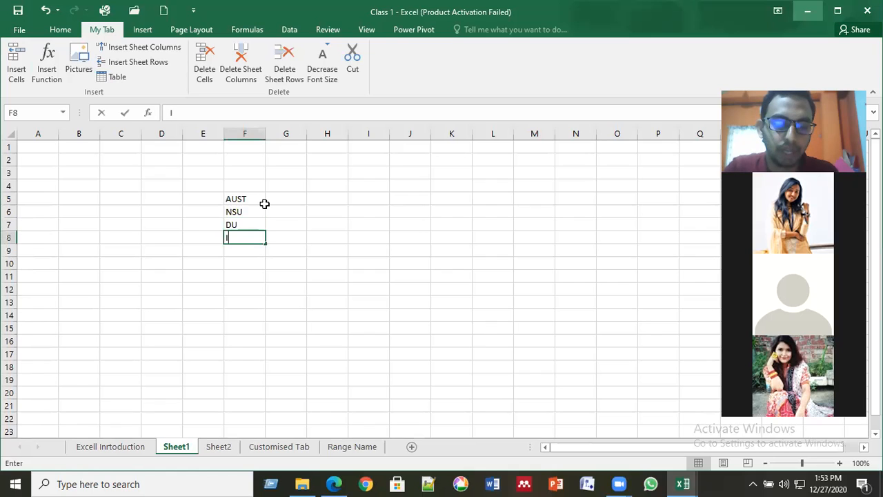
{"action": "type", "text": "UB"}
{"action": "key", "text": "Return"}
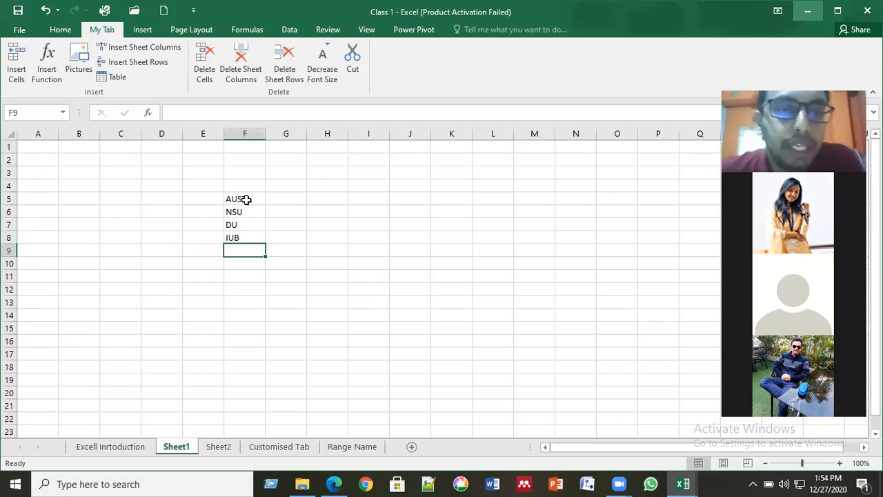
{"action": "left_click", "coordinate": [246, 200]}
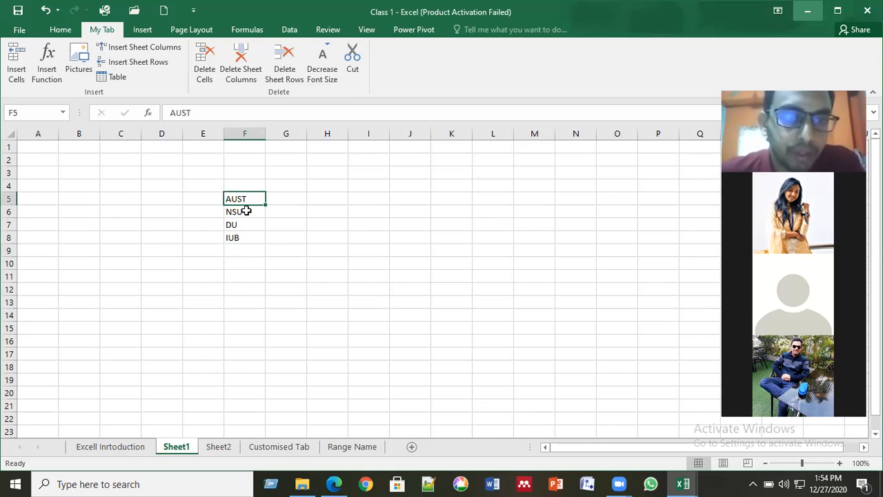
{"action": "left_click", "coordinate": [246, 211]}
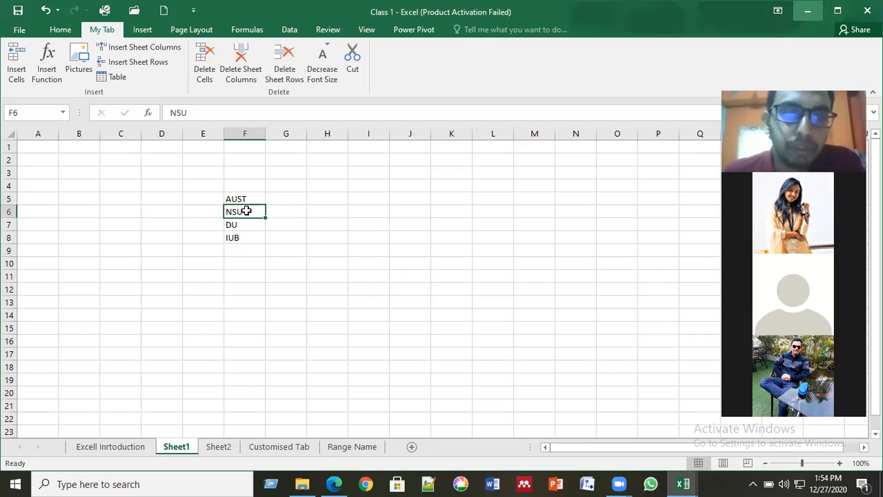
{"action": "key", "text": "Down"}
{"action": "key", "text": "Up"}
{"action": "key", "text": "Up"}
{"action": "key", "text": "Down"}
{"action": "key", "text": "Down"}
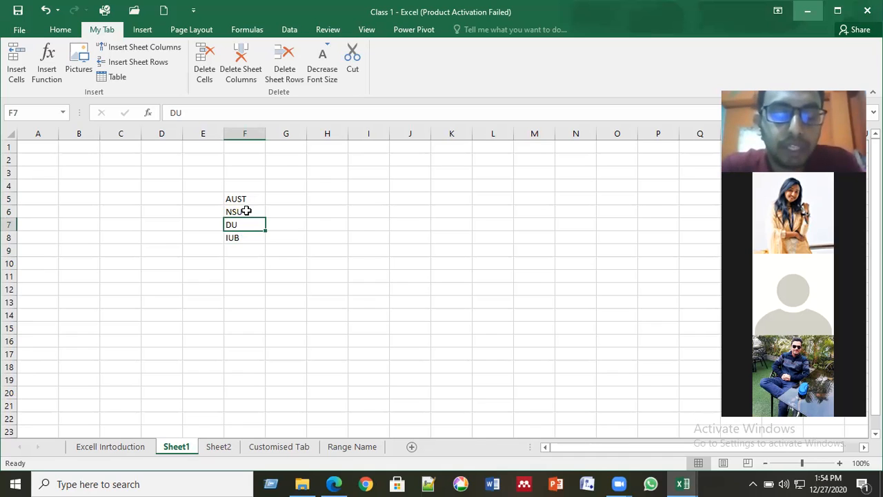
{"action": "key", "text": "Down"}
{"action": "key", "text": "Down"}
{"action": "key", "text": "Up"}
{"action": "key", "text": "Up"}
{"action": "key", "text": "Up"}
{"action": "key", "text": "Up"}
{"action": "key", "text": "Down"}
{"action": "key", "text": "Down"}
{"action": "key", "text": "Down"}
{"action": "key", "text": "Down"}
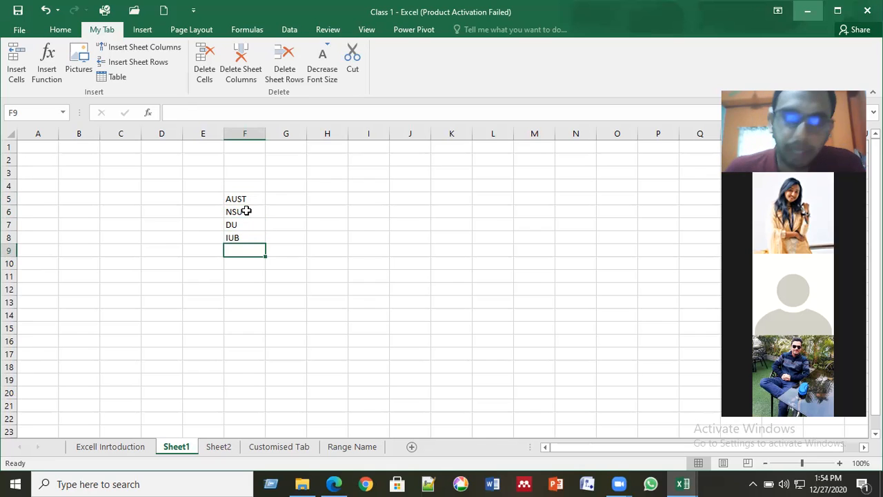
{"action": "key", "text": "Up"}
{"action": "key", "text": "Up"}
{"action": "key", "text": "Up"}
{"action": "key", "text": "Up"}
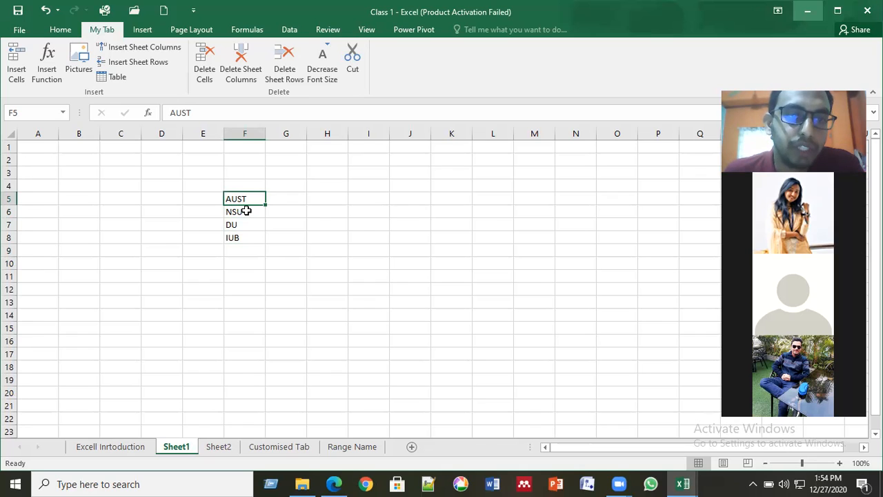
{"action": "key", "text": "Down"}
{"action": "key", "text": "Down"}
{"action": "key", "text": "Down"}
{"action": "key", "text": "ctrl+Up"}
{"action": "key", "text": "ctrl+Down"}
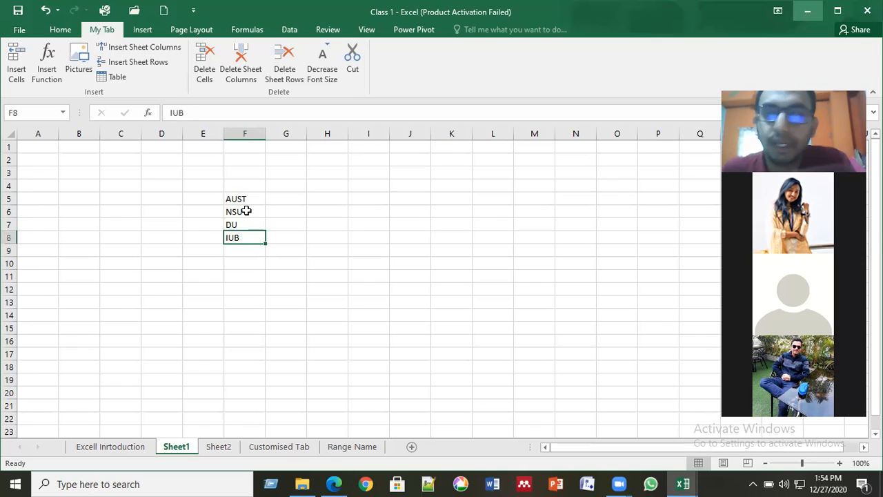
{"action": "left_click", "coordinate": [245, 198]}
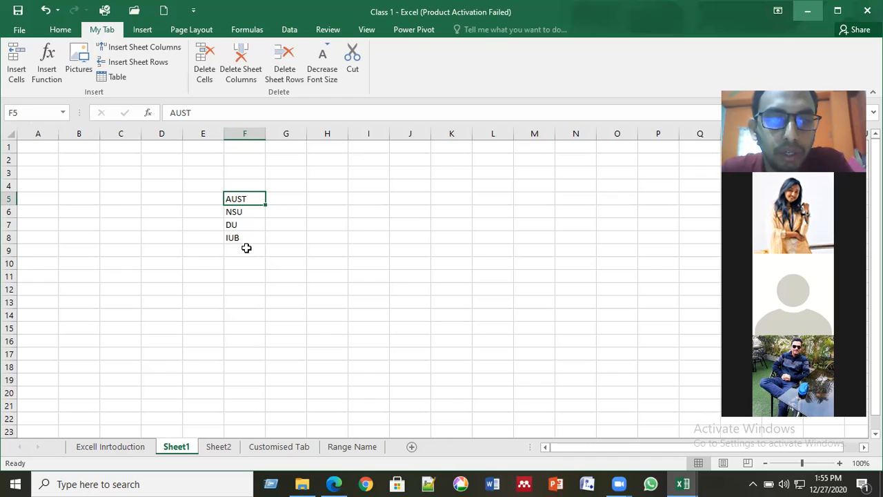
{"action": "left_click", "coordinate": [247, 250]}
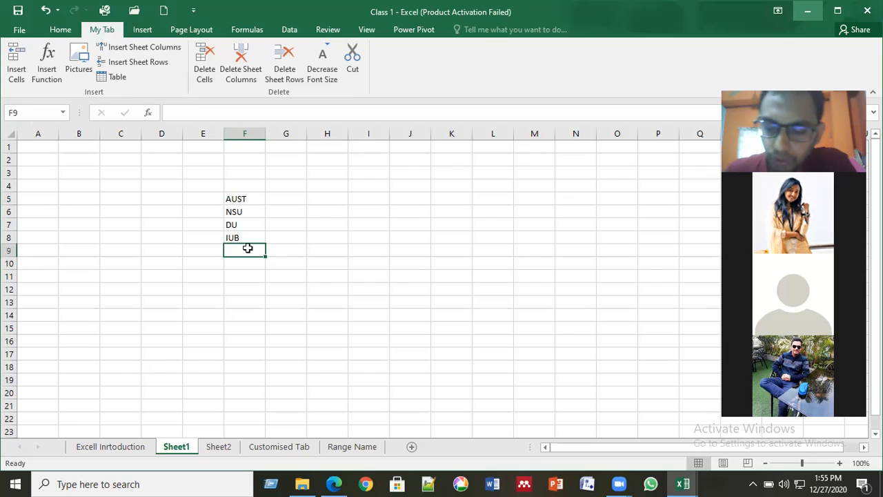
{"action": "key", "text": "Down"}
{"action": "key", "text": "Down"}
{"action": "key", "text": "Down"}
{"action": "key", "text": "Down"}
{"action": "key", "text": "Down"}
{"action": "key", "text": "Down"}
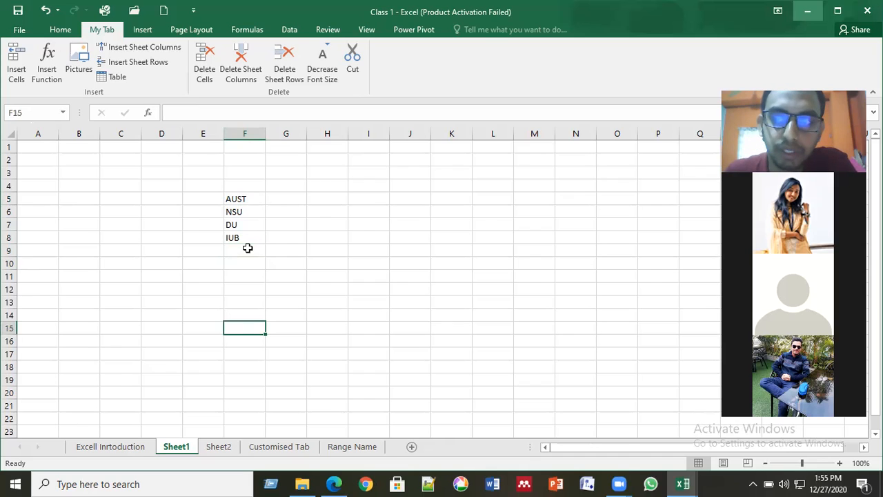
{"action": "left_click", "coordinate": [248, 248]}
{"action": "key", "text": "Up"}
{"action": "key", "text": "Up"}
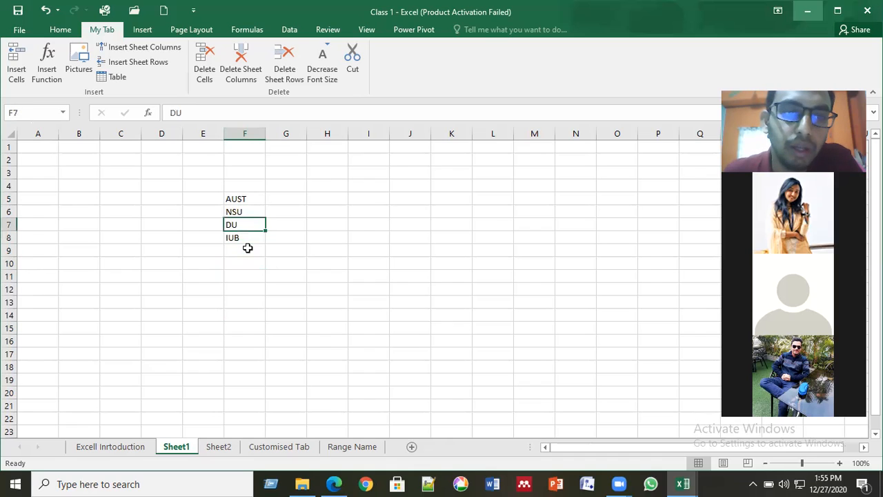
{"action": "key", "text": "Up"}
{"action": "key", "text": "Down"}
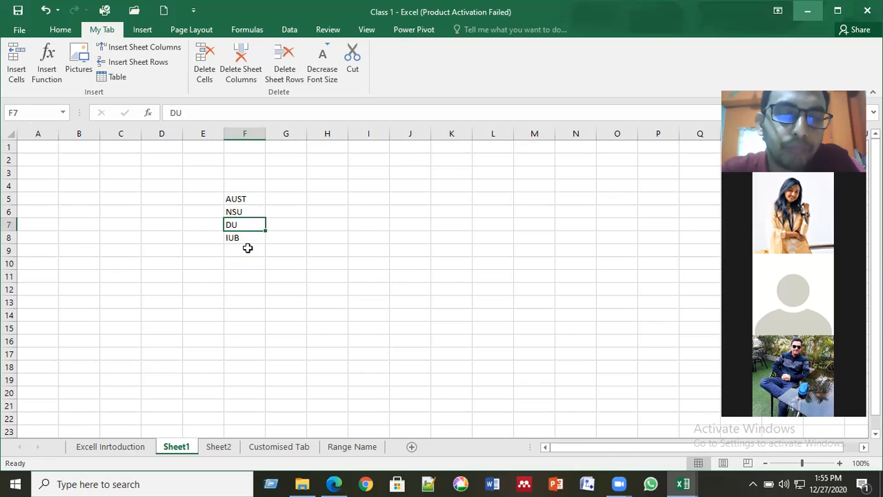
{"action": "left_click", "coordinate": [252, 199]}
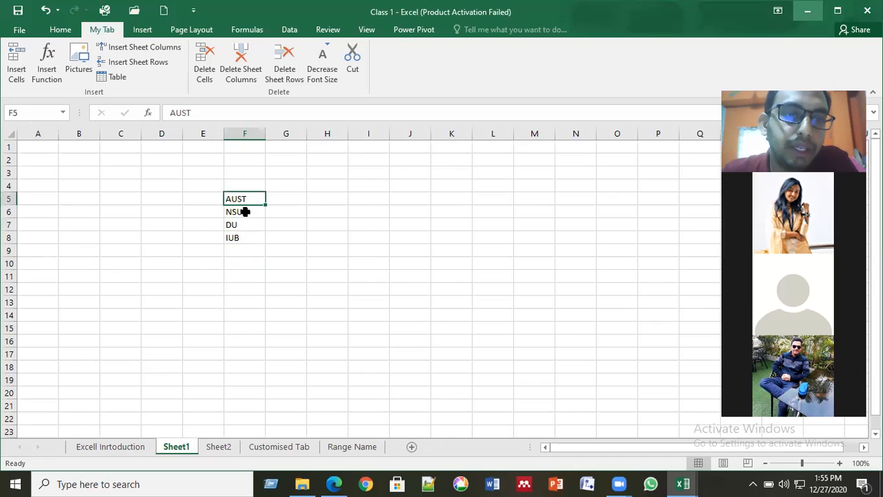
{"action": "left_click", "coordinate": [245, 212]}
{"action": "key", "text": "Down"}
{"action": "key", "text": "Down"}
{"action": "key", "text": "Up"}
{"action": "key", "text": "Up"}
{"action": "key", "text": "Up"}
{"action": "key", "text": "Up"}
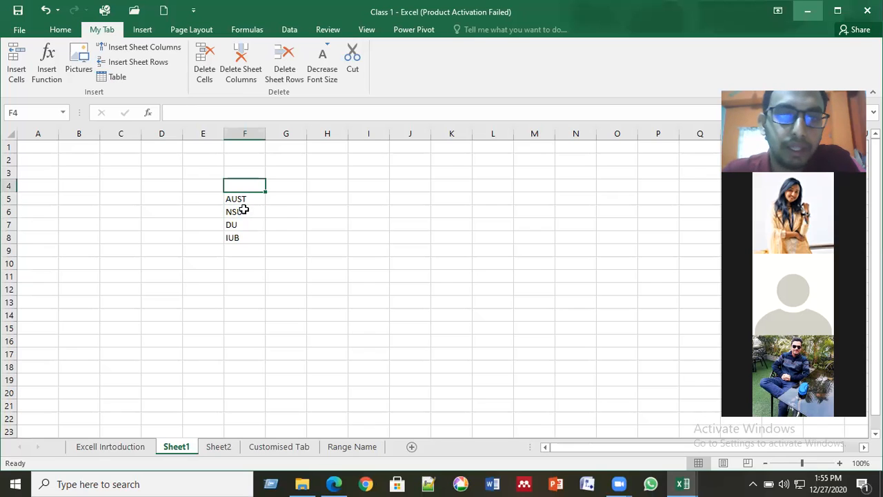
{"action": "left_click", "coordinate": [245, 199]}
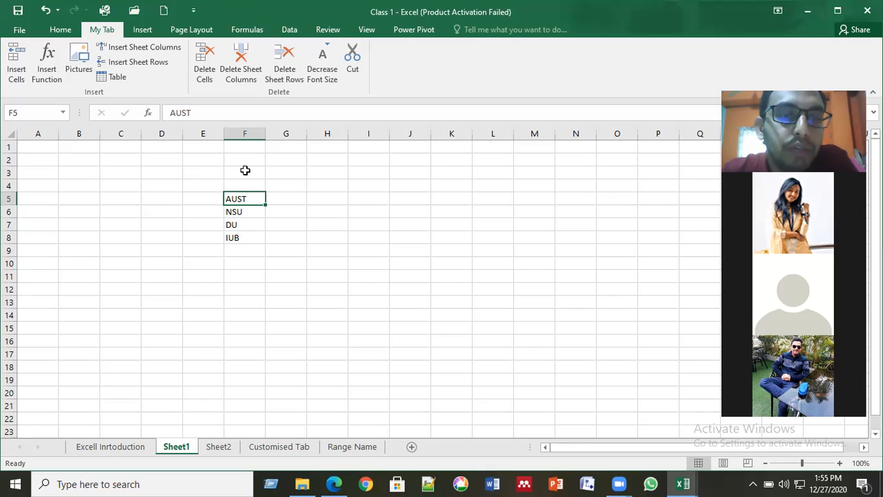
{"action": "left_click", "coordinate": [236, 213]}
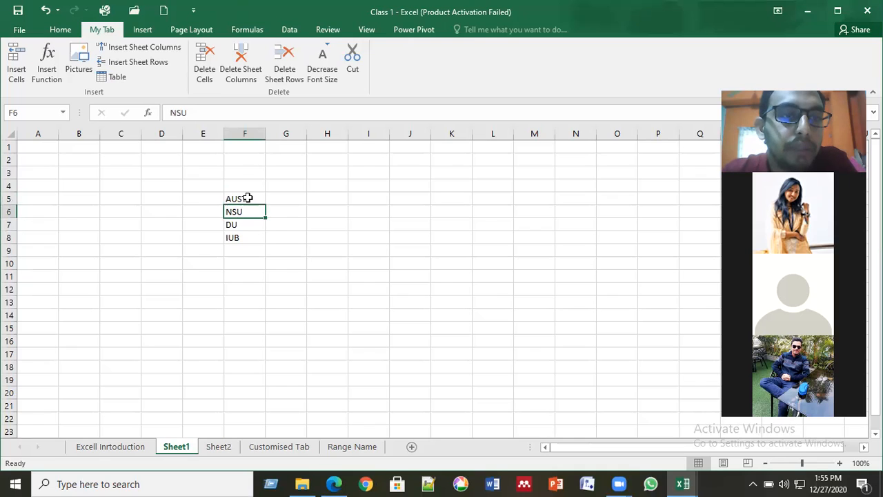
{"action": "key", "text": "Up"}
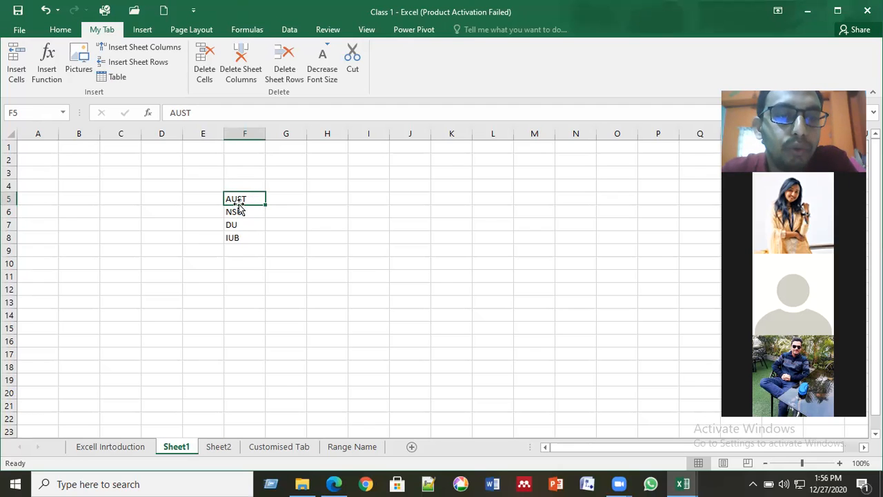
{"action": "left_click", "coordinate": [240, 32]}
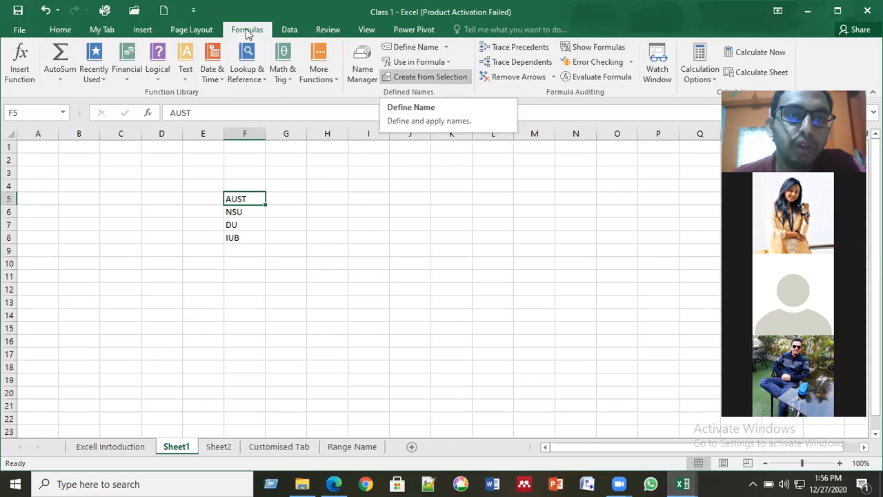
{"action": "left_click", "coordinate": [424, 46]}
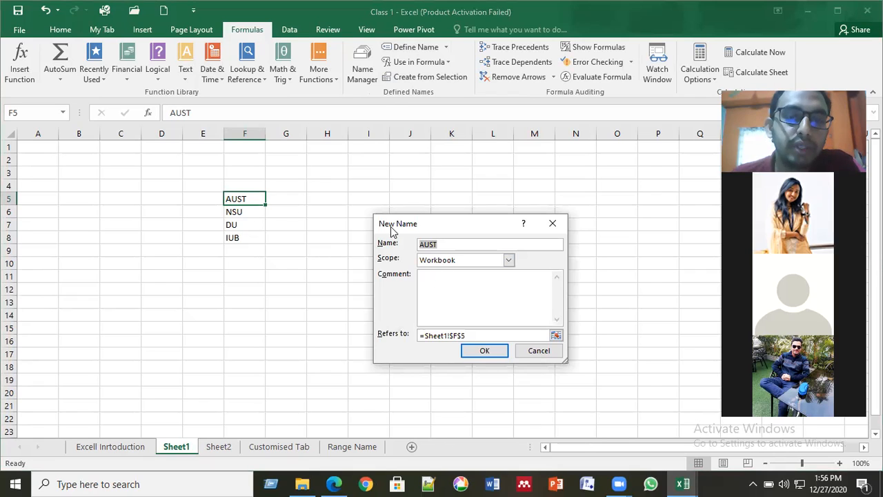
{"action": "left_click", "coordinate": [242, 204]}
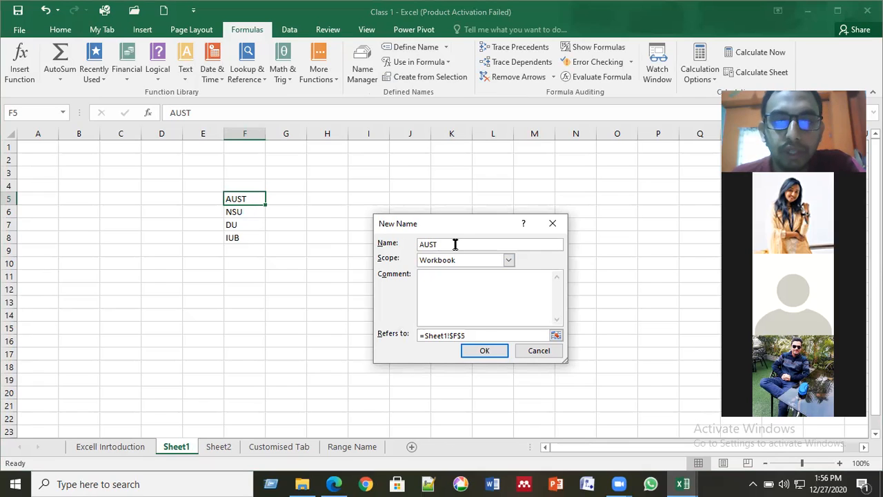
{"action": "left_click", "coordinate": [483, 352]}
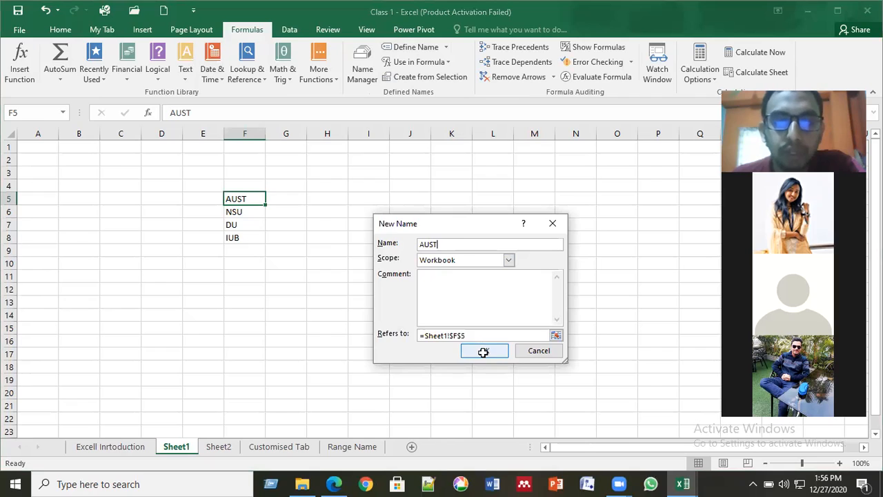
{"action": "left_click", "coordinate": [247, 212]}
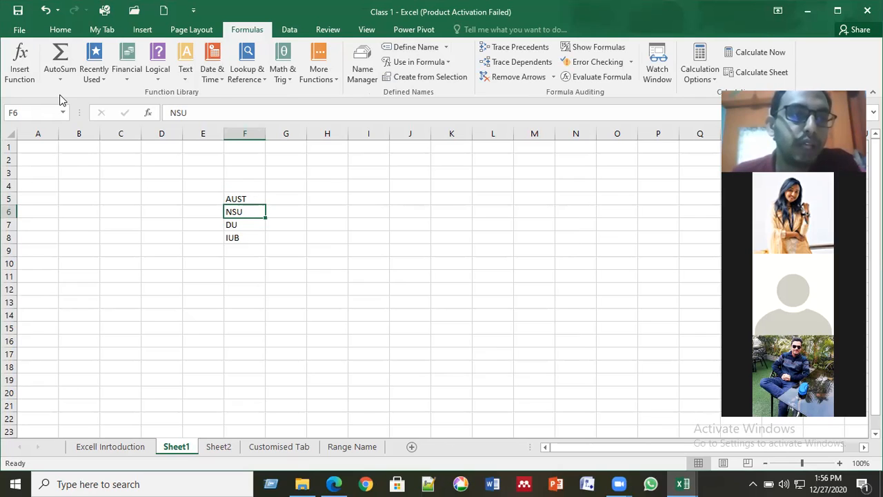
{"action": "key", "text": "Up"}
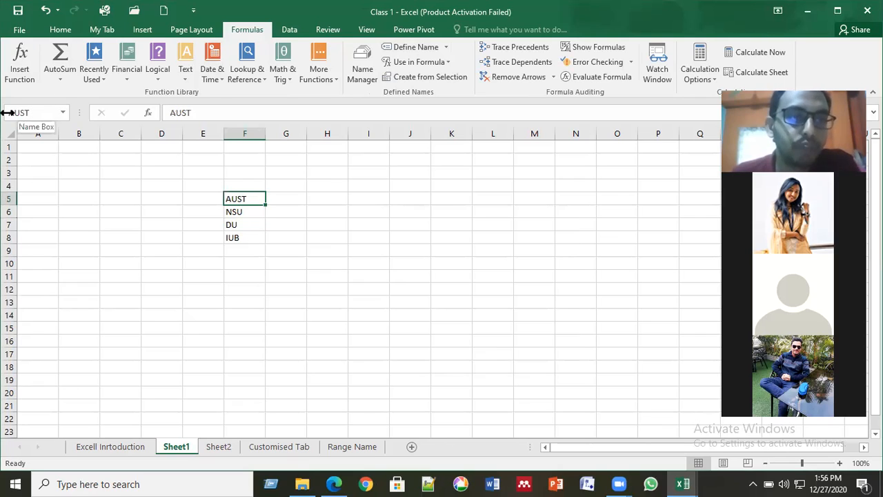
{"action": "double_click", "coordinate": [171, 114]}
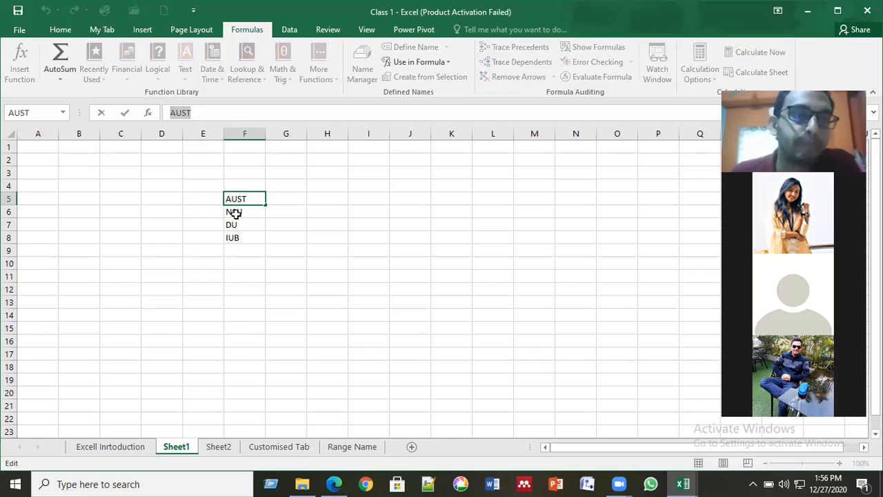
{"action": "left_click", "coordinate": [79, 173]}
{"action": "left_click", "coordinate": [238, 199]}
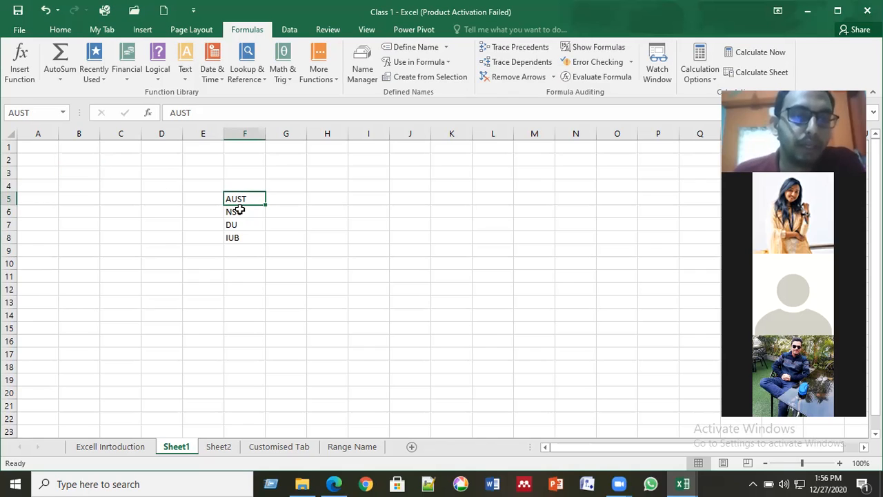
{"action": "left_click", "coordinate": [235, 212]}
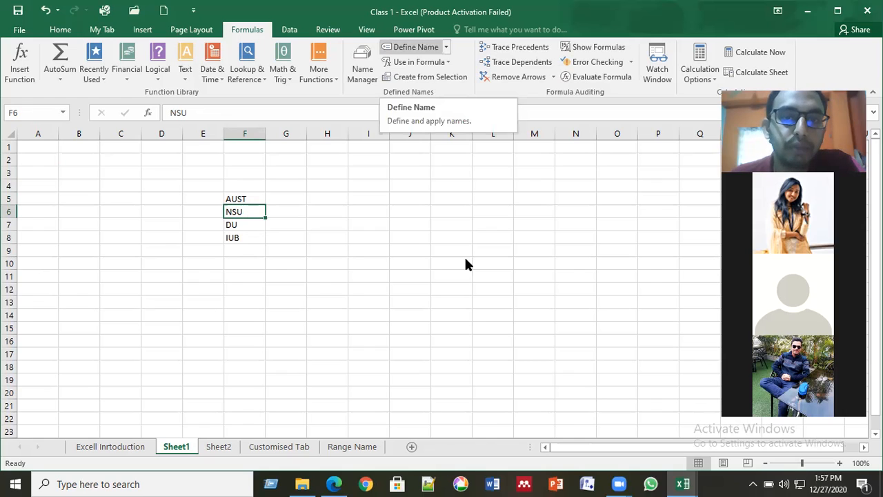
- Define the name NSU for cell F6, referring to =Sheet1!$F$6
{"action": "left_click", "coordinate": [416, 47]}
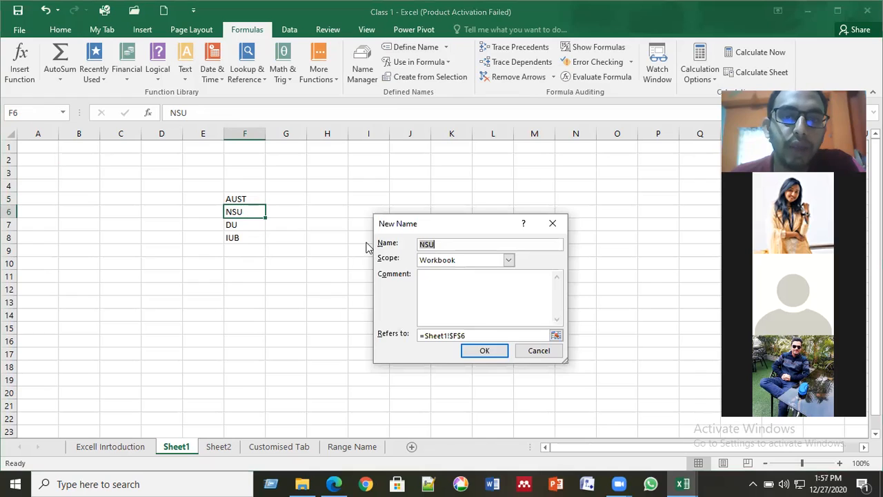
{"action": "left_click", "coordinate": [447, 244]}
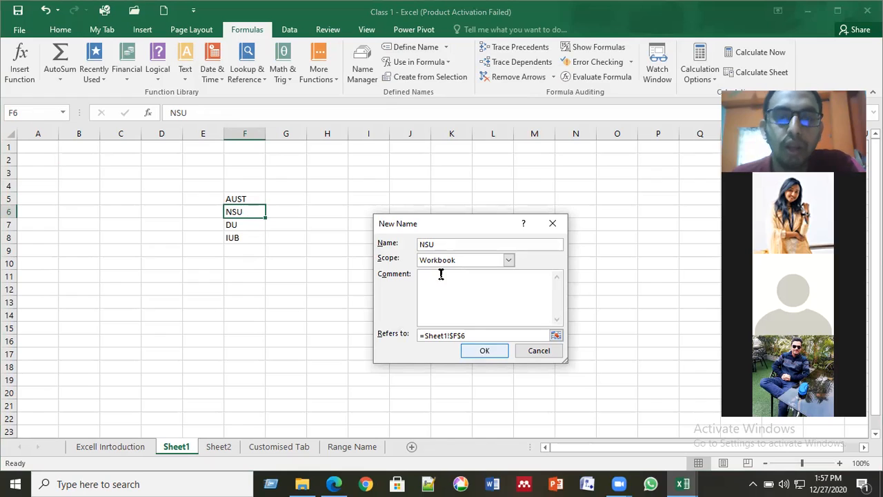
{"action": "left_click", "coordinate": [453, 335]}
{"action": "left_click", "coordinate": [252, 215]}
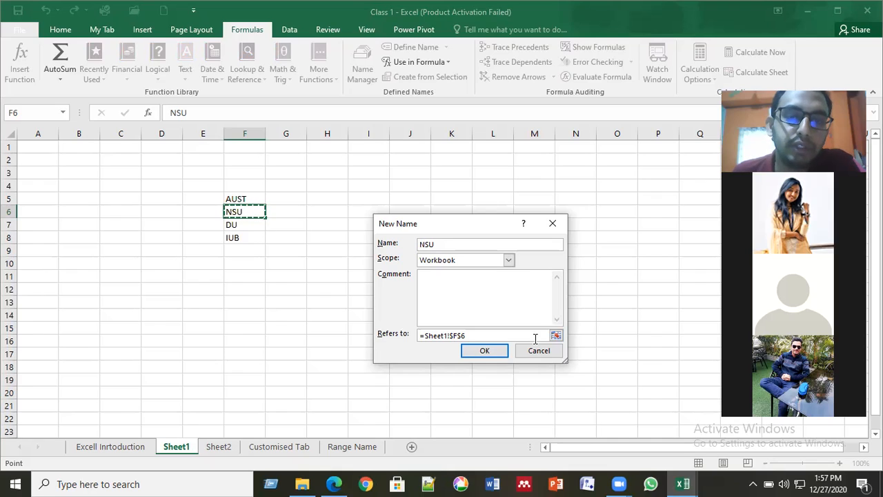
{"action": "left_click", "coordinate": [492, 356]}
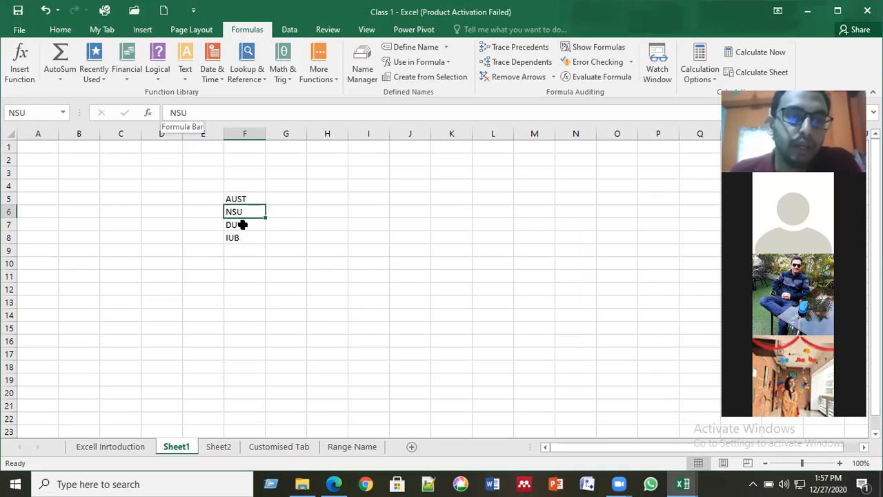
{"action": "key", "text": "Down"}
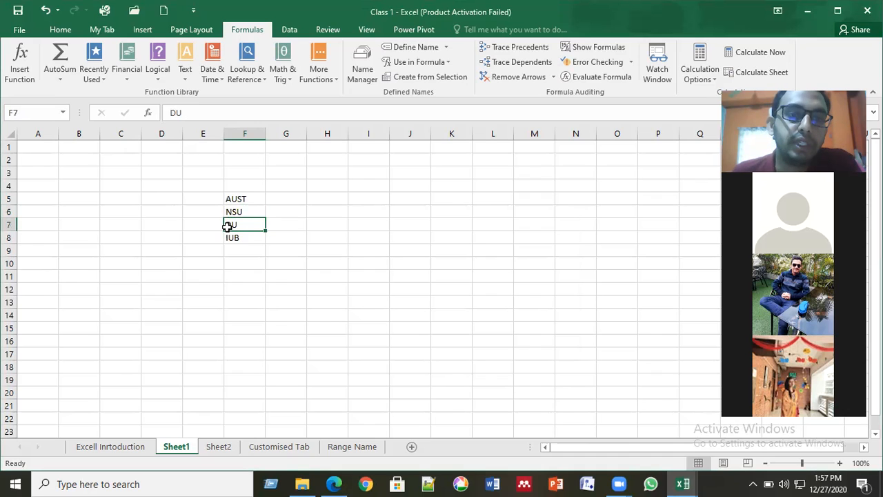
- Create the range names DU for cell F7 and IUB for cell F8 with Define Name
{"action": "left_click", "coordinate": [415, 47]}
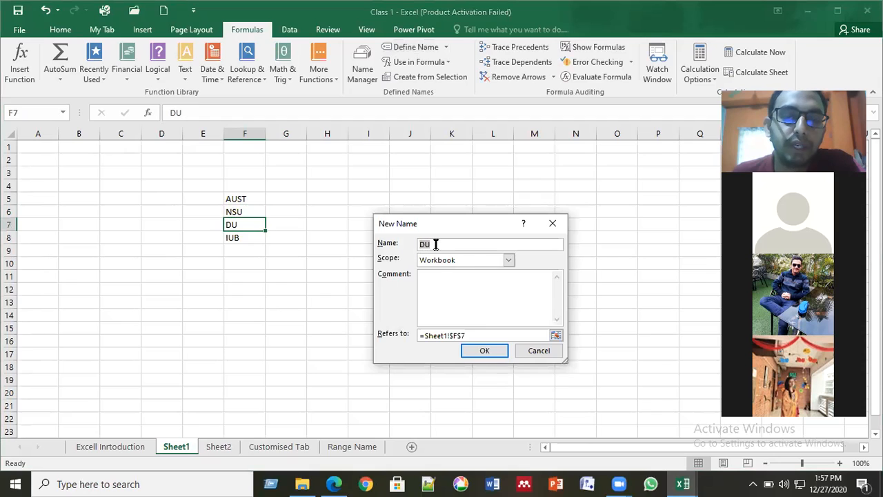
{"action": "left_click", "coordinate": [435, 244]}
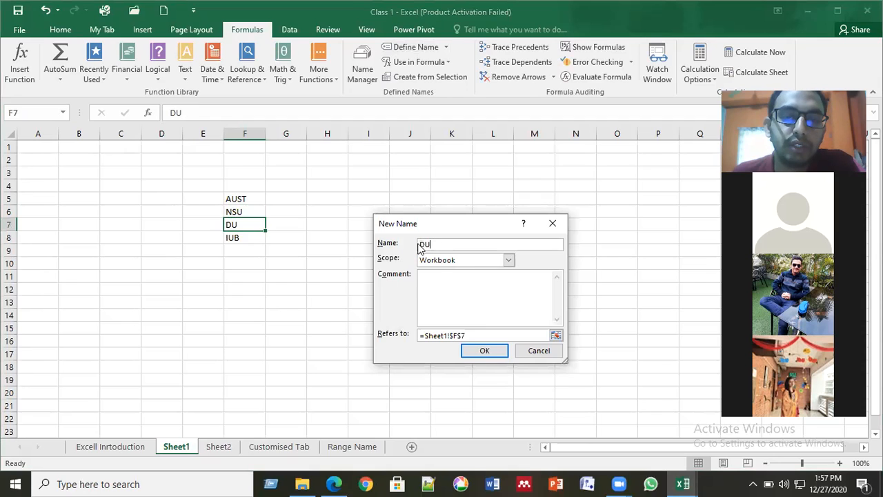
{"action": "left_click", "coordinate": [459, 336]}
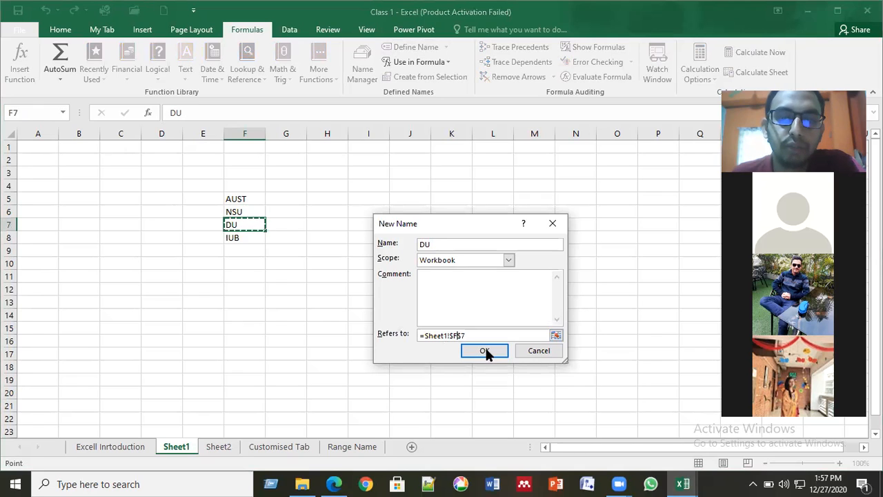
{"action": "key", "text": "Return"}
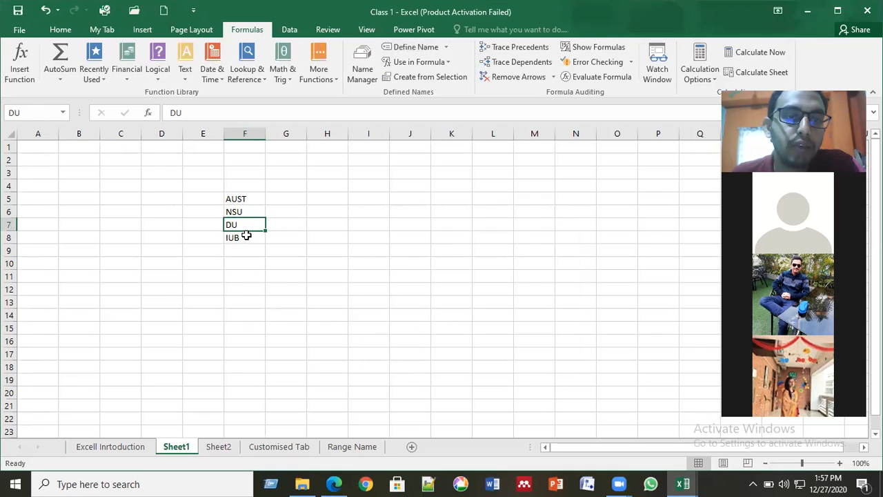
{"action": "key", "text": "Down"}
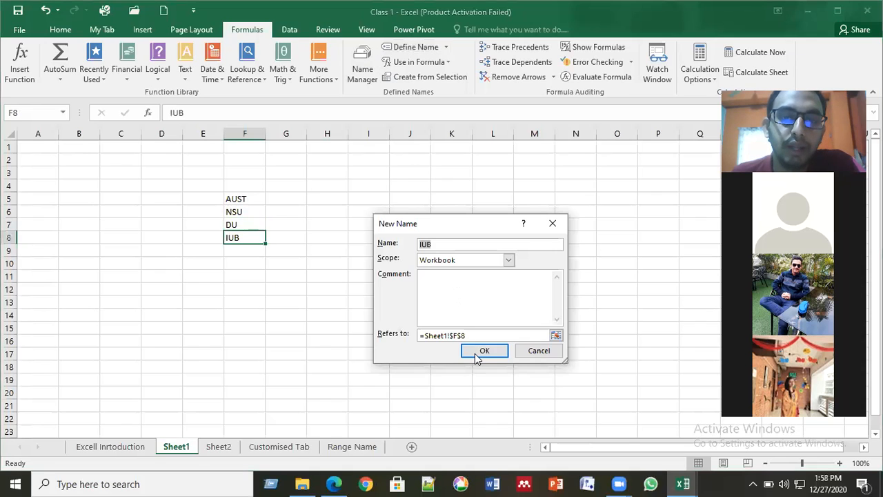
{"action": "key", "text": "Return"}
{"action": "left_click", "coordinate": [304, 333]}
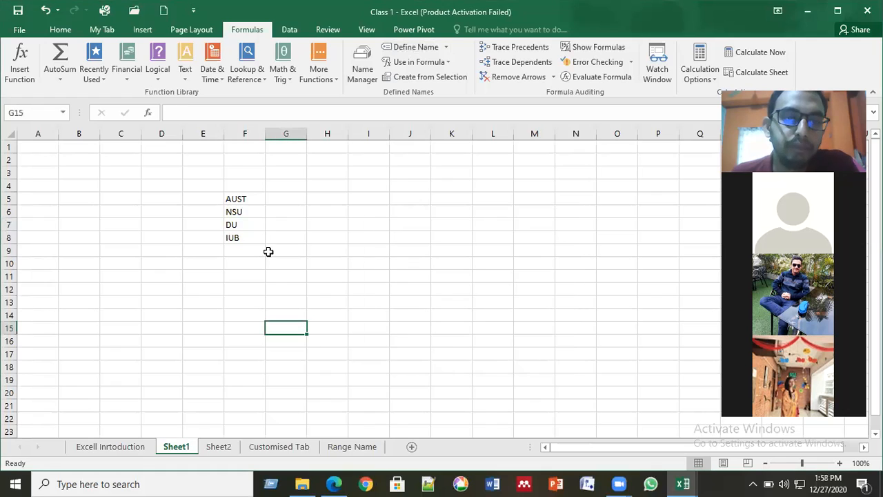
{"action": "left_click", "coordinate": [247, 198]}
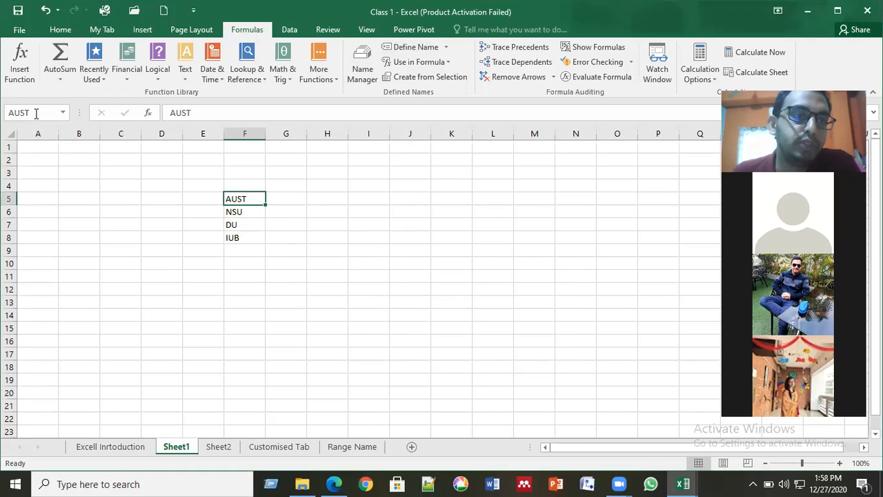
{"action": "left_click", "coordinate": [234, 214]}
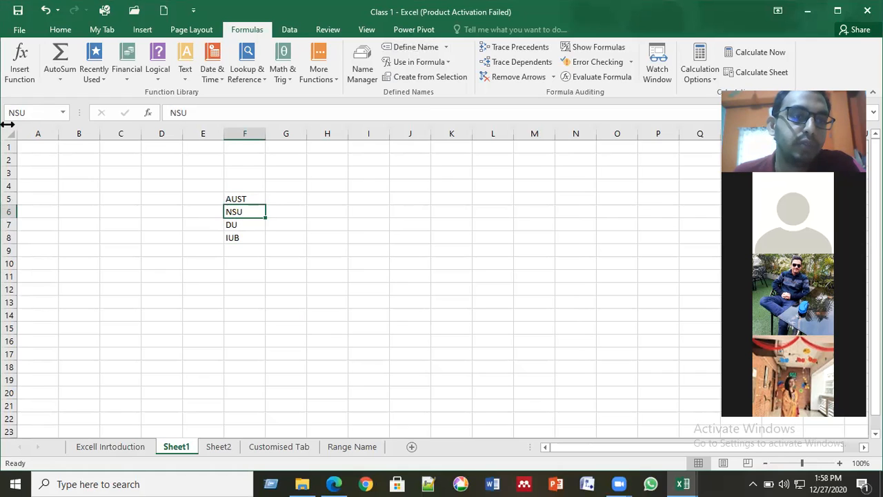
{"action": "key", "text": "Down"}
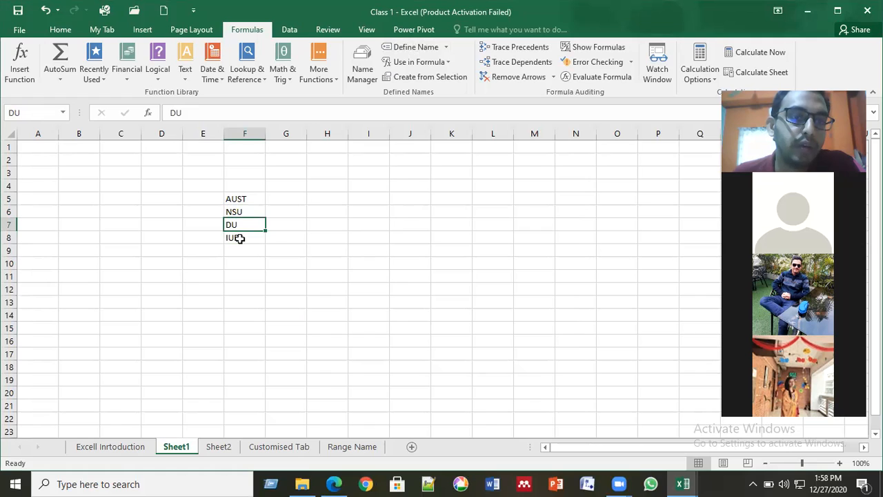
{"action": "key", "text": "Down"}
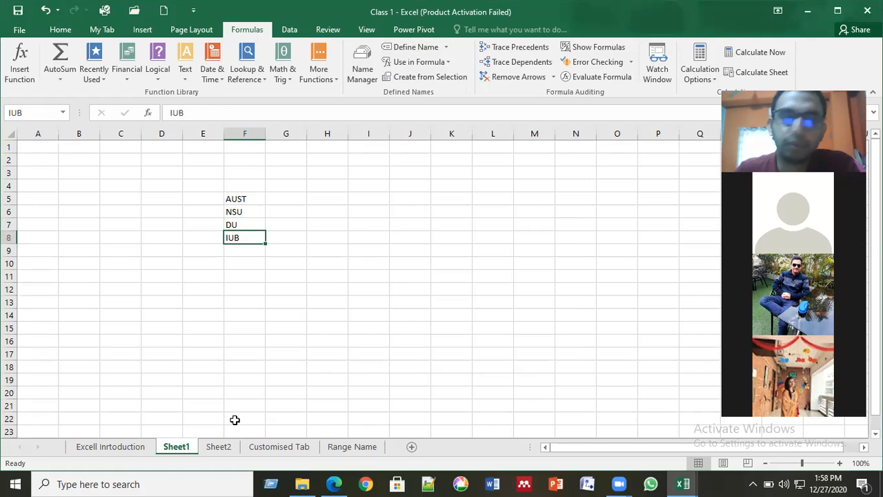
{"action": "key", "text": "ctrl+Up"}
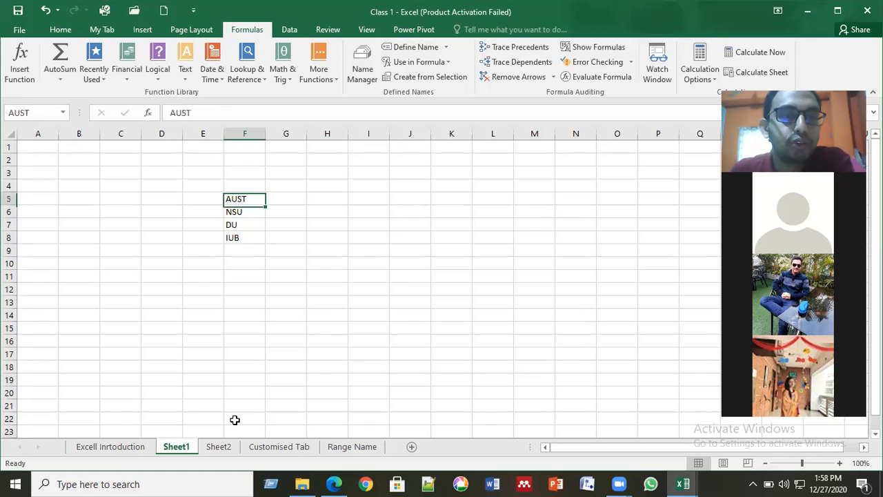
{"action": "key", "text": "Down"}
{"action": "key", "text": "Down"}
{"action": "key", "text": "Down"}
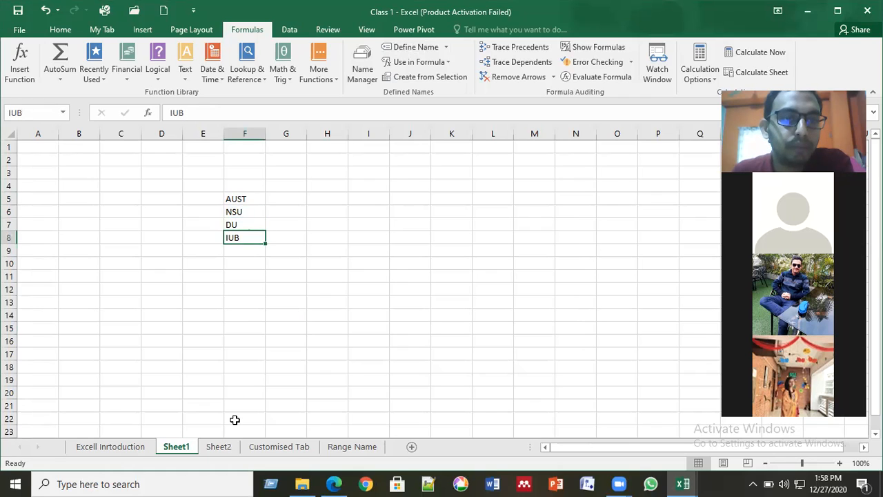
{"action": "key", "text": "ctrl+Up"}
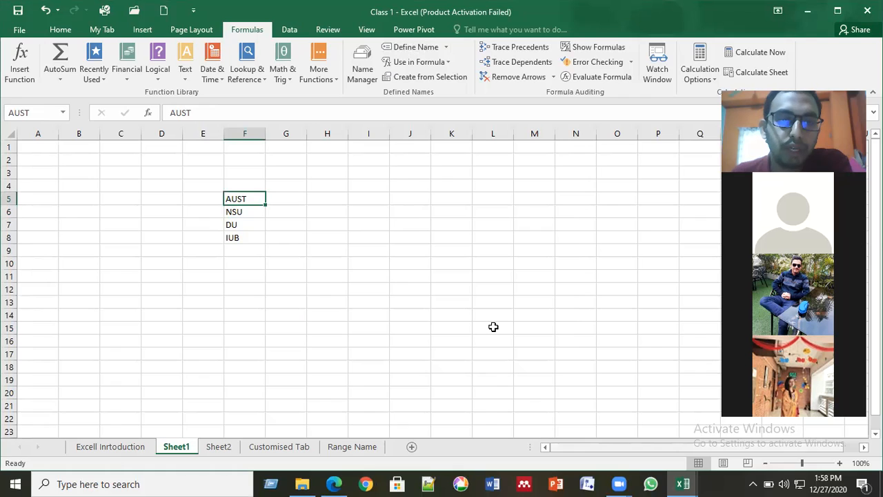
{"action": "scroll", "coordinate": [503, 321], "scroll_direction": "down", "scroll_amount": 20}
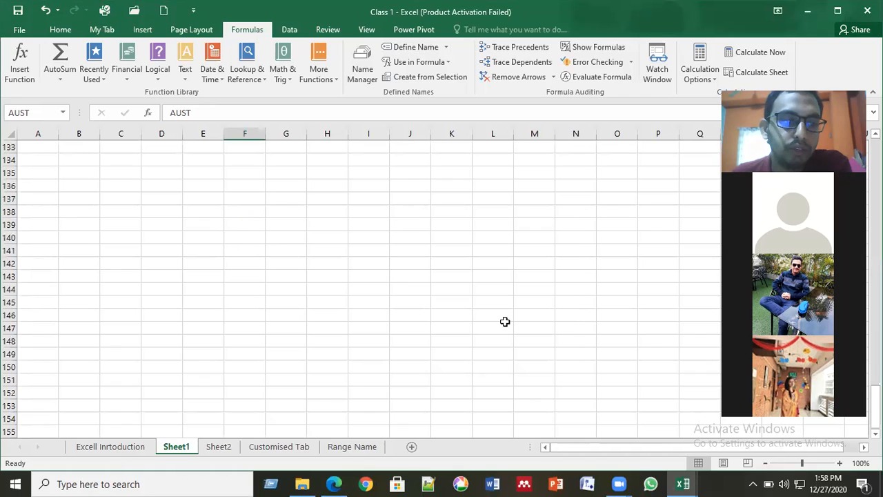
{"action": "scroll", "coordinate": [505, 322], "scroll_direction": "down", "scroll_amount": 20}
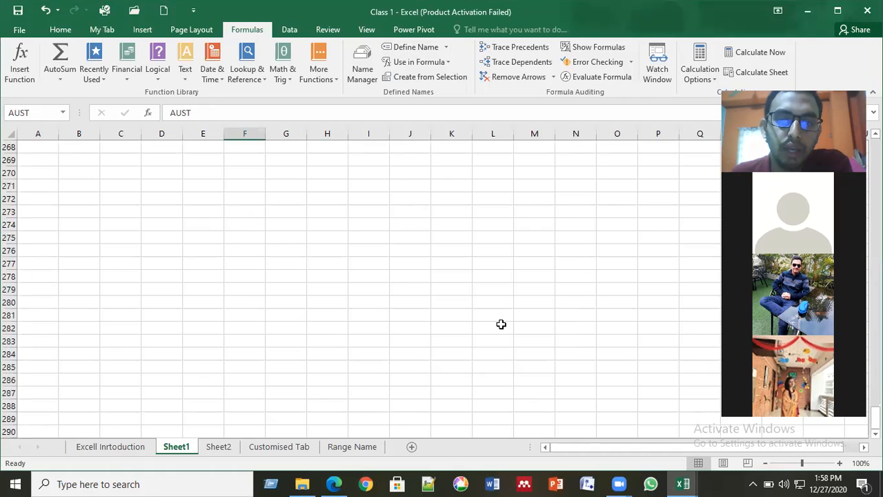
{"action": "left_click", "coordinate": [501, 324]}
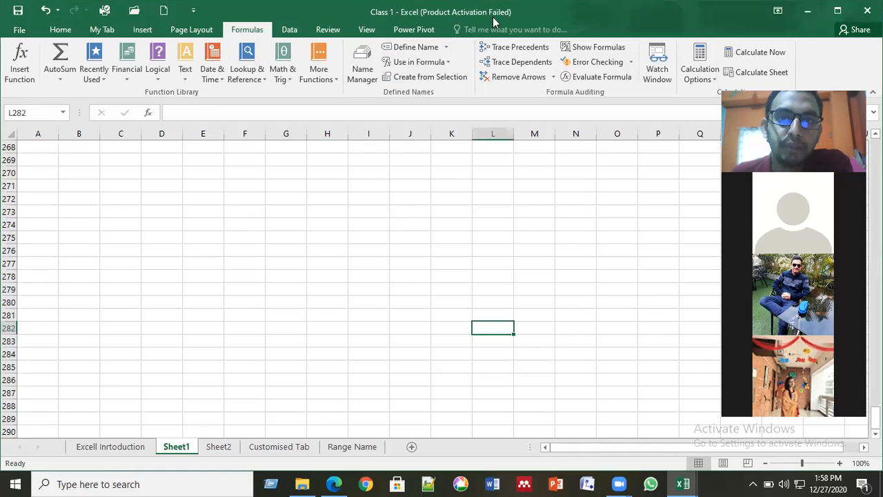
{"action": "left_click", "coordinate": [493, 23]}
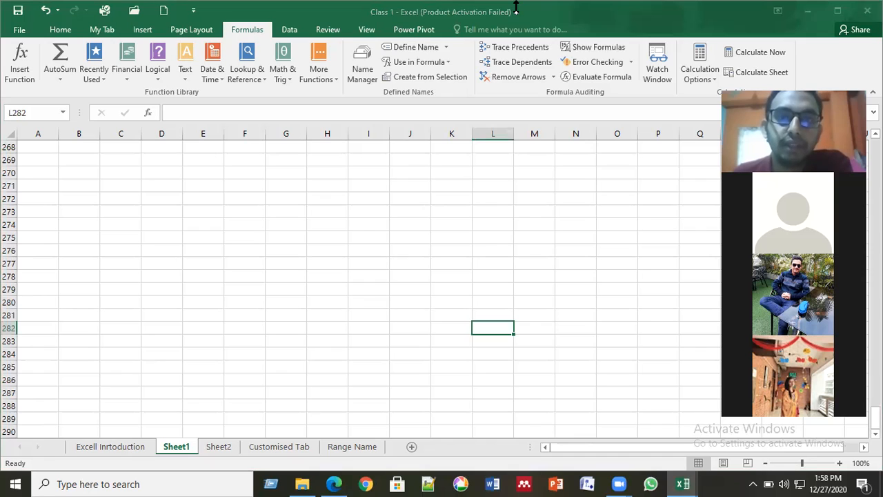
{"action": "left_click", "coordinate": [500, 326]}
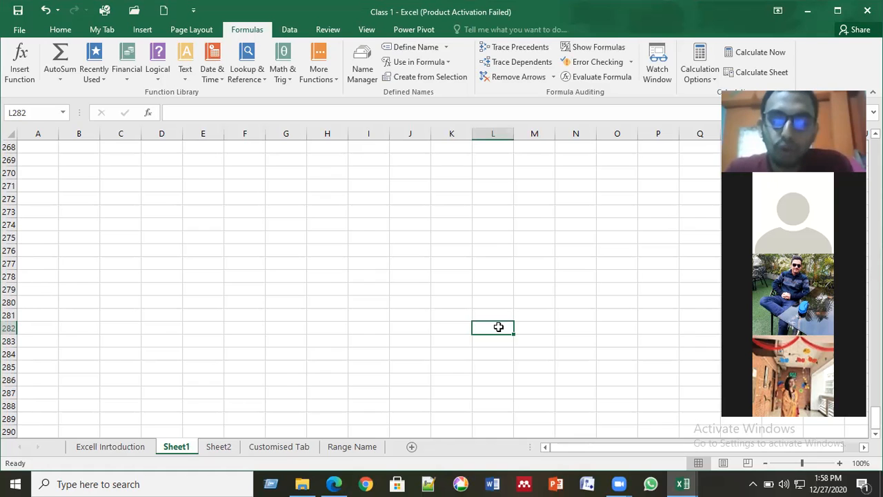
{"action": "type", "text": "="}
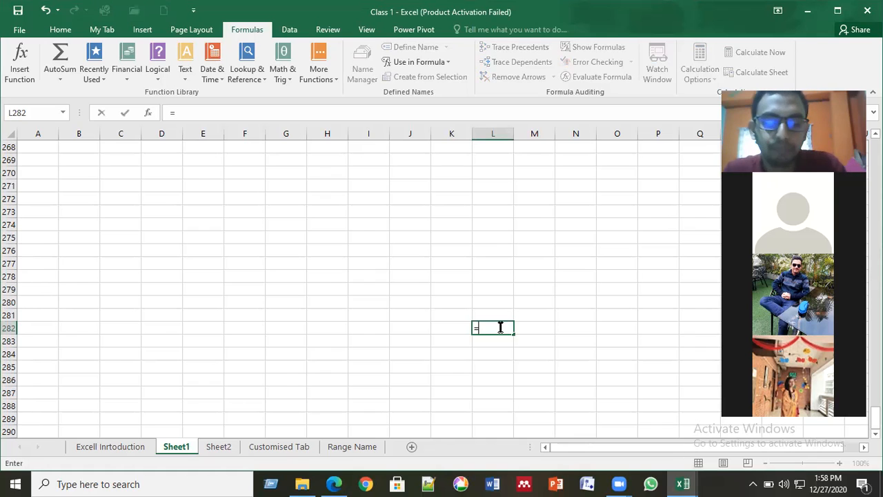
{"action": "type", "text": "DU"}
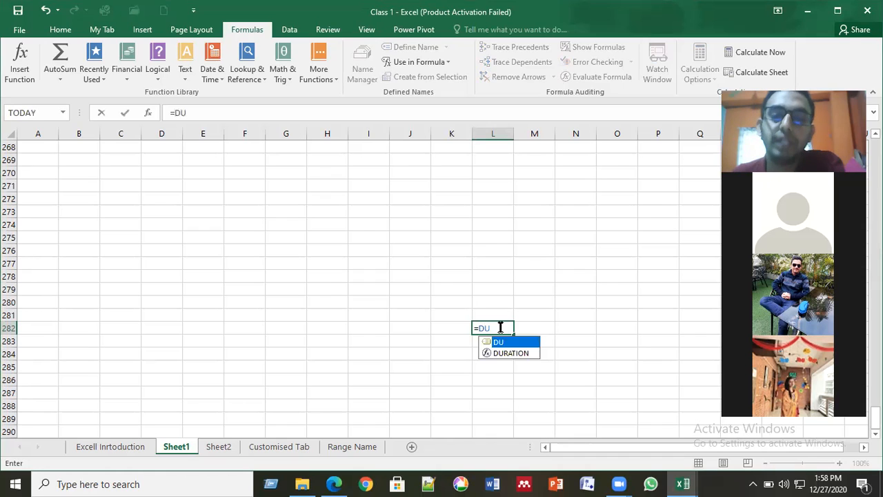
{"action": "double_click", "coordinate": [502, 343]}
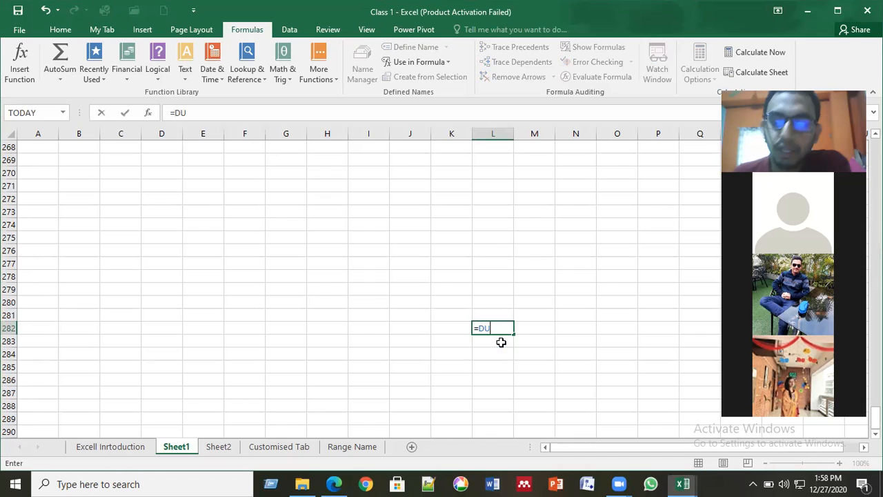
{"action": "key", "text": "Return"}
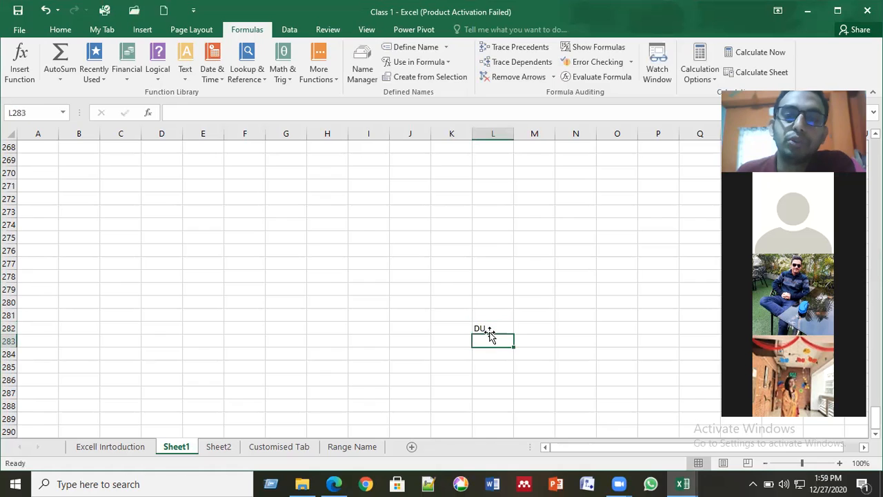
{"action": "left_click", "coordinate": [487, 328]}
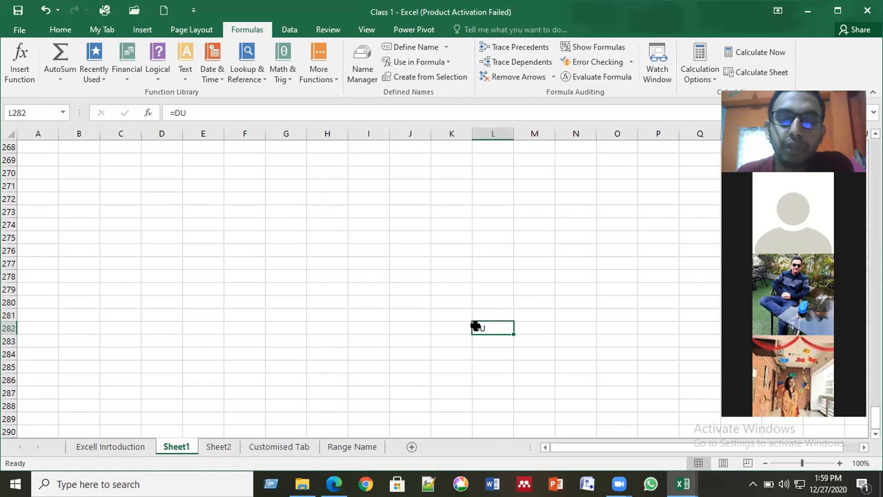
{"action": "left_click", "coordinate": [519, 326]}
{"action": "left_click", "coordinate": [498, 327]}
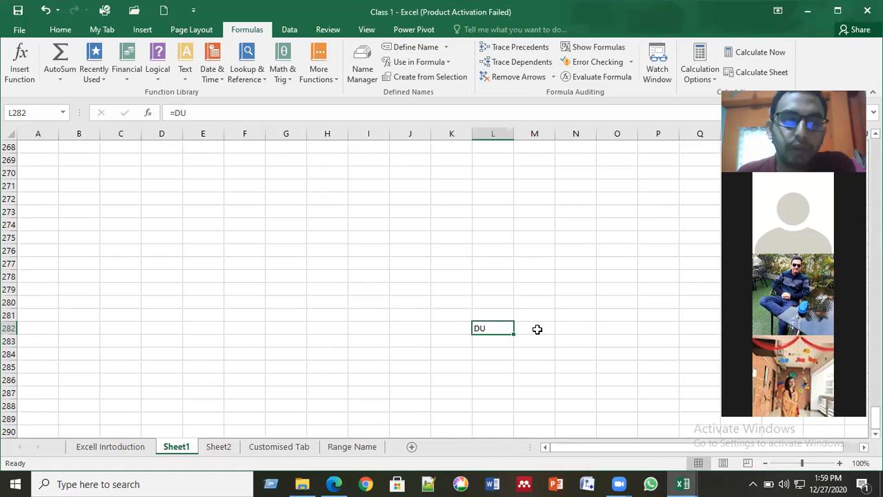
{"action": "left_click", "coordinate": [531, 376]}
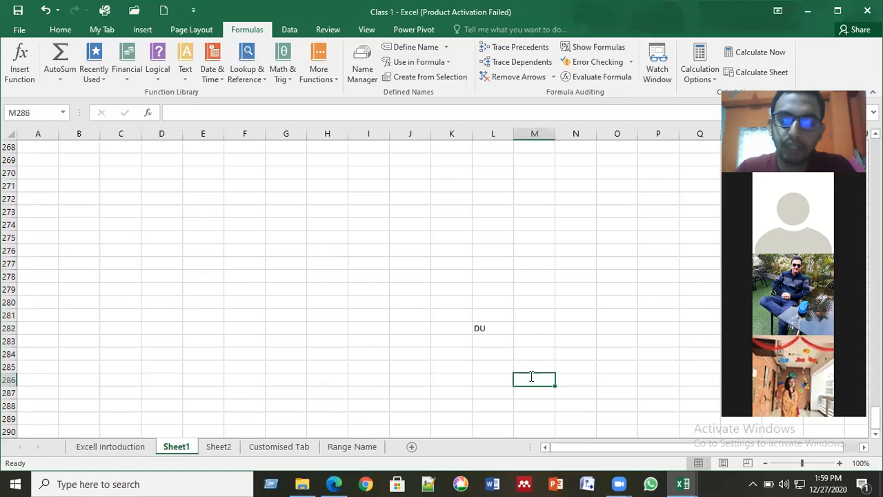
{"action": "type", "text": "=D"}
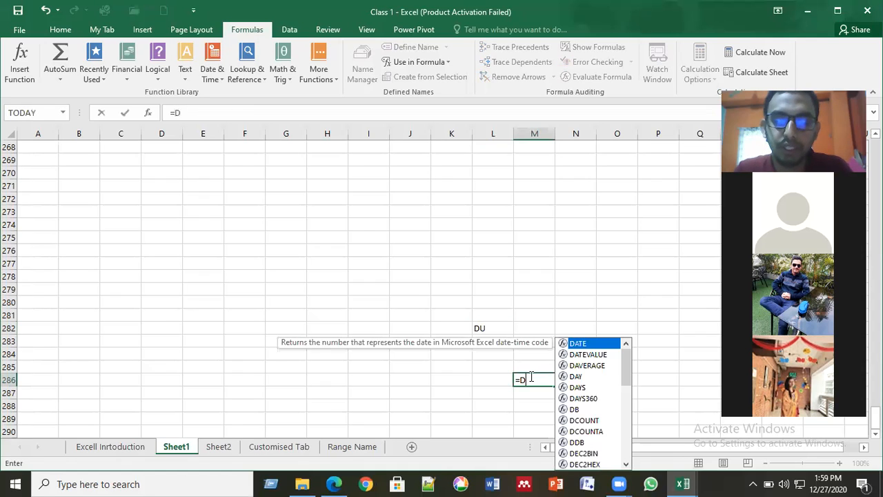
{"action": "type", "text": "U"}
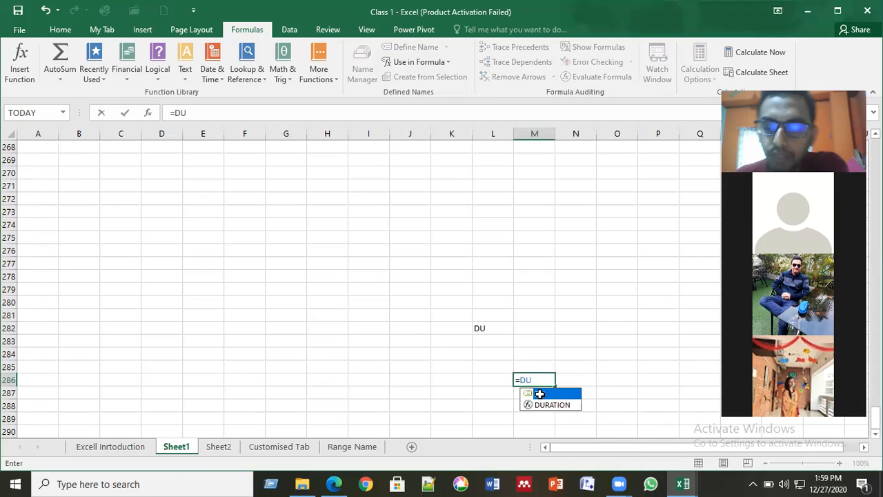
{"action": "double_click", "coordinate": [540, 393]}
{"action": "key", "text": "Return"}
{"action": "left_click", "coordinate": [535, 380]}
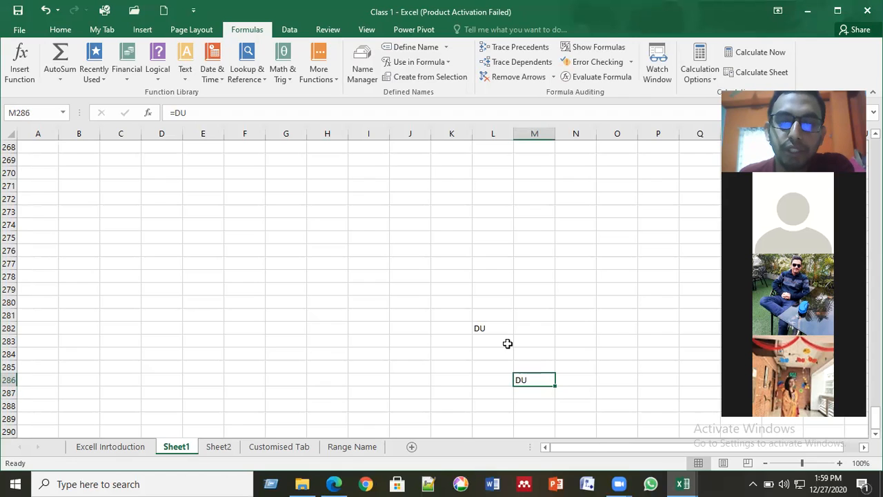
{"action": "key", "text": "Delete"}
{"action": "key", "text": "Up"}
{"action": "key", "text": "Up"}
{"action": "key", "text": "Up"}
{"action": "key", "text": "Left"}
{"action": "key", "text": "Up"}
{"action": "key", "text": "Delete"}
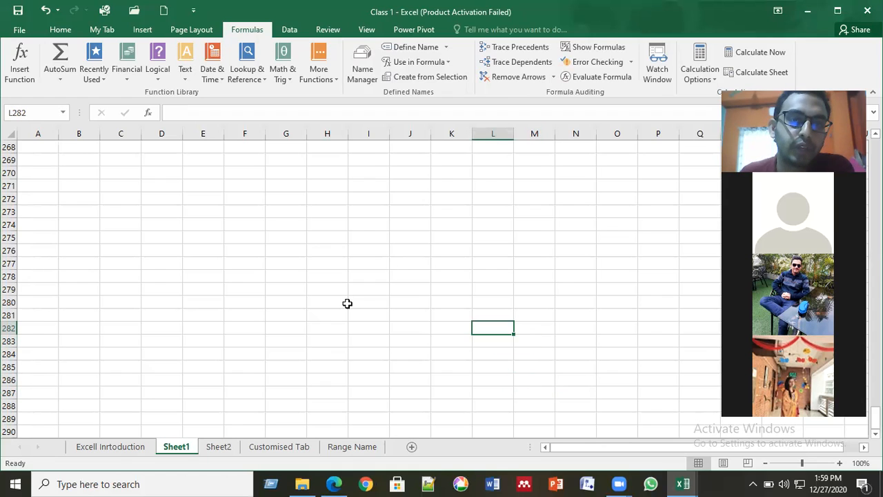
- Enter the formula =AUST in cell K5, picking AUST from the name suggestions
{"action": "scroll", "coordinate": [347, 303], "scroll_direction": "up", "scroll_amount": 19}
{"action": "scroll", "coordinate": [349, 304], "scroll_direction": "up", "scroll_amount": 15}
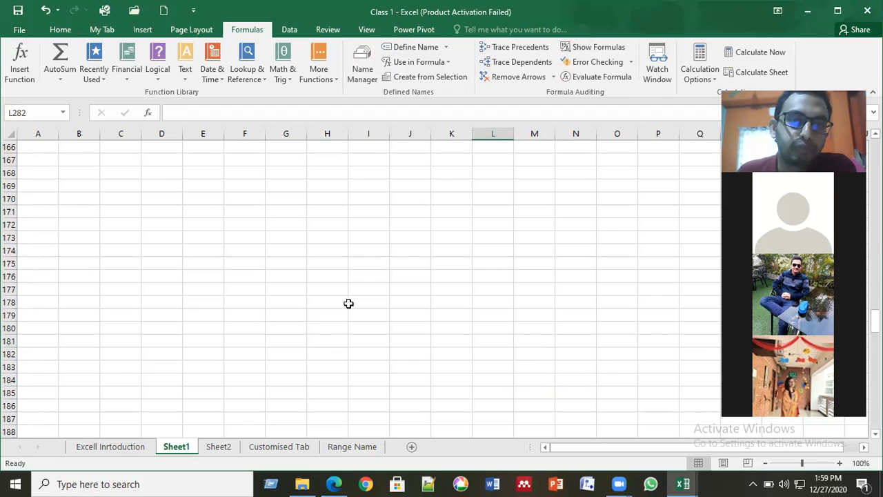
{"action": "scroll", "coordinate": [349, 304], "scroll_direction": "up", "scroll_amount": 20}
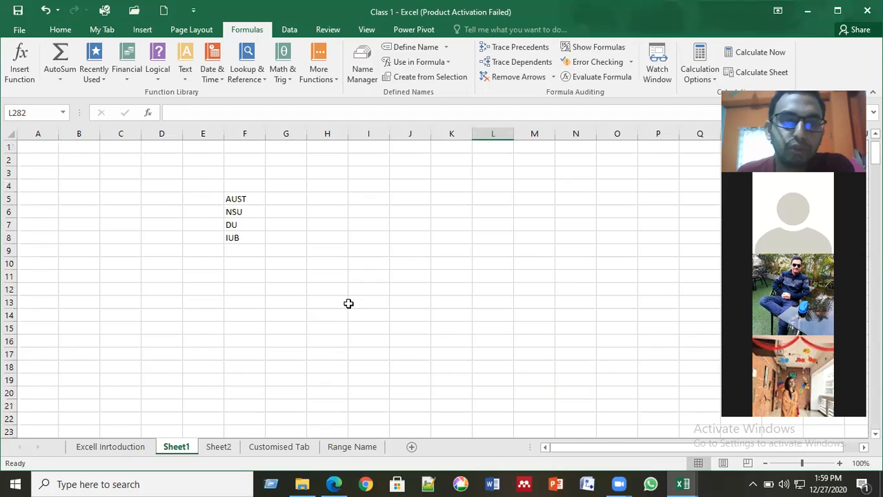
{"action": "left_click", "coordinate": [446, 198]}
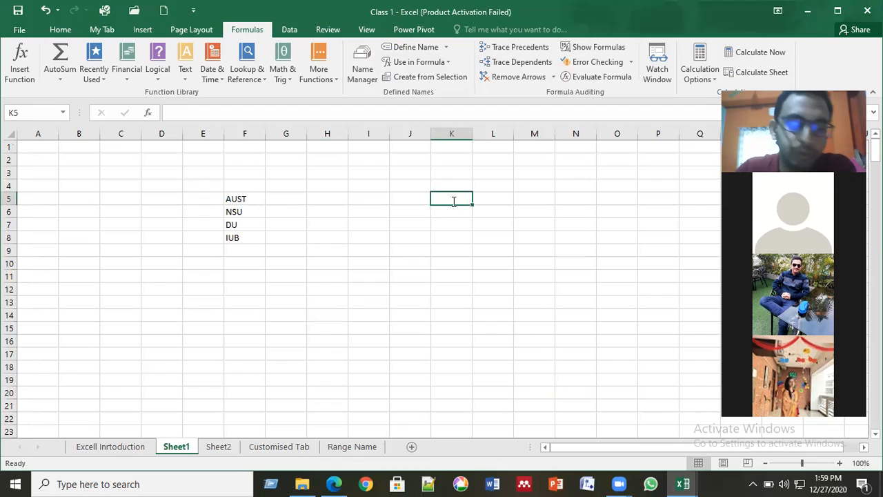
{"action": "type", "text": "=A"}
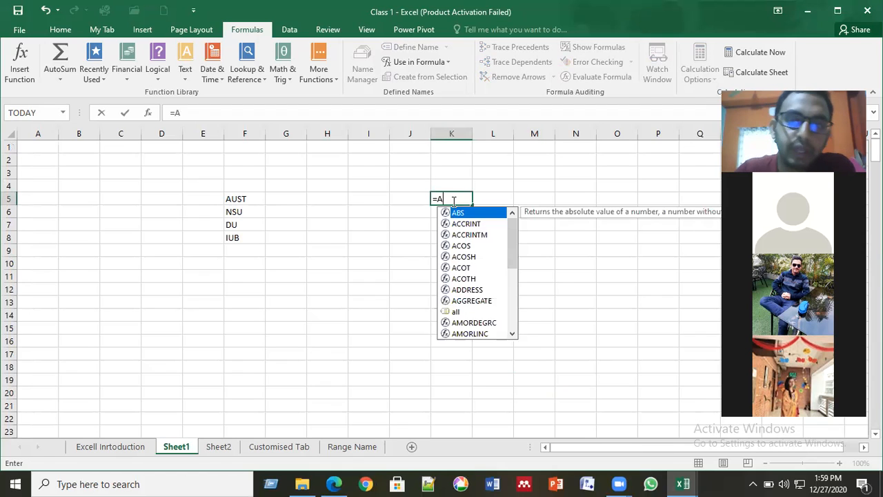
{"action": "type", "text": "UST"}
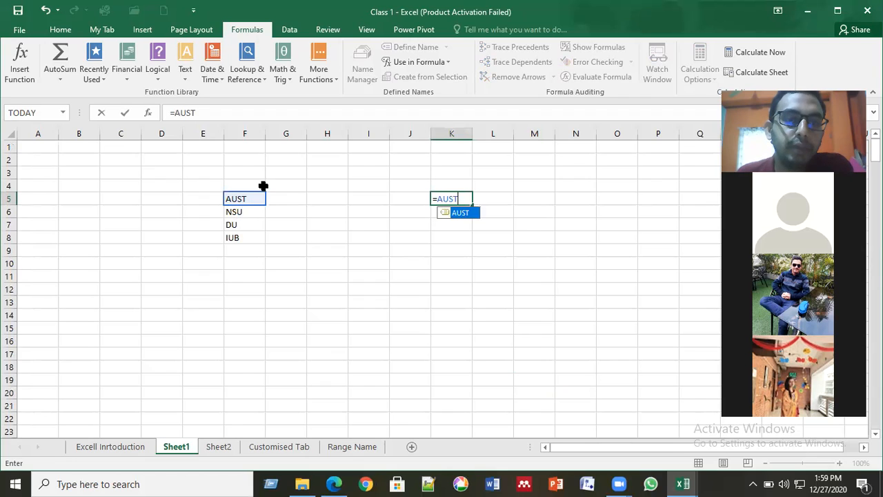
{"action": "double_click", "coordinate": [461, 210]}
{"action": "key", "text": "Return"}
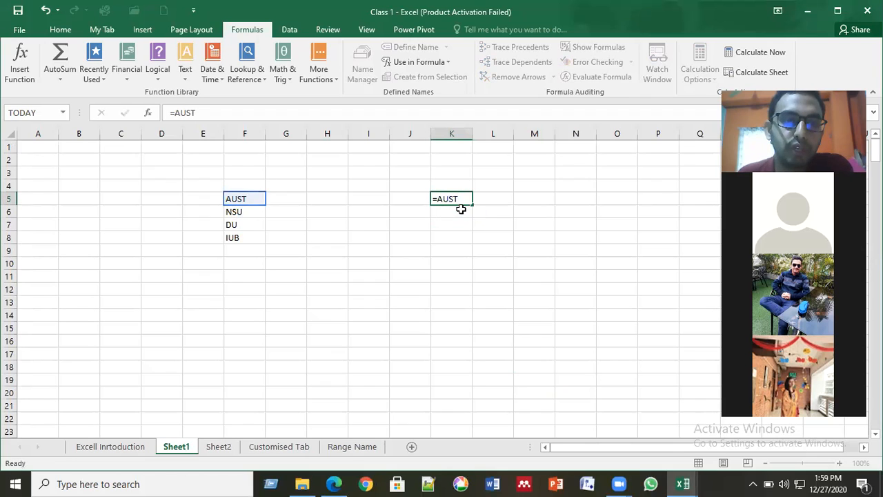
- Enter =NSU in cell J10 via autocomplete, then reselect J10 to view its formula
{"action": "left_click", "coordinate": [414, 262]}
{"action": "type", "text": "="}
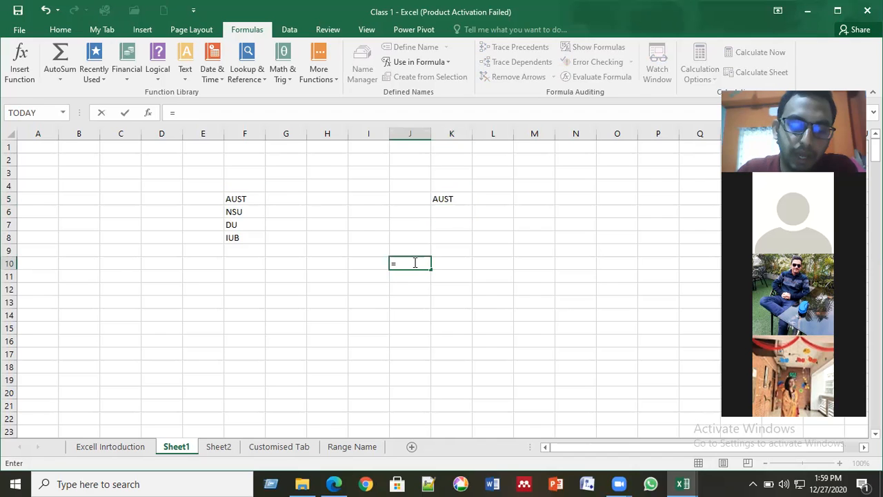
{"action": "type", "text": "NS"}
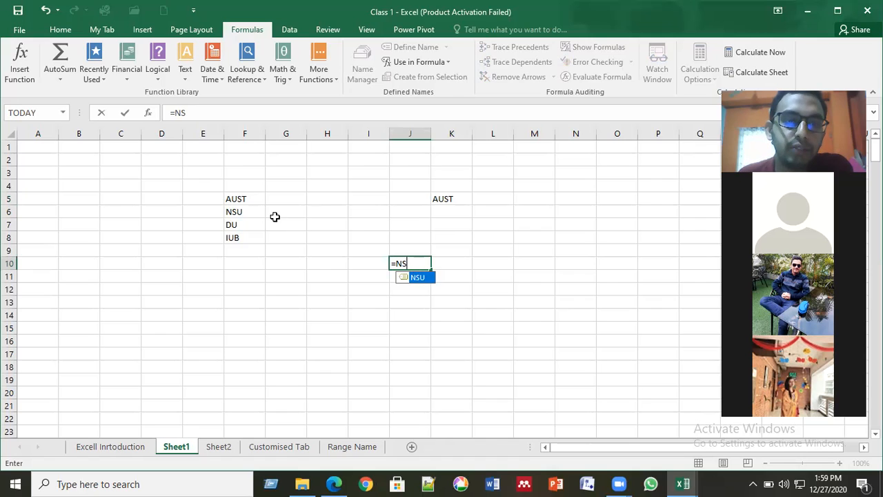
{"action": "key", "text": "Tab"}
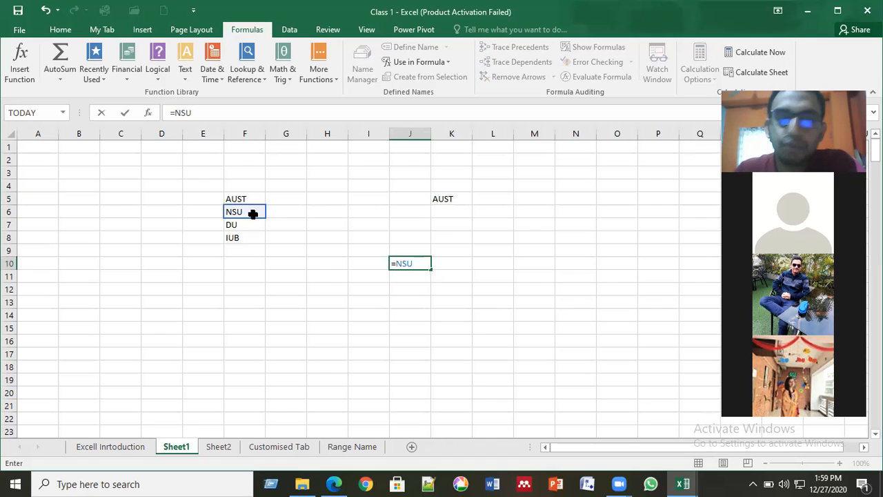
{"action": "key", "text": "Return"}
{"action": "key", "text": "Up"}
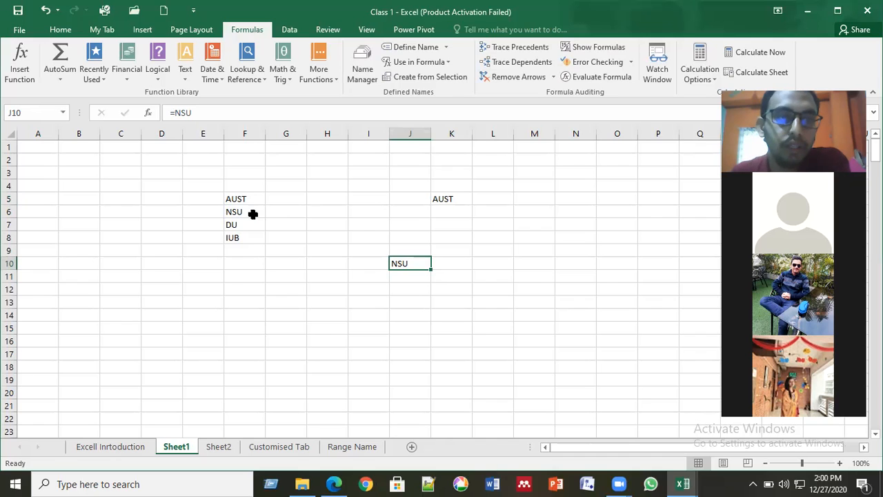
{"action": "left_click", "coordinate": [245, 210]}
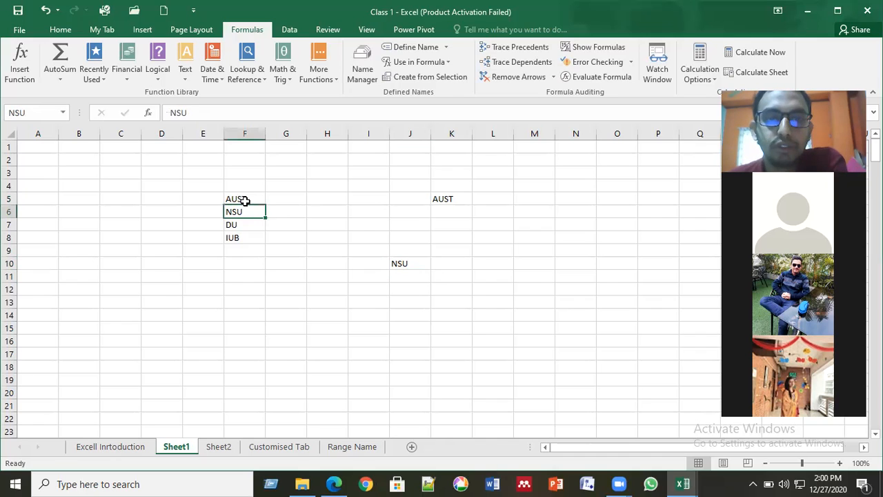
{"action": "left_click", "coordinate": [245, 199]}
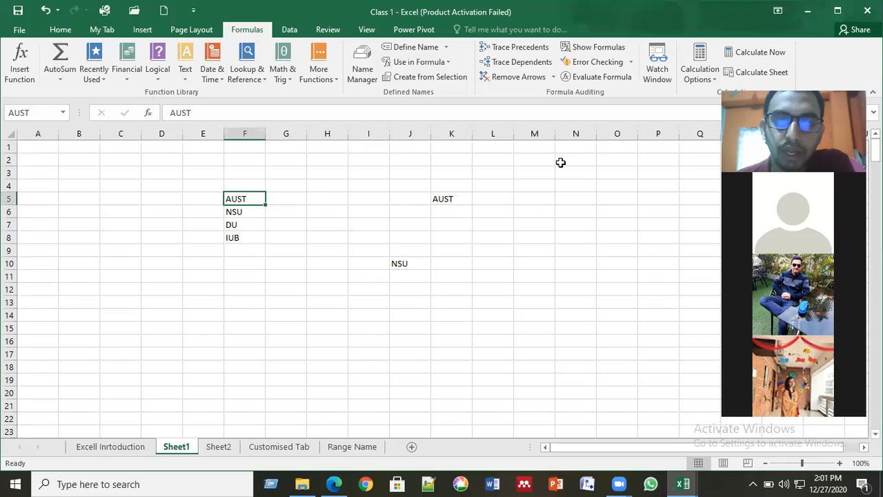
{"action": "left_click", "coordinate": [451, 196]}
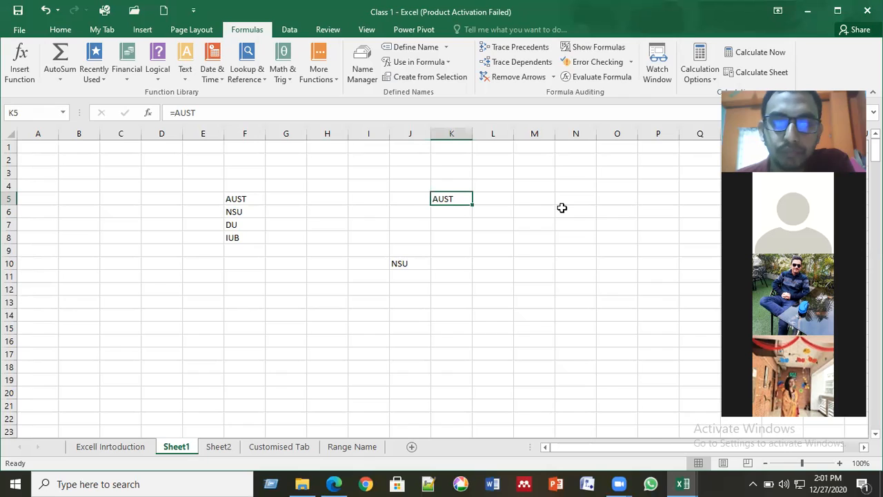
{"action": "left_click", "coordinate": [252, 199]}
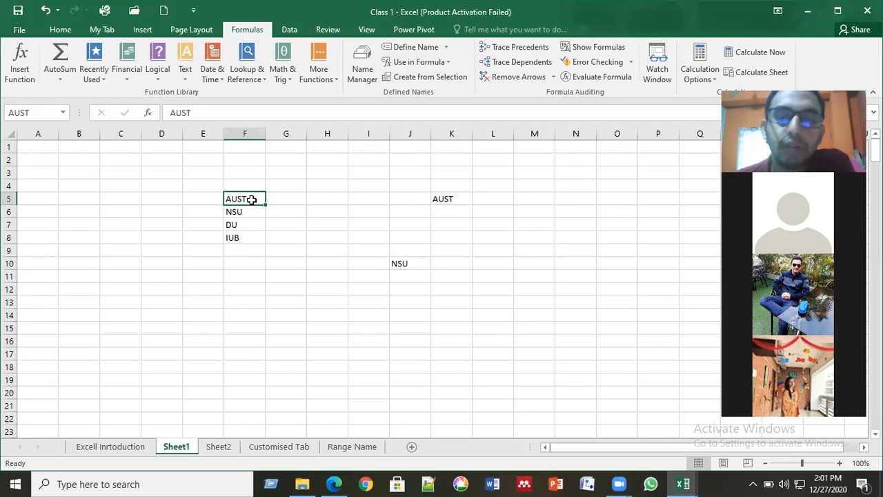
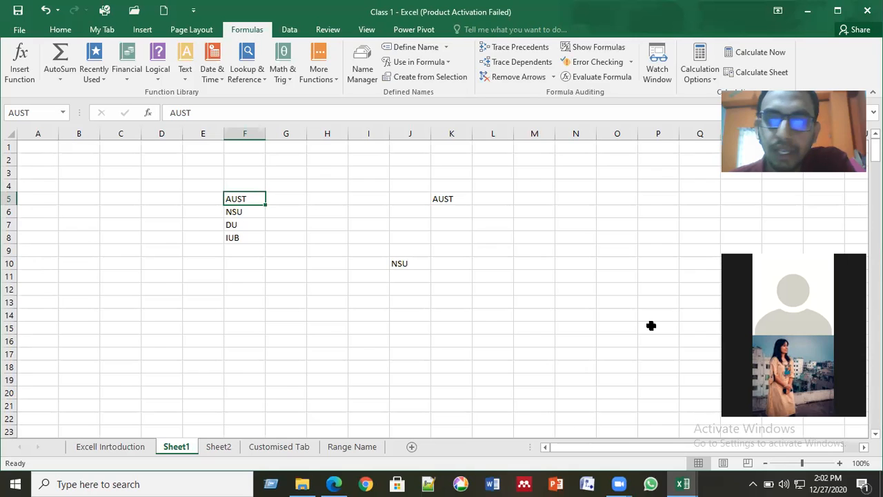
- Select F5:M12 and delete the AUST, NSU, DU and IUB entries
{"action": "left_click", "coordinate": [239, 212]}
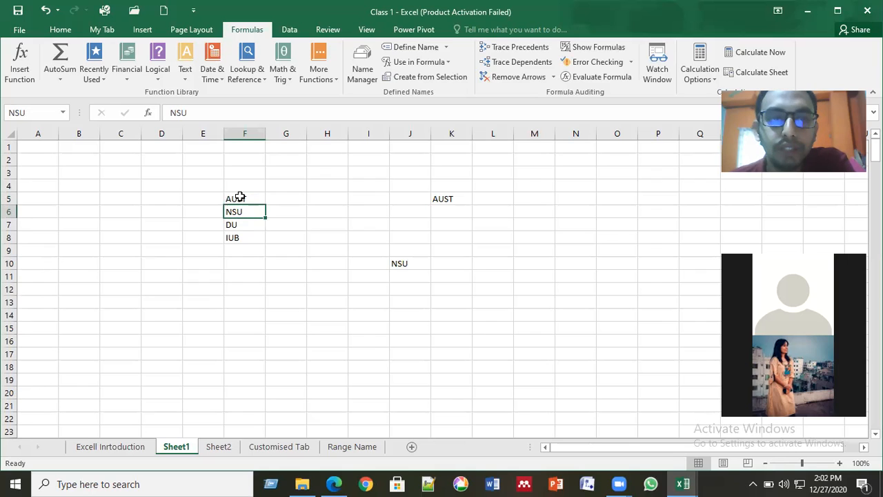
{"action": "left_click_drag", "start_coordinate": [239, 198], "coordinate": [259, 246]}
{"action": "left_click", "coordinate": [521, 291], "text": "shift"}
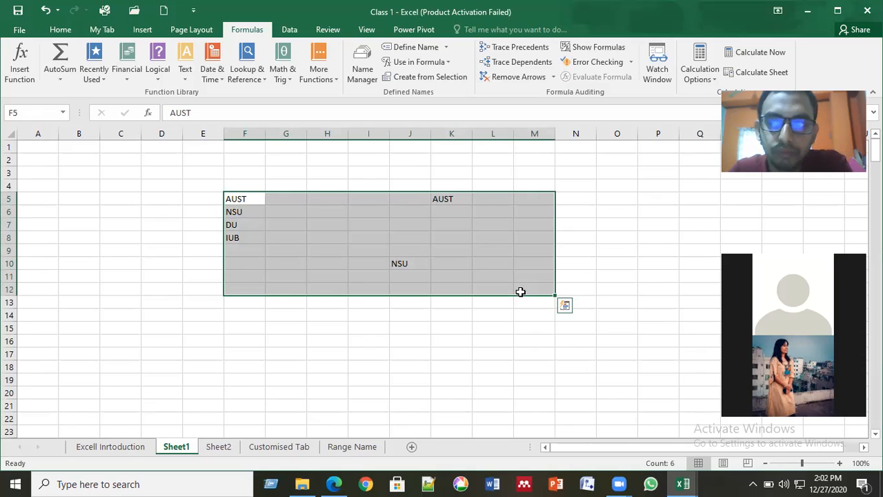
{"action": "key", "text": "Delete"}
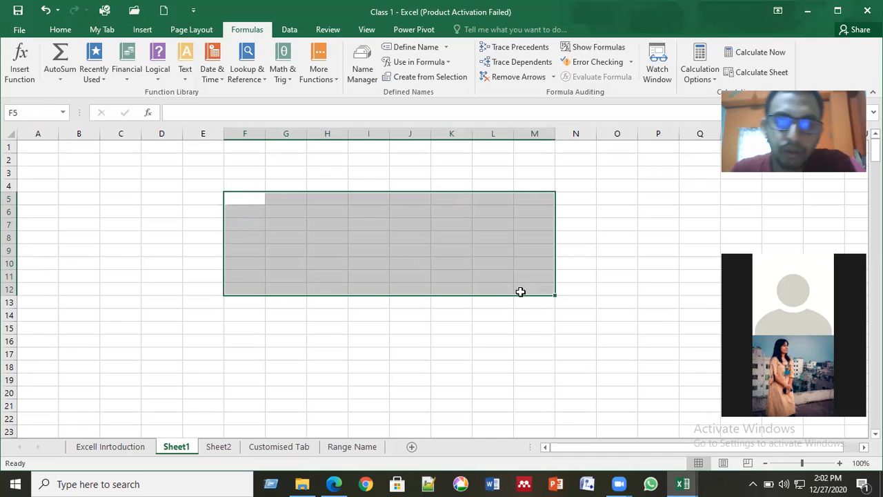
{"action": "left_click", "coordinate": [352, 447]}
{"action": "left_click", "coordinate": [343, 358]}
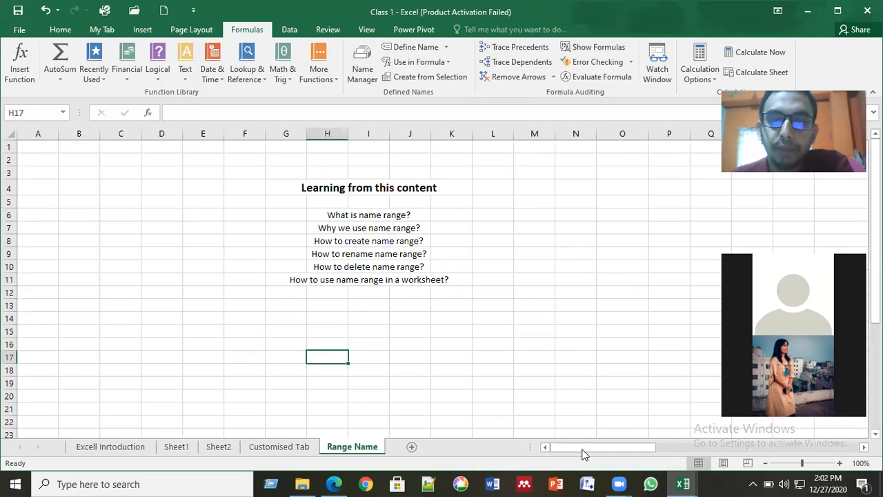
{"action": "left_click_drag", "start_coordinate": [583, 453], "coordinate": [609, 447]}
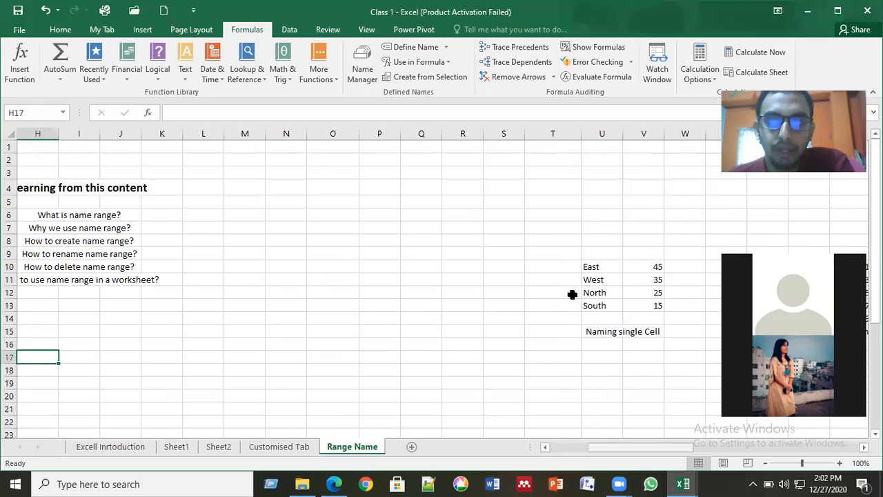
{"action": "left_click", "coordinate": [628, 280]}
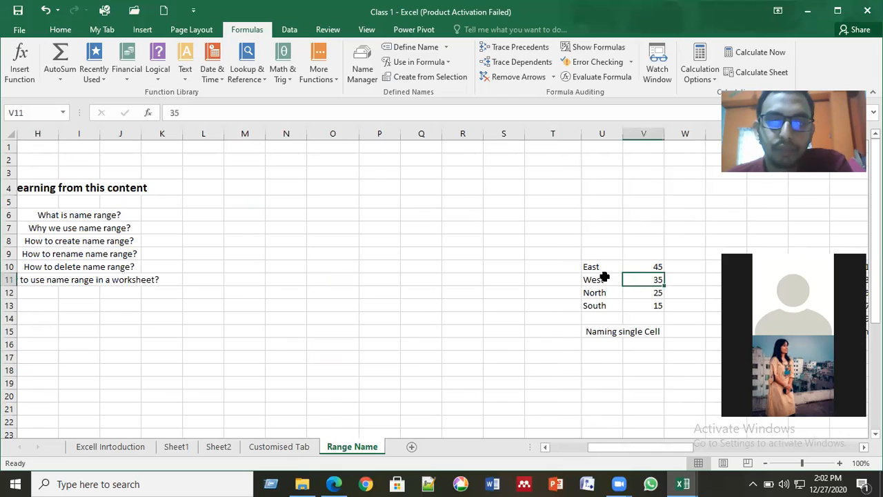
{"action": "key", "text": "Left"}
{"action": "left_click", "coordinate": [595, 266]}
{"action": "key", "text": "F2"}
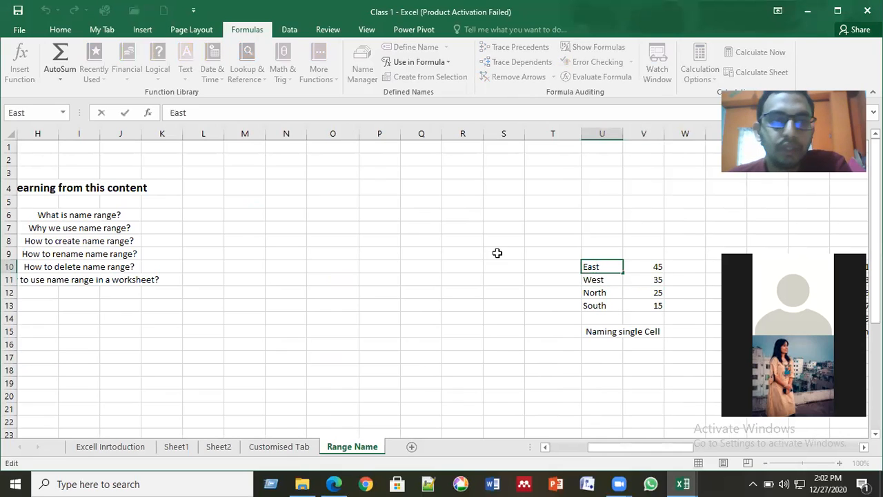
{"action": "left_click", "coordinate": [552, 264]}
{"action": "left_click", "coordinate": [394, 249]}
{"action": "left_click_drag", "start_coordinate": [566, 261], "coordinate": [658, 315]}
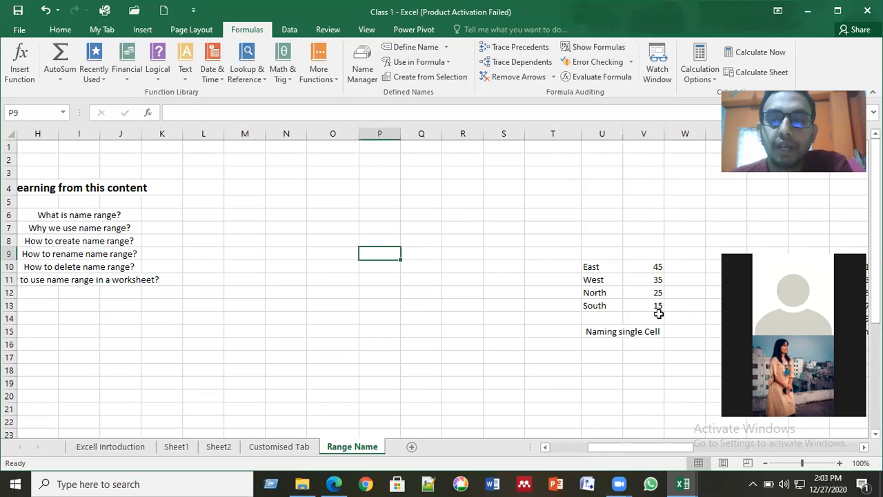
{"action": "left_click", "coordinate": [434, 304]}
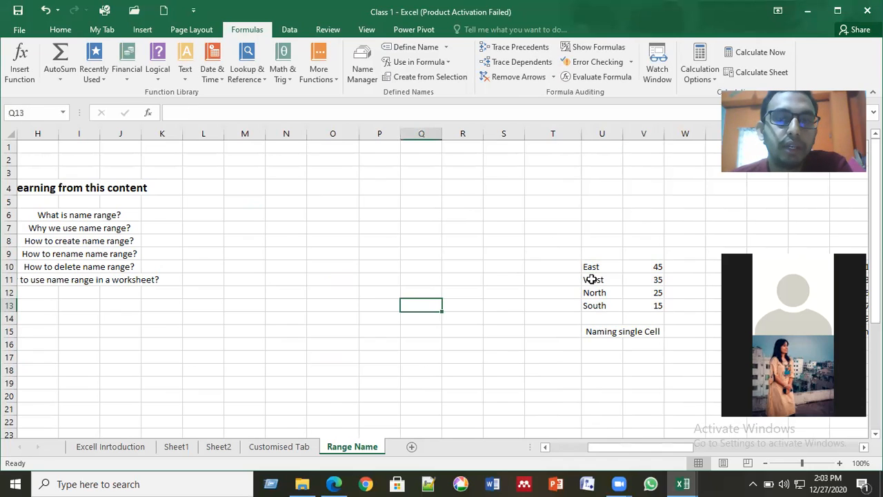
{"action": "left_click", "coordinate": [635, 265]}
{"action": "left_click", "coordinate": [592, 279]}
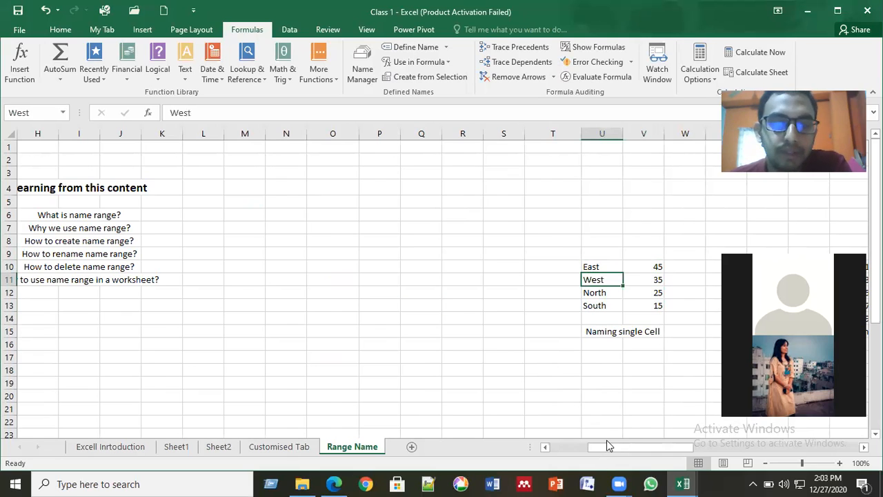
{"action": "left_click", "coordinate": [178, 447]}
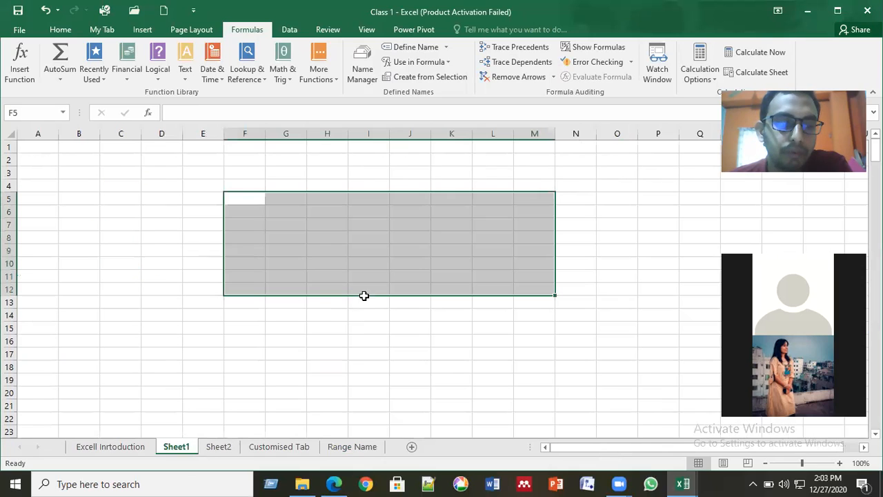
- Type the headers Name, ID, CGPA and Position across H7:K7
{"action": "left_click", "coordinate": [329, 225]}
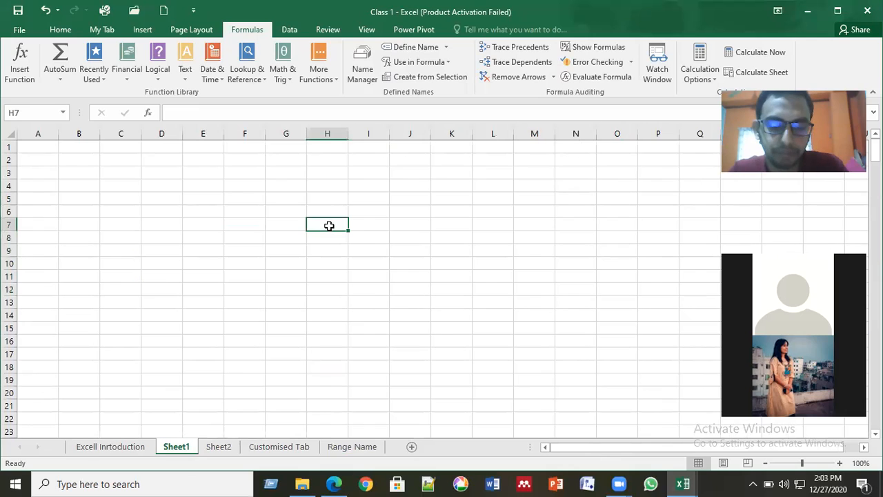
{"action": "type", "text": "Name"}
{"action": "key", "text": "Tab"}
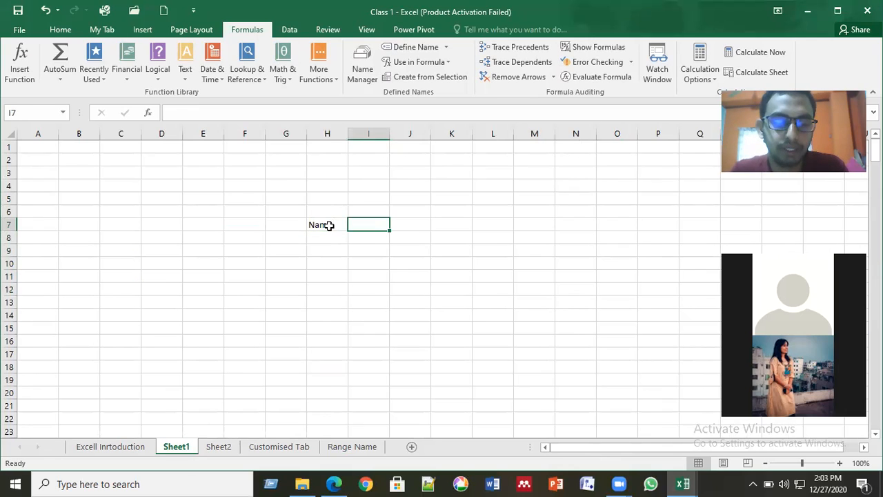
{"action": "type", "text": "ID"}
{"action": "key", "text": "Tab"}
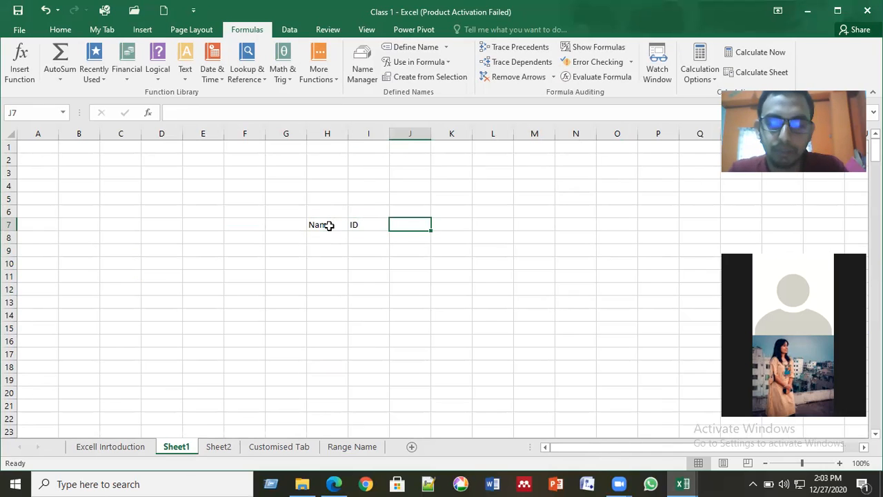
{"action": "type", "text": "CGPA"}
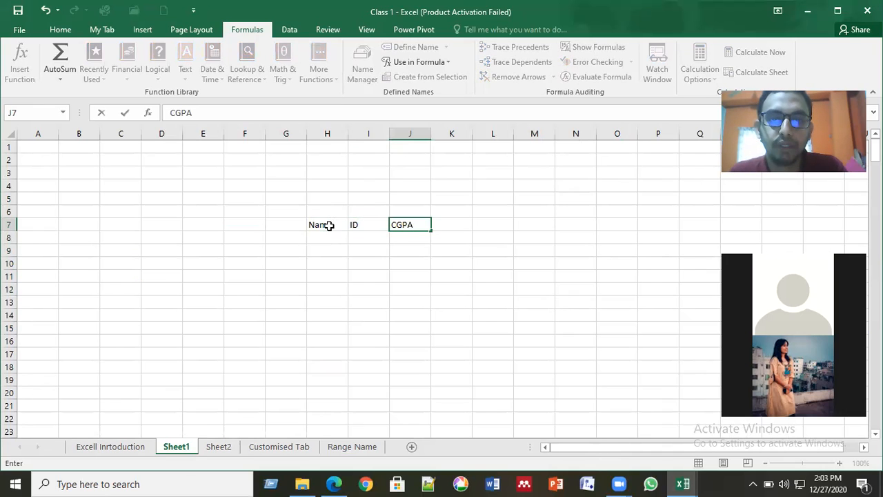
{"action": "key", "text": "Tab"}
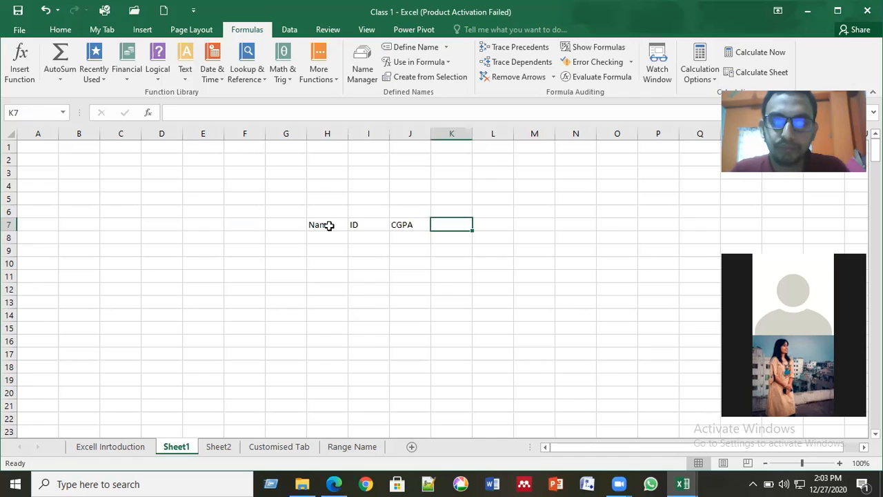
{"action": "type", "text": "pP"}
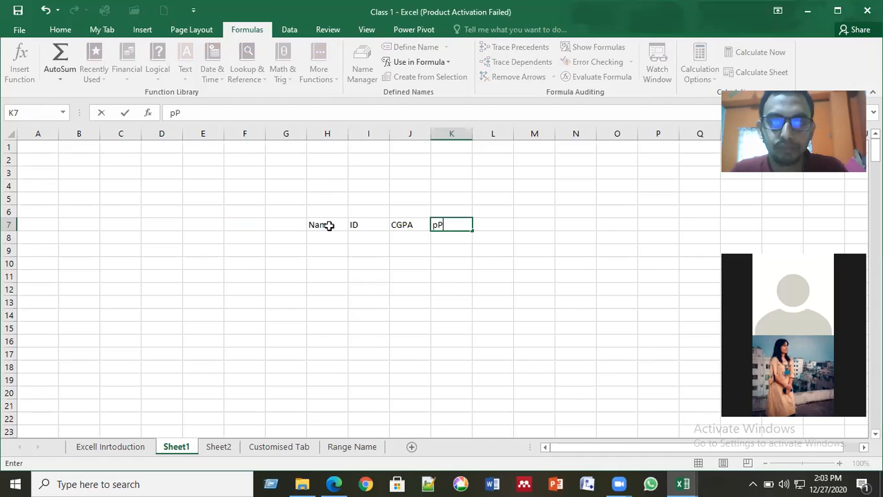
{"action": "key", "text": "BackSpace"}
{"action": "key", "text": "BackSpace"}
{"action": "type", "text": "Position"}
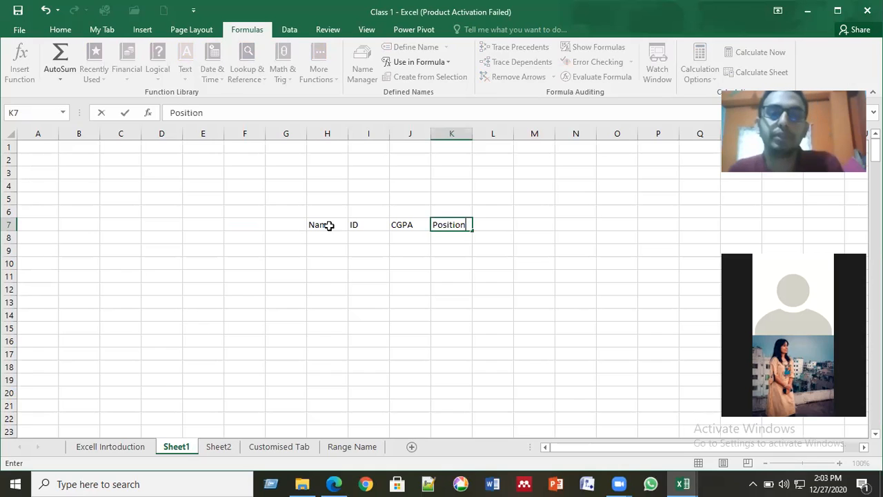
{"action": "key", "text": "Return"}
- Enter five student names in H8:H12 after clearing a test entry
{"action": "type", "text": "ab"}
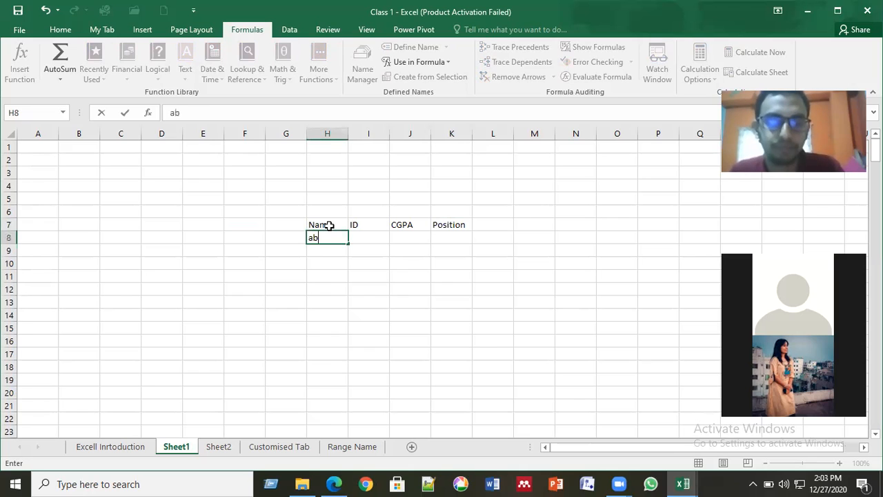
{"action": "type", "text": "c"}
{"action": "key", "text": "Return"}
{"action": "key", "text": "Up"}
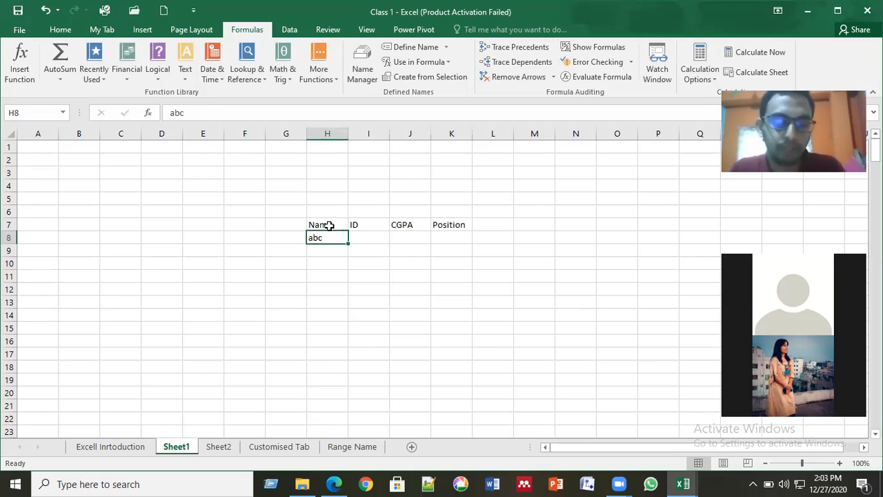
{"action": "key", "text": "BackSpace"}
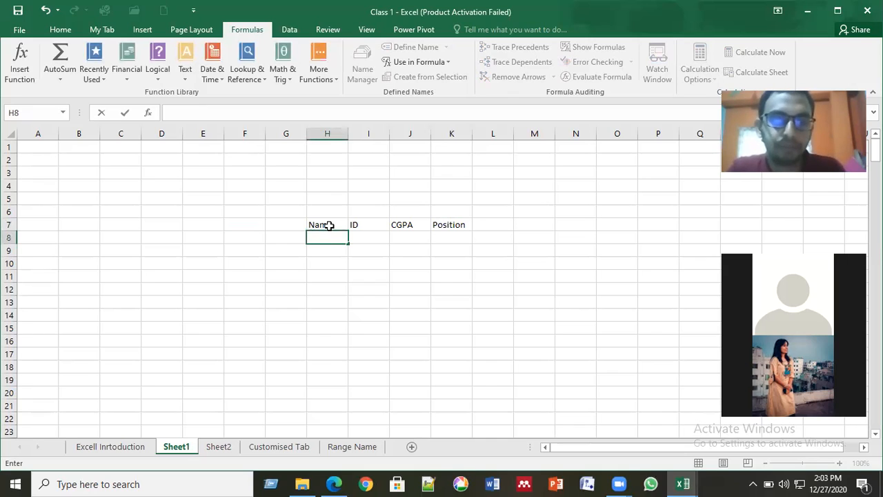
{"action": "type", "text": "Abhijee"}
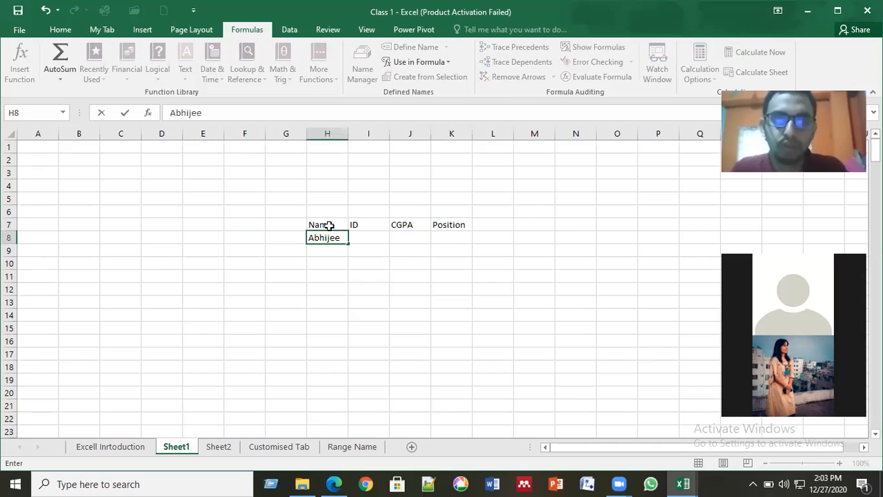
{"action": "type", "text": "t"}
{"action": "key", "text": "Return"}
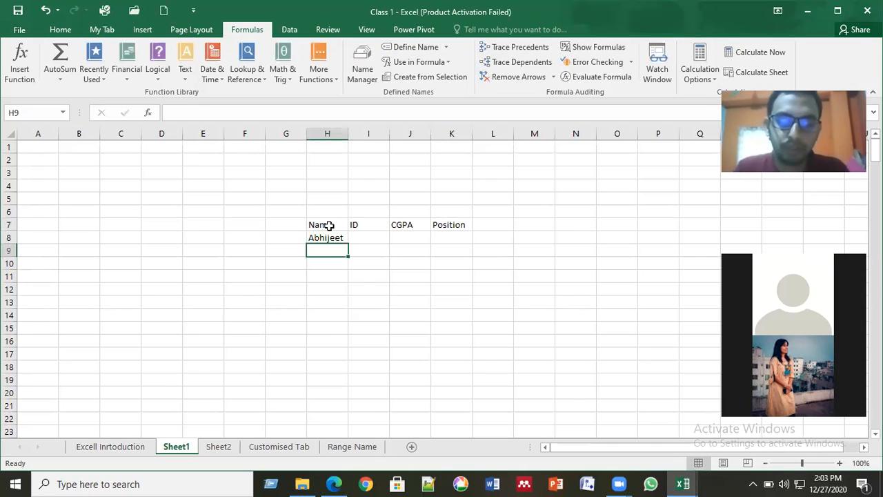
{"action": "type", "text": "Shamim"}
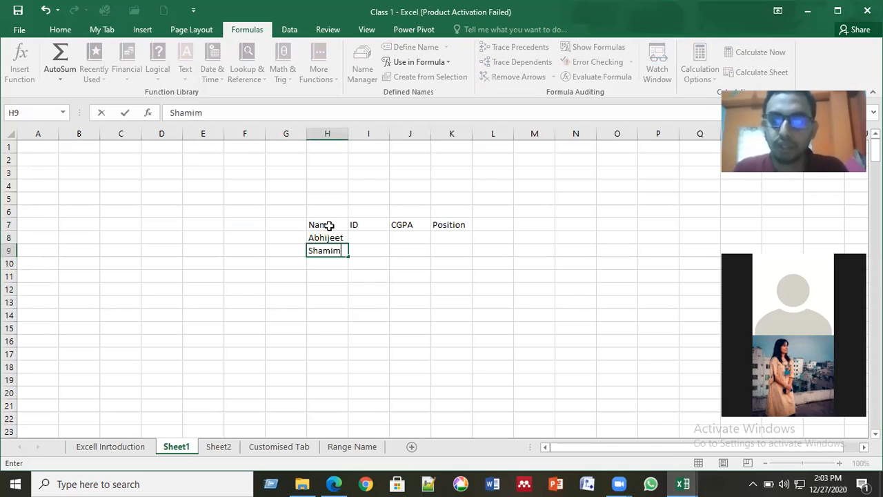
{"action": "key", "text": "Return"}
{"action": "type", "text": "A"}
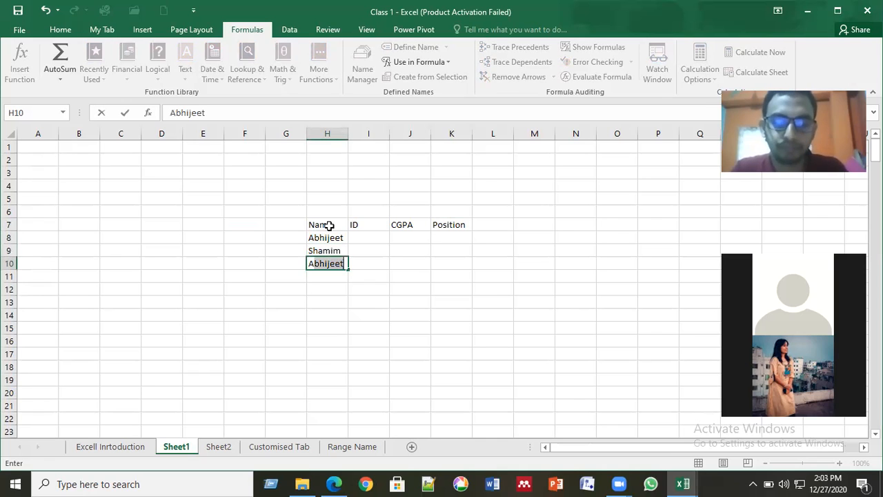
{"action": "type", "text": "y"}
{"action": "type", "text": "esh"}
{"action": "type", "text": "a"}
{"action": "key", "text": "Return"}
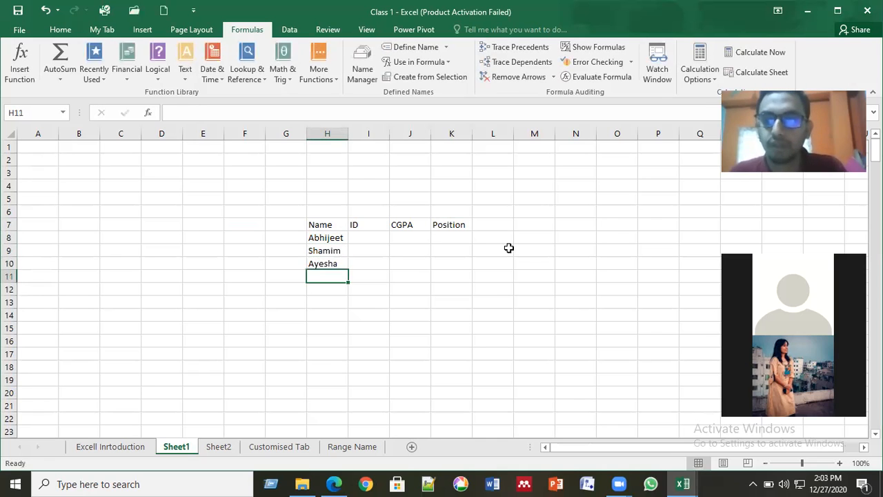
{"action": "type", "text": "Jannat"}
{"action": "key", "text": "Return"}
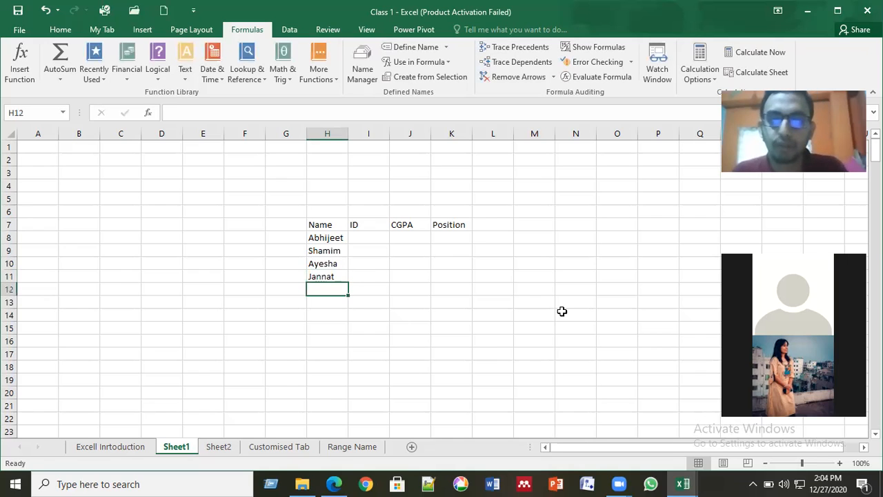
{"action": "type", "text": "Nil"}
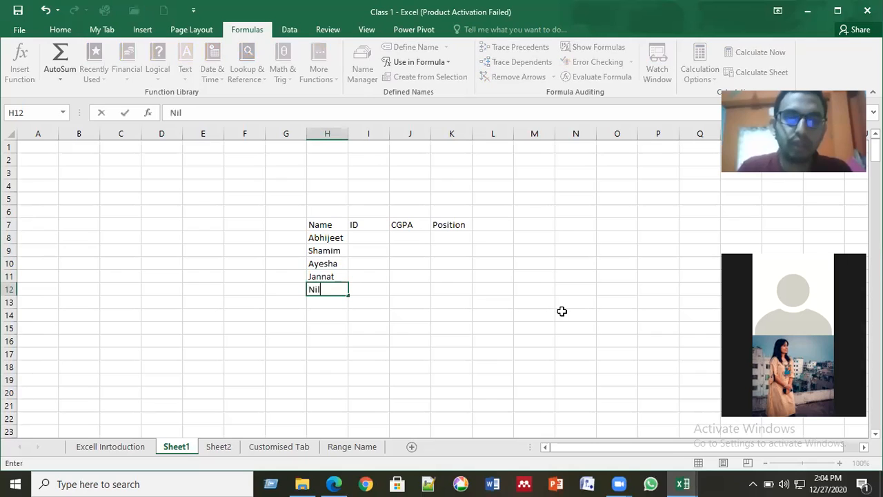
{"action": "type", "text": "oy"}
{"action": "key", "text": "Right"}
{"action": "key", "text": "Up"}
{"action": "key", "text": "Up"}
{"action": "key", "text": "Up"}
{"action": "key", "text": "Up"}
- Enter the IDs 111, 112, 113, 114 and 115 in I8:I12
{"action": "type", "text": "11"}
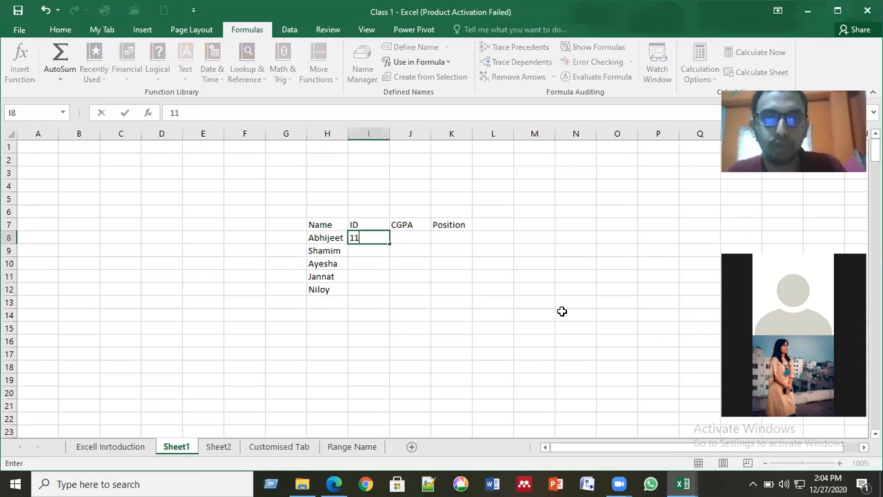
{"action": "type", "text": "1"}
{"action": "key", "text": "Return"}
{"action": "type", "text": "112"}
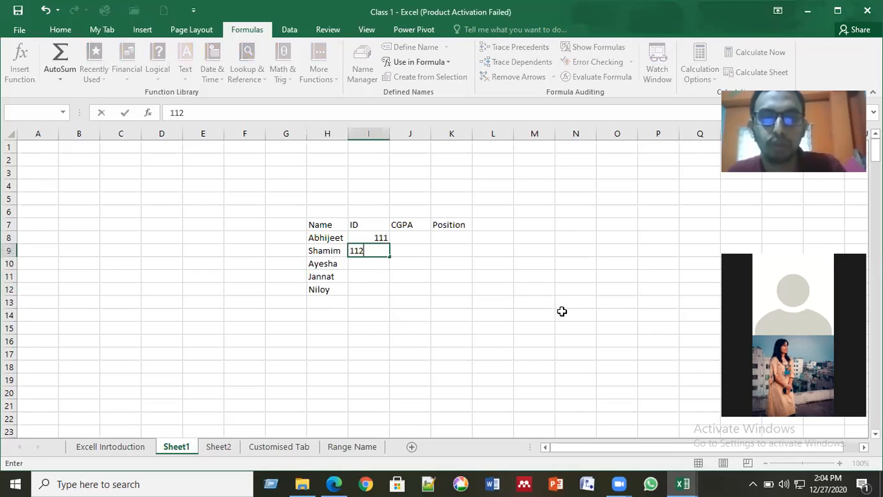
{"action": "key", "text": "Return"}
{"action": "type", "text": "113"}
{"action": "key", "text": "Return"}
{"action": "type", "text": "114"}
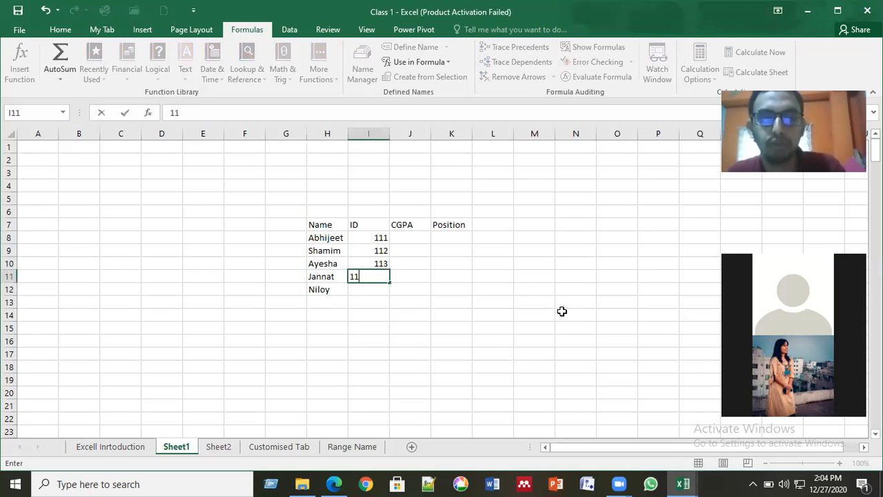
{"action": "key", "text": "Return"}
{"action": "type", "text": "115"}
{"action": "key", "text": "Tab"}
{"action": "key", "text": "Up"}
{"action": "key", "text": "Up"}
{"action": "key", "text": "Up"}
{"action": "key", "text": "Up"}
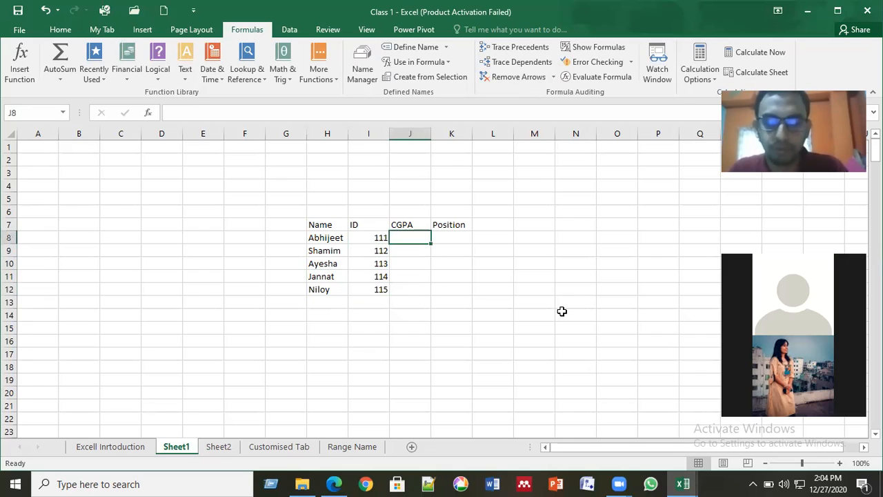
- Enter the CGPAs 3.75, 3.85, 3.99, 3.98 and 3.99 in J8:J12
{"action": "type", "text": "3."}
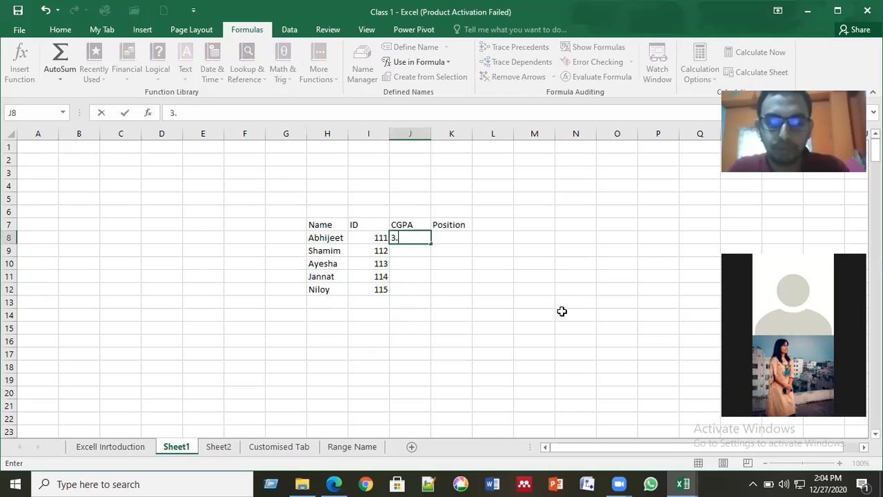
{"action": "type", "text": "75"}
{"action": "key", "text": "Return"}
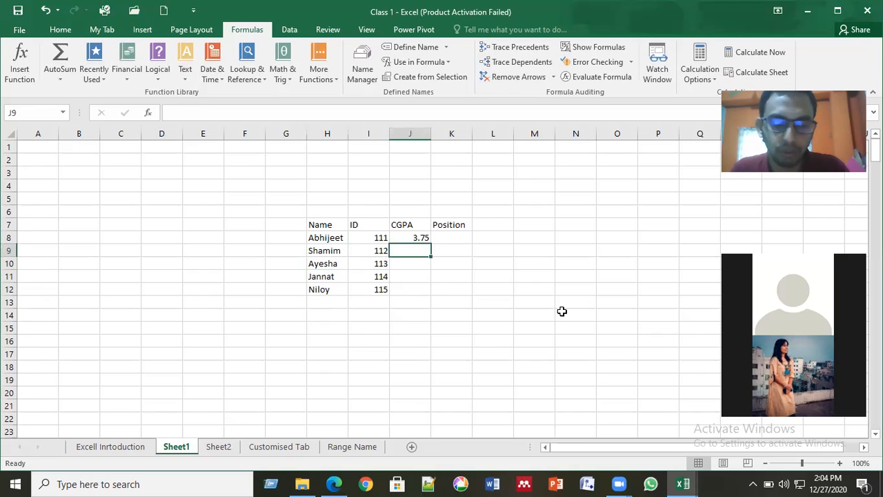
{"action": "type", "text": "3.85"}
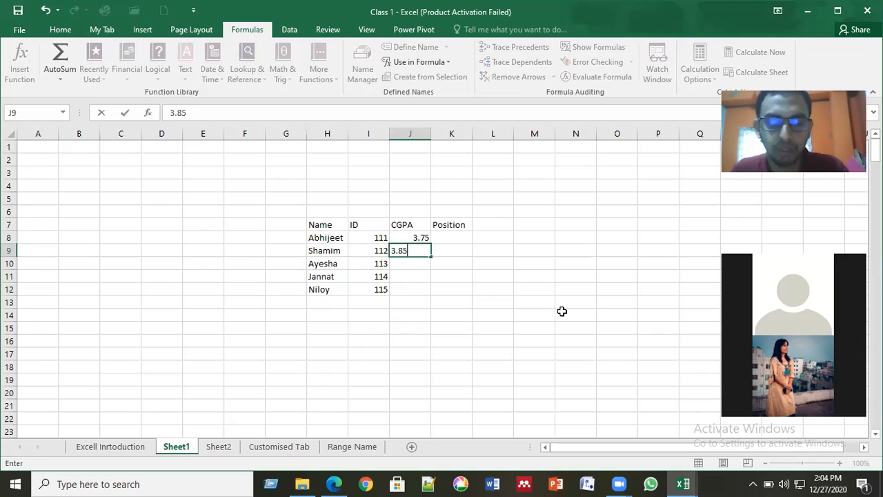
{"action": "key", "text": "Return"}
{"action": "type", "text": "3."}
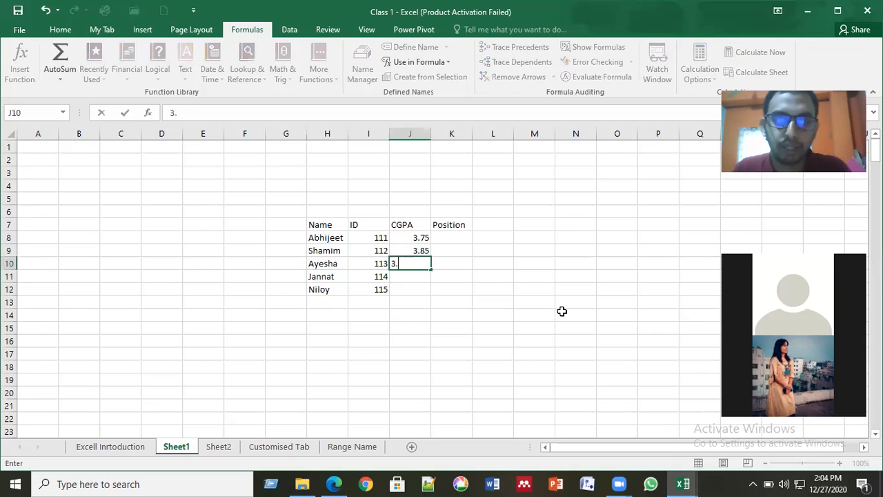
{"action": "type", "text": "99"}
{"action": "key", "text": "Return"}
{"action": "type", "text": "3.98"}
{"action": "key", "text": "Return"}
{"action": "type", "text": "3.99"}
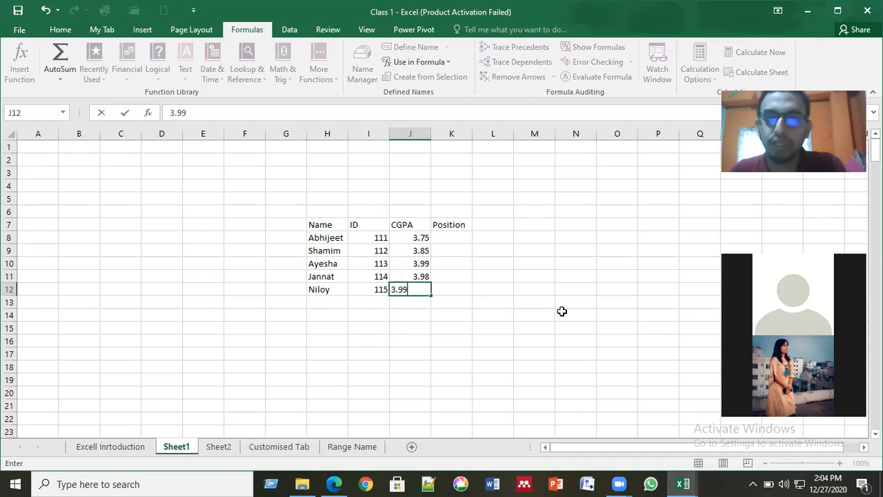
{"action": "key", "text": "Right"}
- Fill K8:K12 with positions 4th, 3rd, 1st, 2nd, 1st, working upward from K12
{"action": "key", "text": "Up"}
{"action": "key", "text": "Up"}
{"action": "key", "text": "Up"}
{"action": "key", "text": "Up"}
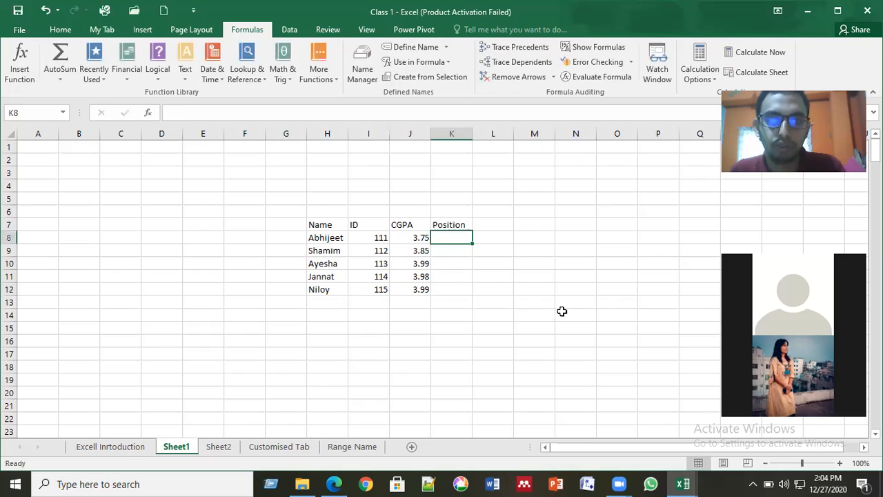
{"action": "key", "text": "Down"}
{"action": "key", "text": "Down"}
{"action": "key", "text": "Down"}
{"action": "key", "text": "Down"}
{"action": "type", "text": "1"}
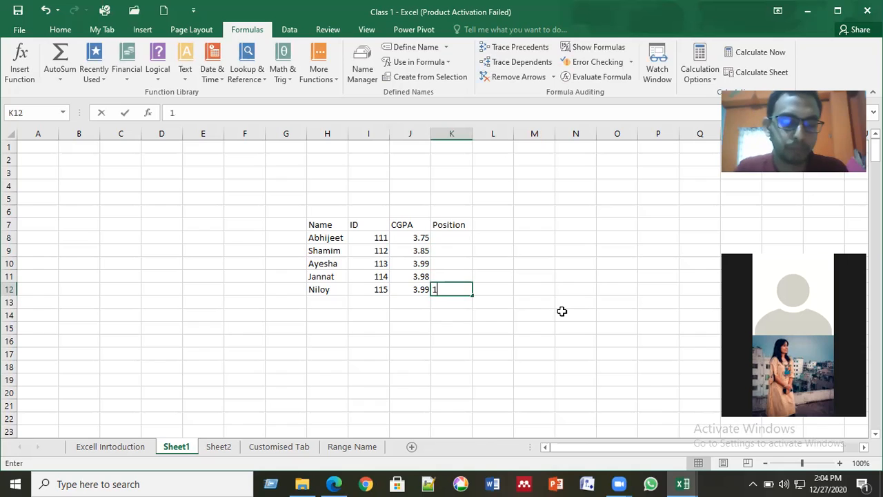
{"action": "type", "text": "st"}
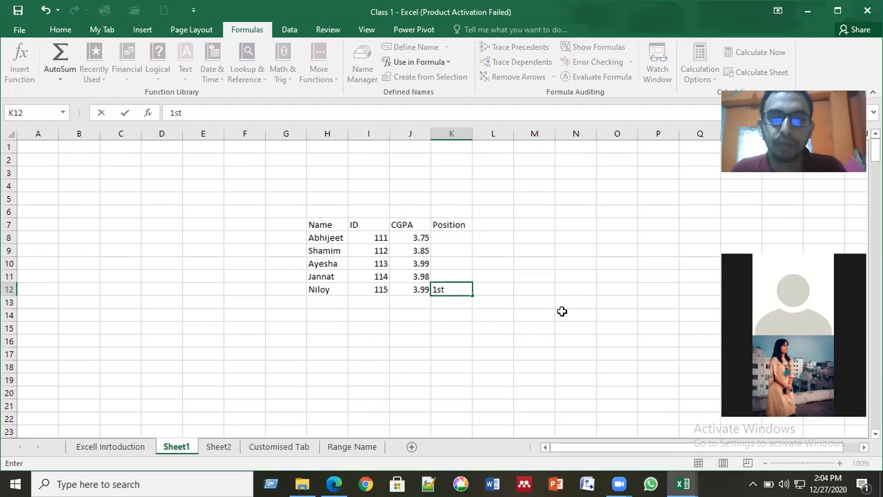
{"action": "key", "text": "Up"}
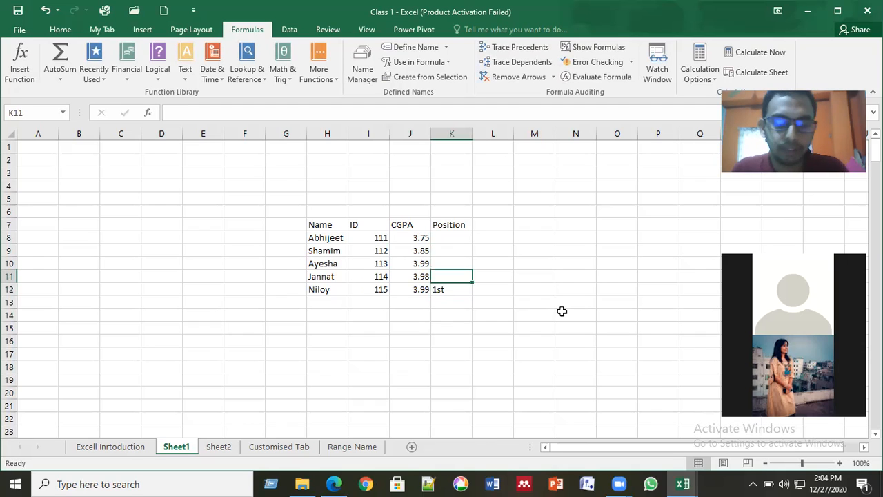
{"action": "type", "text": "2nd"}
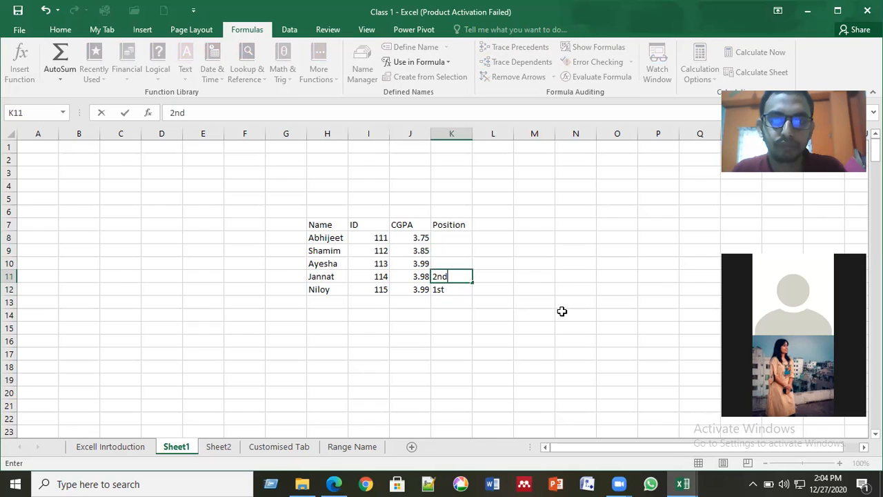
{"action": "key", "text": "Up"}
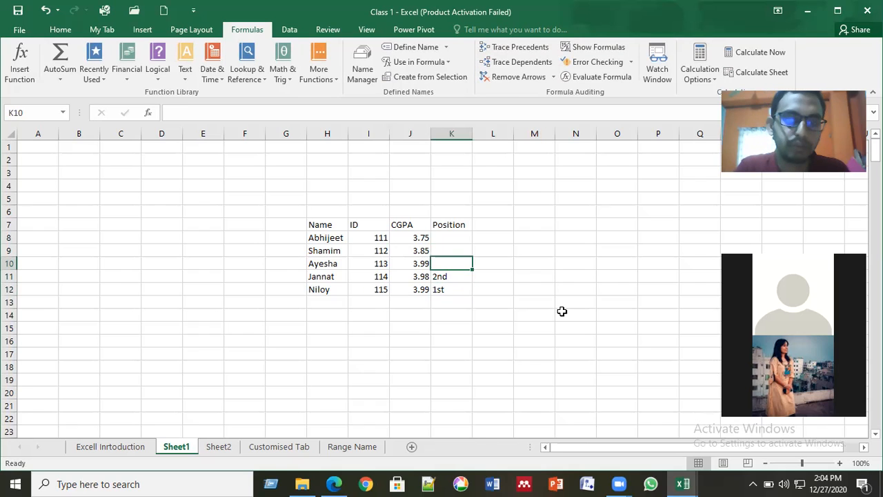
{"action": "type", "text": "1st"}
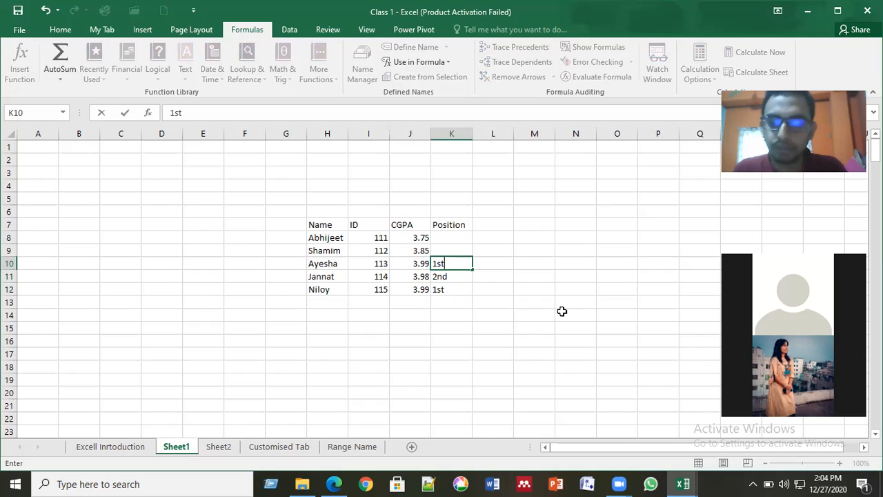
{"action": "key", "text": "Return"}
{"action": "key", "text": "Up"}
{"action": "key", "text": "Up"}
{"action": "type", "text": "3rd"}
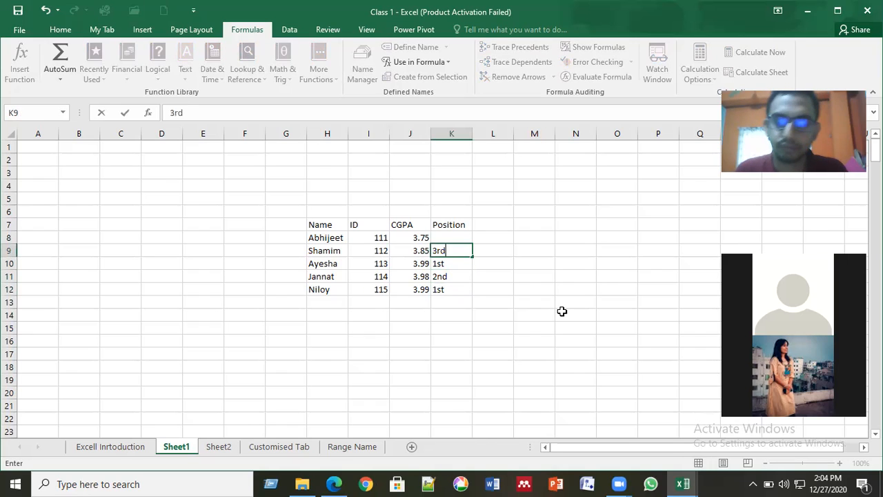
{"action": "key", "text": "ctrl+Return"}
{"action": "key", "text": "Up"}
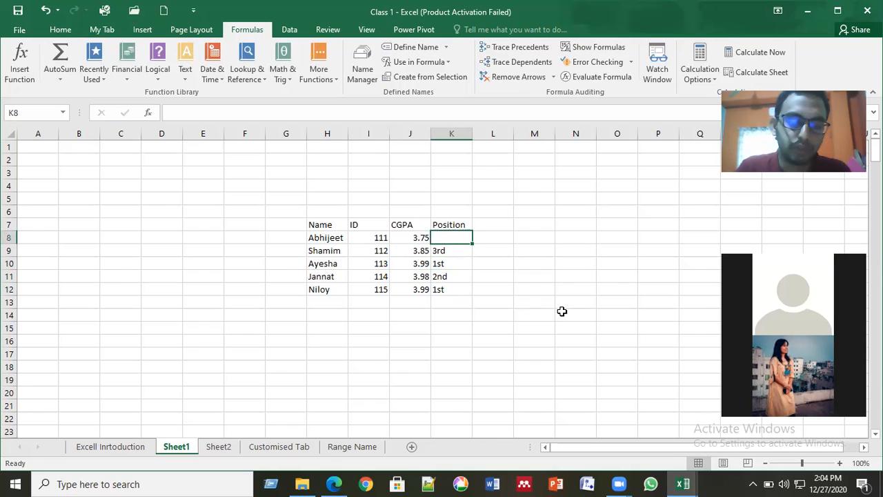
{"action": "type", "text": "4th"}
{"action": "key", "text": "Return"}
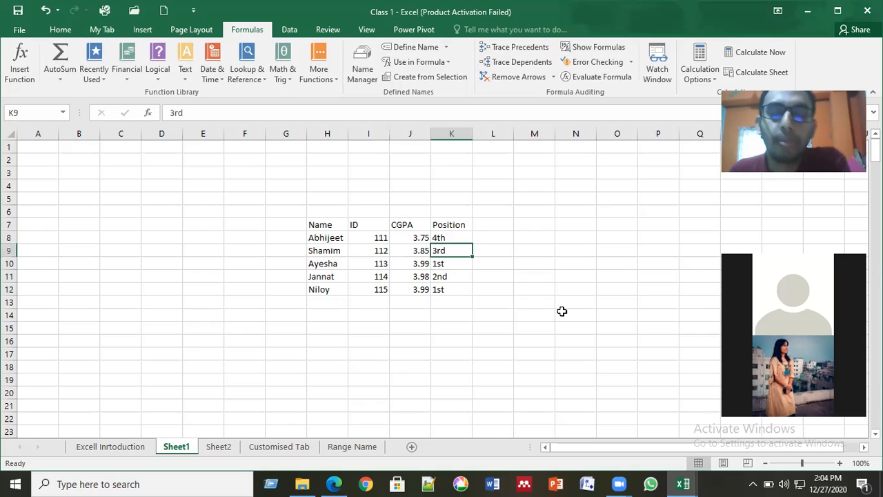
{"action": "key", "text": "Up"}
{"action": "key", "text": "Up"}
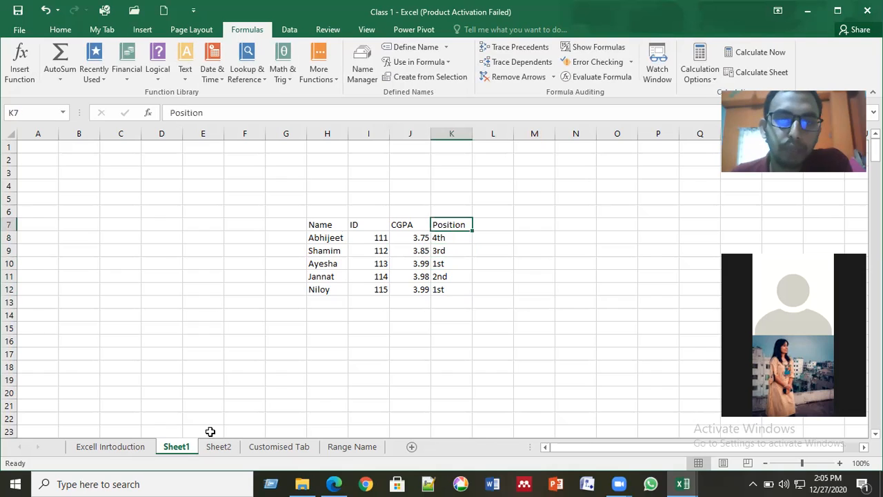
{"action": "left_click", "coordinate": [318, 235]}
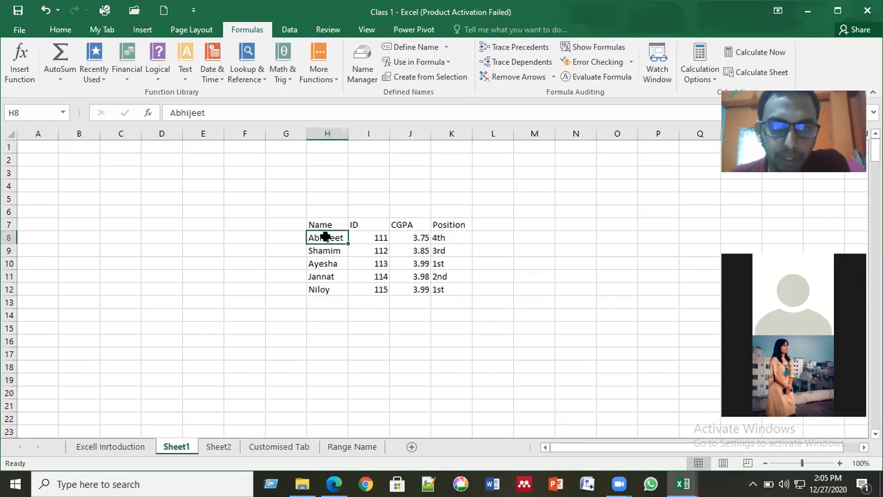
{"action": "left_click_drag", "start_coordinate": [325, 237], "coordinate": [387, 238]}
{"action": "left_click_drag", "start_coordinate": [449, 299], "coordinate": [451, 296]}
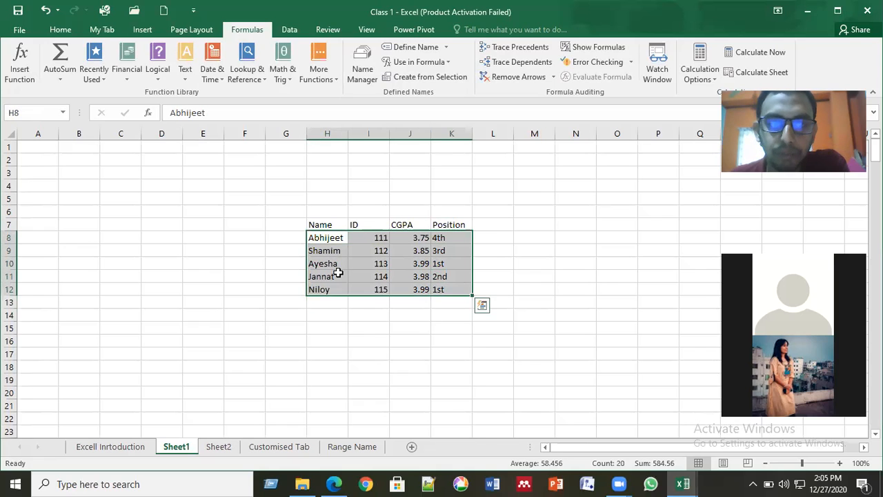
{"action": "left_click", "coordinate": [338, 274]}
{"action": "left_click", "coordinate": [327, 236]}
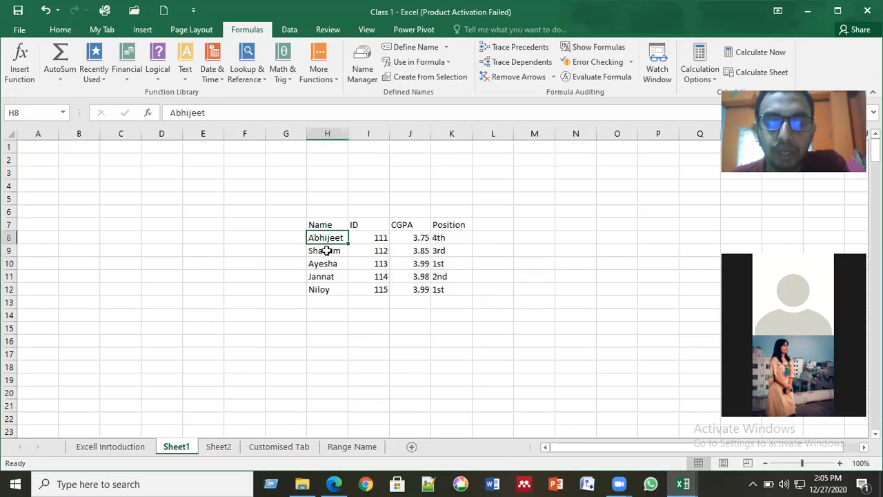
{"action": "left_click", "coordinate": [443, 237]}
{"action": "left_click", "coordinate": [323, 235]}
{"action": "left_click_drag", "start_coordinate": [327, 235], "coordinate": [448, 289]}
{"action": "left_click", "coordinate": [339, 301]}
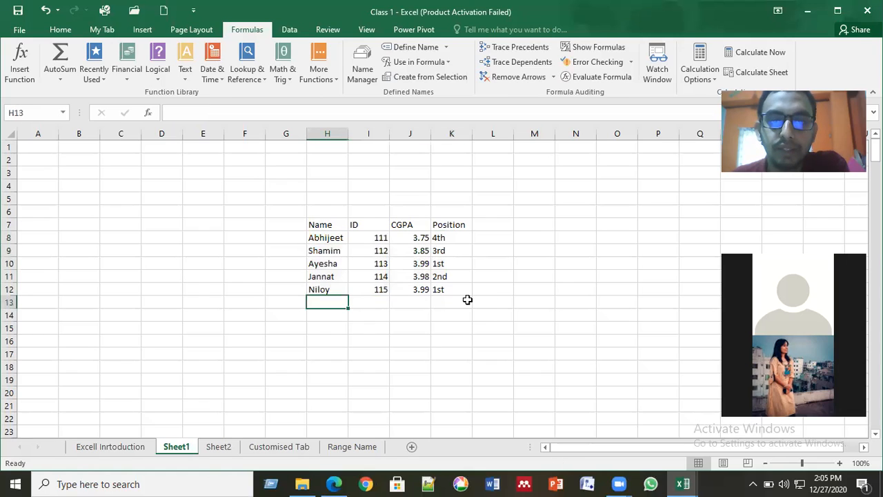
{"action": "left_click", "coordinate": [467, 299]}
{"action": "left_click", "coordinate": [337, 301]}
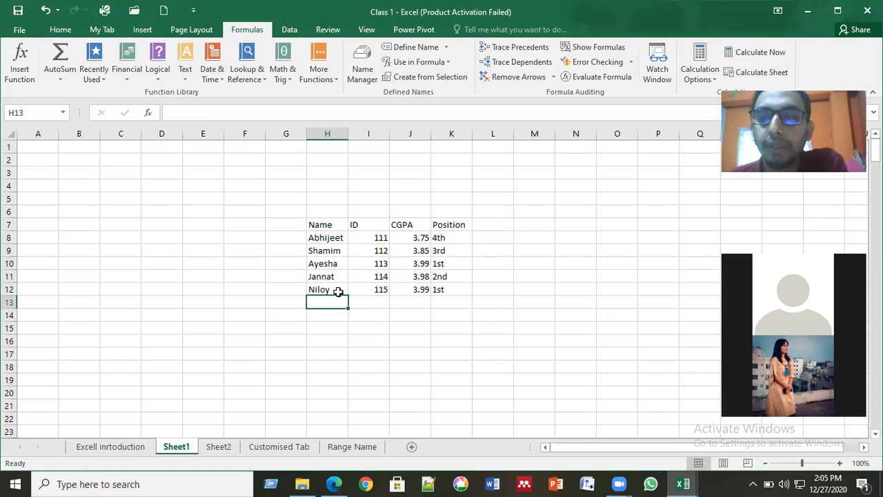
{"action": "left_click", "coordinate": [454, 289]}
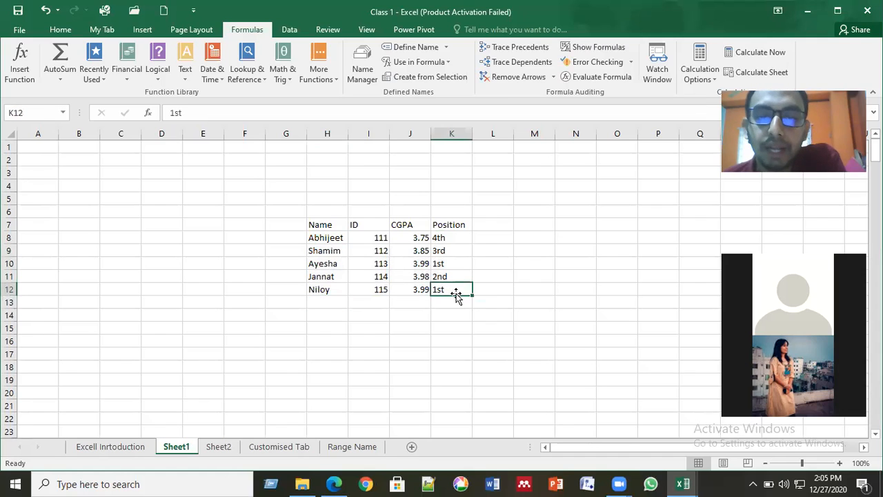
{"action": "left_click", "coordinate": [419, 288]}
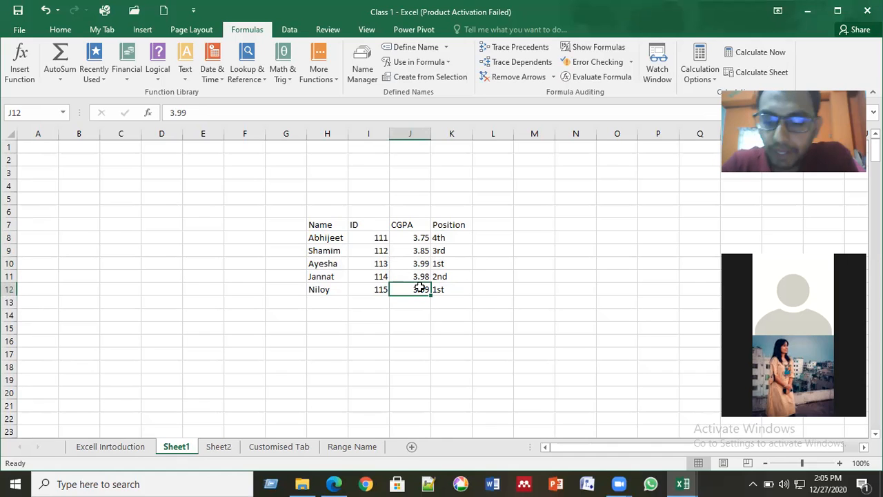
{"action": "key", "text": "Left"}
{"action": "key", "text": "Left"}
{"action": "key", "text": "Left"}
{"action": "key", "text": "Right"}
{"action": "key", "text": "Right"}
{"action": "key", "text": "Right"}
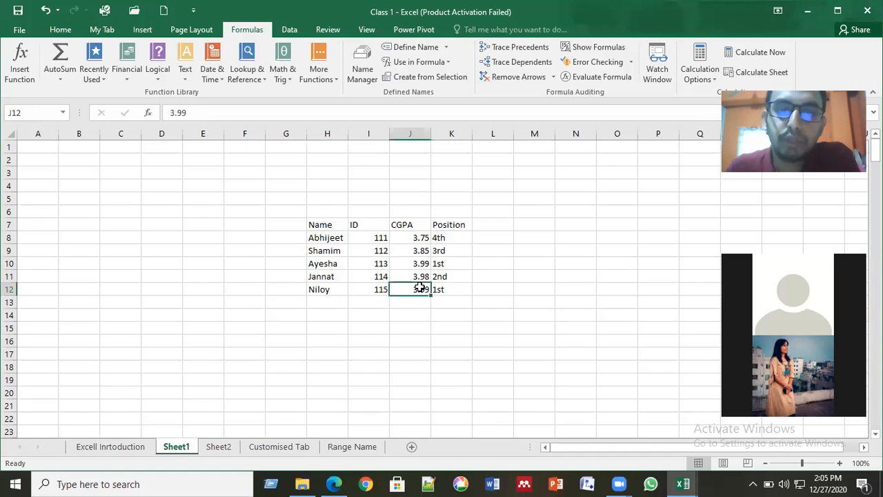
{"action": "key", "text": "Left"}
{"action": "key", "text": "Left"}
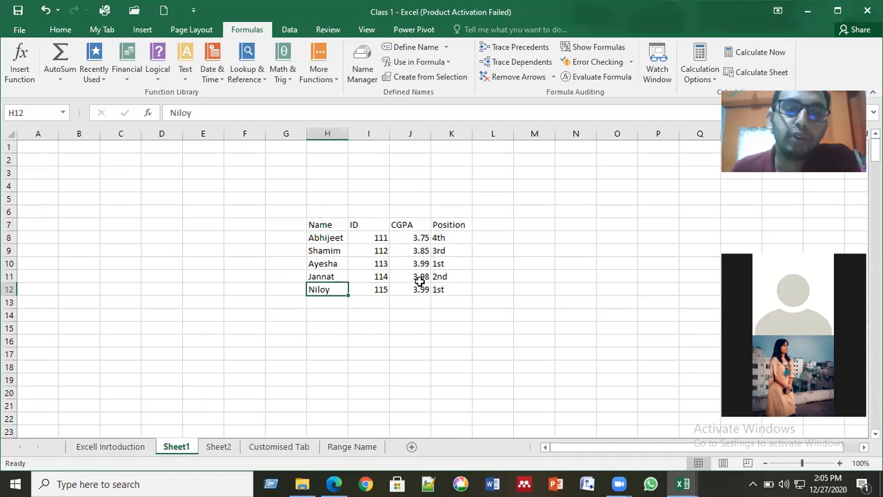
{"action": "left_click", "coordinate": [366, 329]}
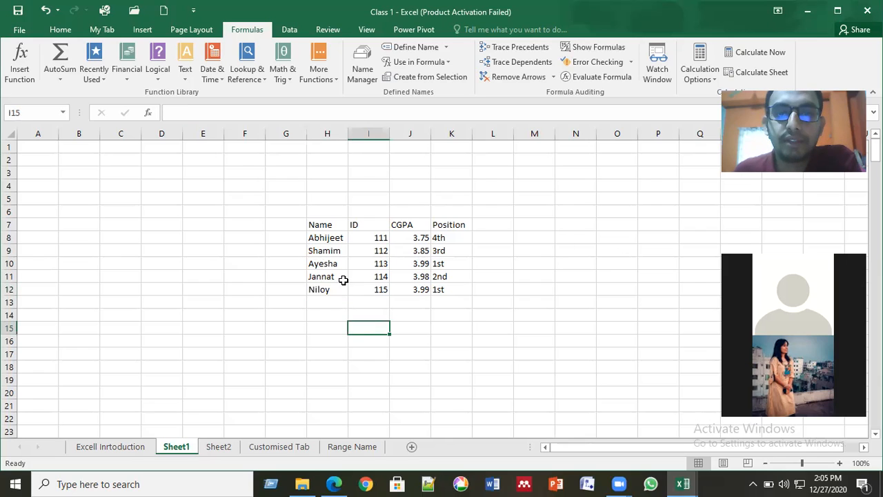
{"action": "left_click", "coordinate": [314, 238]}
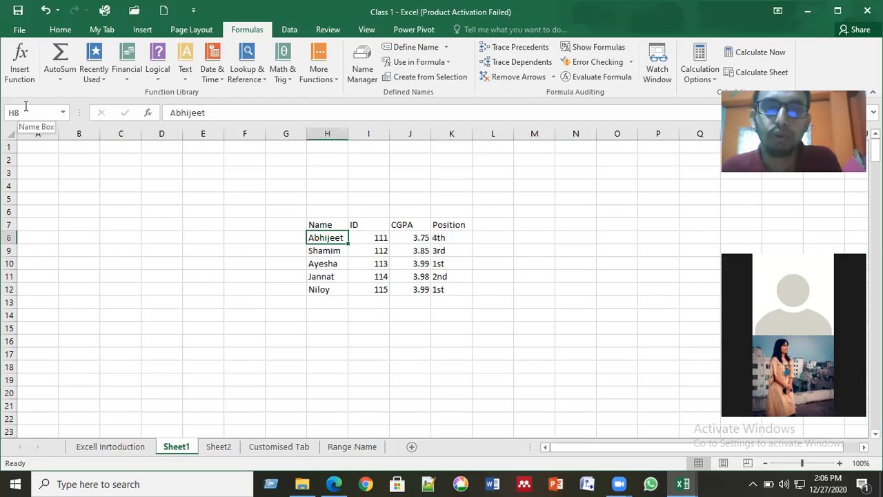
- Look over the table with the arrow keys, then select the records H8:K12
{"action": "key", "text": "Right"}
{"action": "key", "text": "Right"}
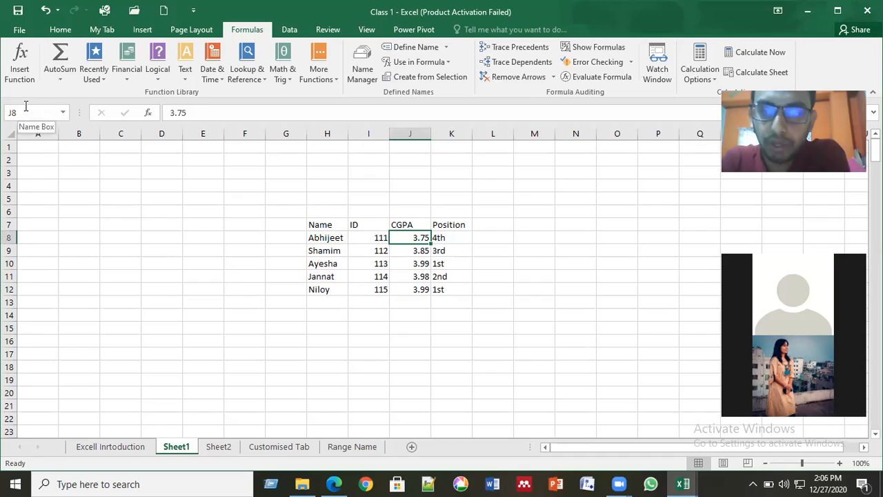
{"action": "key", "text": "Down"}
{"action": "key", "text": "Down"}
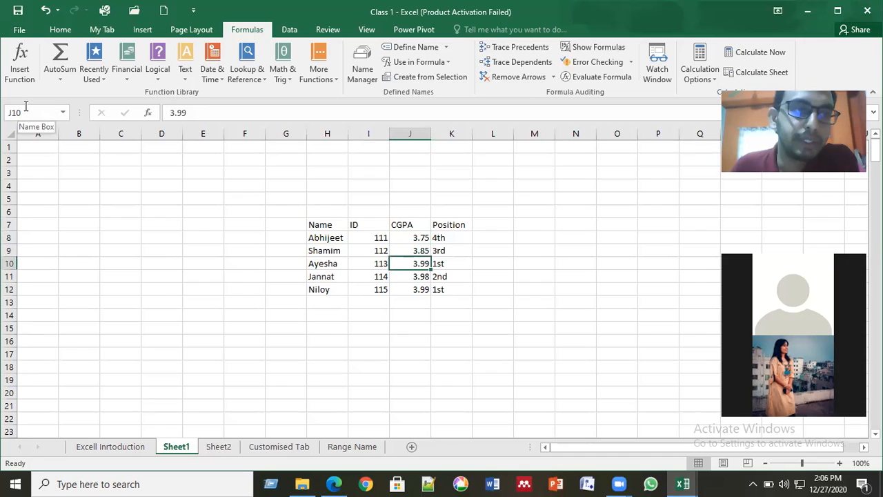
{"action": "key", "text": "Down"}
{"action": "key", "text": "Left"}
{"action": "key", "text": "Left"}
{"action": "key", "text": "Left"}
{"action": "key", "text": "Right"}
{"action": "key", "text": "Right"}
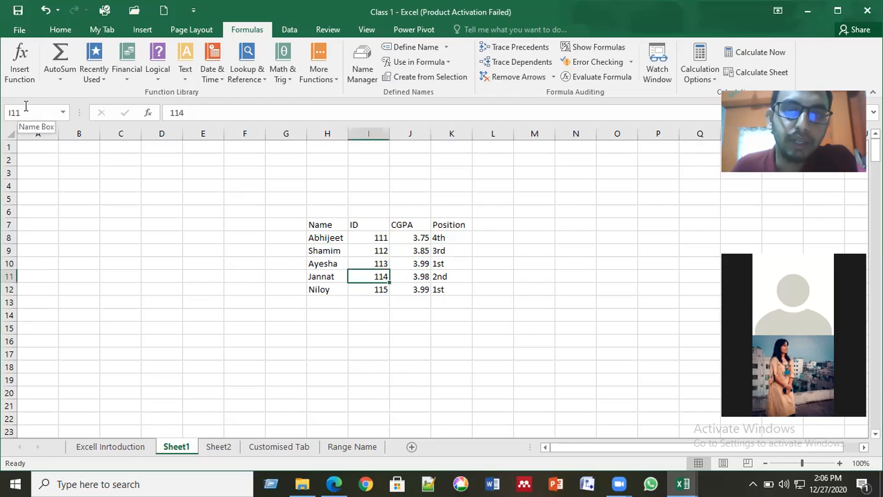
{"action": "key", "text": "Right"}
{"action": "key", "text": "Right"}
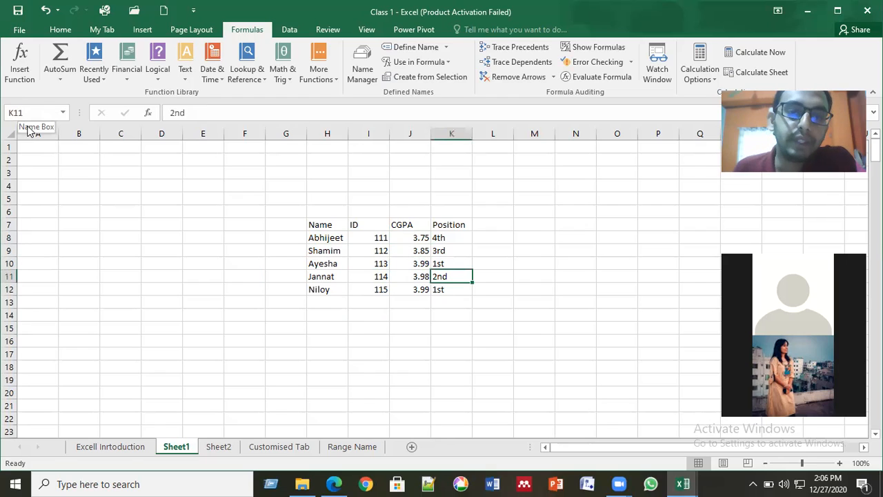
{"action": "left_click", "coordinate": [325, 238]}
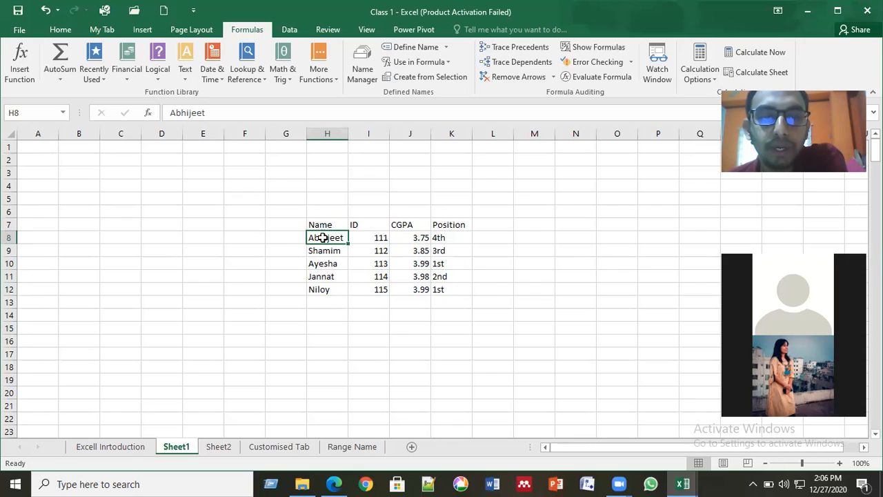
{"action": "left_click_drag", "start_coordinate": [320, 237], "coordinate": [438, 292]}
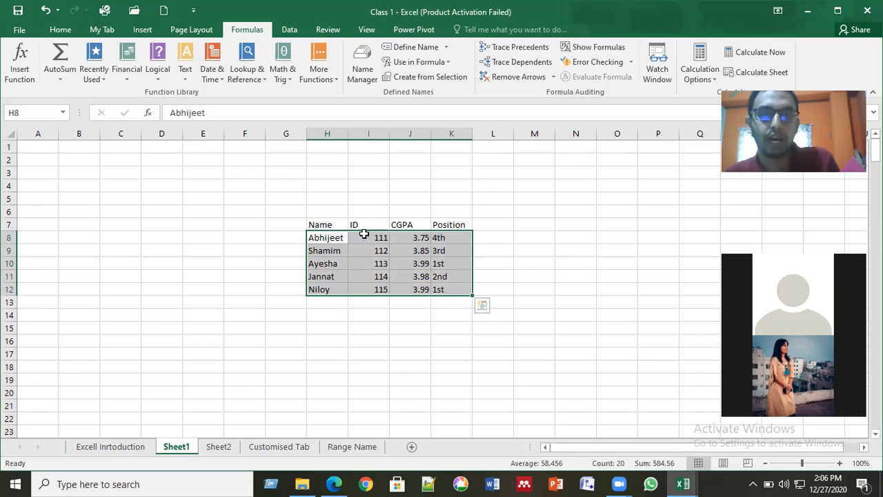
- Copy the records H8:K12 to H13, then select the full range H8:K17
{"action": "key", "text": "ctrl+c"}
{"action": "left_click", "coordinate": [329, 299]}
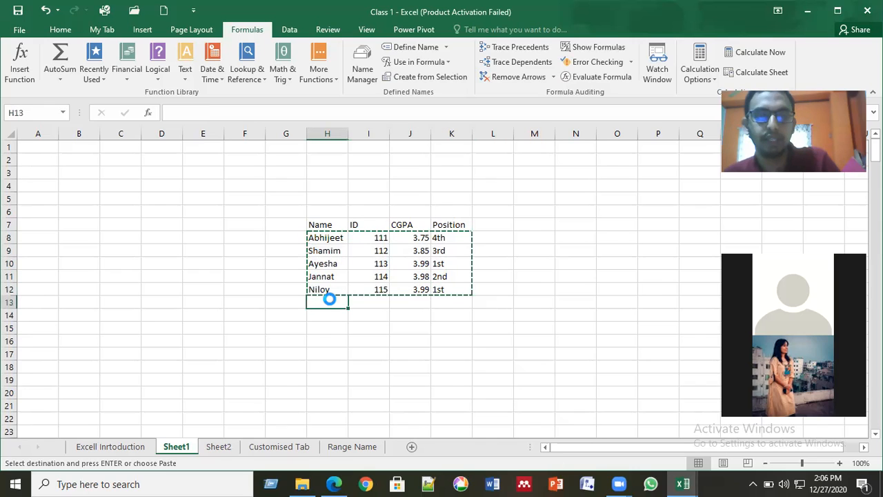
{"action": "key", "text": "ctrl+v"}
{"action": "key", "text": "Down"}
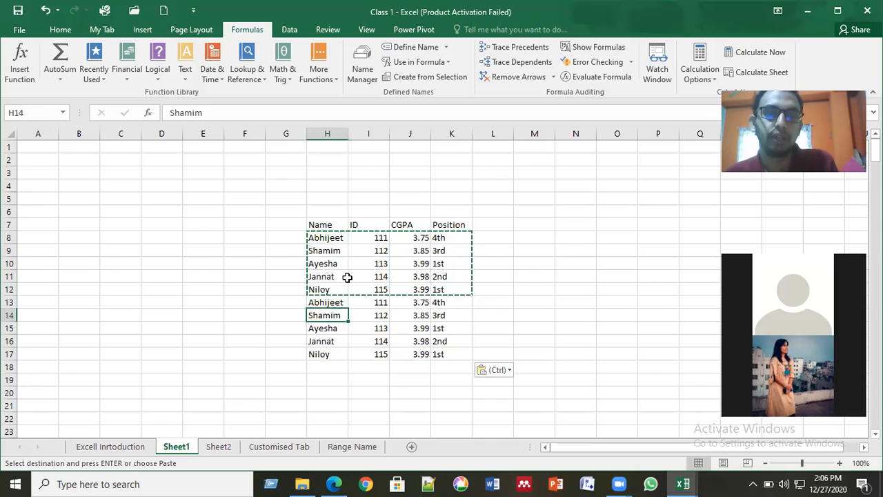
{"action": "key", "text": "Escape"}
{"action": "left_click", "coordinate": [325, 237]}
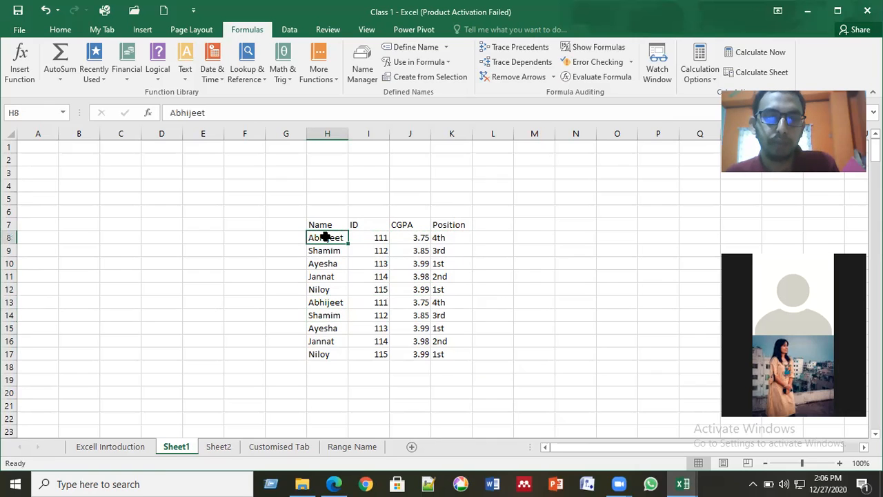
{"action": "left_click", "coordinate": [442, 352], "text": "shift"}
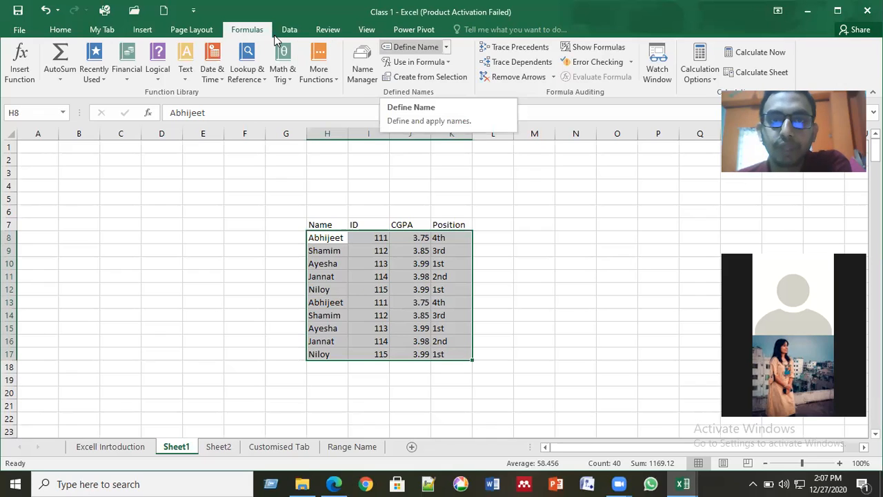
- Define the workbook-level name CGPA referring to Sheet1!$H$8:$K$17
{"action": "left_click", "coordinate": [416, 47]}
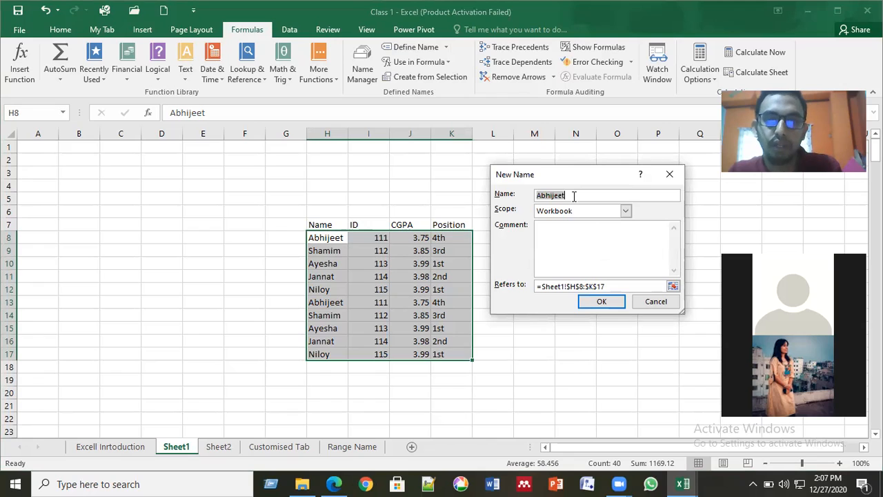
{"action": "key", "text": "BackSpace"}
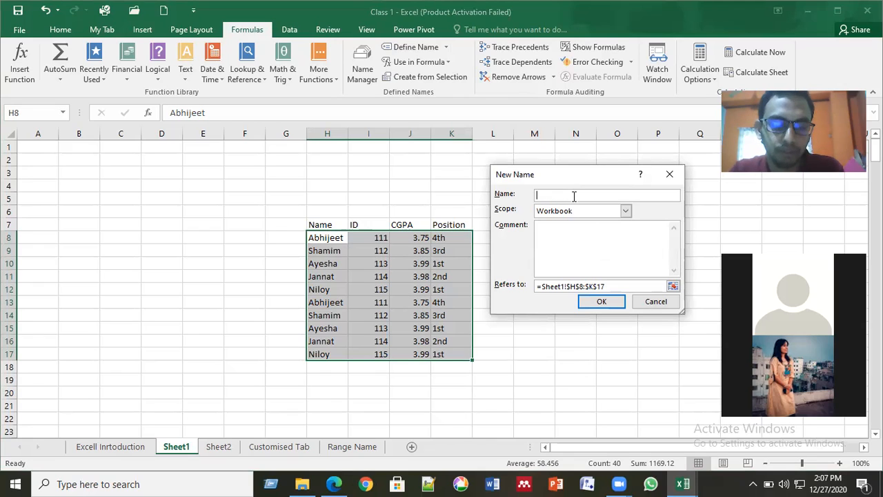
{"action": "type", "text": "d"}
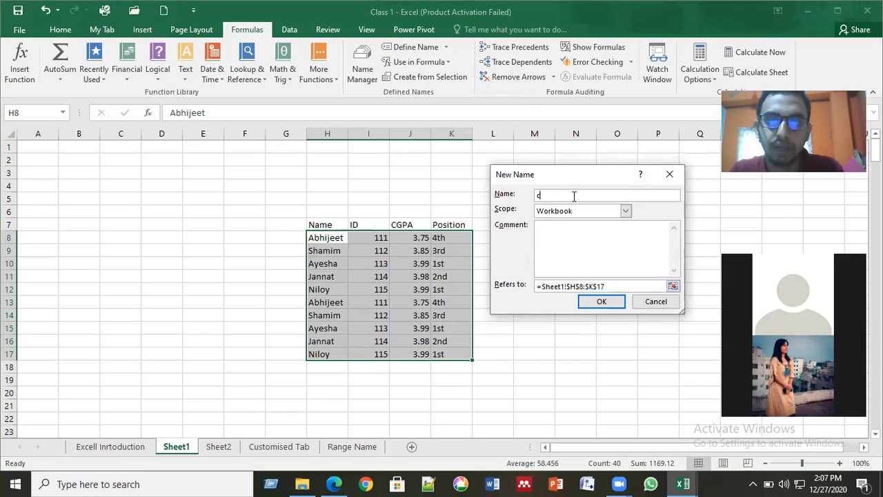
{"action": "type", "text": "gpa"}
{"action": "key", "text": "BackSpace"}
{"action": "key", "text": "BackSpace"}
{"action": "key", "text": "BackSpace"}
{"action": "key", "text": "BackSpace"}
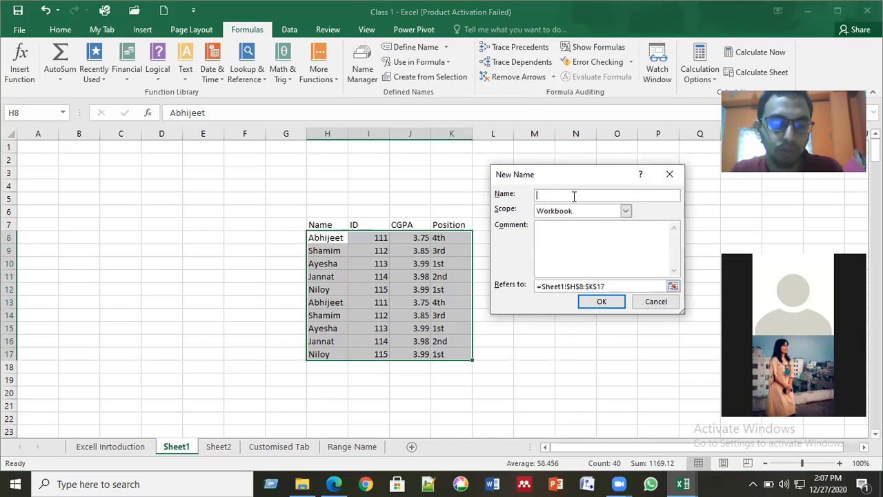
{"action": "type", "text": "CGPA"}
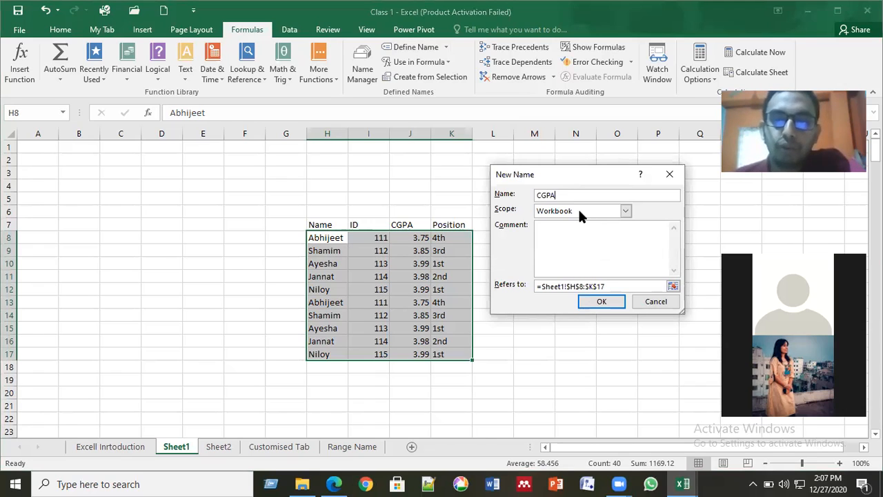
{"action": "left_click", "coordinate": [587, 286]}
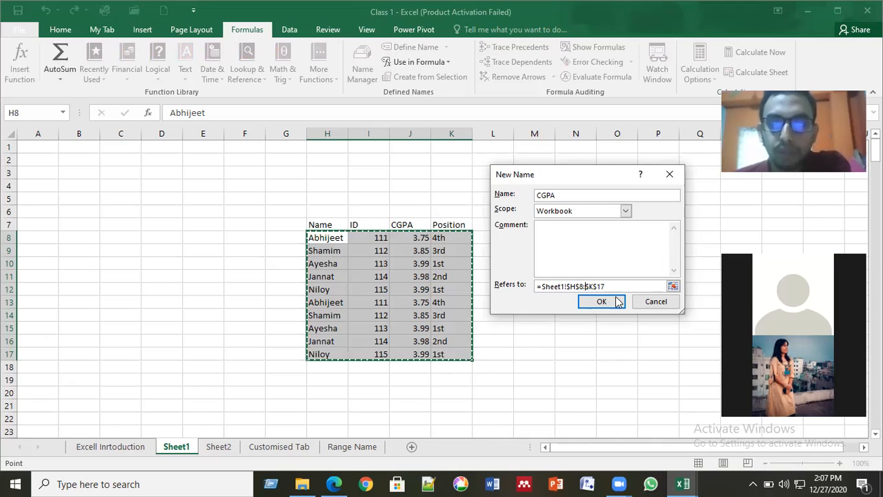
{"action": "left_click", "coordinate": [601, 302]}
{"action": "left_click", "coordinate": [528, 289]}
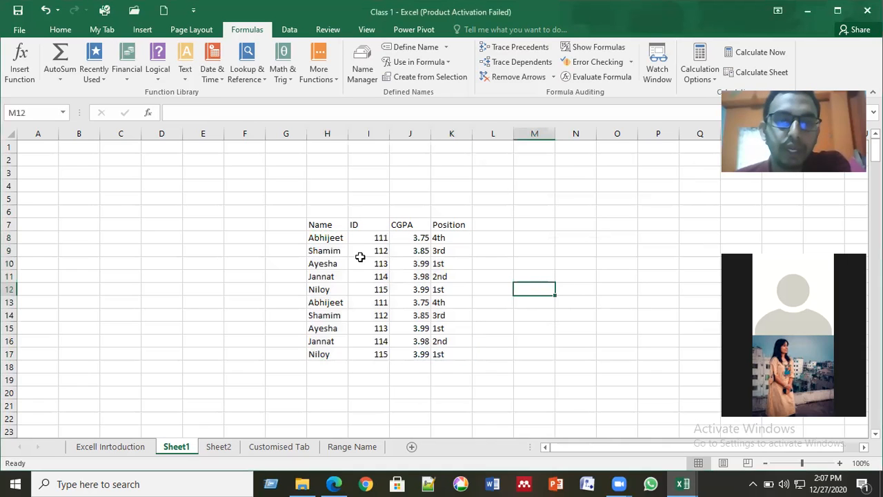
{"action": "left_click", "coordinate": [362, 250]}
{"action": "left_click", "coordinate": [326, 240]}
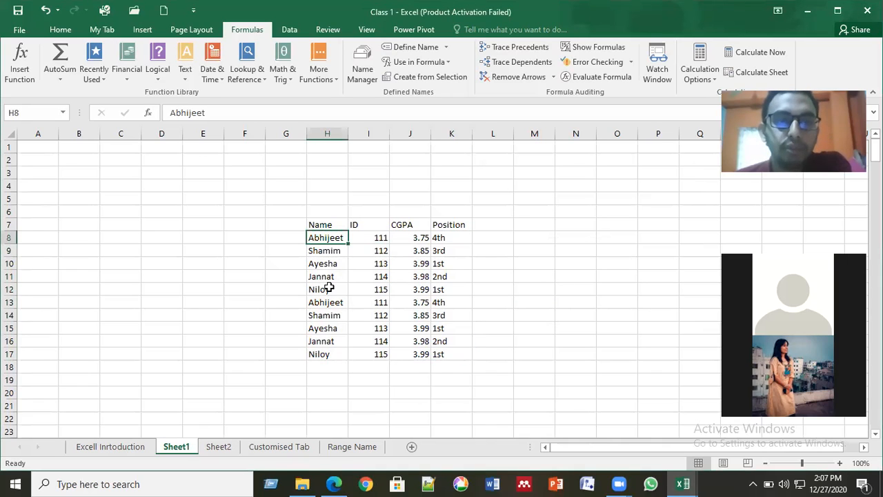
{"action": "left_click", "coordinate": [327, 290]}
{"action": "left_click", "coordinate": [437, 290]}
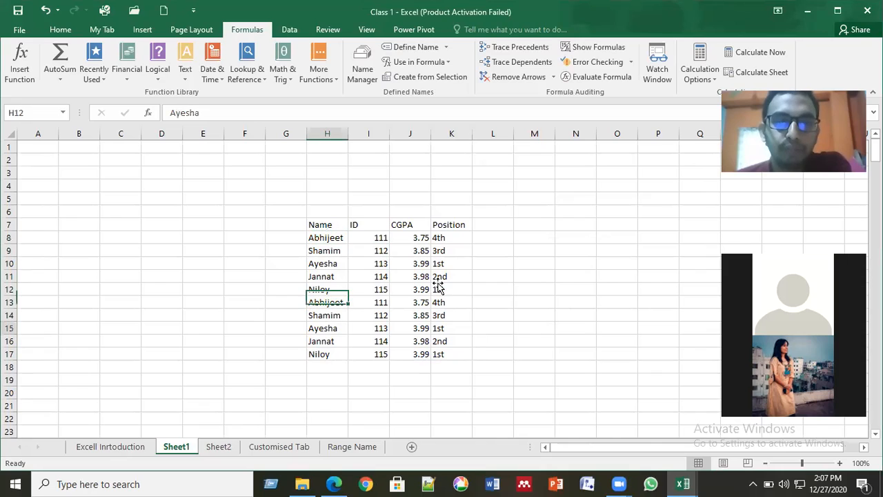
{"action": "left_click", "coordinate": [392, 238]}
{"action": "left_click", "coordinate": [357, 238]}
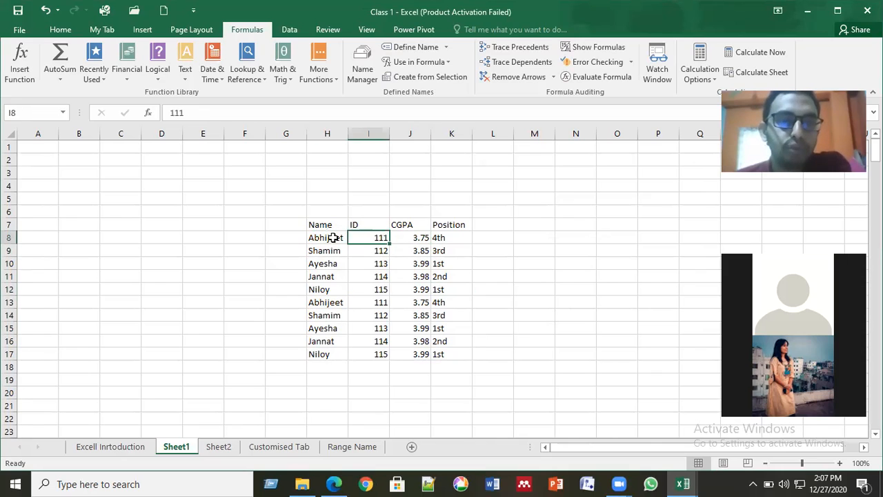
{"action": "left_click", "coordinate": [331, 238]}
{"action": "left_click", "coordinate": [437, 342], "text": "shift"}
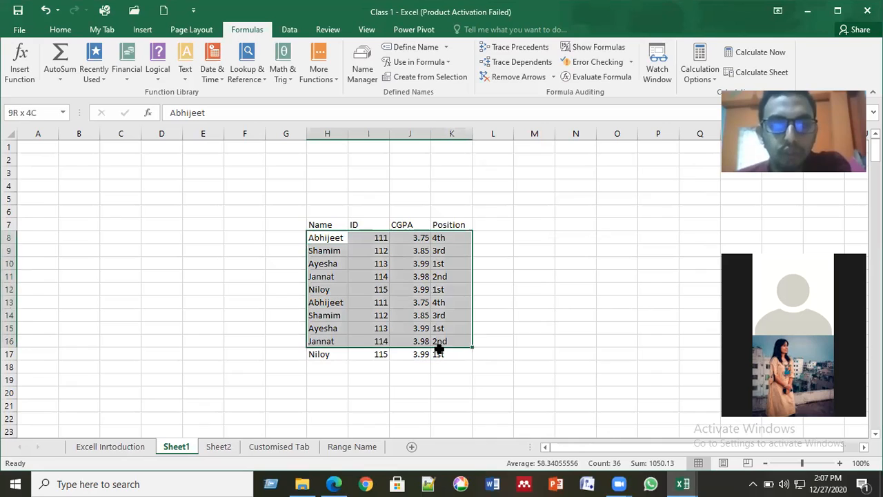
{"action": "key", "text": "shift+Down"}
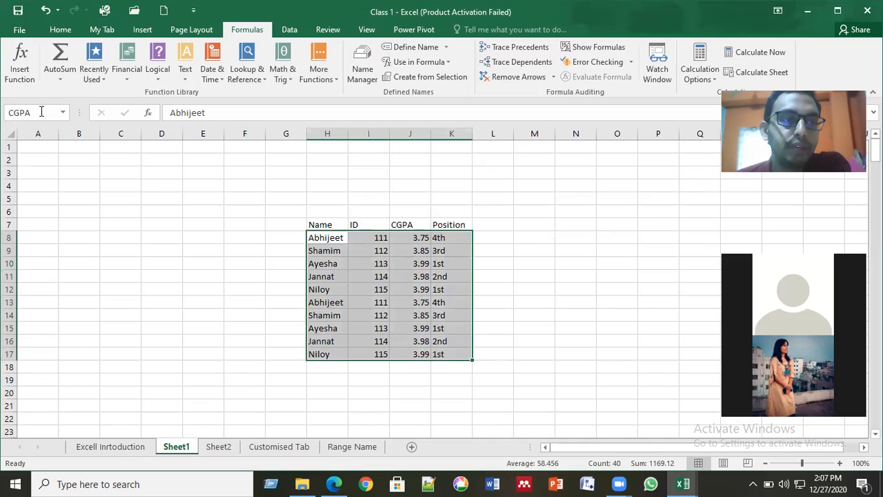
{"action": "left_click", "coordinate": [15, 113]}
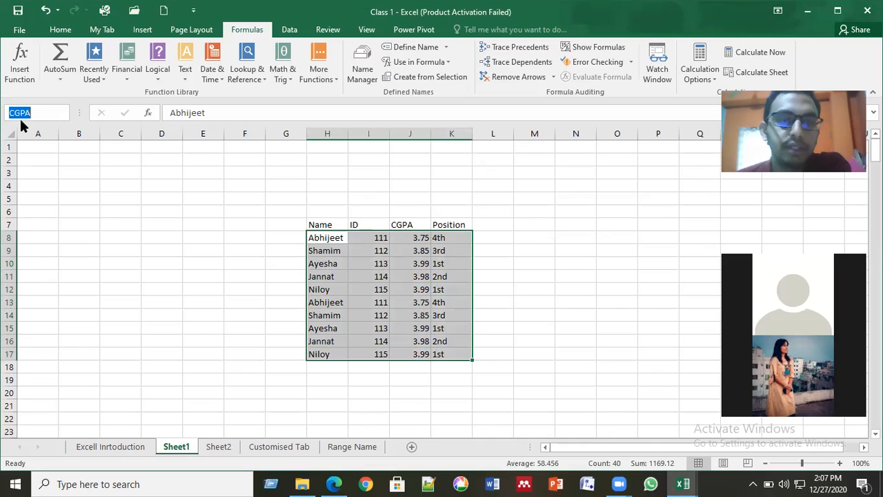
{"action": "left_click", "coordinate": [367, 286]}
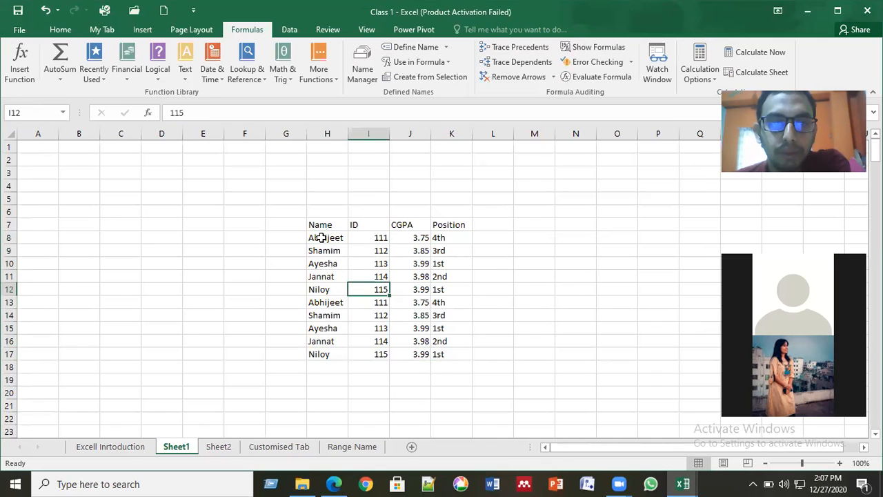
{"action": "left_click_drag", "start_coordinate": [321, 237], "coordinate": [442, 352]}
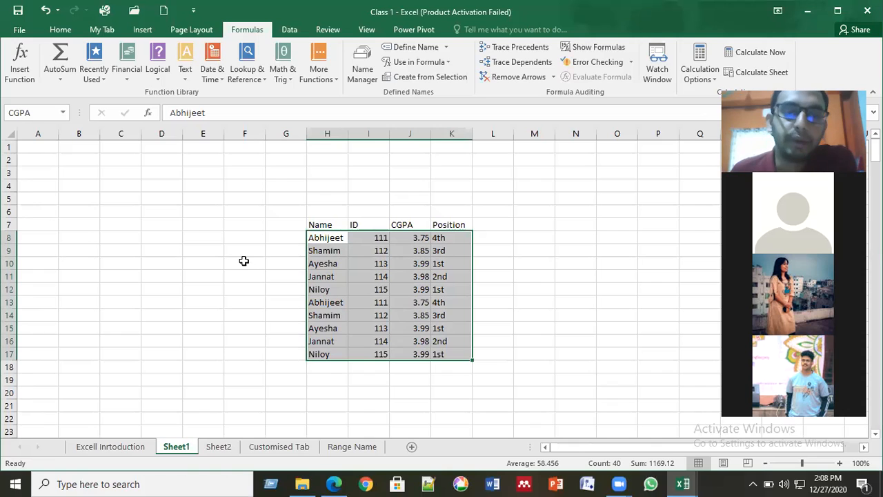
{"action": "left_click", "coordinate": [243, 261]}
{"action": "left_click", "coordinate": [323, 239]}
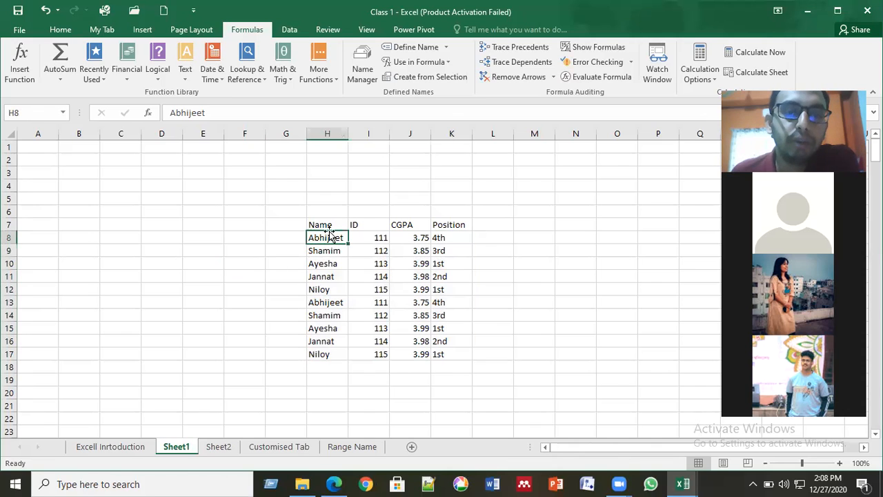
{"action": "left_click", "coordinate": [329, 226]}
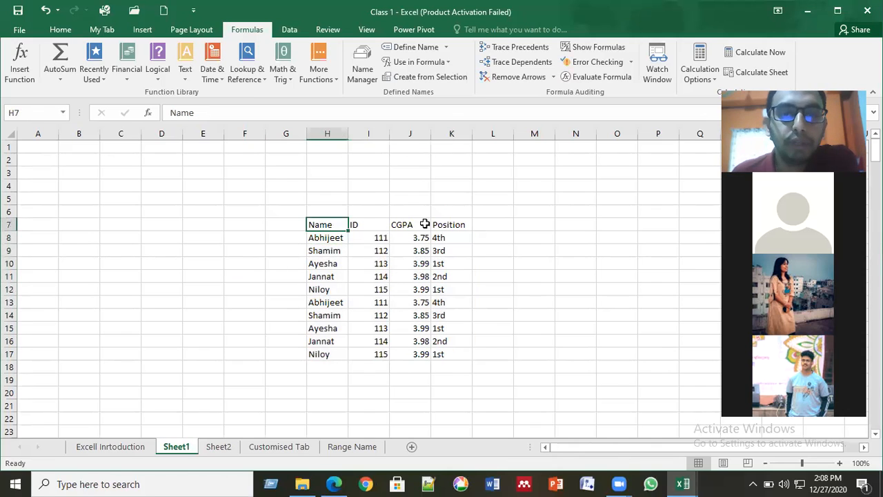
{"action": "left_click", "coordinate": [412, 224]}
{"action": "left_click", "coordinate": [450, 225]}
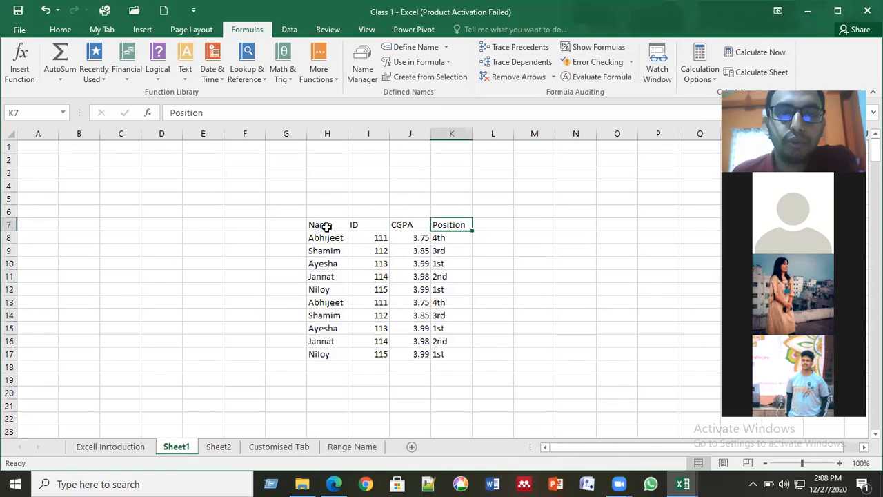
{"action": "left_click", "coordinate": [485, 225]}
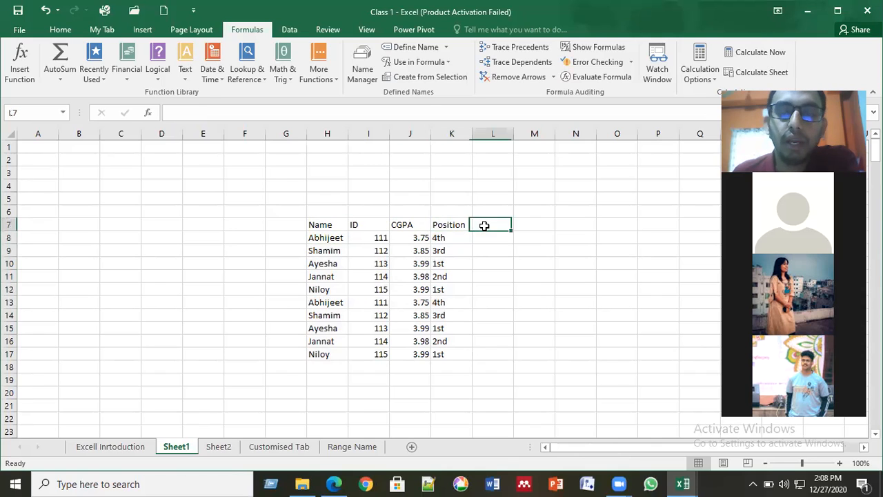
{"action": "left_click", "coordinate": [522, 223]}
{"action": "left_click", "coordinate": [572, 223]}
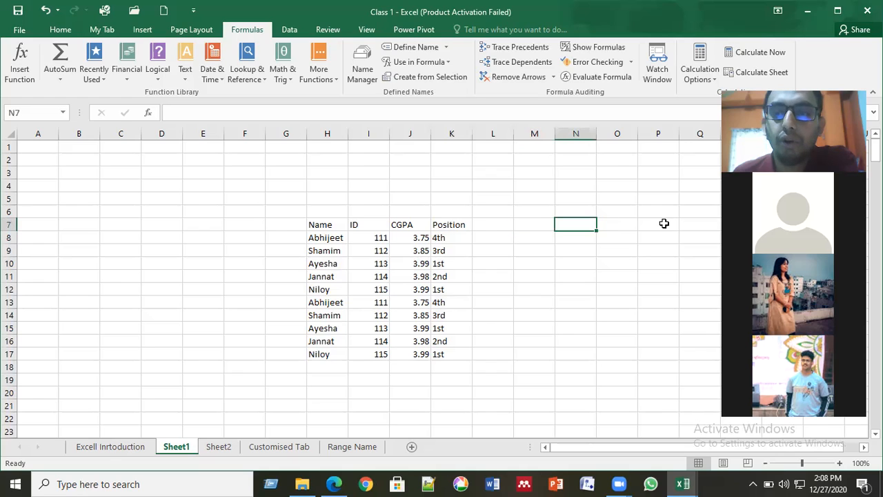
{"action": "left_click", "coordinate": [664, 223]}
{"action": "key", "text": "Right"}
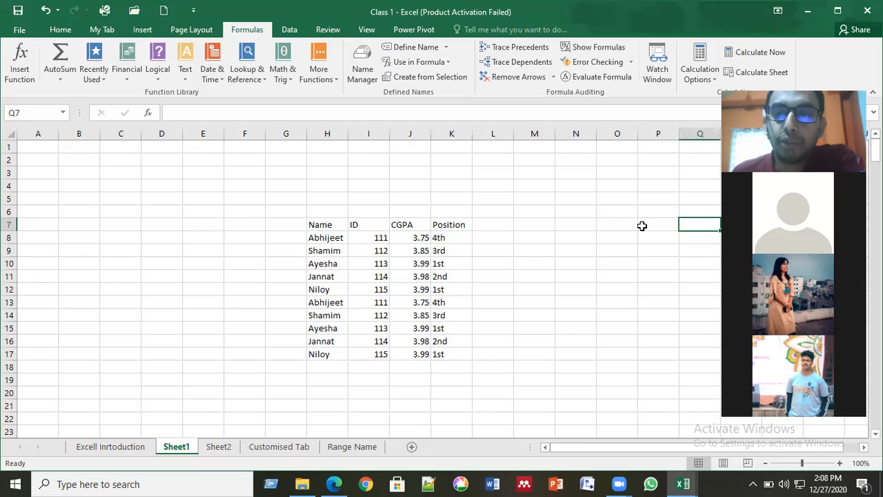
{"action": "key", "text": "Left"}
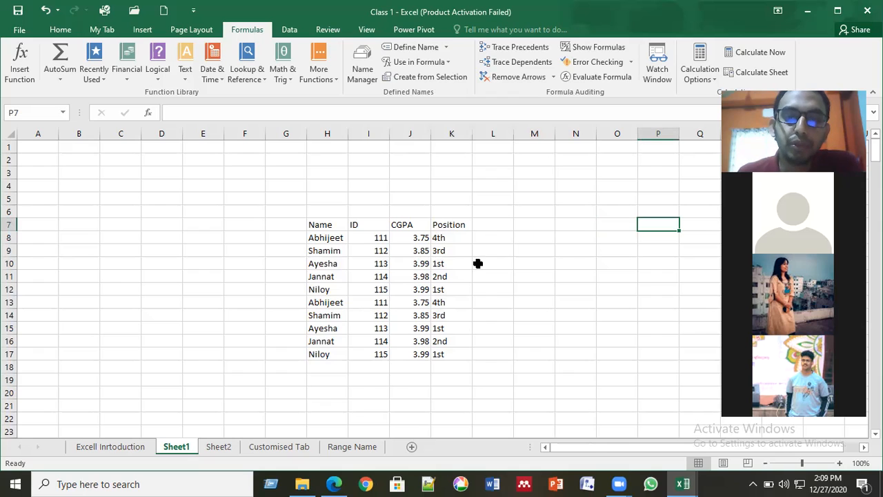
{"action": "left_click", "coordinate": [501, 263]}
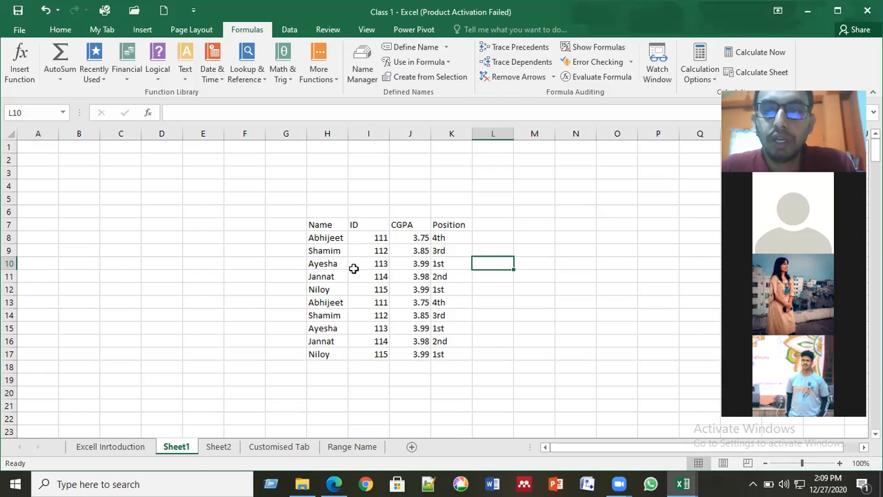
{"action": "key", "text": "Left"}
{"action": "key", "text": "Left"}
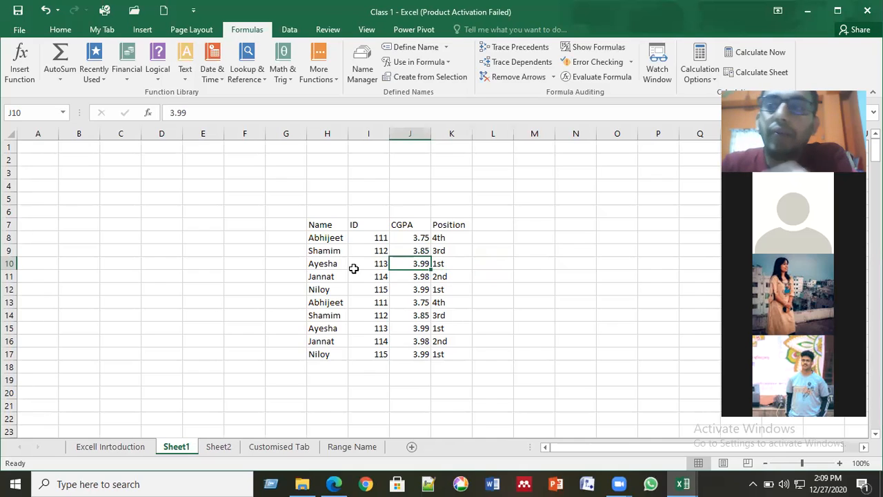
{"action": "left_click", "coordinate": [322, 237]}
{"action": "left_click_drag", "start_coordinate": [323, 237], "coordinate": [457, 354]}
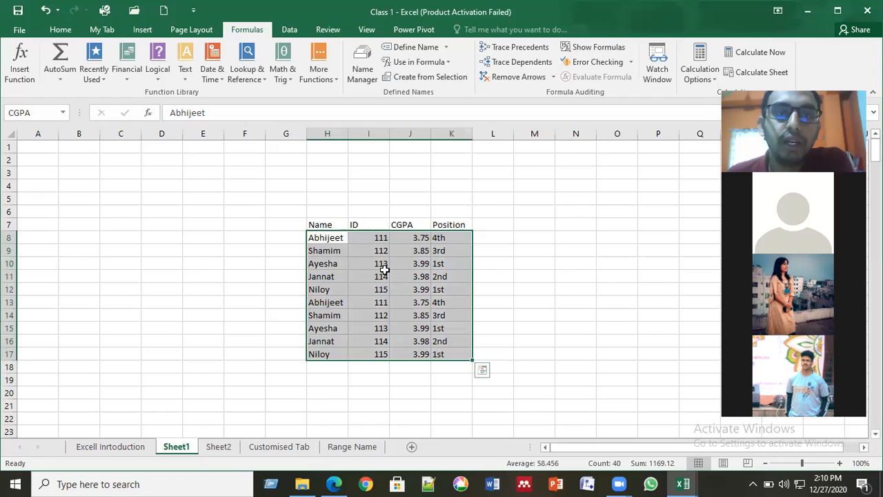
{"action": "left_click", "coordinate": [407, 43]}
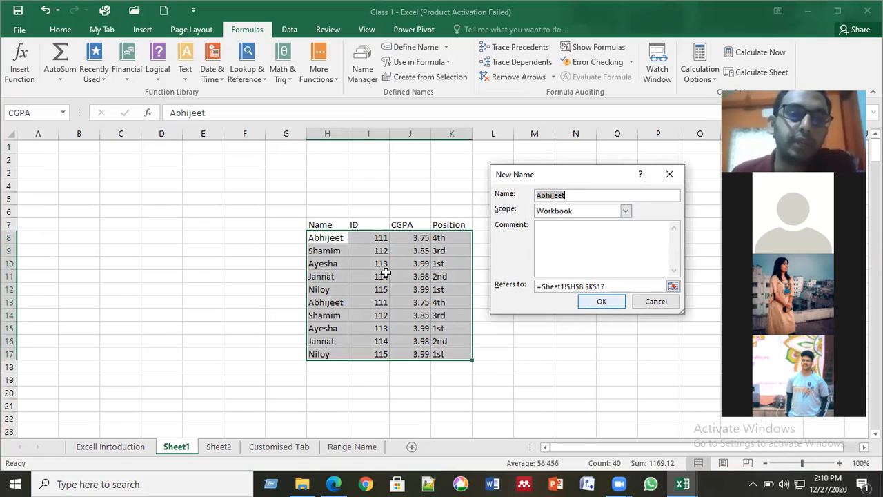
{"action": "key", "text": "Escape"}
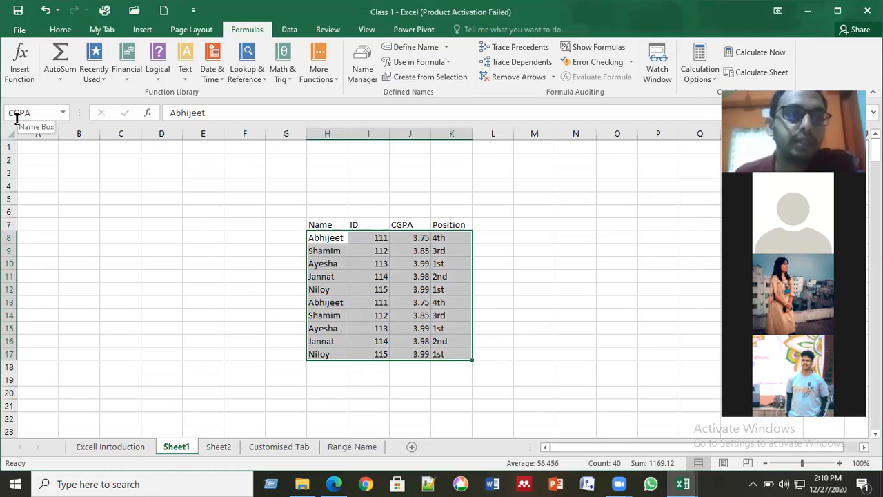
{"action": "left_click", "coordinate": [274, 225]}
{"action": "left_click", "coordinate": [62, 111]}
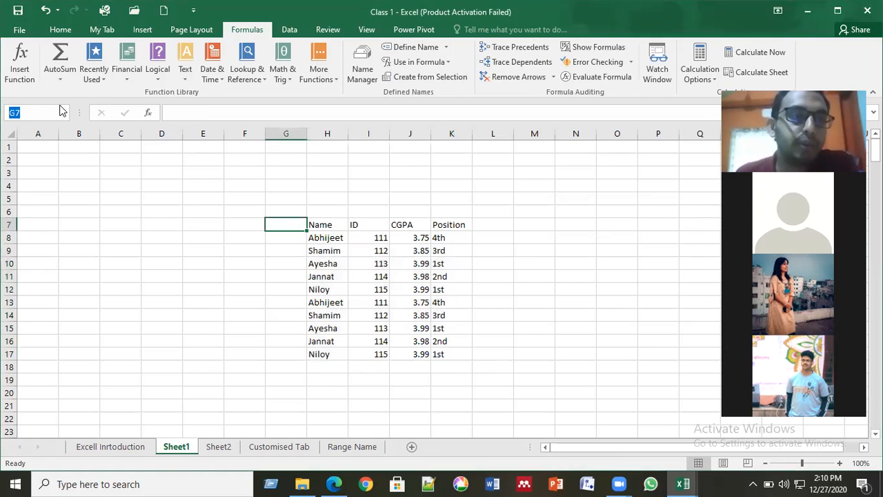
{"action": "left_click", "coordinate": [62, 111]}
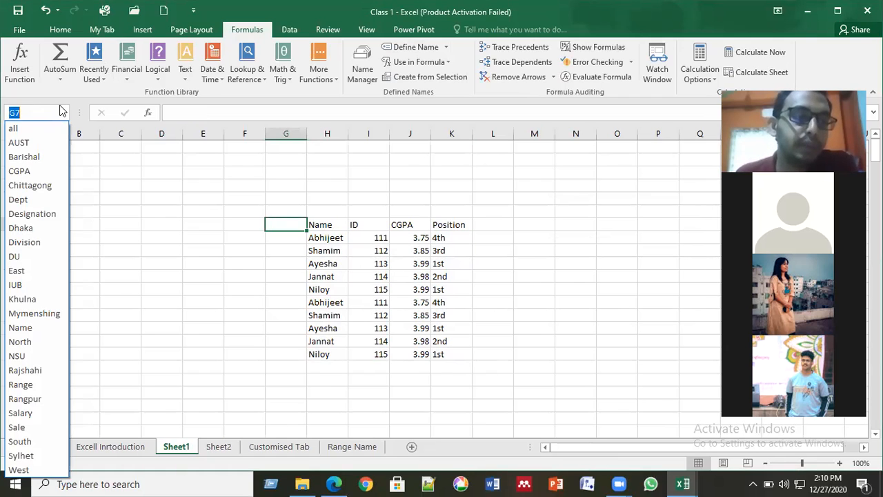
{"action": "left_click", "coordinate": [61, 171]}
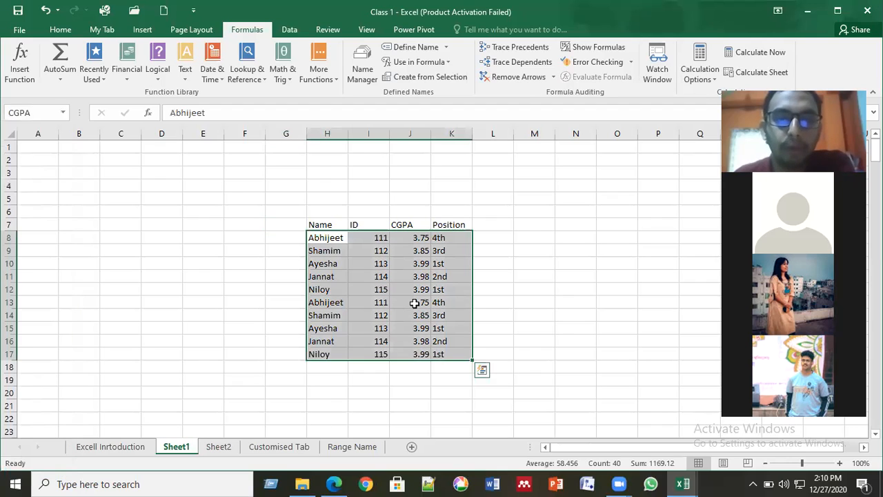
{"action": "left_click", "coordinate": [63, 114]}
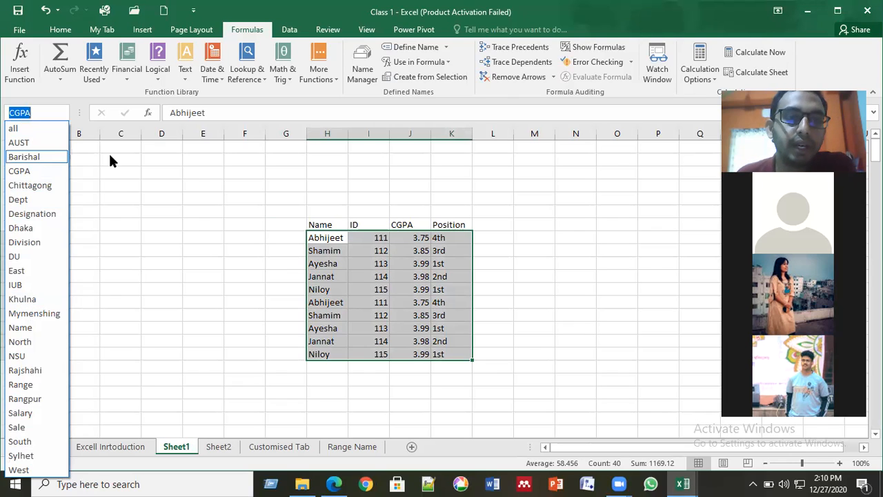
{"action": "left_click", "coordinate": [200, 225]}
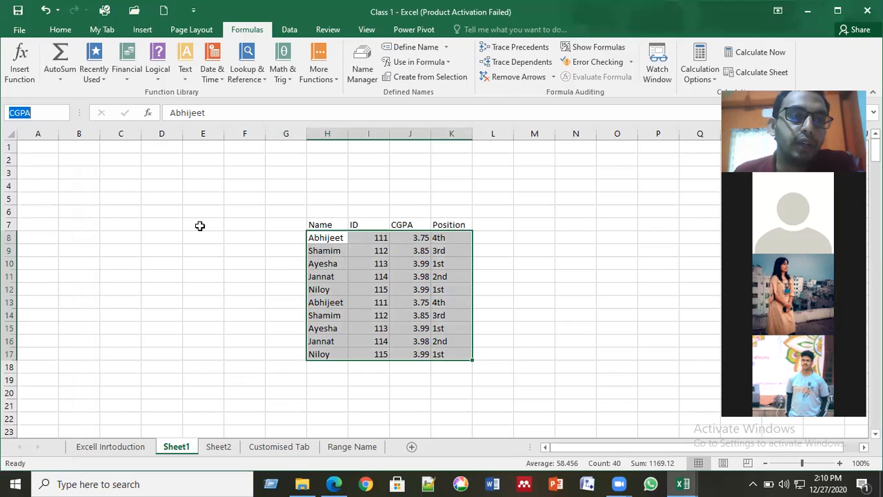
{"action": "left_click", "coordinate": [200, 225]}
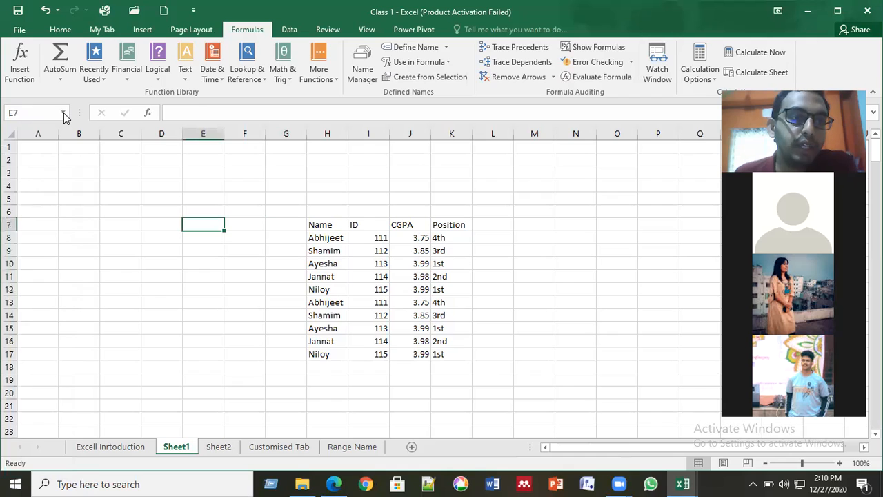
{"action": "left_click", "coordinate": [64, 114]}
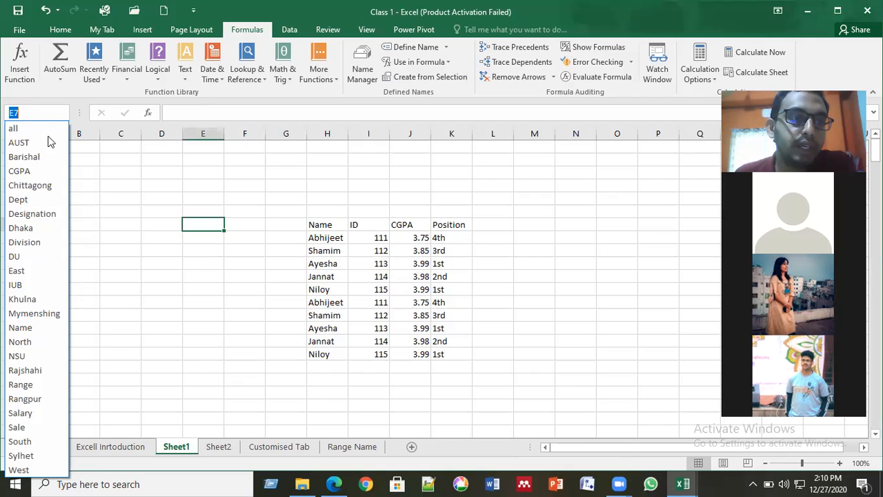
{"action": "left_click", "coordinate": [38, 172]}
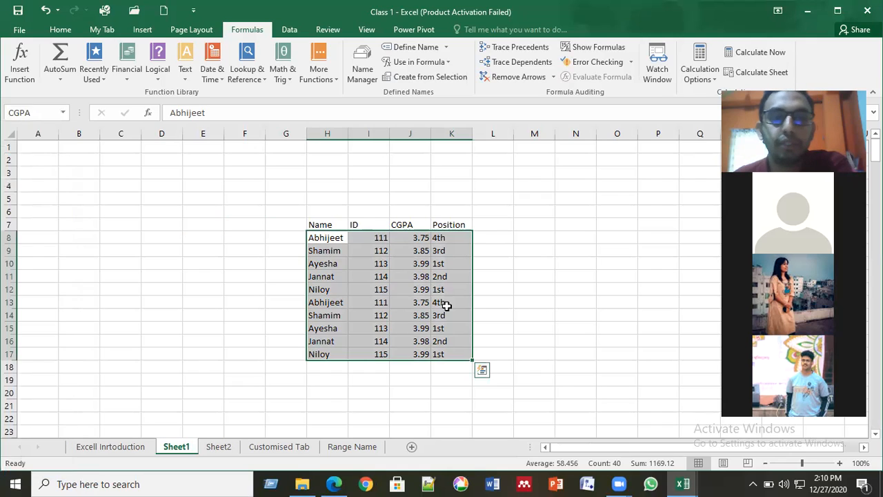
{"action": "left_click", "coordinate": [503, 271]}
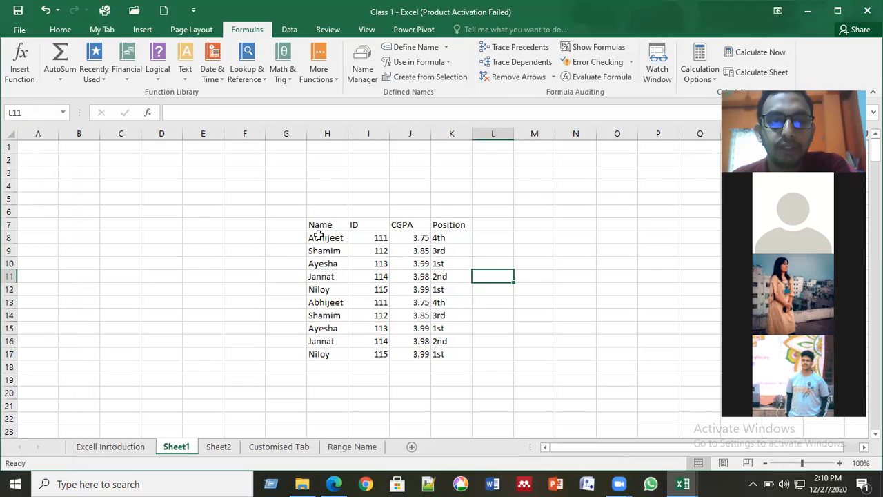
{"action": "left_click_drag", "start_coordinate": [318, 235], "coordinate": [466, 354]}
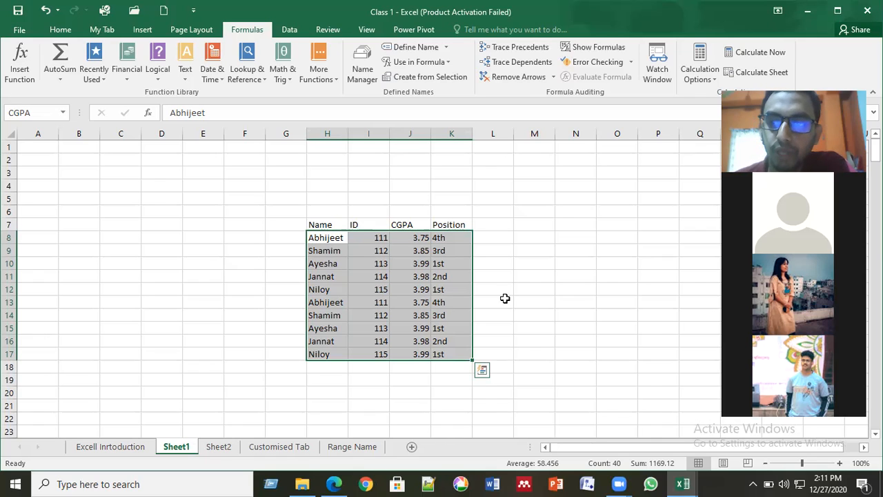
{"action": "left_click", "coordinate": [506, 298]}
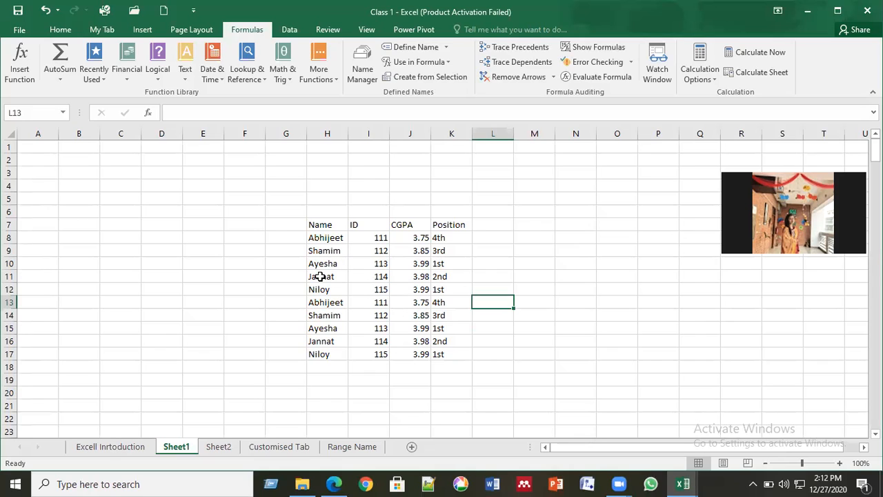
{"action": "left_click", "coordinate": [318, 235]}
{"action": "left_click_drag", "start_coordinate": [318, 234], "coordinate": [442, 355]}
{"action": "left_click", "coordinate": [492, 267]}
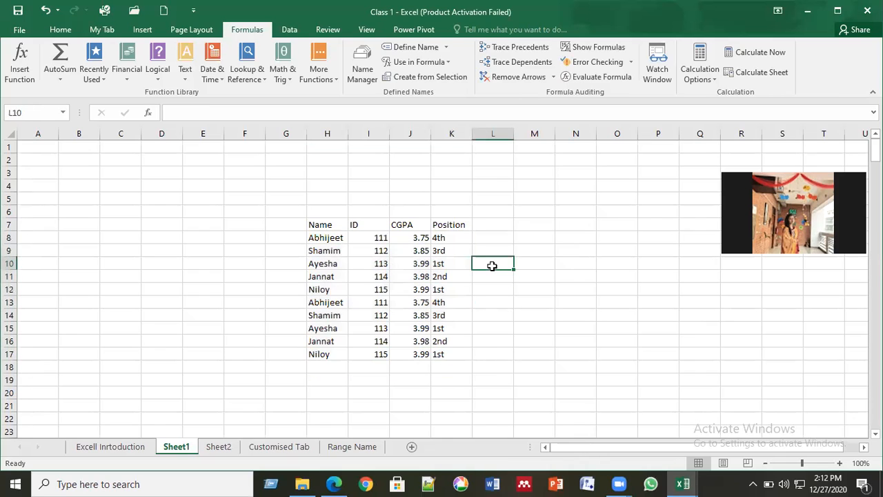
{"action": "left_click_drag", "start_coordinate": [321, 240], "coordinate": [440, 347]}
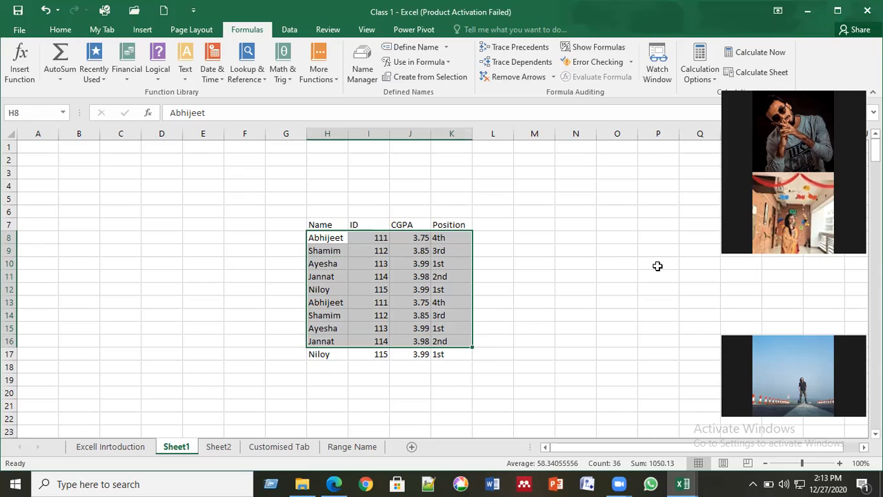
{"action": "left_click", "coordinate": [442, 376]}
{"action": "left_click_drag", "start_coordinate": [286, 211], "coordinate": [552, 404]}
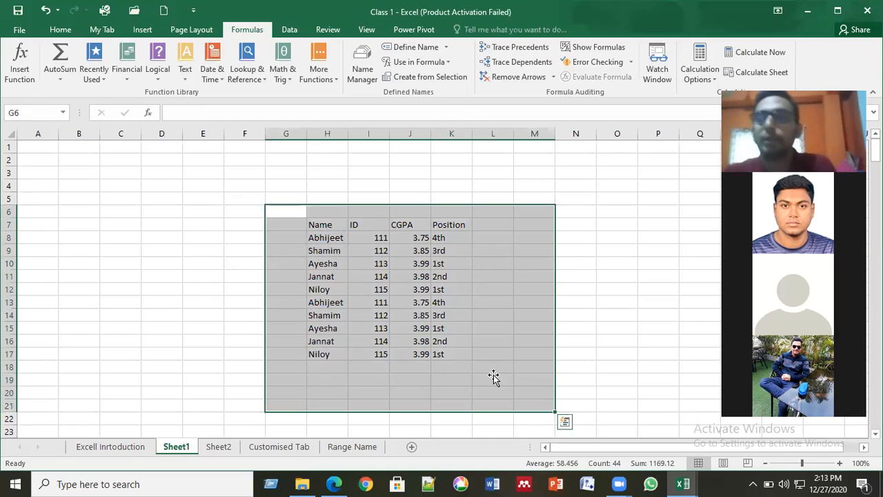
{"action": "left_click", "coordinate": [494, 377]}
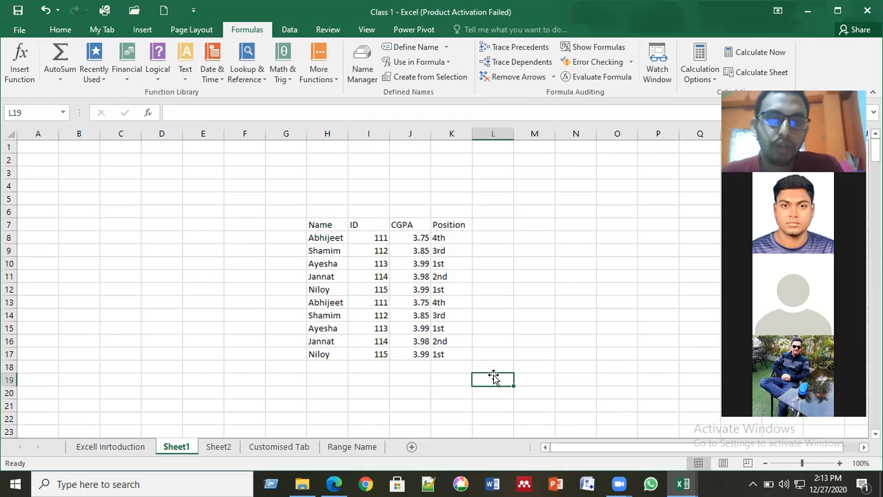
{"action": "left_click", "coordinate": [369, 290]}
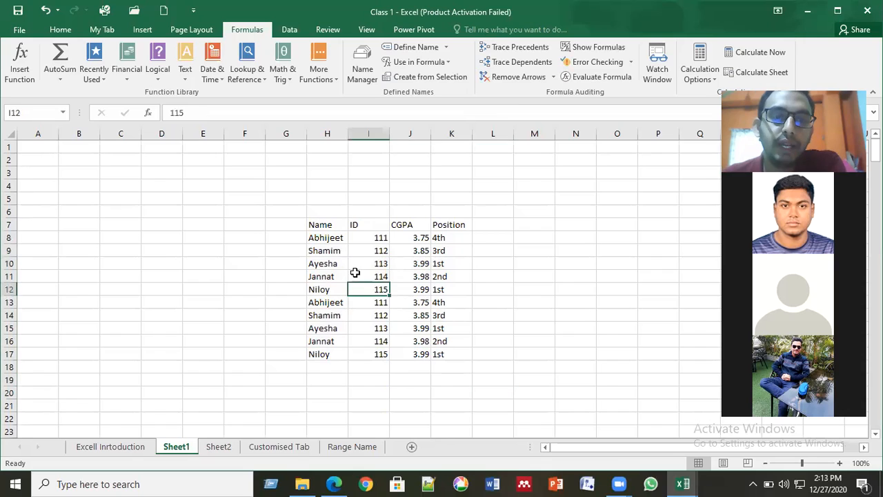
{"action": "left_click", "coordinate": [322, 235]}
{"action": "left_click_drag", "start_coordinate": [322, 235], "coordinate": [453, 355]}
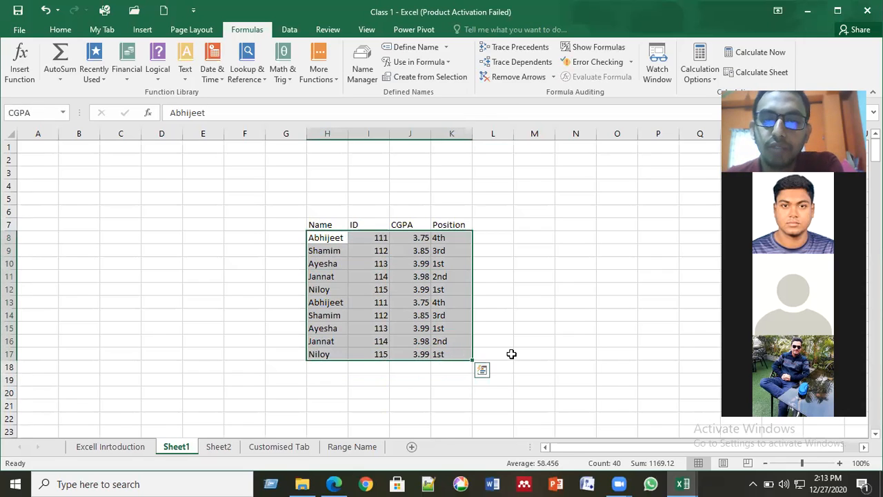
{"action": "left_click", "coordinate": [513, 355]}
{"action": "left_click", "coordinate": [481, 290]}
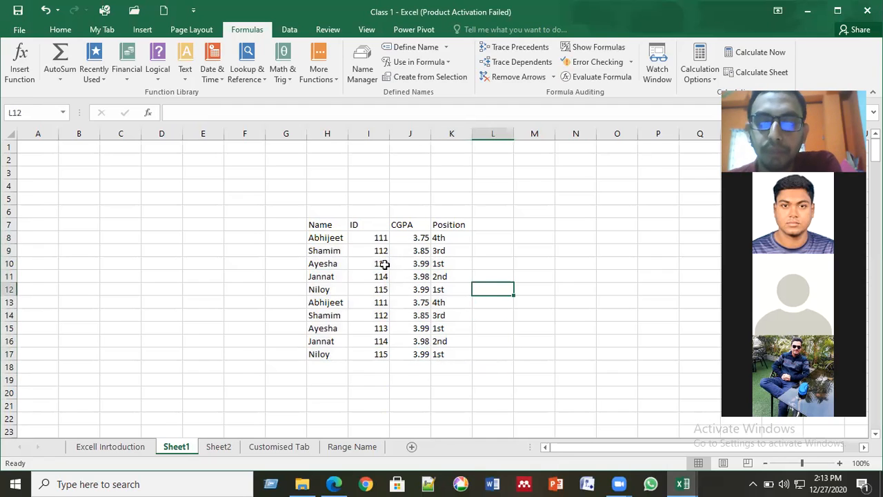
{"action": "left_click", "coordinate": [323, 237]}
{"action": "left_click", "coordinate": [420, 237]}
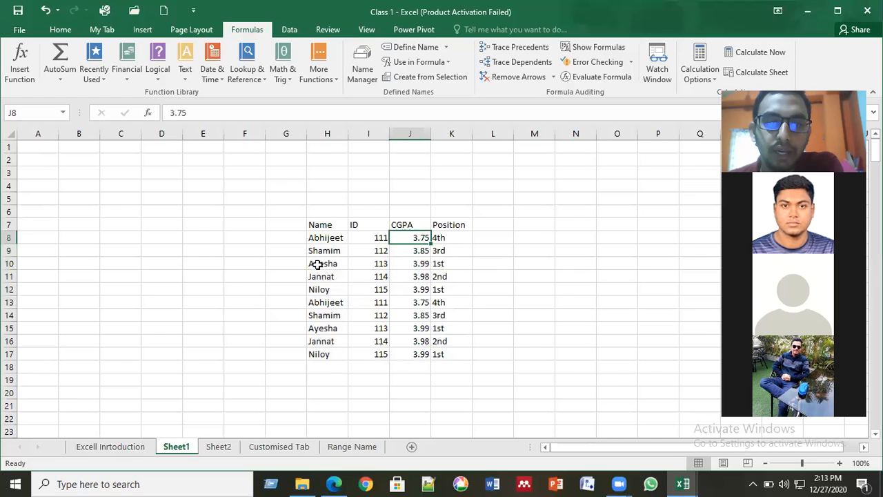
{"action": "left_click_drag", "start_coordinate": [345, 264], "coordinate": [433, 276]}
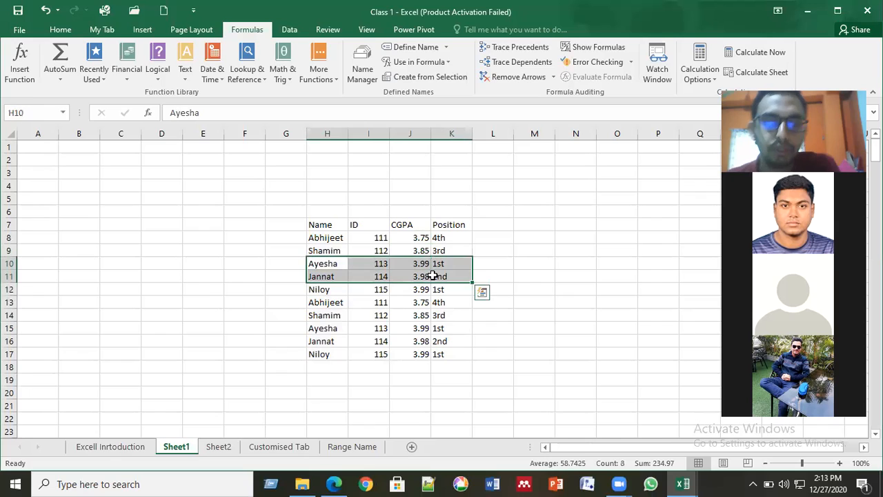
- Move the student rows from H10:K11 to P14
{"action": "key", "text": "ctrl+c"}
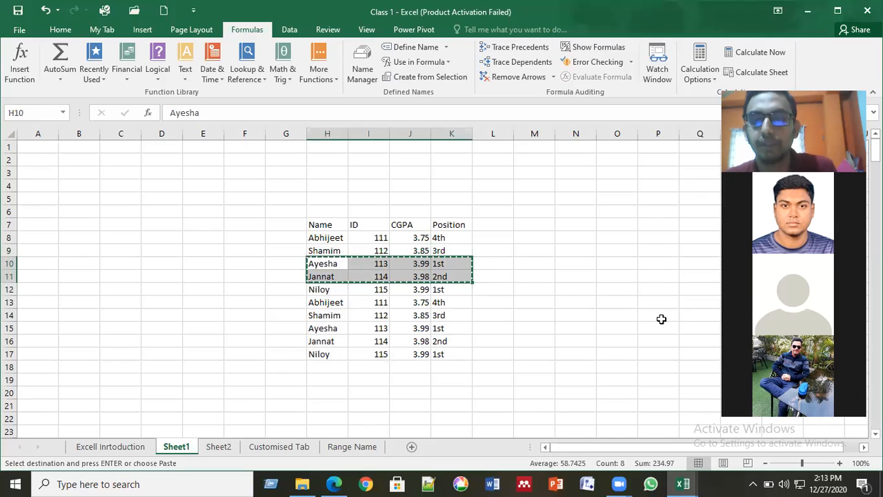
{"action": "left_click", "coordinate": [661, 316]}
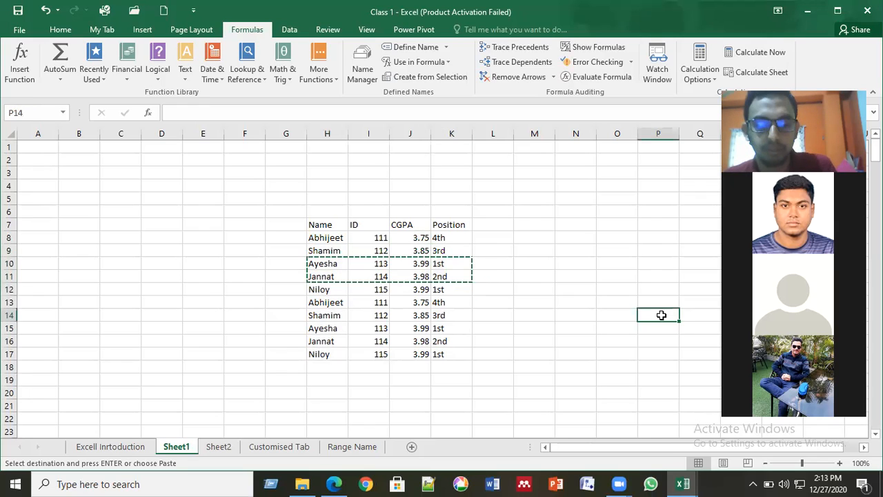
{"action": "key", "text": "ctrl+v"}
{"action": "left_click", "coordinate": [612, 341]}
{"action": "left_click_drag", "start_coordinate": [578, 450], "coordinate": [609, 449]}
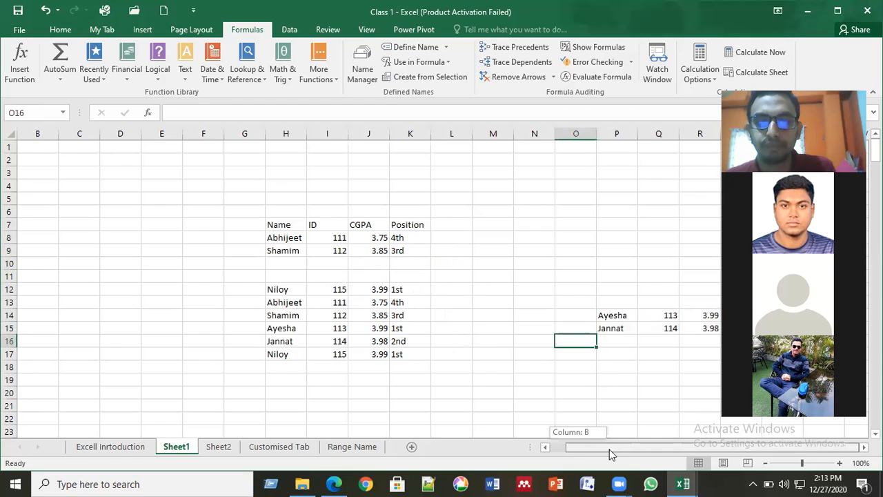
- Move the student rows from H12:K13 to C12
{"action": "left_click_drag", "start_coordinate": [276, 290], "coordinate": [399, 304]}
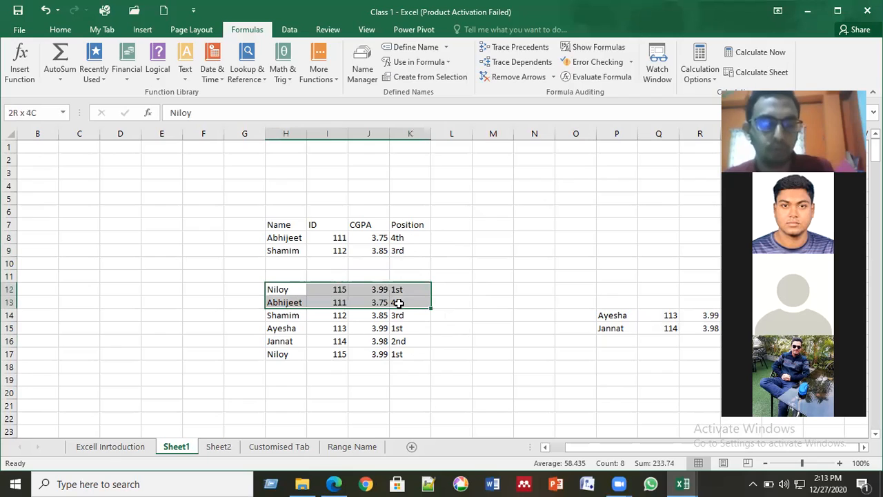
{"action": "key", "text": "ctrl+c"}
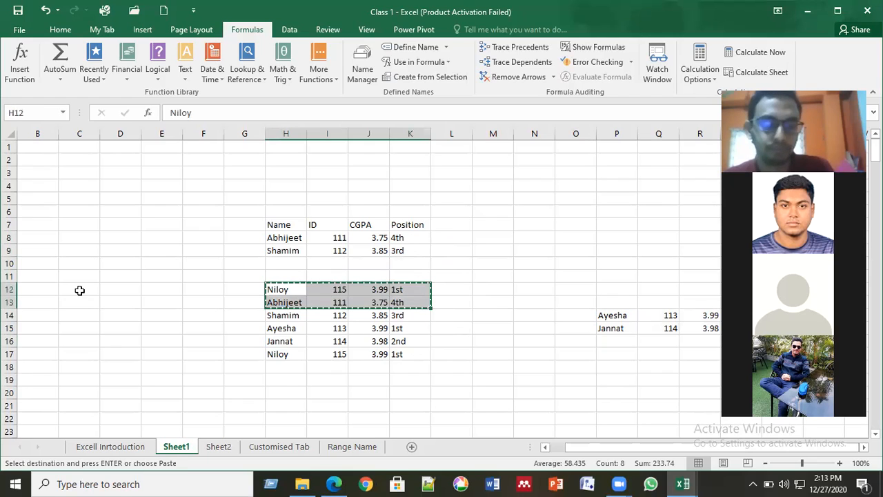
{"action": "left_click", "coordinate": [79, 291]}
{"action": "key", "text": "ctrl+v"}
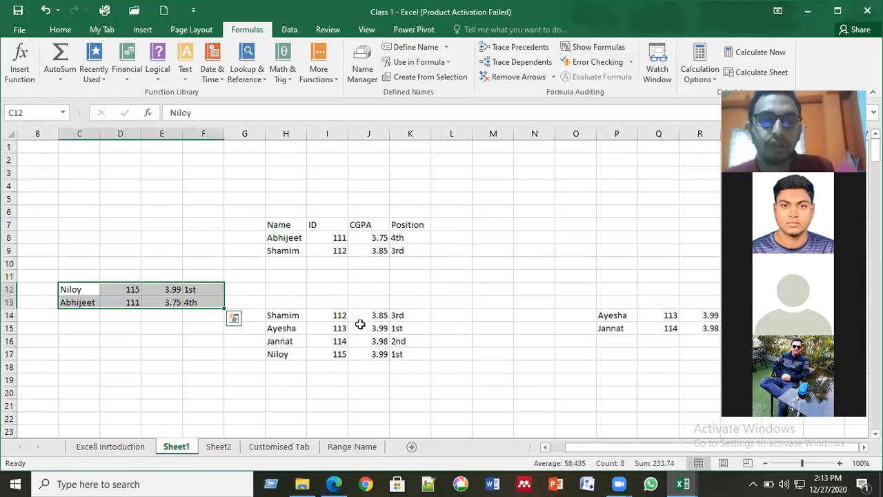
- Move the student rows from H14:K15 to I22
{"action": "left_click_drag", "start_coordinate": [260, 316], "coordinate": [285, 316]}
{"action": "key", "text": "ctrl+c"}
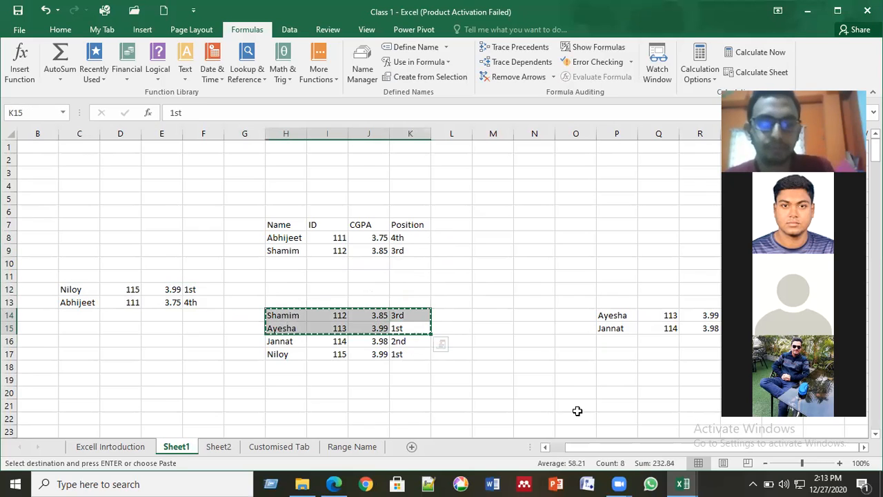
{"action": "left_click", "coordinate": [559, 380]}
{"action": "scroll", "coordinate": [426, 349], "scroll_direction": "down", "scroll_amount": 4}
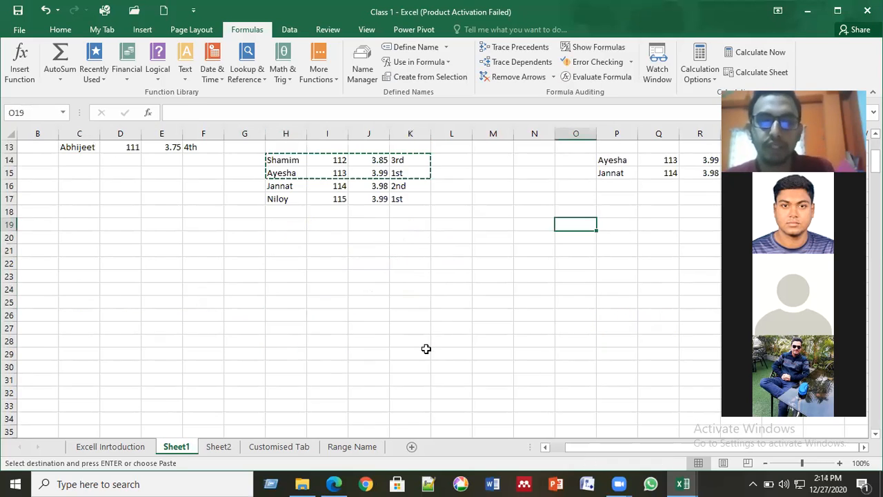
{"action": "left_click", "coordinate": [332, 262]}
{"action": "key", "text": "ctrl+v"}
{"action": "scroll", "coordinate": [337, 348], "scroll_direction": "up", "scroll_amount": 3}
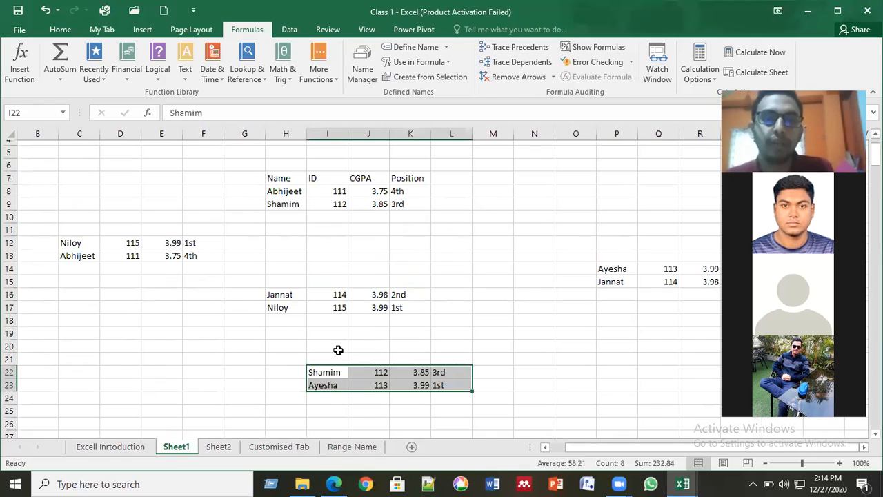
{"action": "scroll", "coordinate": [487, 270], "scroll_direction": "up", "scroll_amount": 1}
{"action": "left_click", "coordinate": [488, 273]}
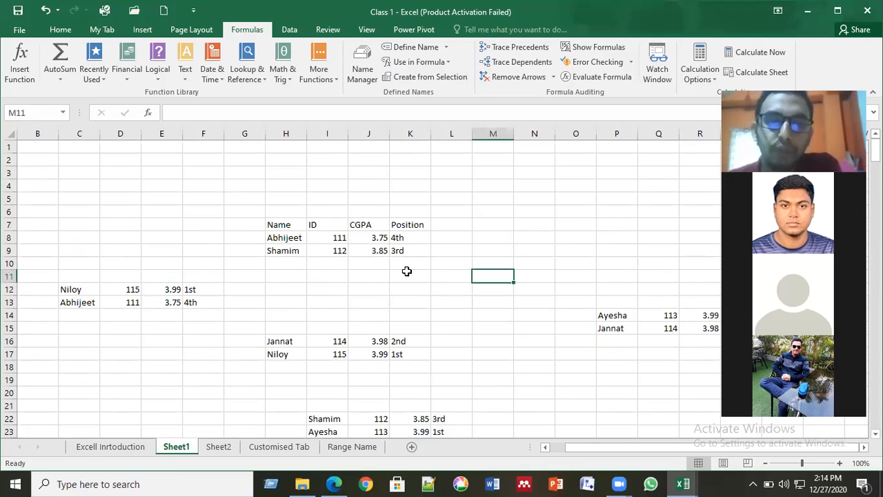
{"action": "scroll", "coordinate": [407, 271], "scroll_direction": "down", "scroll_amount": 1}
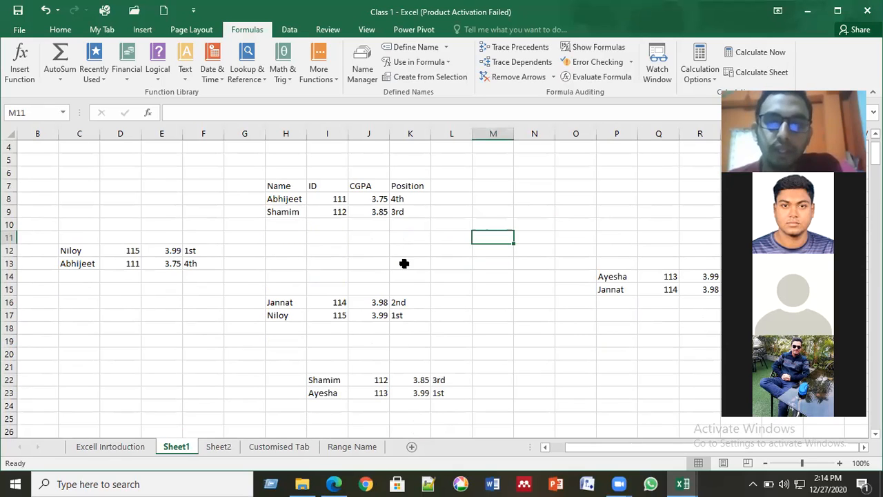
{"action": "left_click", "coordinate": [462, 300]}
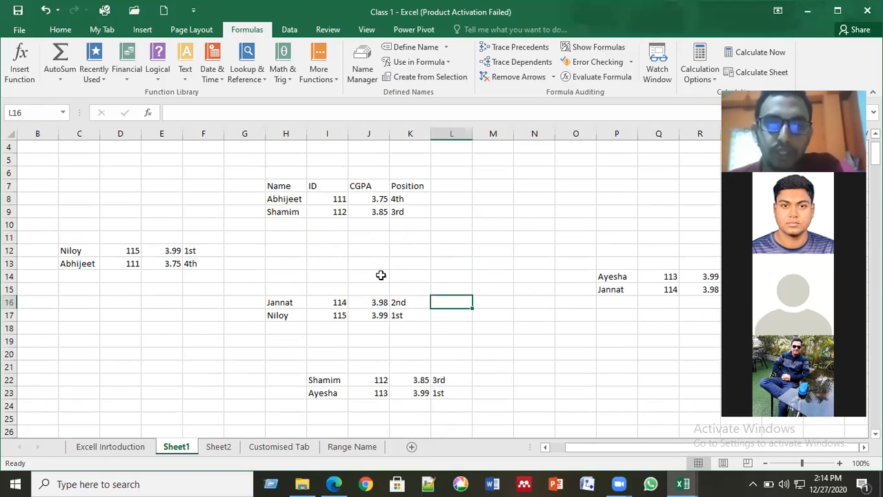
{"action": "left_click", "coordinate": [296, 198]}
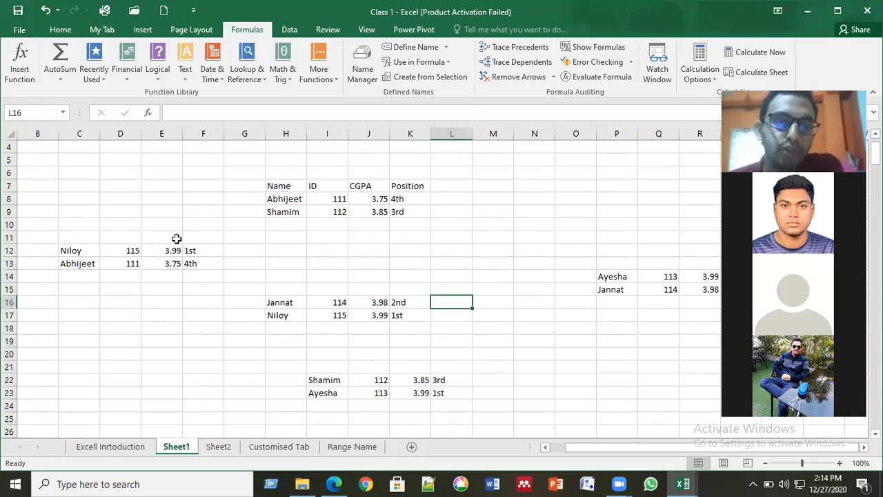
{"action": "left_click", "coordinate": [363, 291]}
{"action": "left_click", "coordinate": [397, 379]}
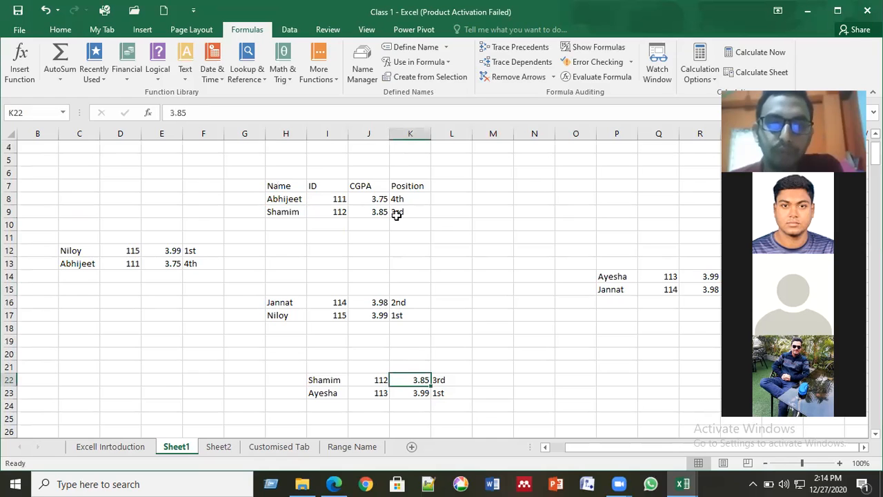
{"action": "left_click", "coordinate": [359, 207]}
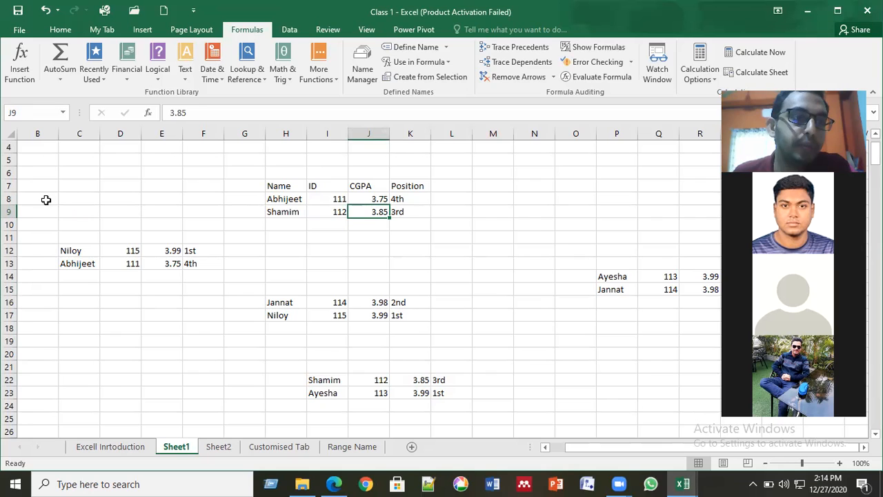
{"action": "left_click_drag", "start_coordinate": [46, 199], "coordinate": [715, 416]}
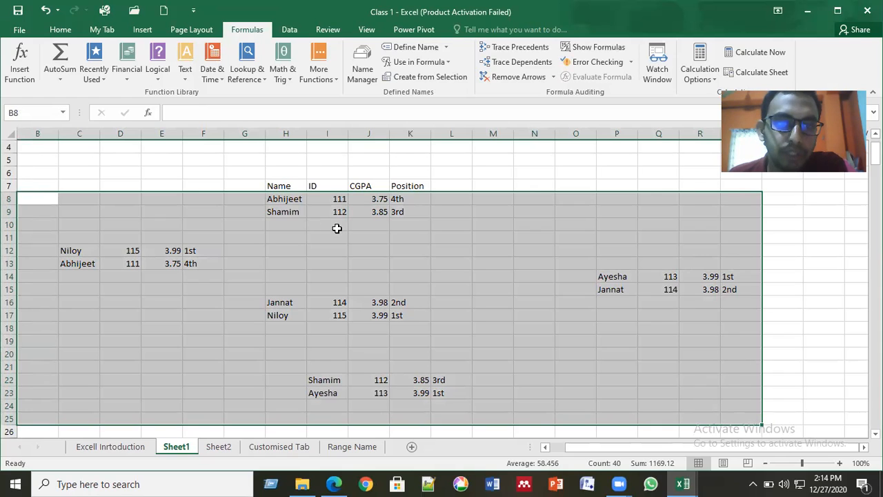
{"action": "left_click", "coordinate": [631, 227]}
{"action": "key", "text": "Up"}
{"action": "key", "text": "Up"}
{"action": "key", "text": "Up"}
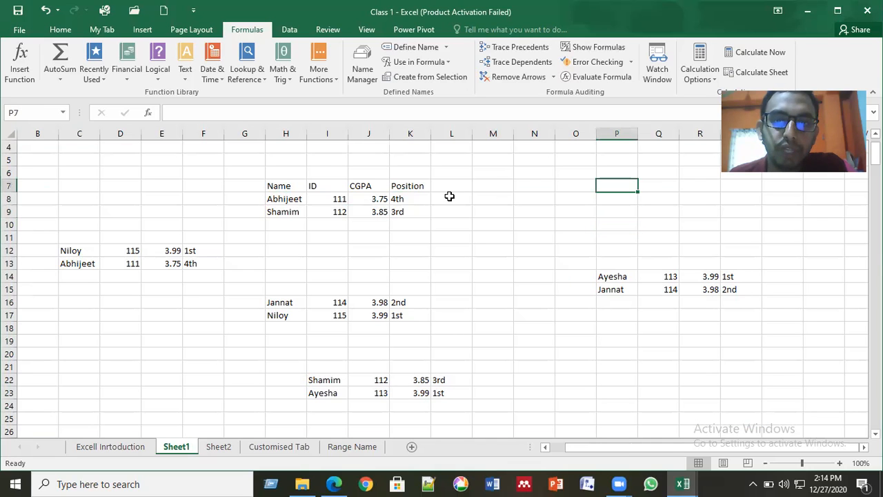
{"action": "left_click", "coordinate": [449, 197]}
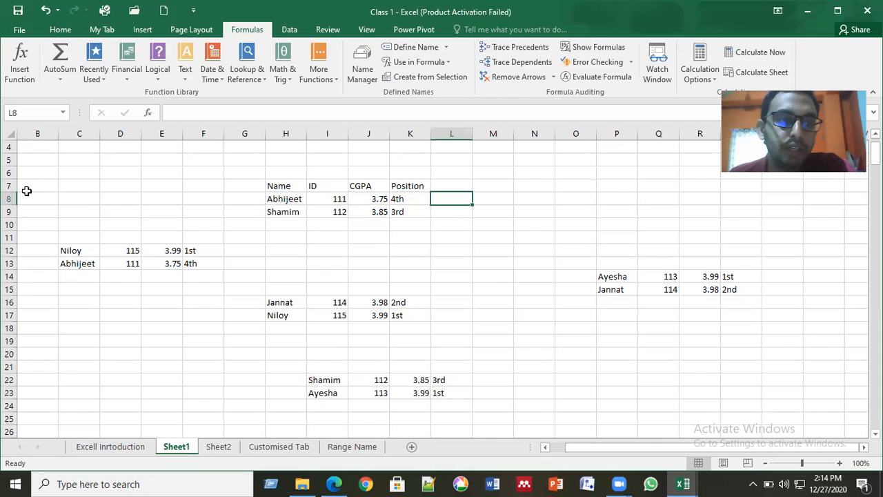
{"action": "left_click_drag", "start_coordinate": [28, 182], "coordinate": [750, 406]}
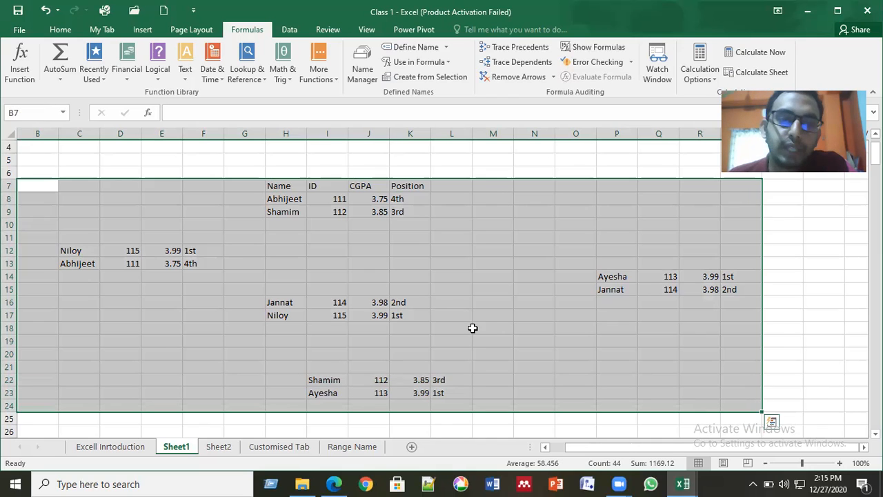
{"action": "left_click", "coordinate": [153, 253]}
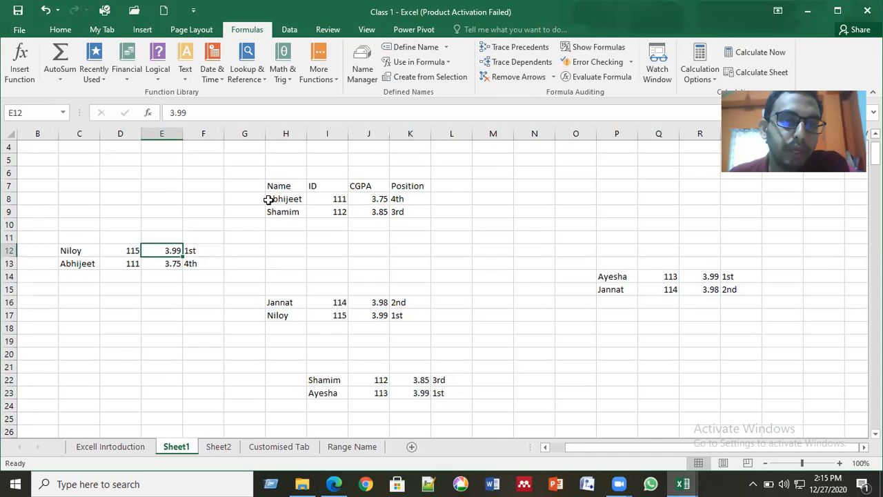
{"action": "left_click_drag", "start_coordinate": [279, 198], "coordinate": [404, 211]}
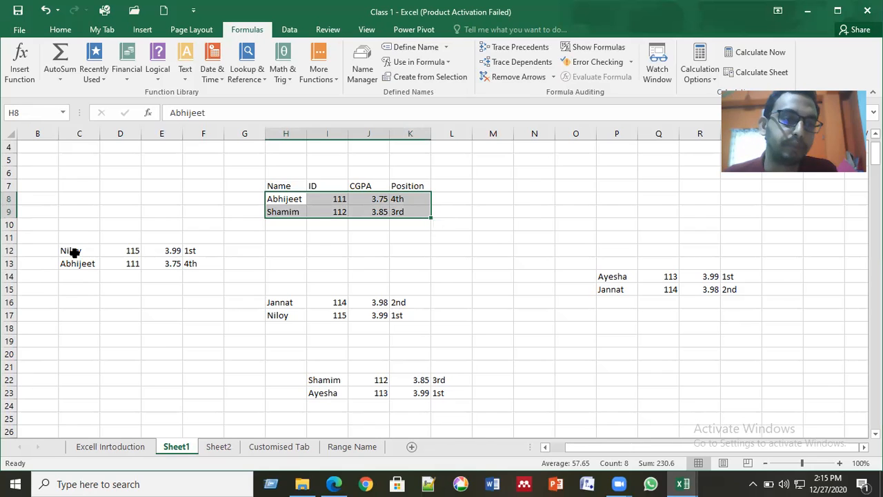
- Add C12:F13, P14:S15, H16:K17 and I22:L23 to the H8:K9 selection
{"action": "left_click_drag", "start_coordinate": [74, 251], "coordinate": [194, 266]}
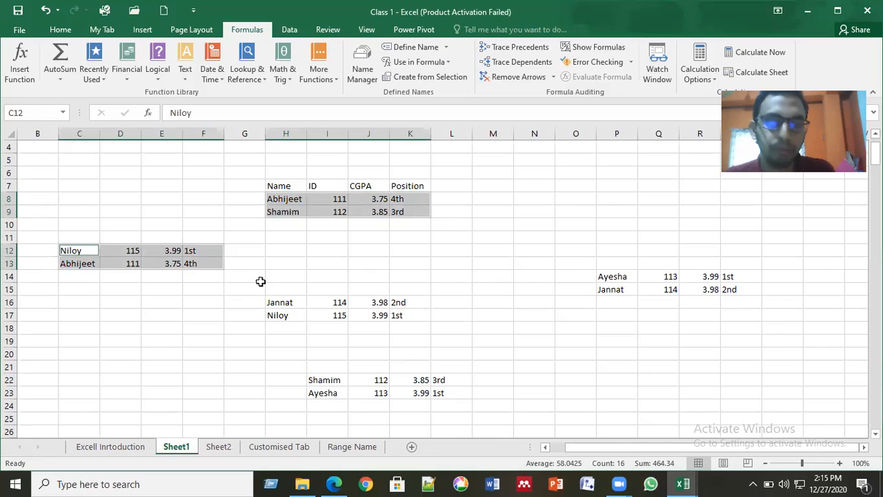
{"action": "left_click_drag", "start_coordinate": [607, 277], "coordinate": [738, 287]}
{"action": "left_click_drag", "start_coordinate": [280, 301], "coordinate": [403, 313]}
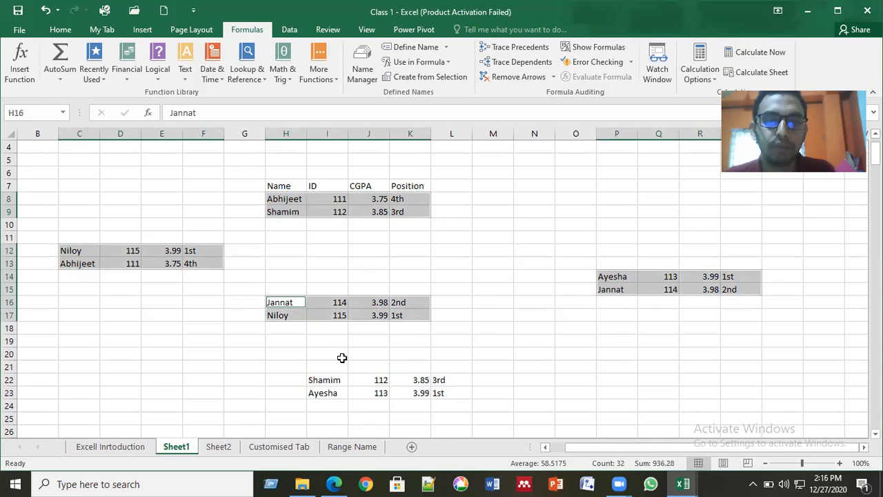
{"action": "left_click_drag", "start_coordinate": [319, 378], "coordinate": [442, 393]}
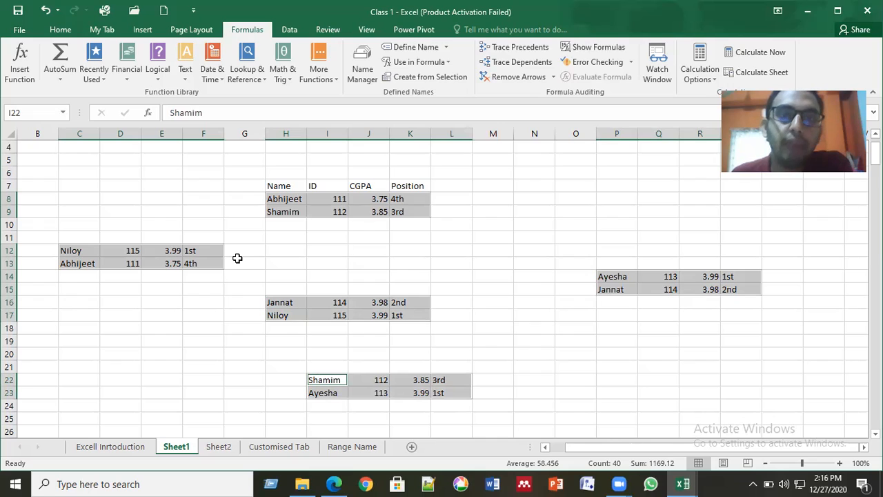
{"action": "left_click", "coordinate": [416, 46]}
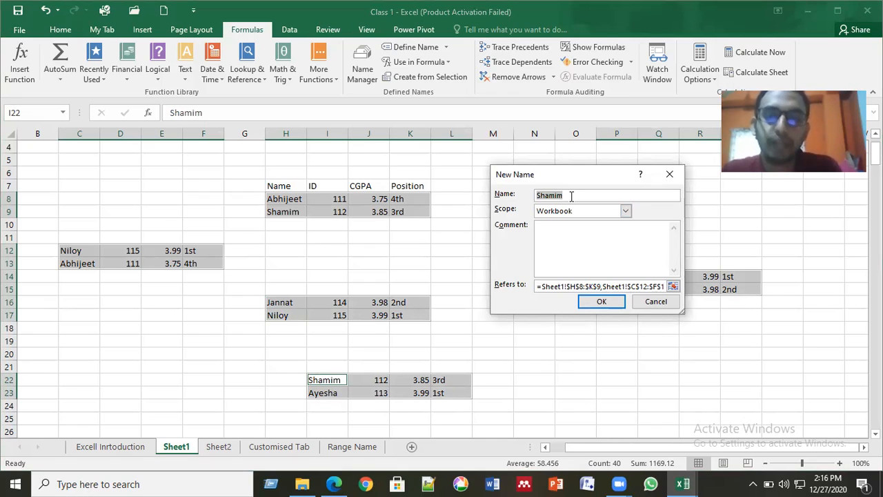
- Name the scattered multi-block selection DISCGPA, then deselect it
{"action": "type", "text": "DIS"}
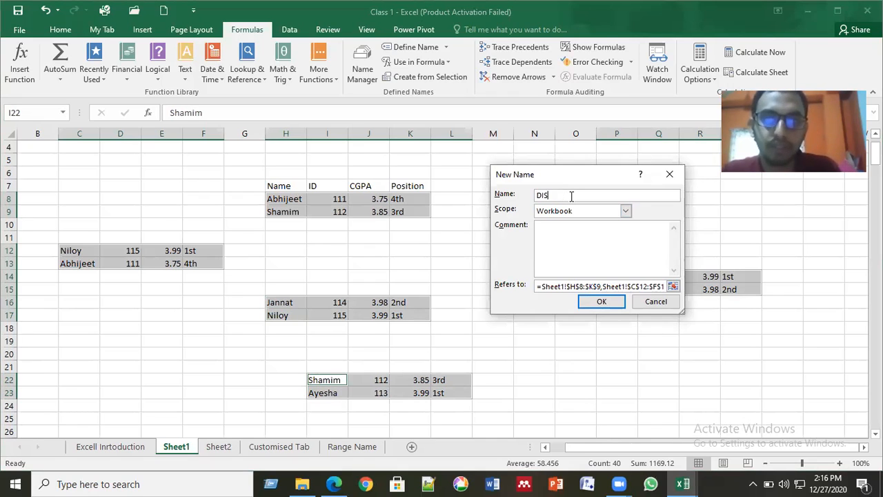
{"action": "type", "text": "CGPA"}
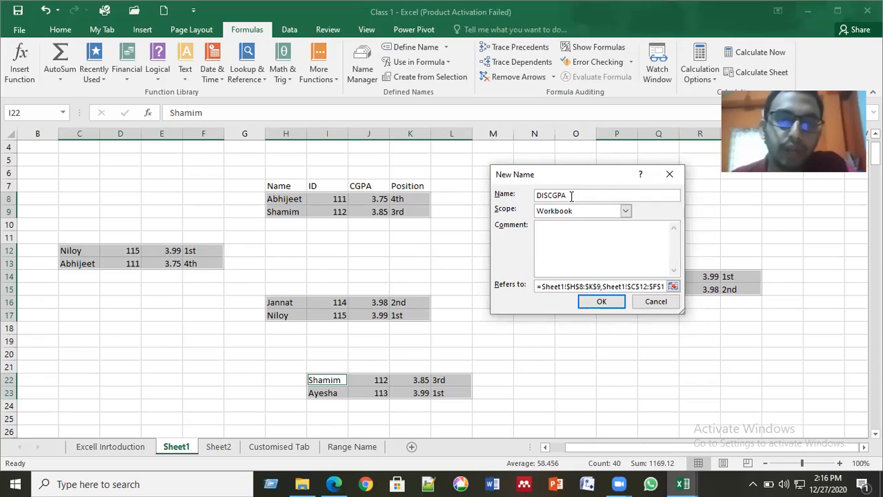
{"action": "left_click", "coordinate": [597, 306]}
{"action": "left_click", "coordinate": [519, 314]}
{"action": "left_click", "coordinate": [391, 272]}
{"action": "left_click", "coordinate": [288, 199]}
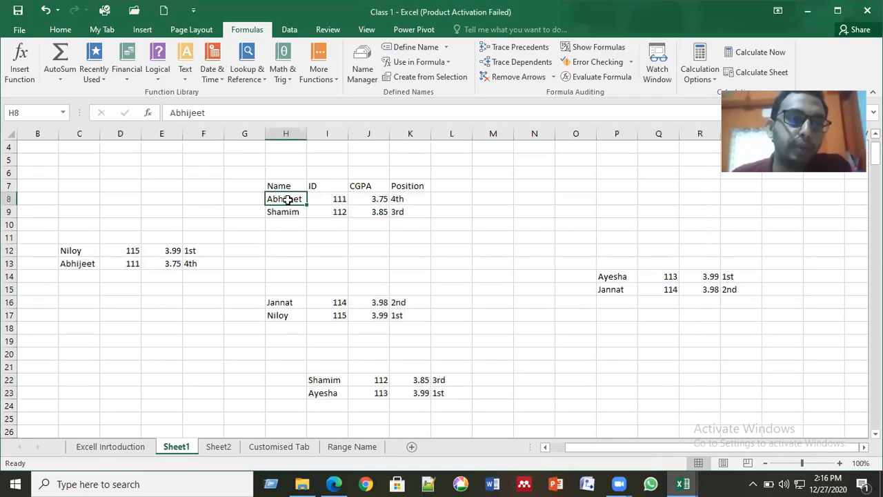
- Select DISCGPA from the Name Box to highlight its five student blocks on Sheet1
{"action": "left_click", "coordinate": [339, 198]}
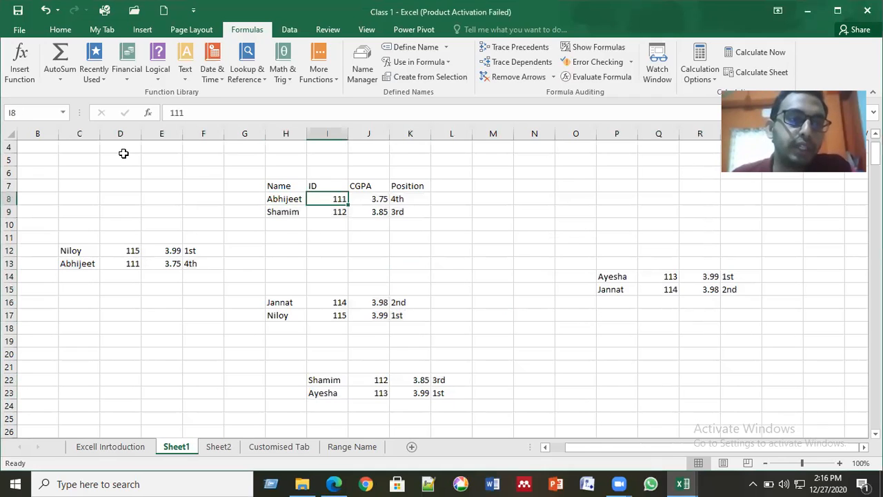
{"action": "left_click", "coordinate": [62, 113]}
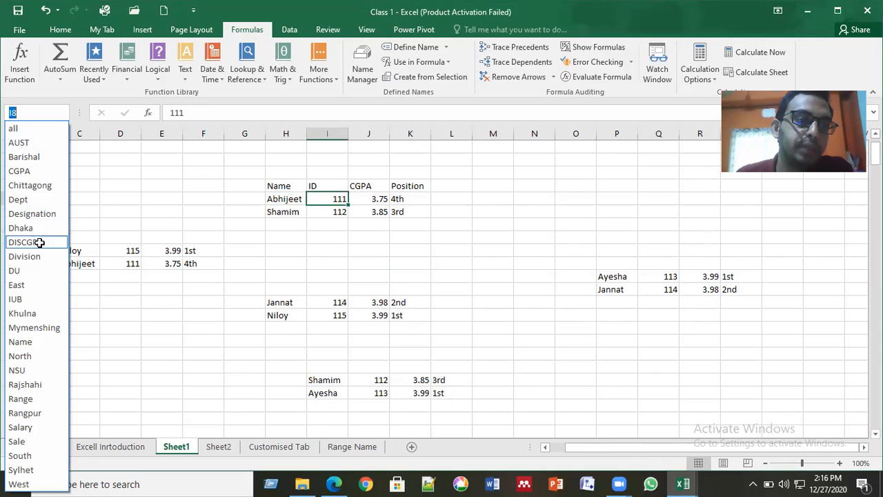
{"action": "key", "text": "Return"}
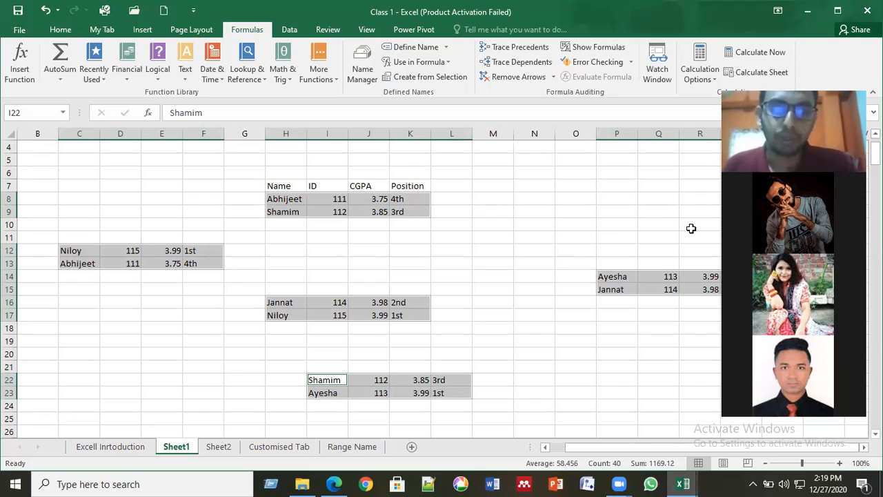
- Deselect the DISCGPA blocks and switch to the Range Name sheet
{"action": "left_click", "coordinate": [502, 249]}
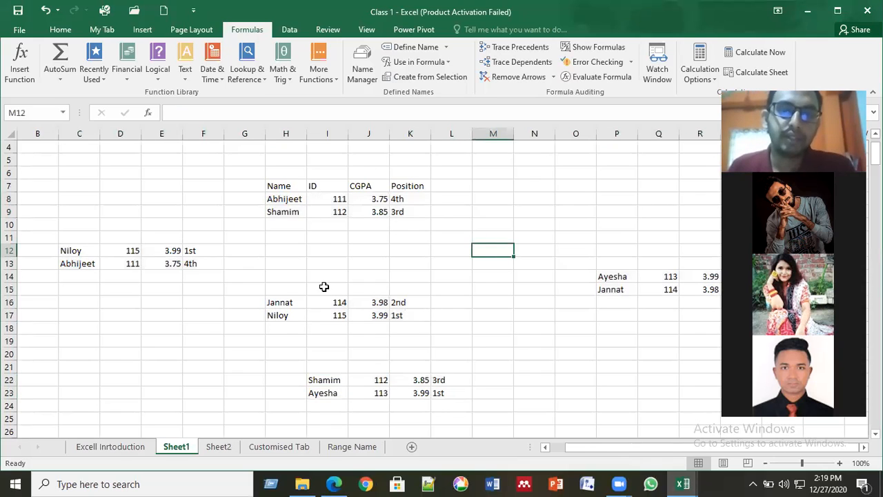
{"action": "left_click", "coordinate": [345, 447]}
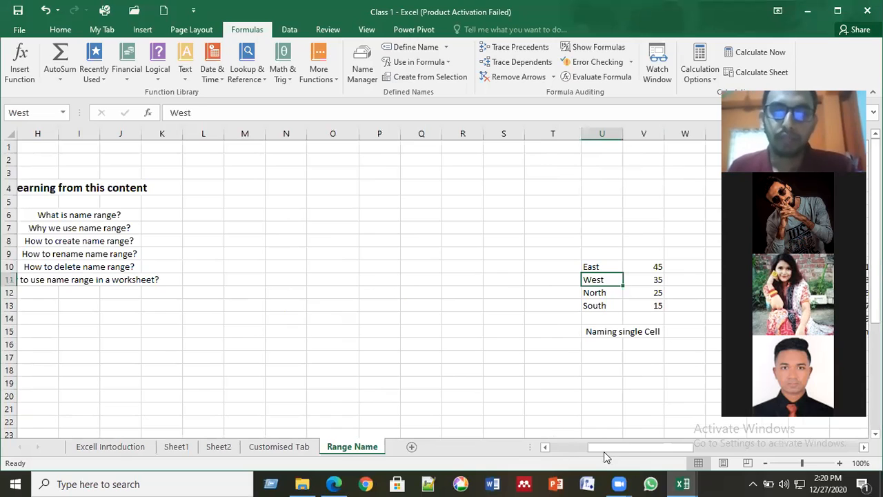
- Review the Sum/Average example on Range Name, then step back through Customised Tab toward Sheet1
{"action": "left_click_drag", "start_coordinate": [601, 451], "coordinate": [768, 451]}
{"action": "scroll", "coordinate": [340, 340], "scroll_direction": "down", "scroll_amount": 2}
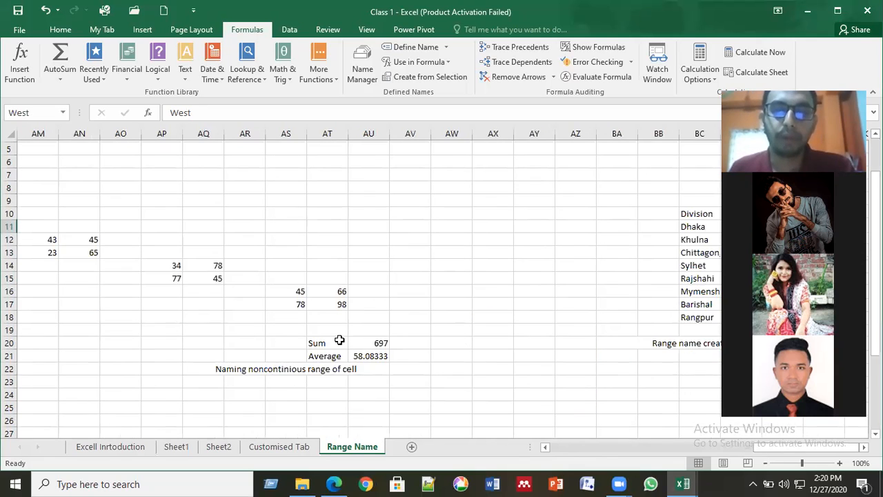
{"action": "scroll", "coordinate": [325, 336], "scroll_direction": "down", "scroll_amount": 1}
{"action": "left_click", "coordinate": [298, 331]}
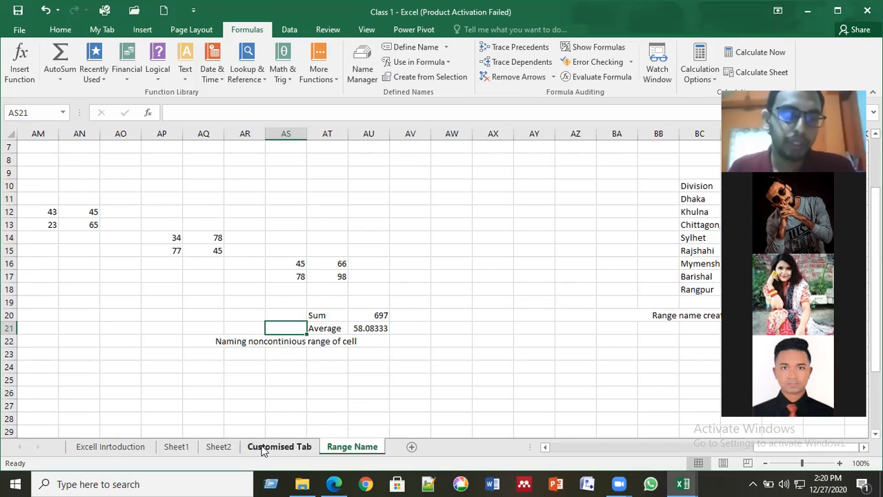
{"action": "left_click", "coordinate": [219, 447]}
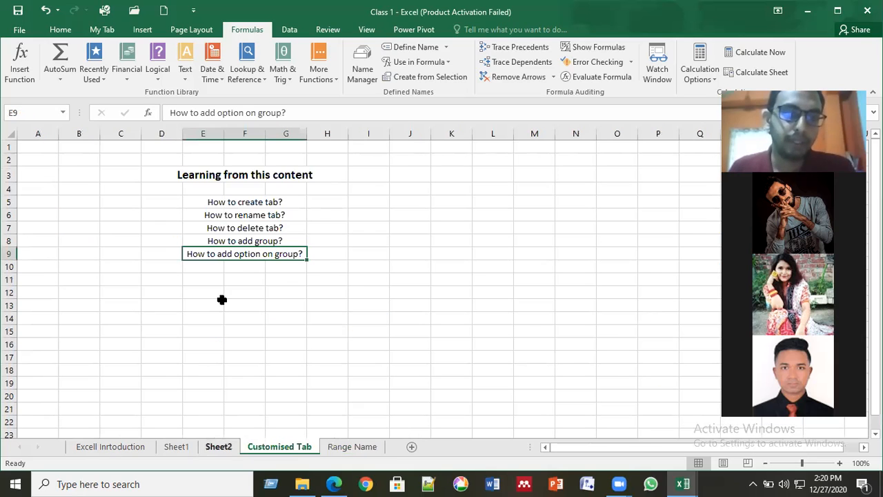
{"action": "key", "text": "ctrl+Page_Up"}
{"action": "key", "text": "ctrl+Page_Up"}
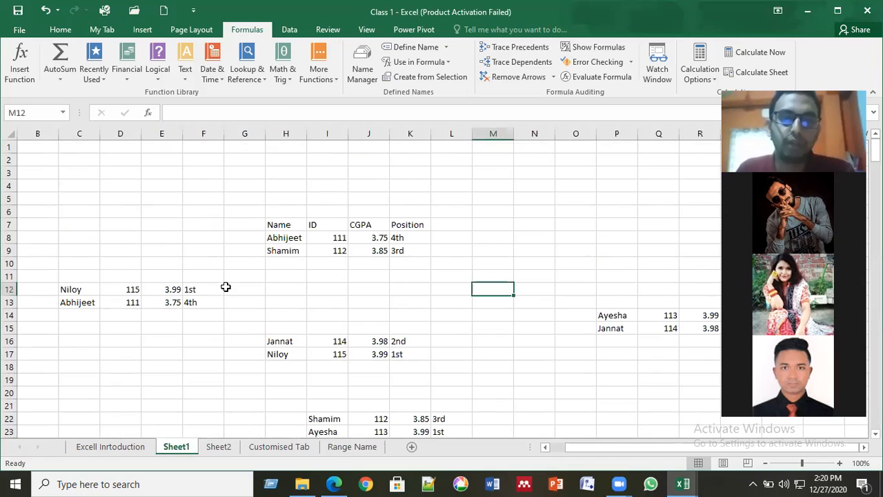
- Look over the student blocks and empty cells below them on Sheet1, then return to Range Name
{"action": "scroll", "coordinate": [226, 287], "scroll_direction": "down", "scroll_amount": 3}
{"action": "scroll", "coordinate": [226, 286], "scroll_direction": "up", "scroll_amount": 2}
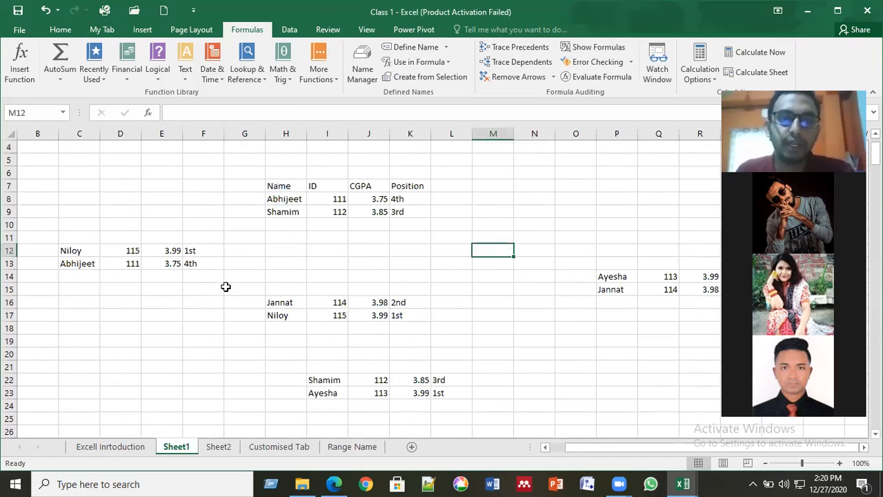
{"action": "scroll", "coordinate": [225, 286], "scroll_direction": "down", "scroll_amount": 3}
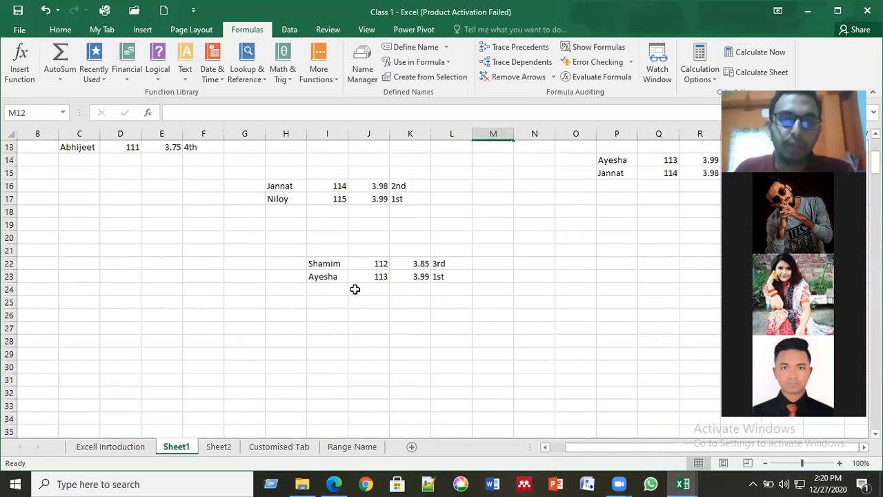
{"action": "left_click", "coordinate": [459, 292]}
{"action": "left_click", "coordinate": [393, 324]}
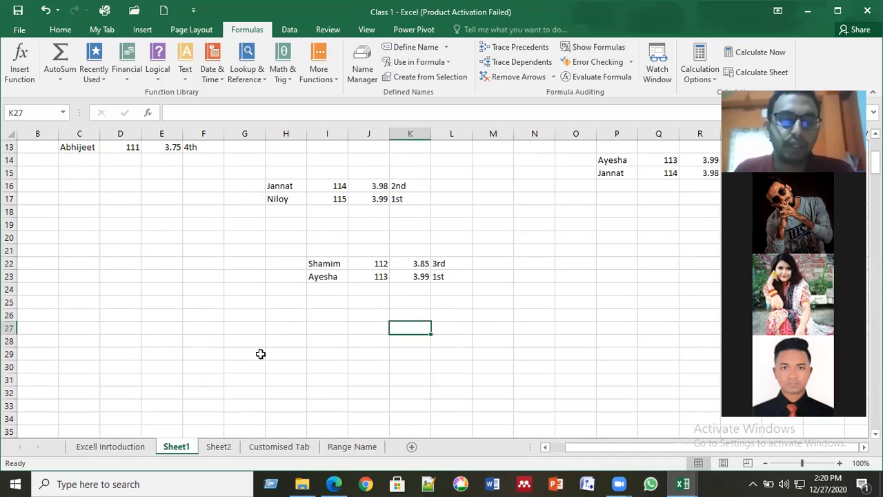
{"action": "scroll", "coordinate": [254, 273], "scroll_direction": "up", "scroll_amount": 4}
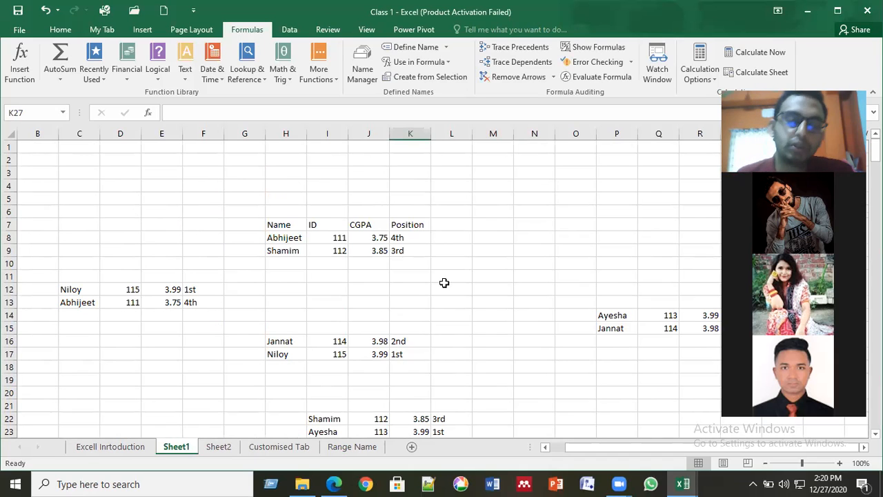
{"action": "scroll", "coordinate": [403, 267], "scroll_direction": "down", "scroll_amount": 4}
{"action": "scroll", "coordinate": [404, 268], "scroll_direction": "up", "scroll_amount": 4}
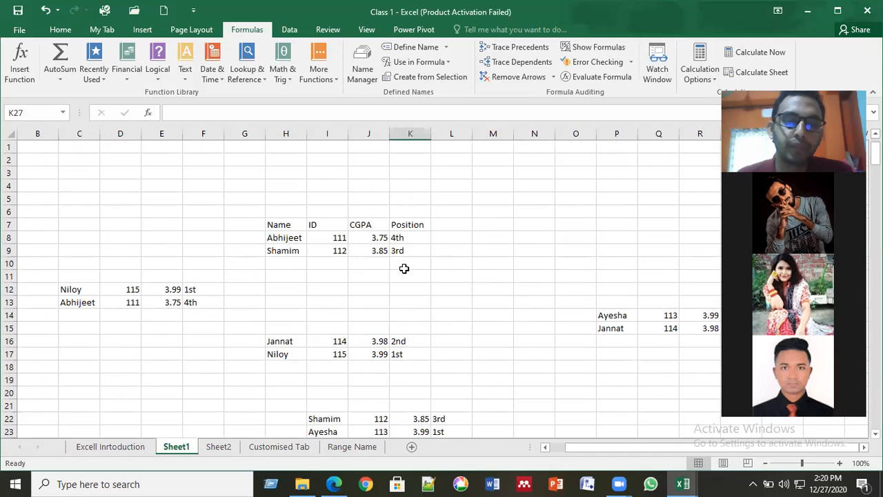
{"action": "left_click", "coordinate": [344, 449]}
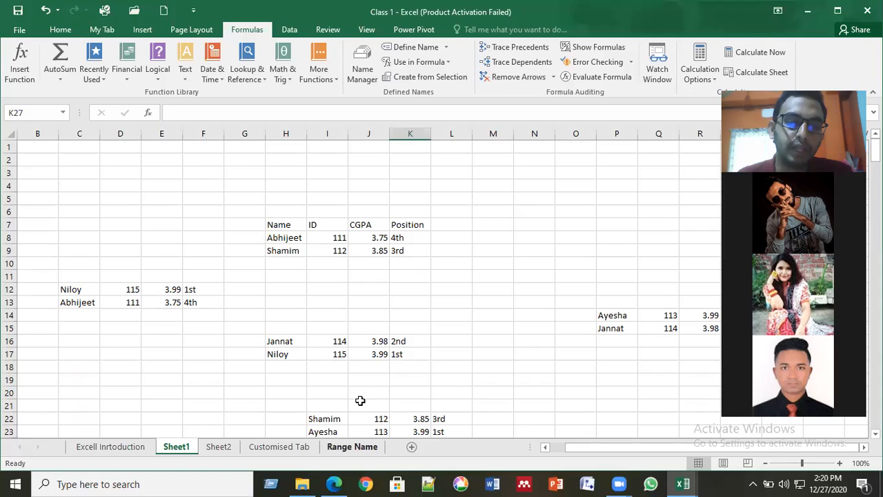
- Move from Range Name back to Sheet1, then forward to the blank Sheet2
{"action": "left_click", "coordinate": [339, 249]}
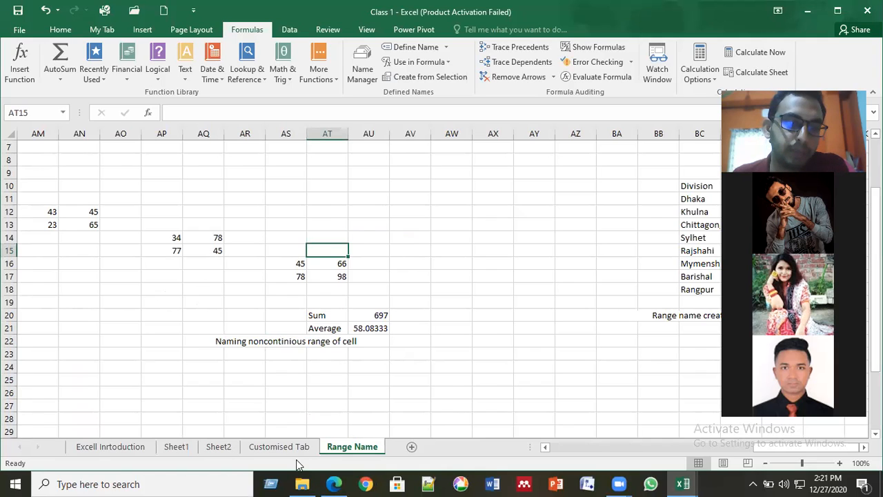
{"action": "left_click", "coordinate": [278, 448]}
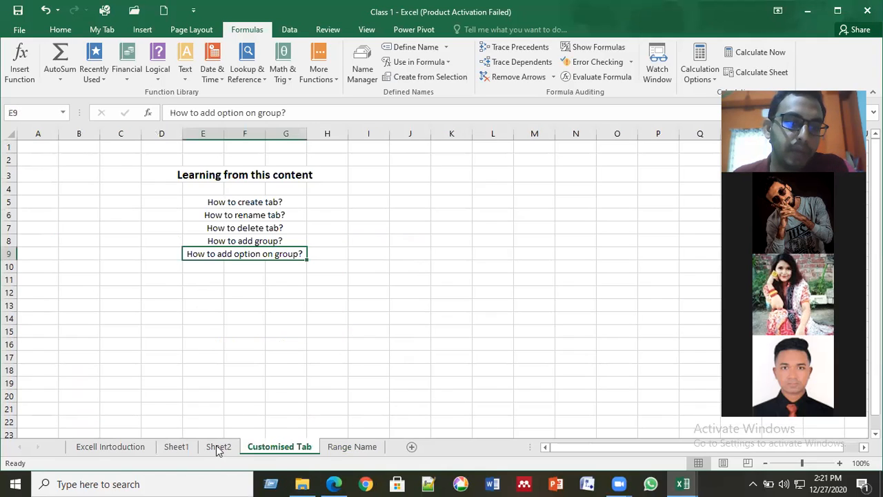
{"action": "key", "text": "ctrl+Page_Up"}
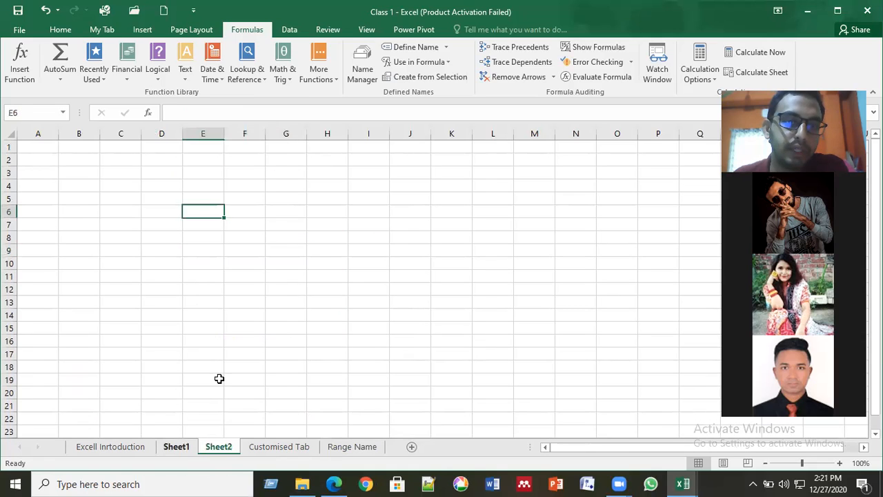
{"action": "key", "text": "ctrl+Page_Up"}
{"action": "left_click", "coordinate": [461, 295]}
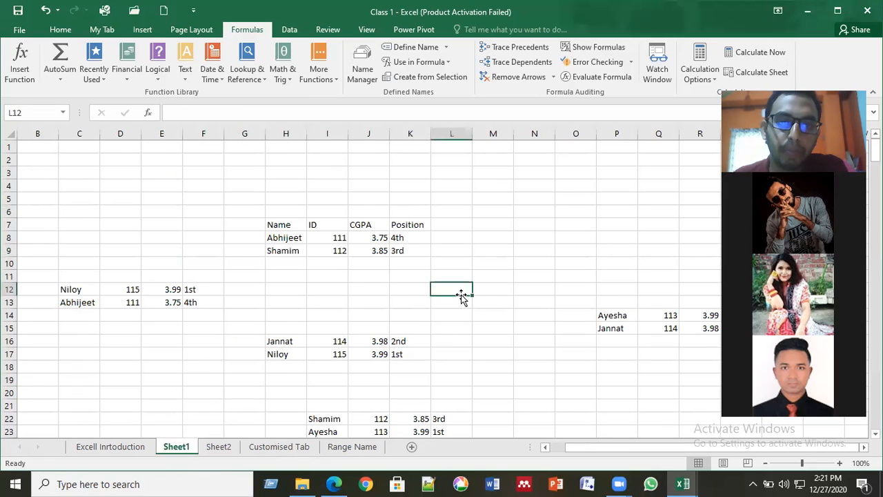
{"action": "scroll", "coordinate": [406, 284], "scroll_direction": "down", "scroll_amount": 1}
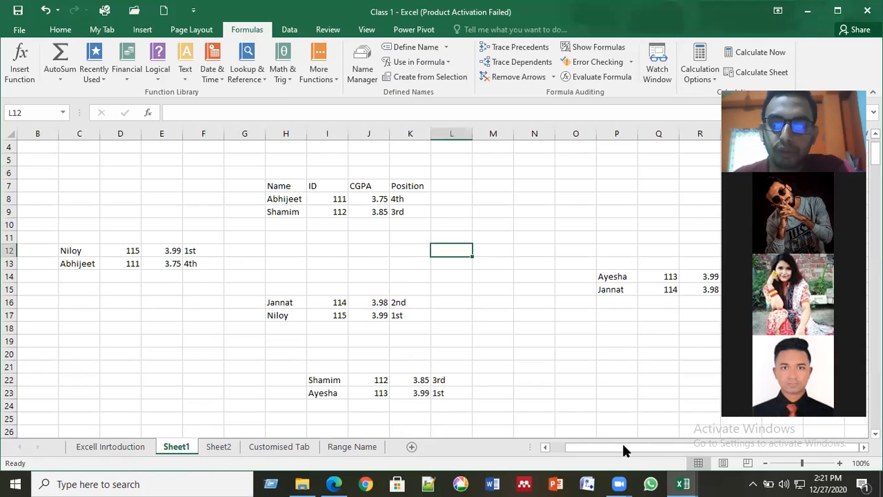
{"action": "scroll", "coordinate": [215, 358], "scroll_direction": "left", "scroll_amount": 1}
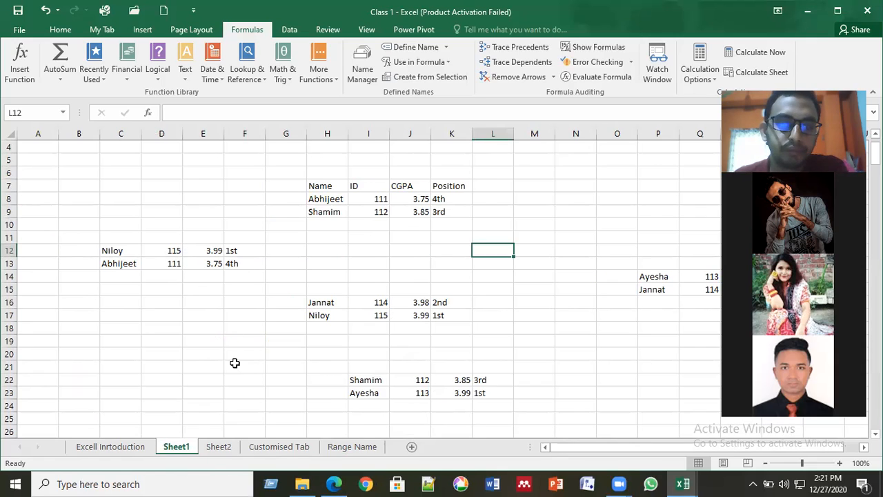
{"action": "left_click", "coordinate": [217, 356]}
{"action": "scroll", "coordinate": [217, 363], "scroll_direction": "down", "scroll_amount": 5}
{"action": "key", "text": "ctrl+Page_Down"}
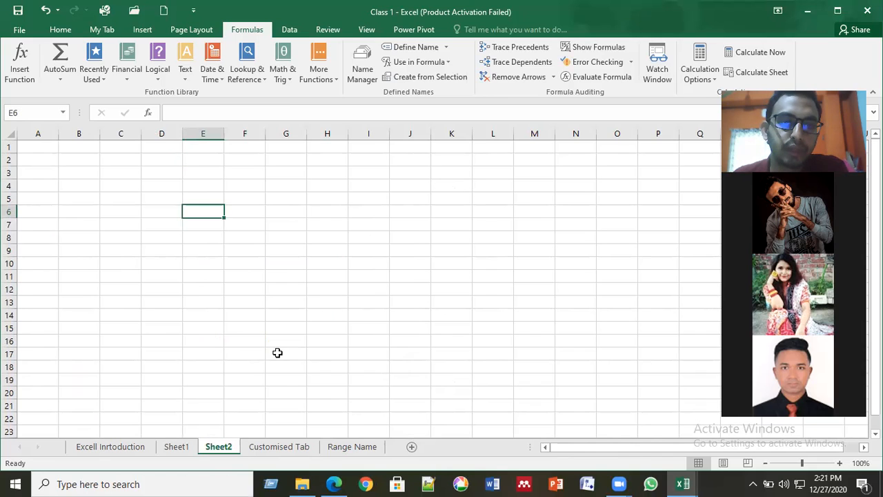
- Start a table at H7 with Name and ID headers and names Piash, Sumaia, Rafid, Jannat
{"action": "left_click", "coordinate": [336, 226]}
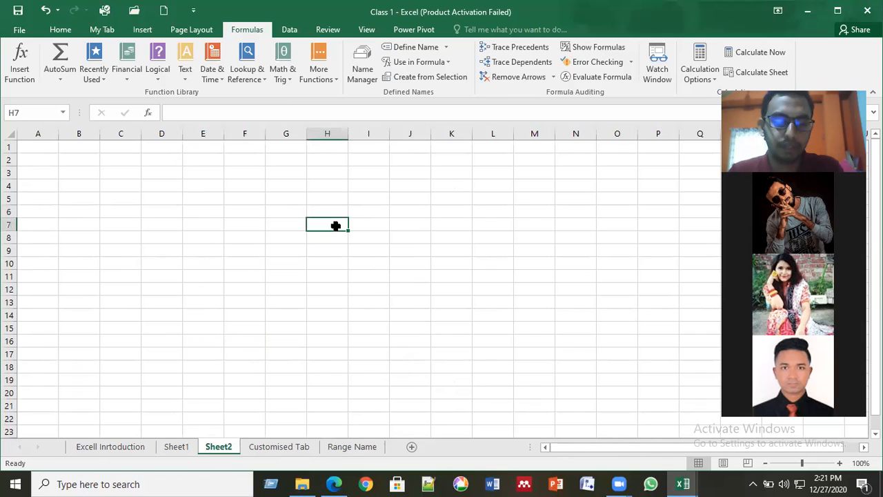
{"action": "type", "text": "Name"}
{"action": "key", "text": "Tab"}
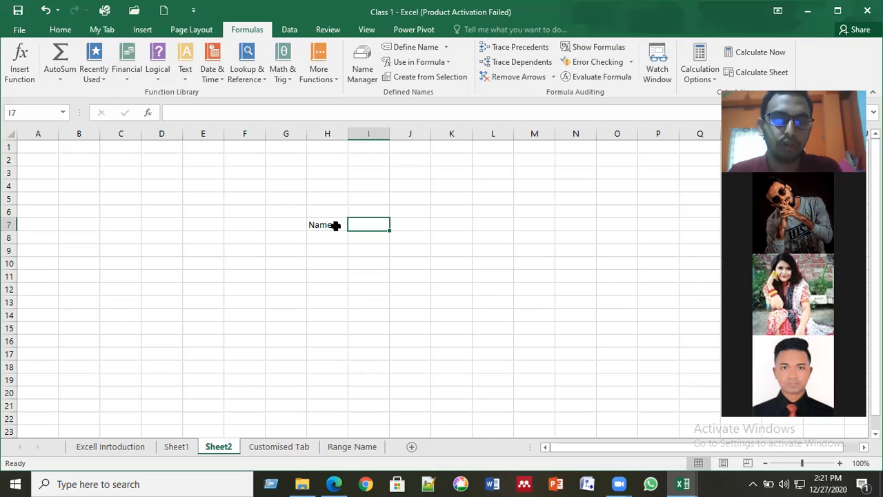
{"action": "type", "text": "I"}
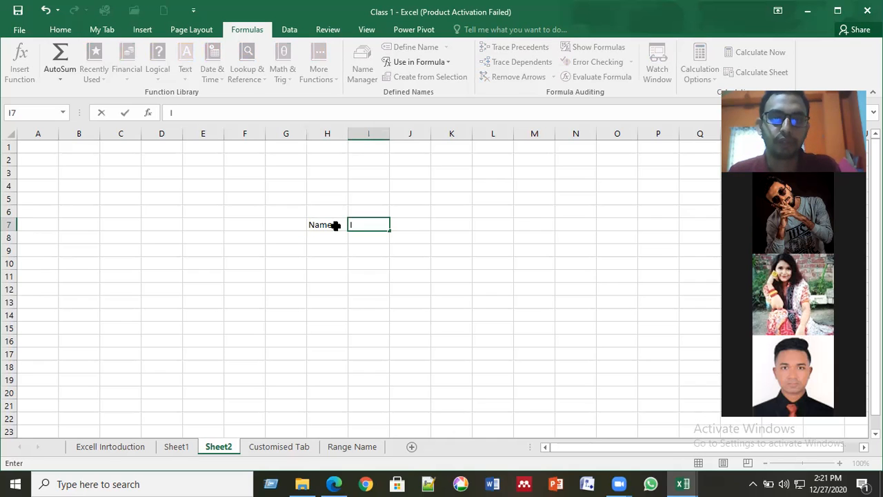
{"action": "type", "text": "D"}
{"action": "key", "text": "Return"}
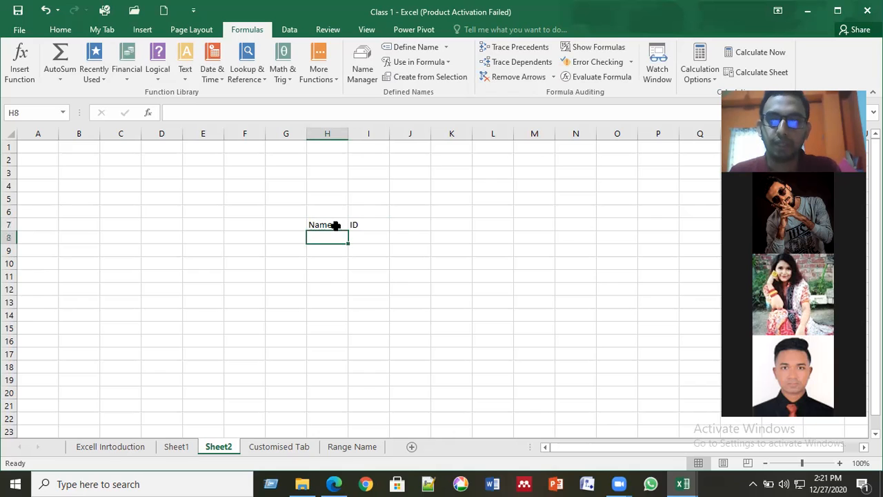
{"action": "type", "text": "pIA"}
{"action": "key", "text": "BackSpace"}
{"action": "key", "text": "BackSpace"}
{"action": "key", "text": "BackSpace"}
{"action": "type", "text": "P"}
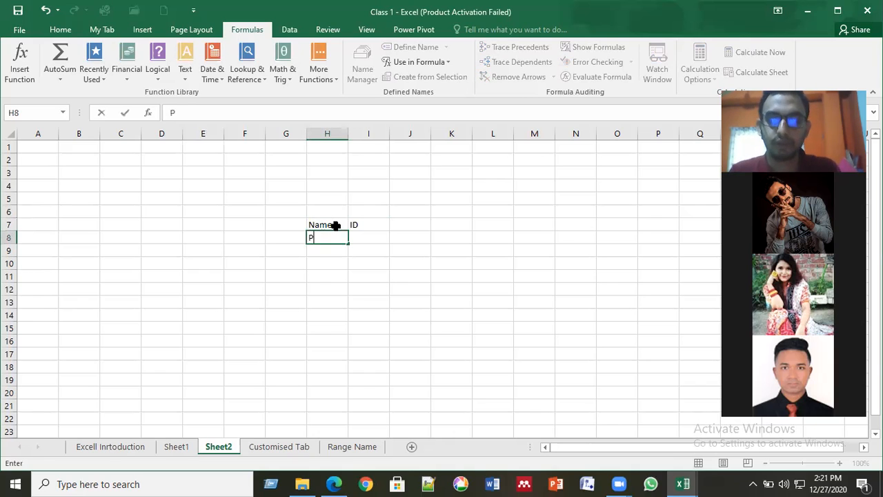
{"action": "type", "text": "iash"}
{"action": "key", "text": "Return"}
{"action": "type", "text": "Sumaia"}
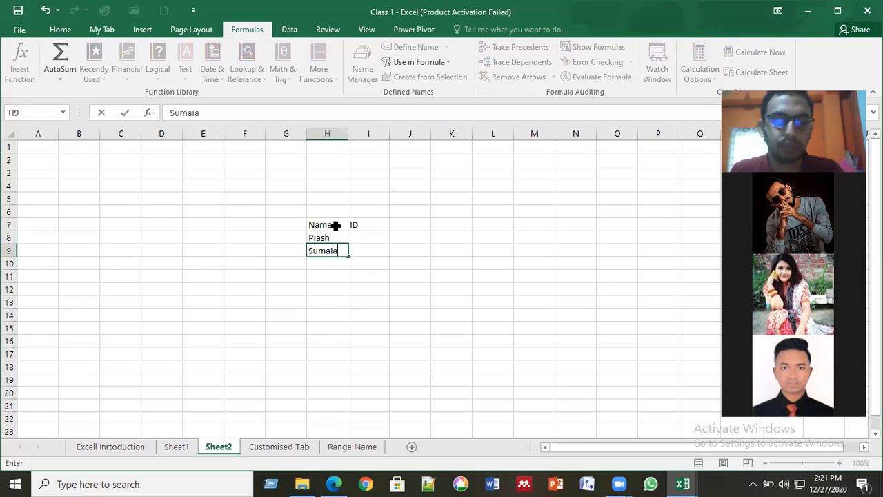
{"action": "key", "text": "Return"}
{"action": "type", "text": "Rafid"}
{"action": "key", "text": "Return"}
{"action": "type", "text": "Jannat"}
{"action": "key", "text": "Return"}
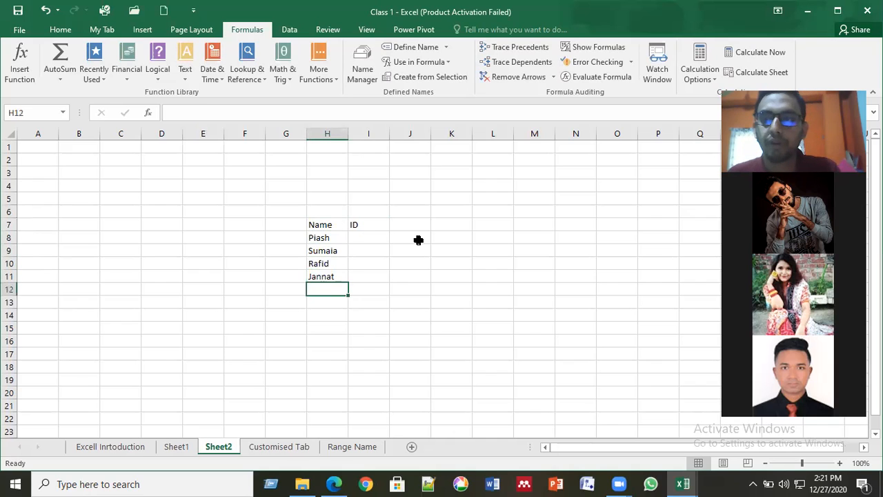
- Enter IDs 111, 112, 113 and 114 in I8:I11 beside the four names
{"action": "left_click", "coordinate": [373, 239]}
{"action": "type", "text": "111"}
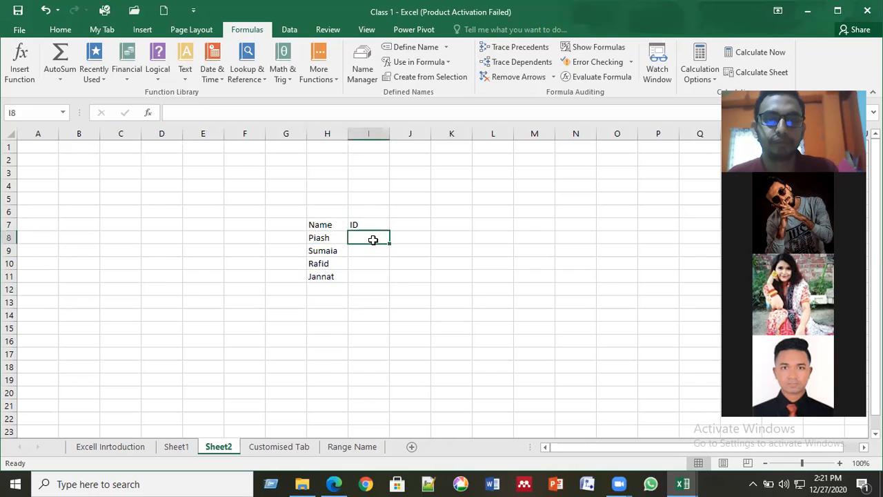
{"action": "key", "text": "Return"}
{"action": "type", "text": "112"}
{"action": "key", "text": "Return"}
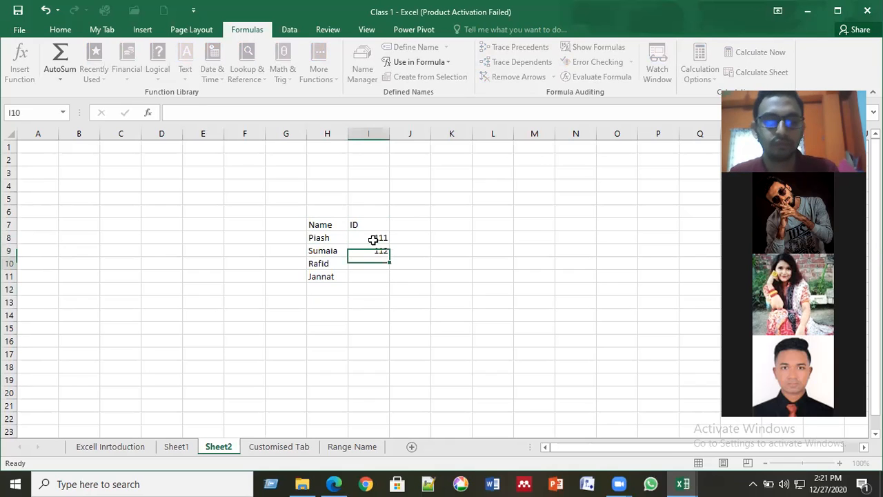
{"action": "type", "text": "113"}
{"action": "key", "text": "Return"}
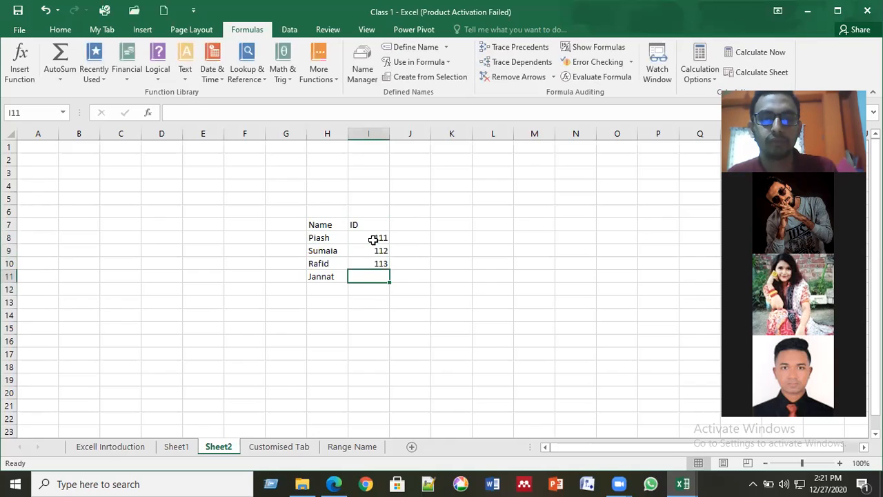
{"action": "type", "text": "114"}
{"action": "key", "text": "ctrl+Return"}
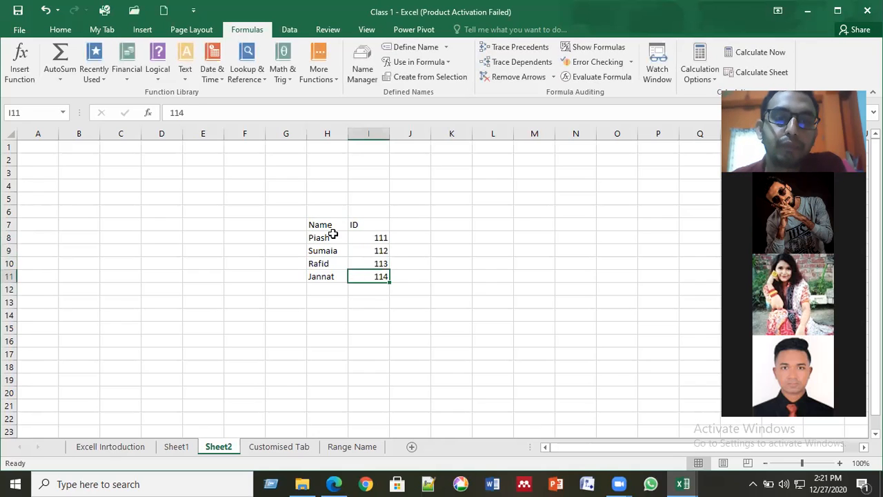
{"action": "left_click", "coordinate": [332, 236]}
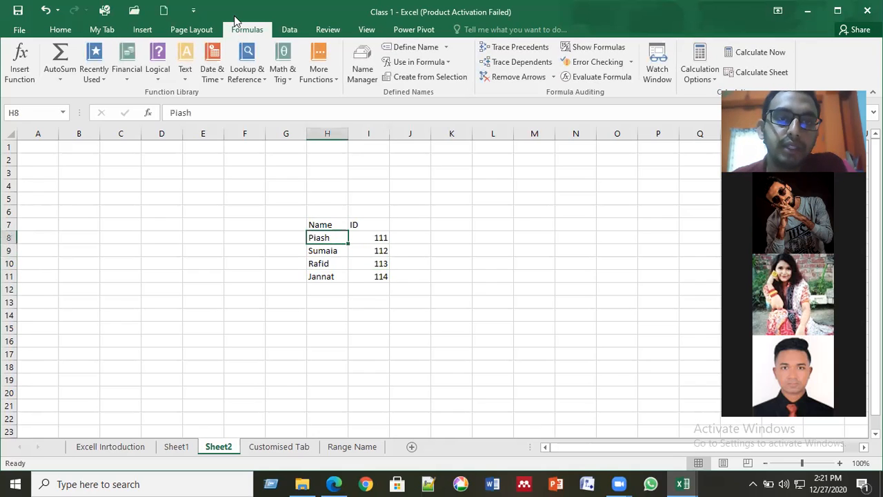
{"action": "left_click", "coordinate": [415, 48]}
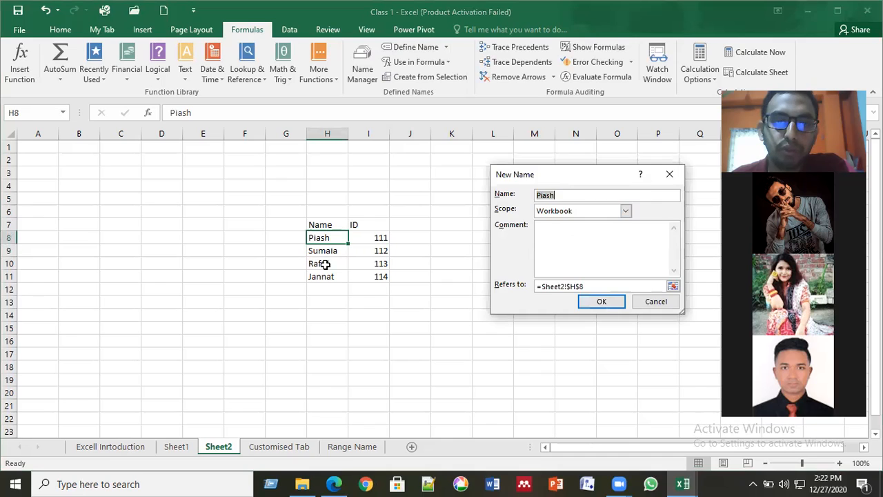
{"action": "key", "text": "Return"}
{"action": "key", "text": "Down"}
{"action": "key", "text": "Down"}
{"action": "key", "text": "Down"}
{"action": "left_click", "coordinate": [331, 237]}
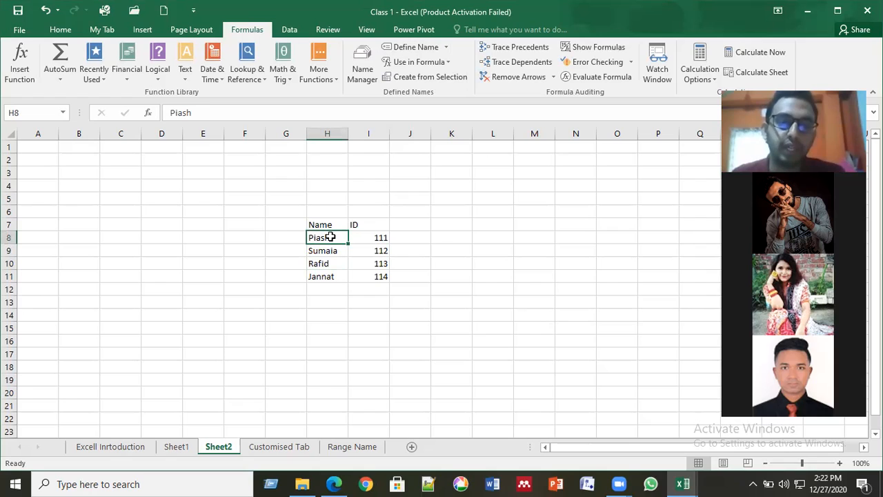
{"action": "left_click", "coordinate": [330, 284], "text": "shift"}
{"action": "left_click", "coordinate": [329, 289]}
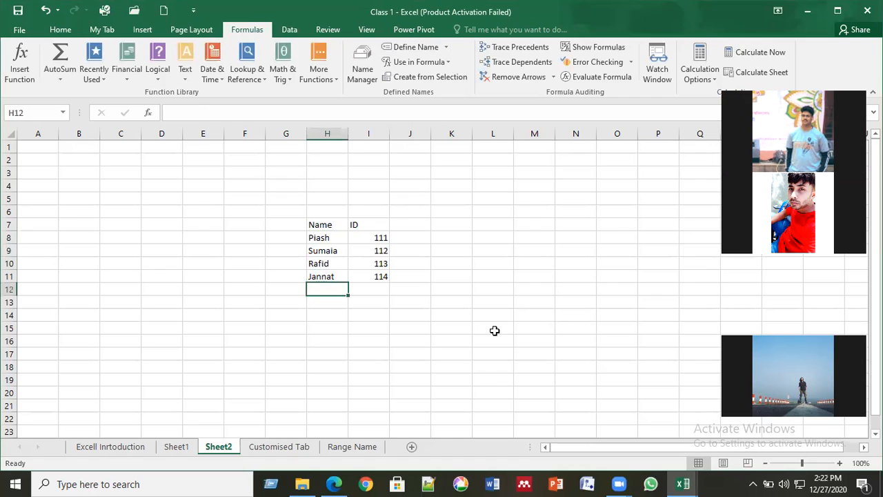
- Add the names Pavel, Yasin and Niloy in H12:H14
{"action": "type", "text": "Pavel"}
{"action": "key", "text": "Return"}
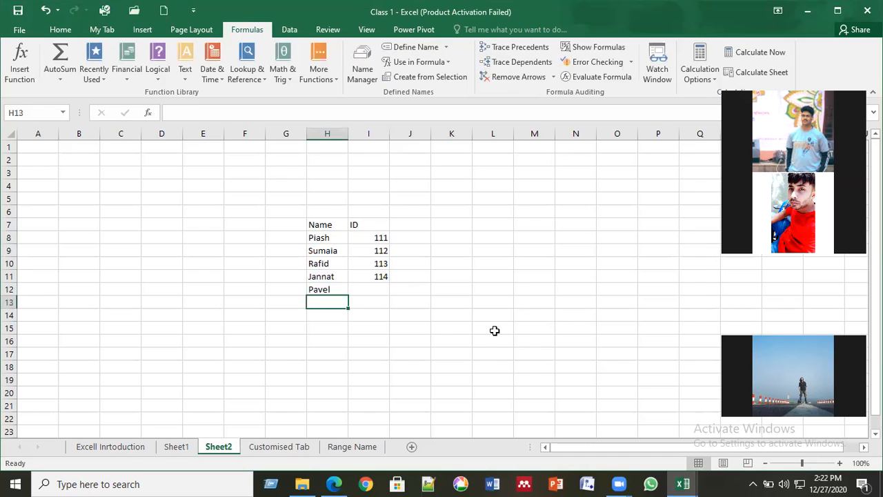
{"action": "type", "text": "Yasin"}
{"action": "key", "text": "Return"}
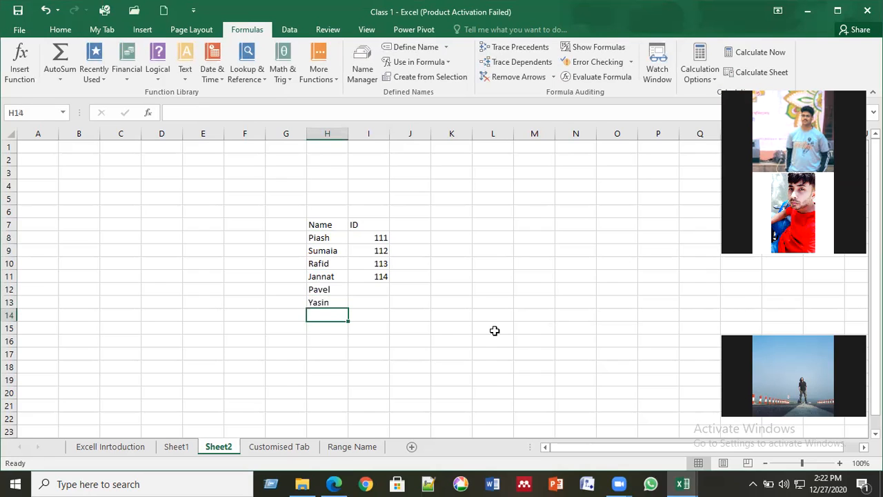
{"action": "type", "text": "Niloy"}
{"action": "key", "text": "Up"}
{"action": "key", "text": "Up"}
{"action": "key", "text": "Up"}
- Enter IDs 115, 116 and 117 in I12:I14
{"action": "key", "text": "Down"}
{"action": "key", "text": "Right"}
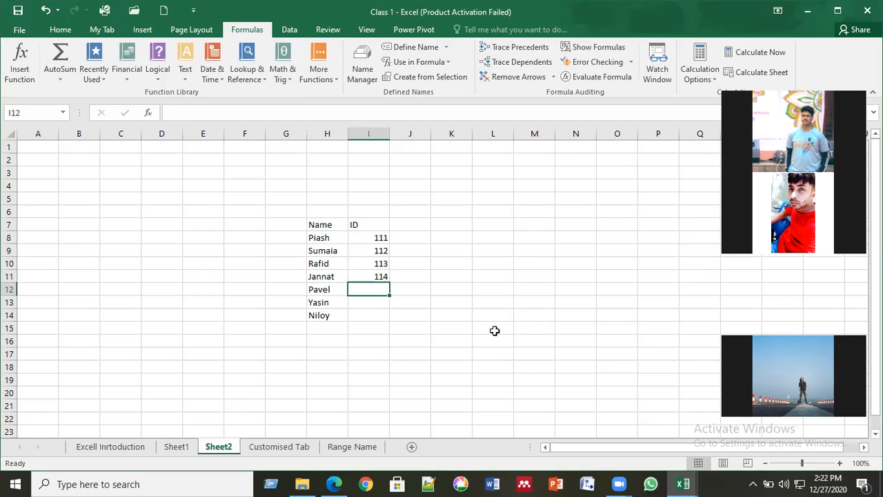
{"action": "type", "text": "115"}
{"action": "key", "text": "Return"}
{"action": "type", "text": "11"}
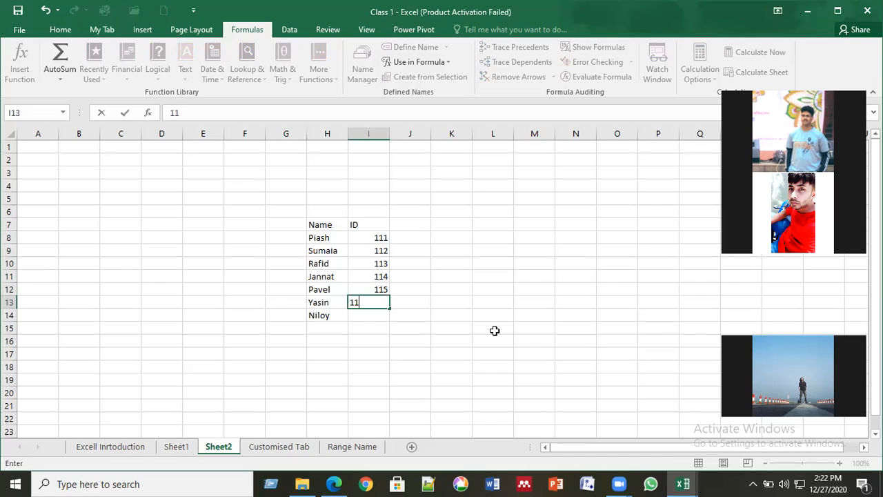
{"action": "type", "text": "6"}
{"action": "key", "text": "Return"}
{"action": "type", "text": "11"}
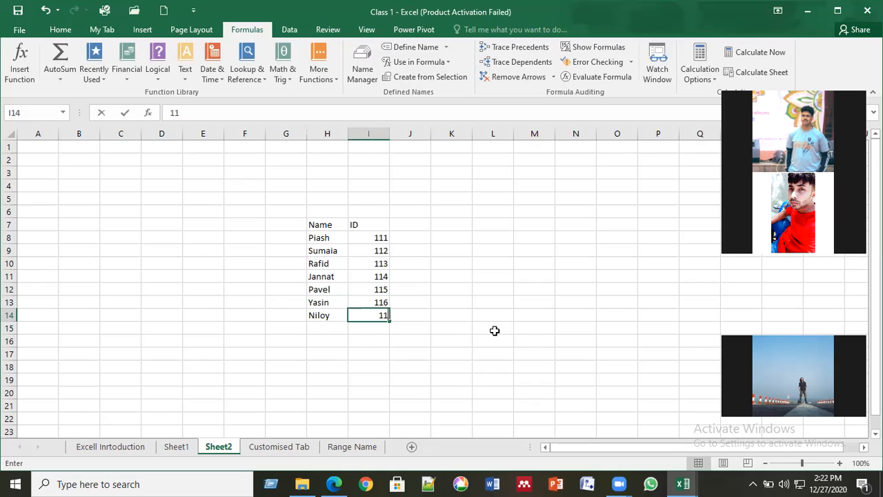
{"action": "type", "text": "7"}
{"action": "key", "text": "Up"}
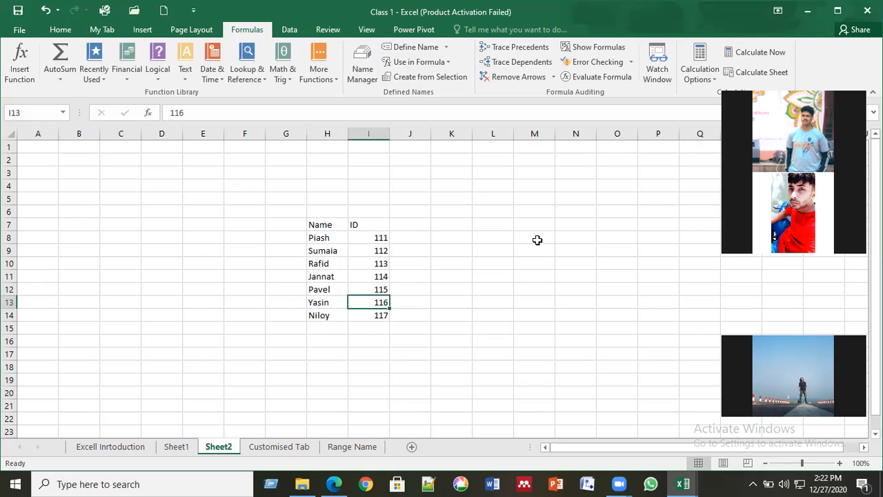
{"action": "left_click", "coordinate": [329, 238]}
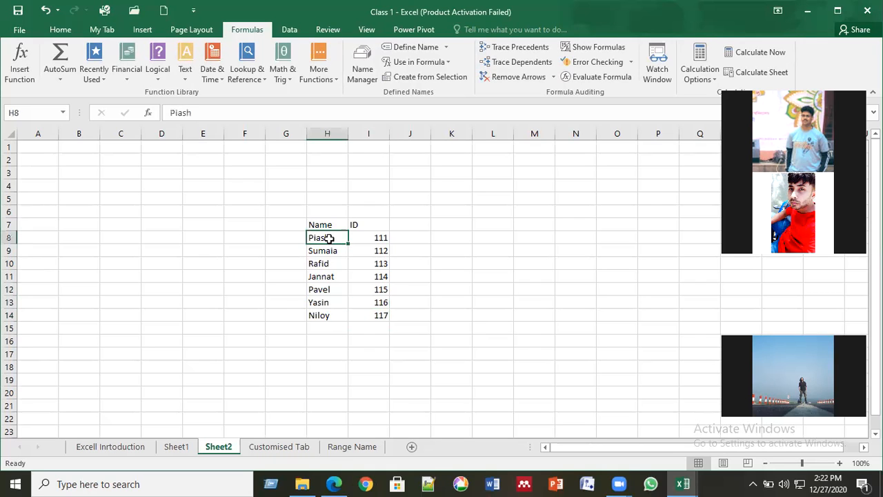
{"action": "key", "text": "Down"}
{"action": "key", "text": "Down"}
{"action": "left_click", "coordinate": [325, 241]}
{"action": "left_click", "coordinate": [415, 47]}
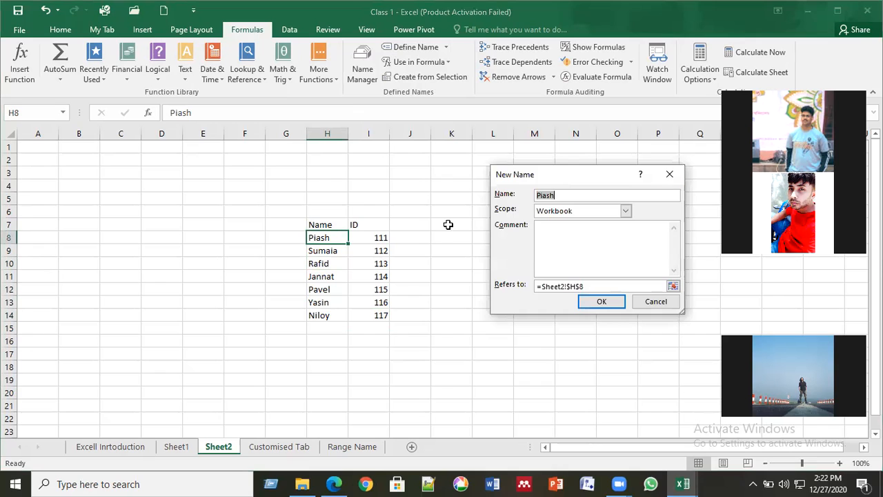
{"action": "key", "text": "Return"}
{"action": "left_click", "coordinate": [330, 247]}
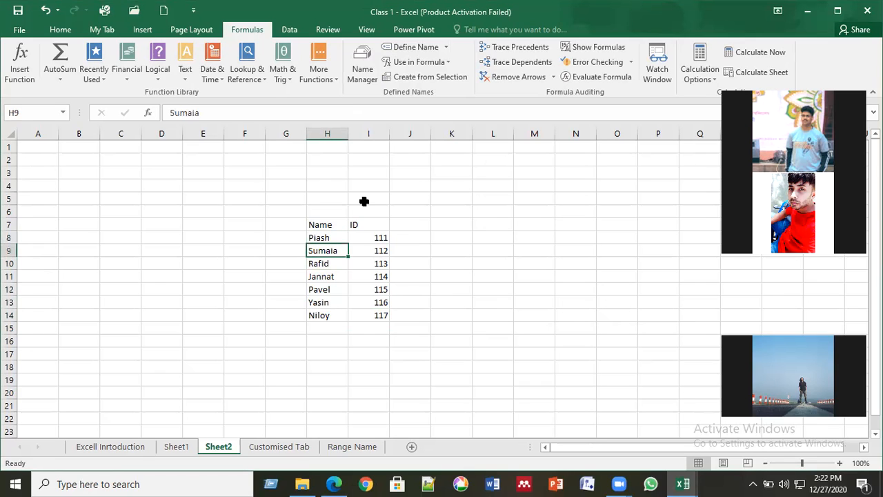
{"action": "left_click", "coordinate": [415, 48]}
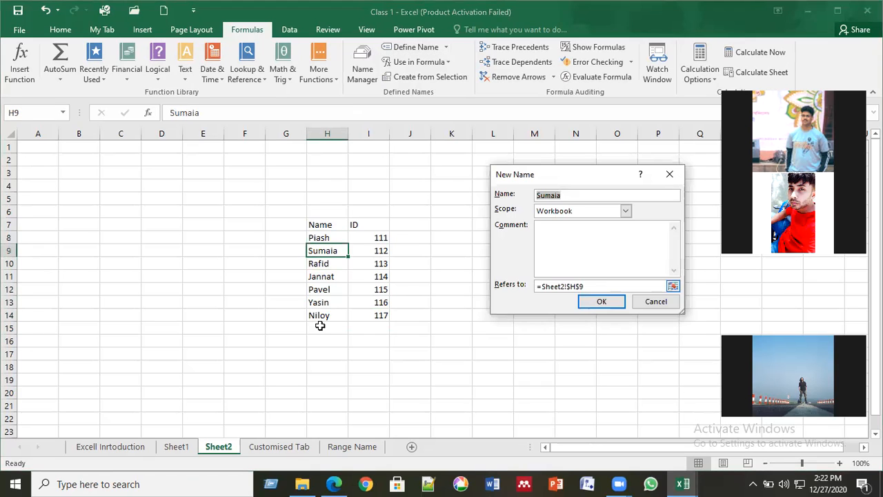
{"action": "key", "text": "Return"}
{"action": "left_click", "coordinate": [329, 268]}
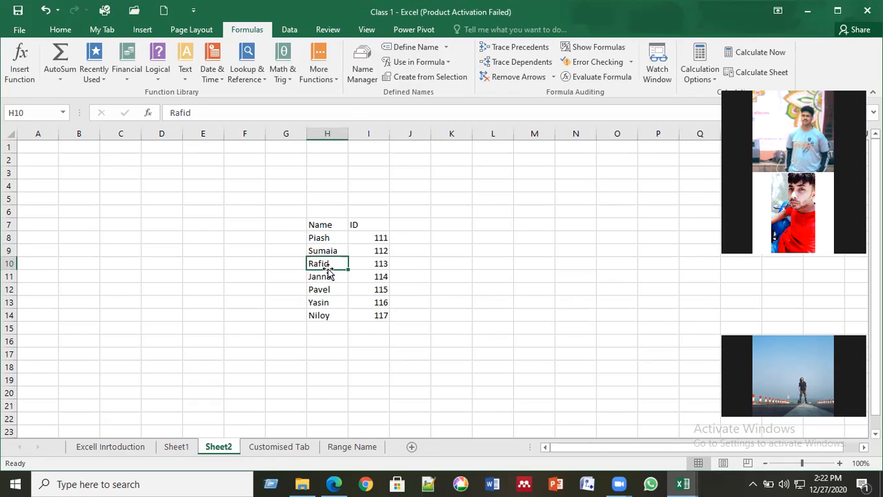
{"action": "key", "text": "Up"}
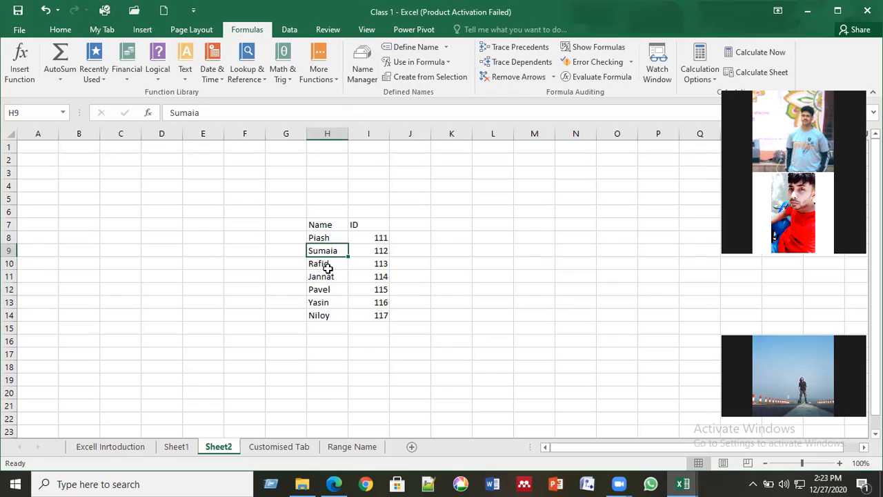
{"action": "key", "text": "Down"}
{"action": "key", "text": "Down"}
{"action": "key", "text": "Down"}
{"action": "key", "text": "Down"}
{"action": "key", "text": "Down"}
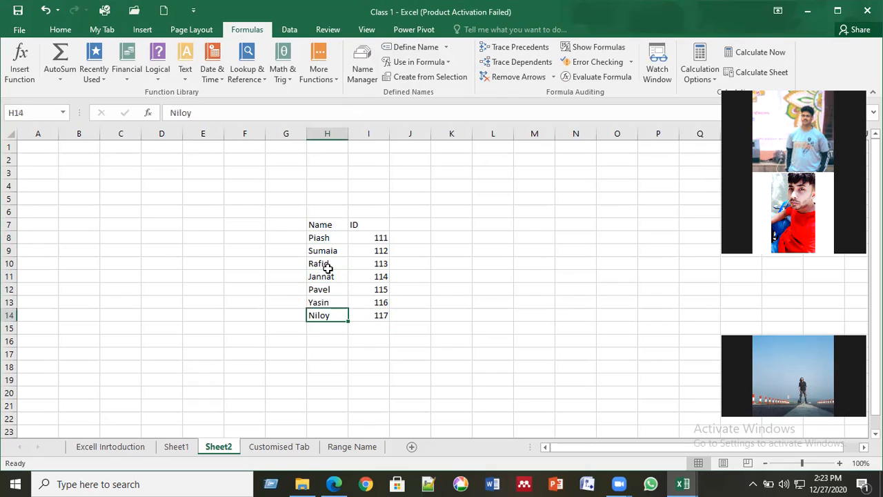
{"action": "key", "text": "Up"}
{"action": "key", "text": "Up"}
{"action": "key", "text": "Up"}
{"action": "key", "text": "Up"}
{"action": "key", "text": "Up"}
{"action": "key", "text": "Up"}
{"action": "key", "text": "Down"}
{"action": "key", "text": "Down"}
{"action": "key", "text": "Down"}
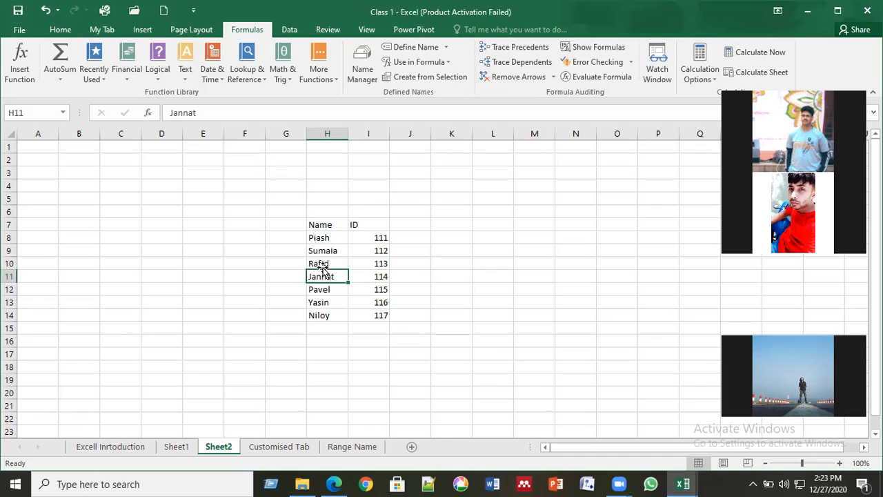
{"action": "left_click", "coordinate": [331, 239]}
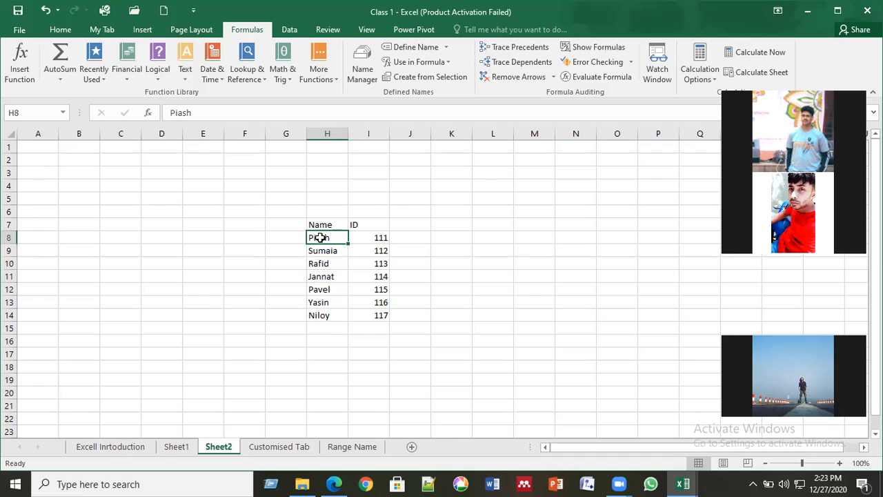
{"action": "left_click_drag", "start_coordinate": [329, 238], "coordinate": [381, 320]}
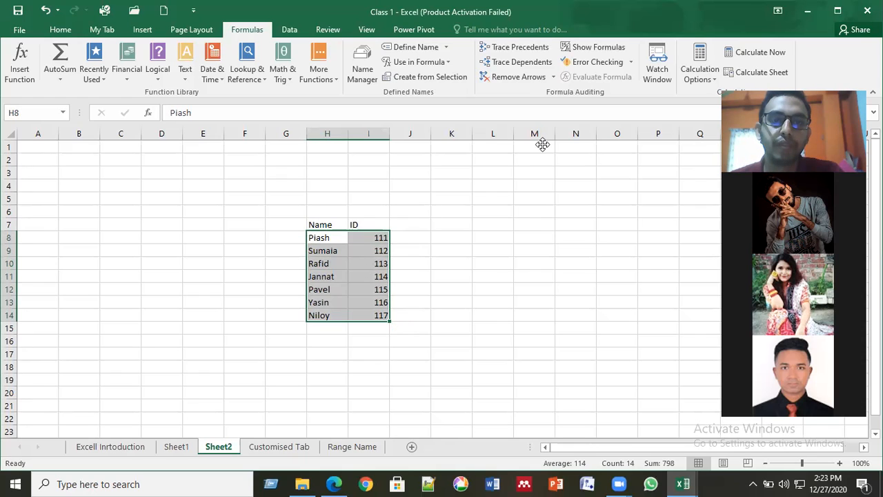
- Open Create from Selection for H8:I14, close it unchanged, then reopen it
{"action": "left_click", "coordinate": [429, 73]}
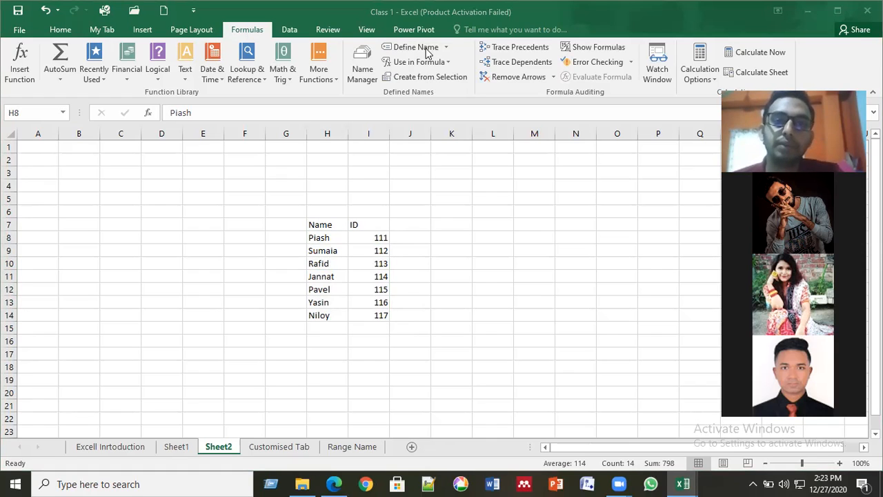
{"action": "left_click", "coordinate": [319, 240]}
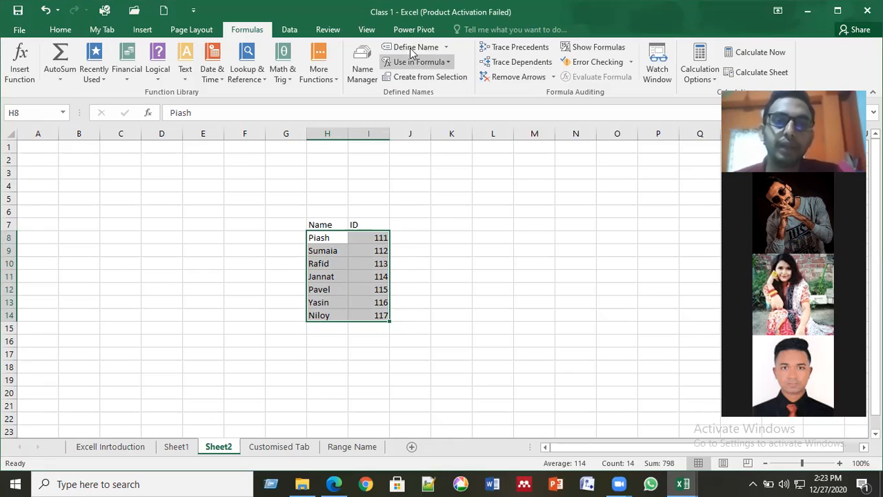
{"action": "left_click", "coordinate": [428, 78]}
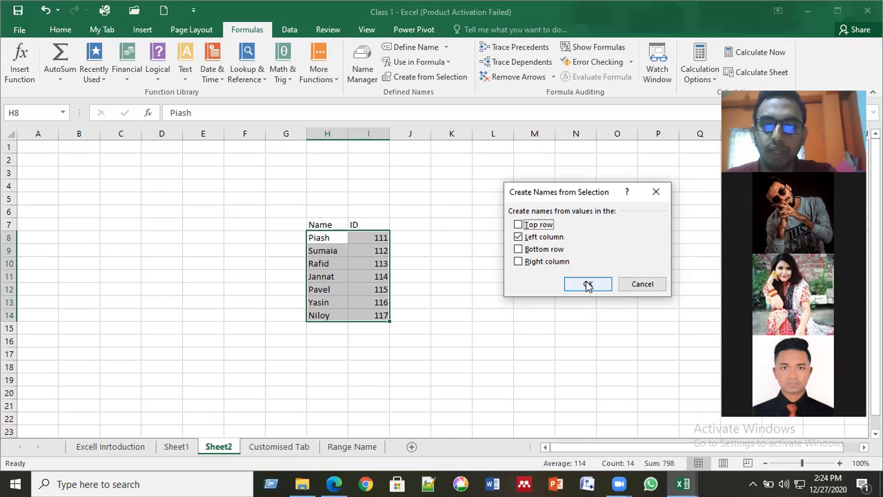
{"action": "left_click", "coordinate": [521, 238]}
{"action": "left_click", "coordinate": [522, 238]}
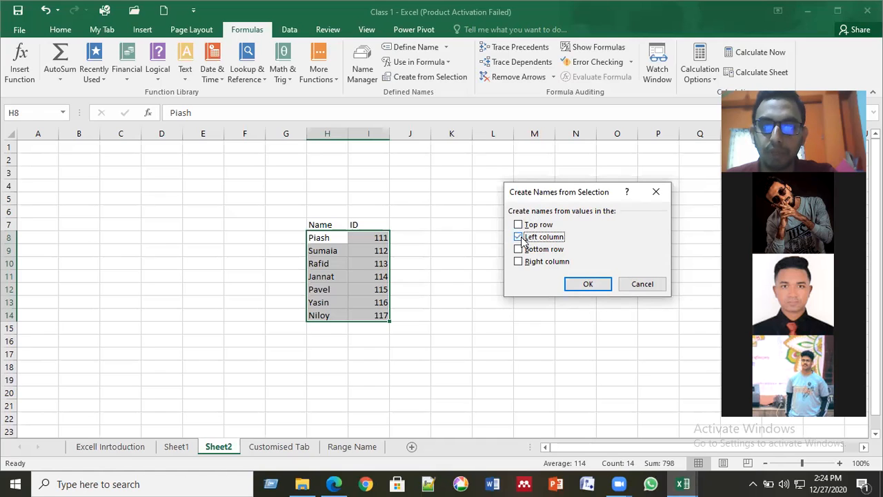
{"action": "left_click", "coordinate": [590, 284]}
{"action": "left_click", "coordinate": [448, 261]}
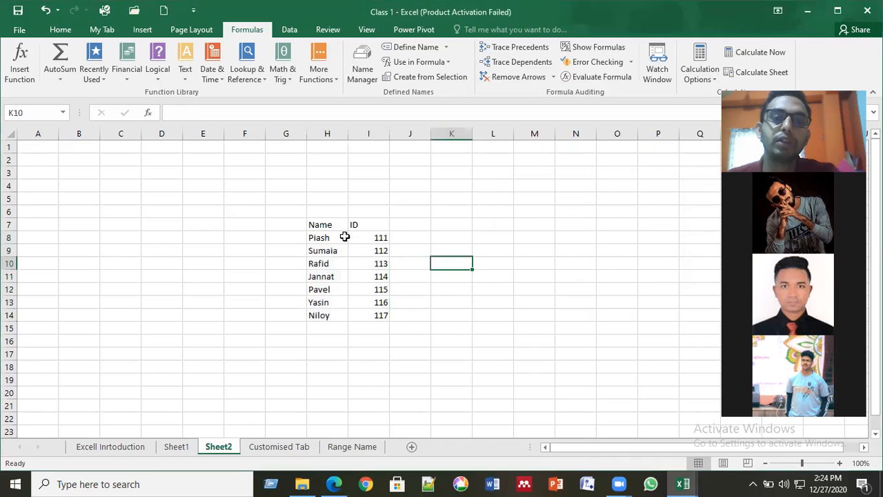
{"action": "left_click", "coordinate": [345, 238]}
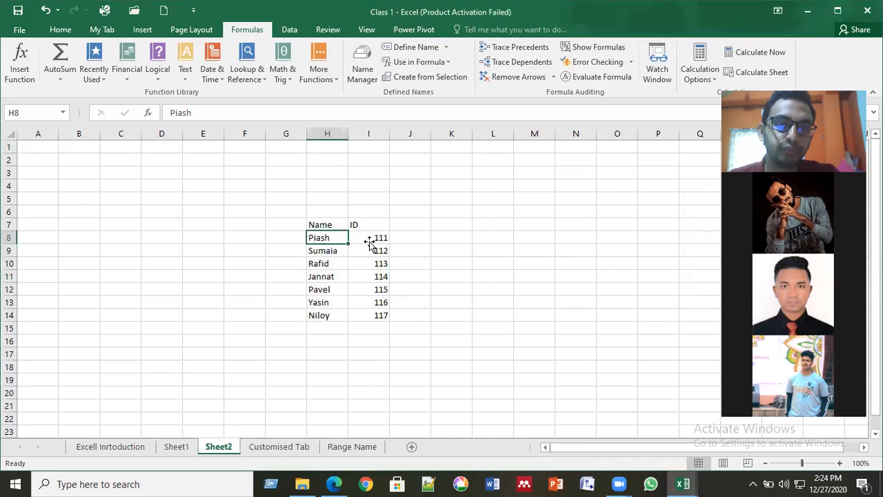
{"action": "left_click", "coordinate": [370, 241]}
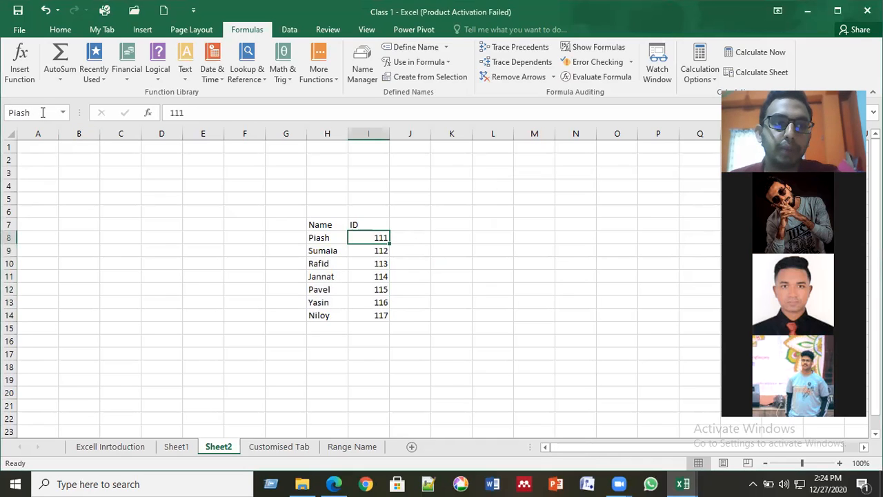
{"action": "left_click", "coordinate": [368, 250]}
{"action": "key", "text": "Down"}
{"action": "key", "text": "Down"}
{"action": "key", "text": "Down"}
{"action": "key", "text": "Down"}
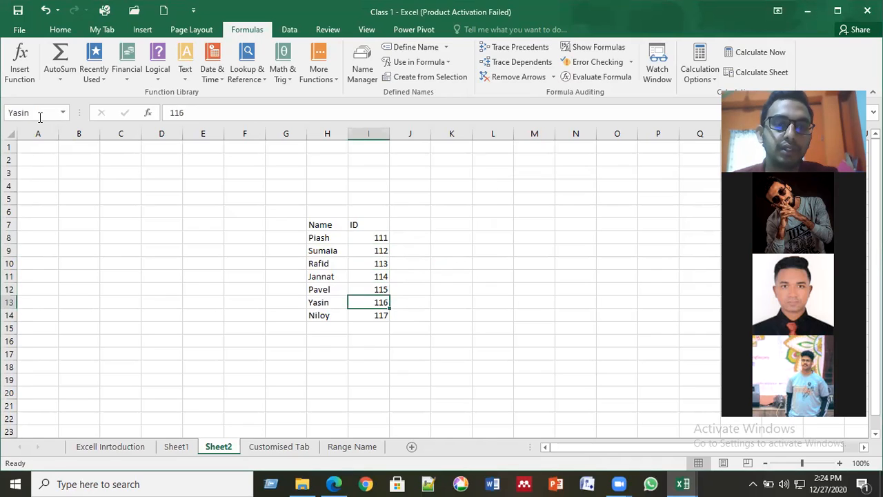
{"action": "key", "text": "Down"}
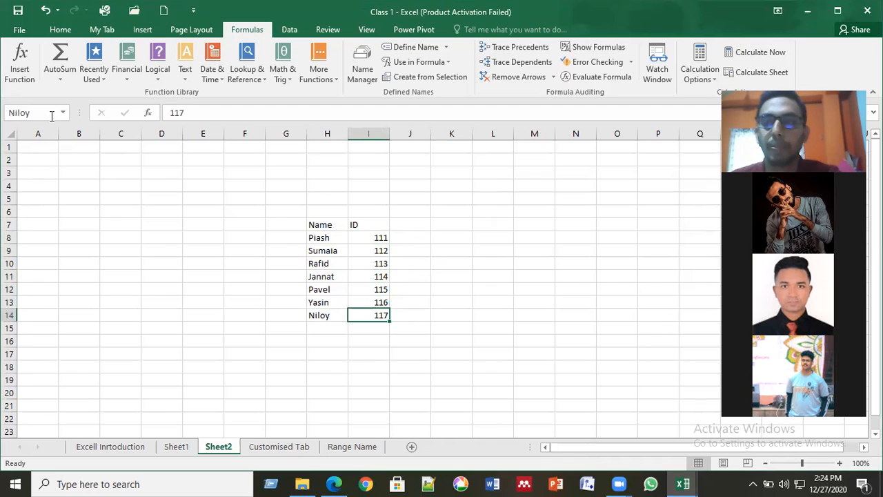
{"action": "left_click", "coordinate": [373, 238]}
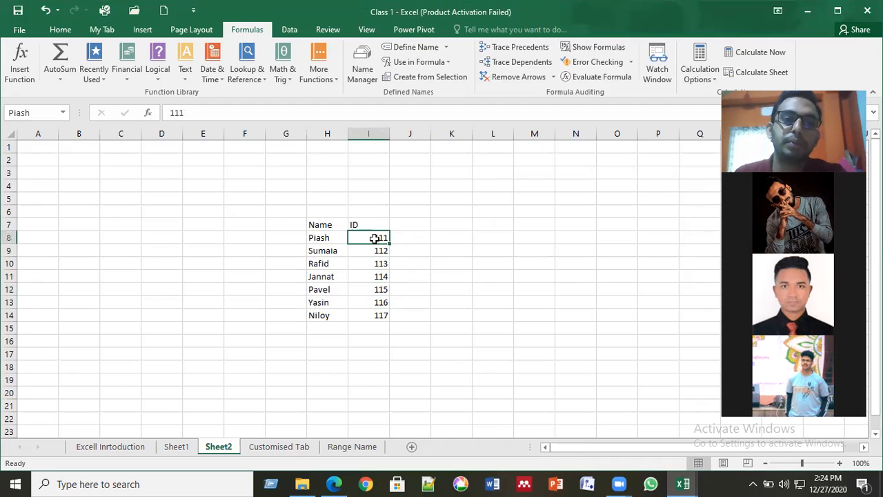
{"action": "key", "text": "Down"}
{"action": "key", "text": "Down"}
{"action": "key", "text": "Down"}
{"action": "key", "text": "Down"}
{"action": "key", "text": "Down"}
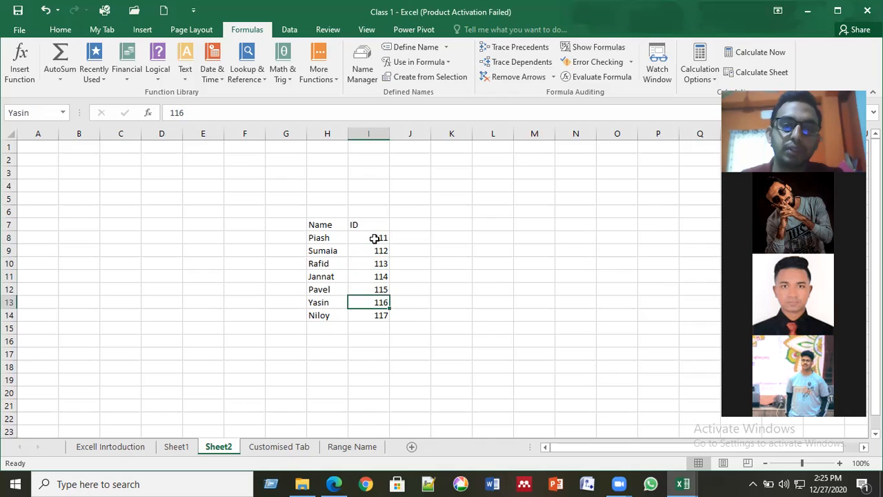
- Test a =Piash formula in K8 from the name suggestions, then delete it
{"action": "left_click", "coordinate": [458, 237]}
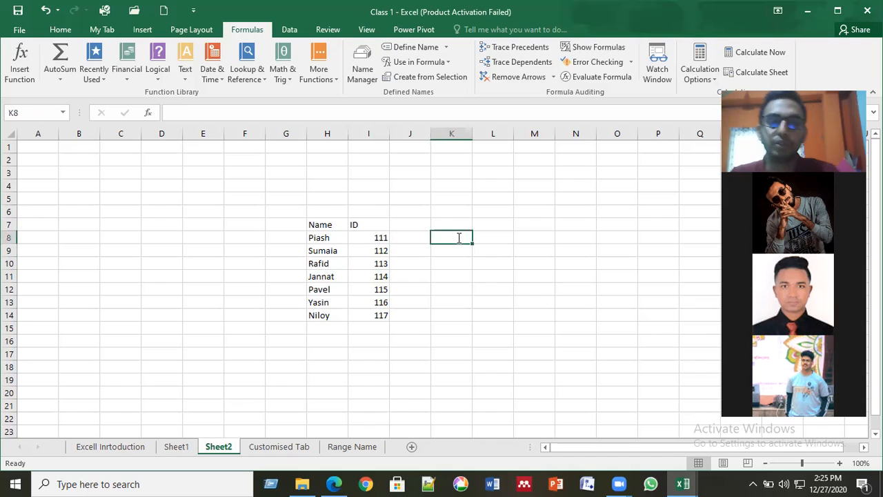
{"action": "type", "text": "="}
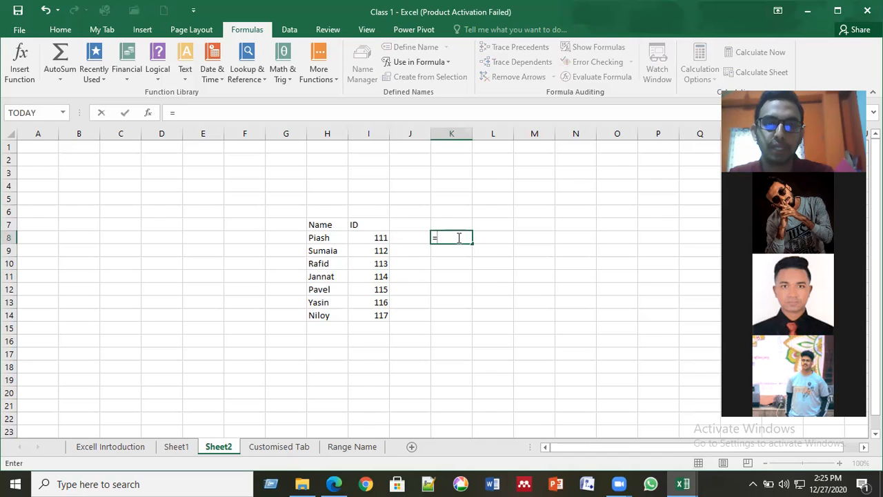
{"action": "type", "text": "p"}
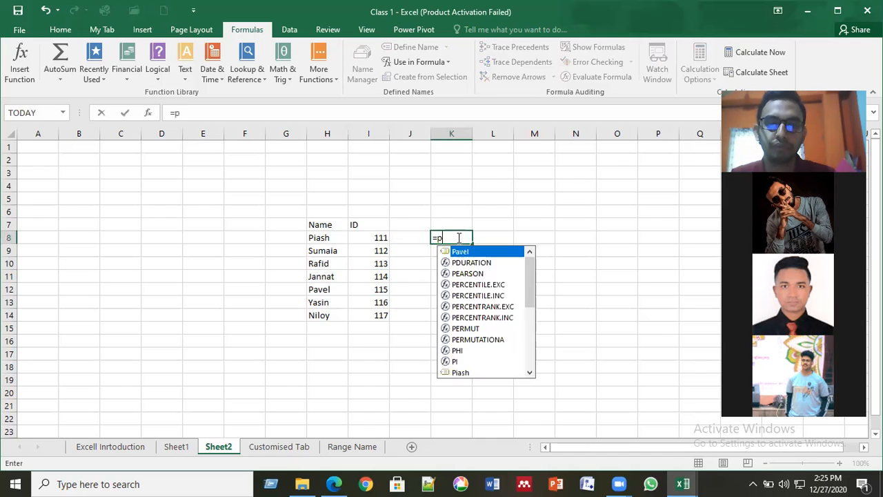
{"action": "left_click", "coordinate": [465, 372]}
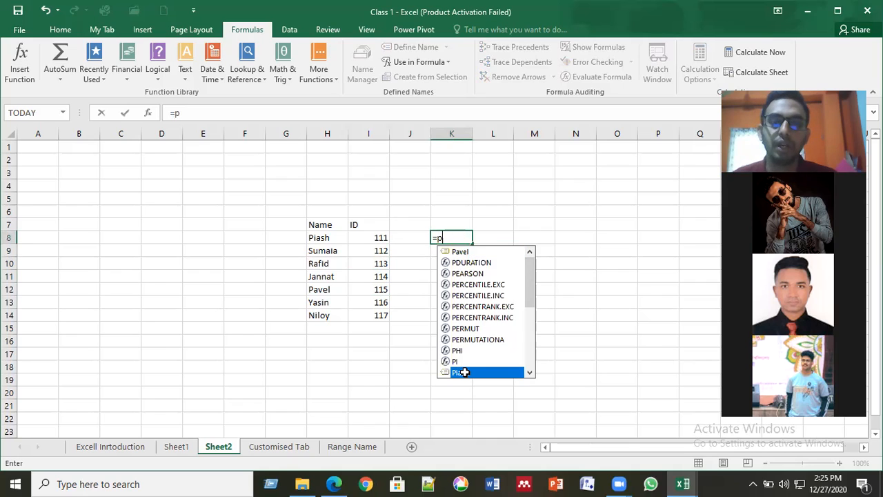
{"action": "double_click", "coordinate": [464, 372]}
{"action": "key", "text": "Return"}
{"action": "left_click", "coordinate": [462, 238]}
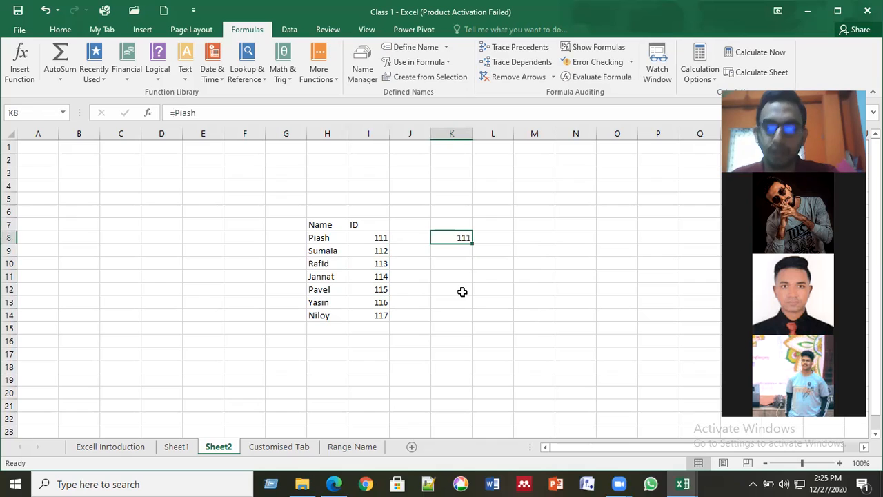
{"action": "key", "text": "Delete"}
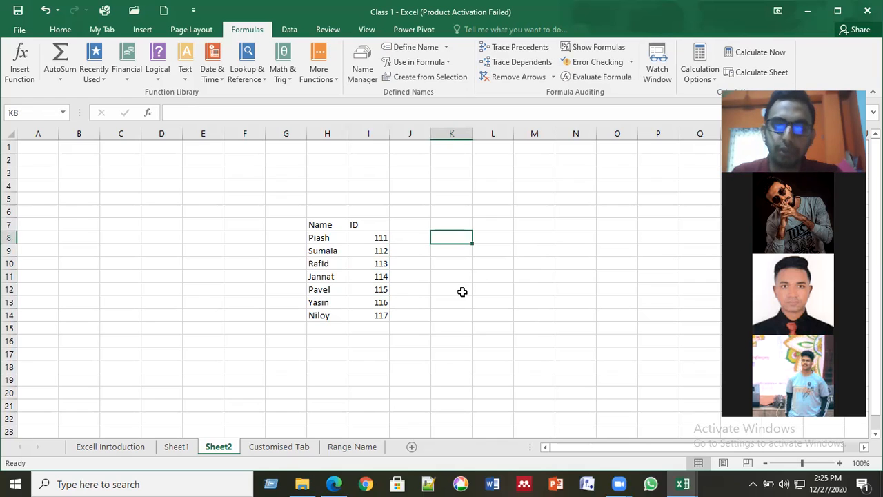
- Enter =Jannat in M16 from the suggestions so it returns 114
{"action": "key", "text": "Right"}
{"action": "key", "text": "Down"}
{"action": "key", "text": "Down"}
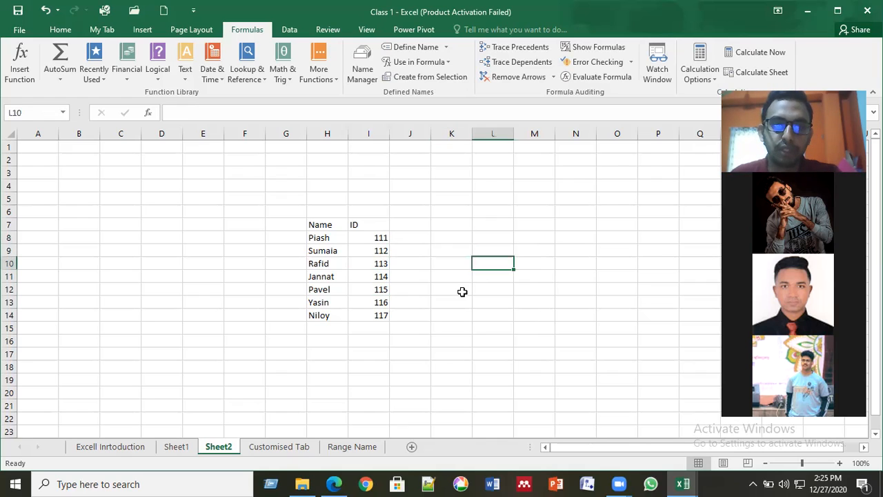
{"action": "key", "text": "Right"}
{"action": "key", "text": "Down"}
{"action": "key", "text": "Down"}
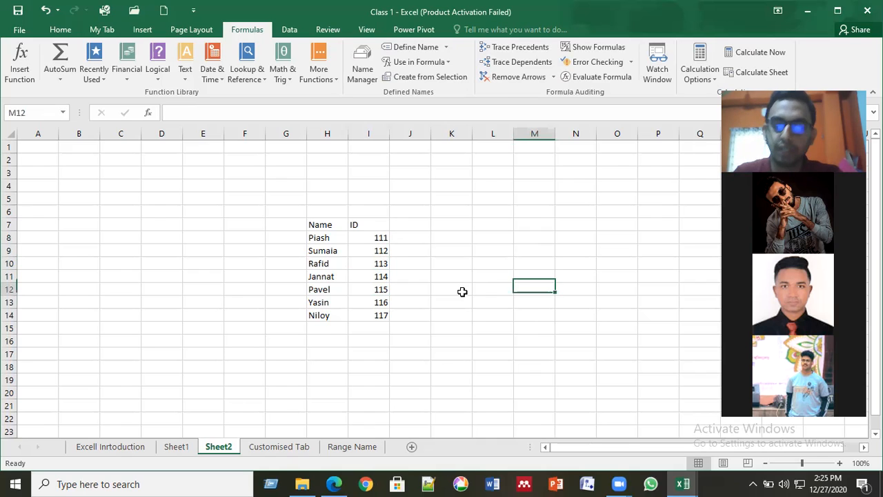
{"action": "key", "text": "Down"}
{"action": "key", "text": "Down"}
{"action": "key", "text": "Down"}
{"action": "key", "text": "Down"}
{"action": "type", "text": "=jann"}
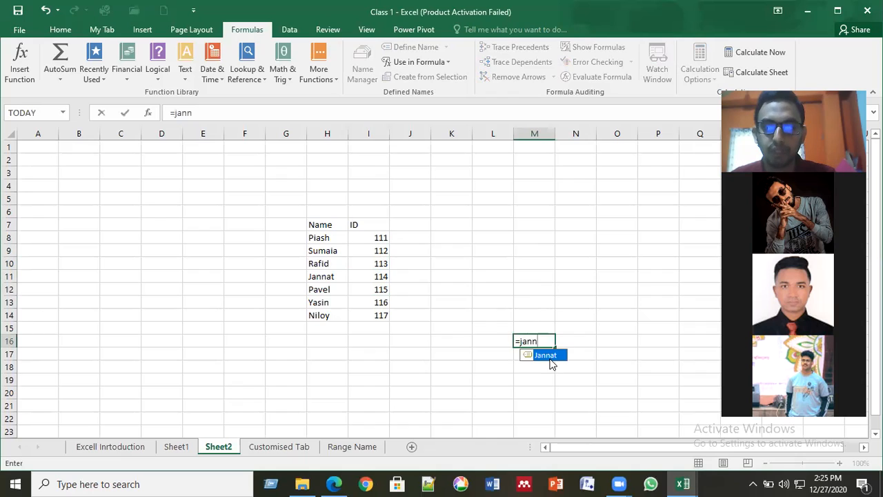
{"action": "double_click", "coordinate": [547, 356]}
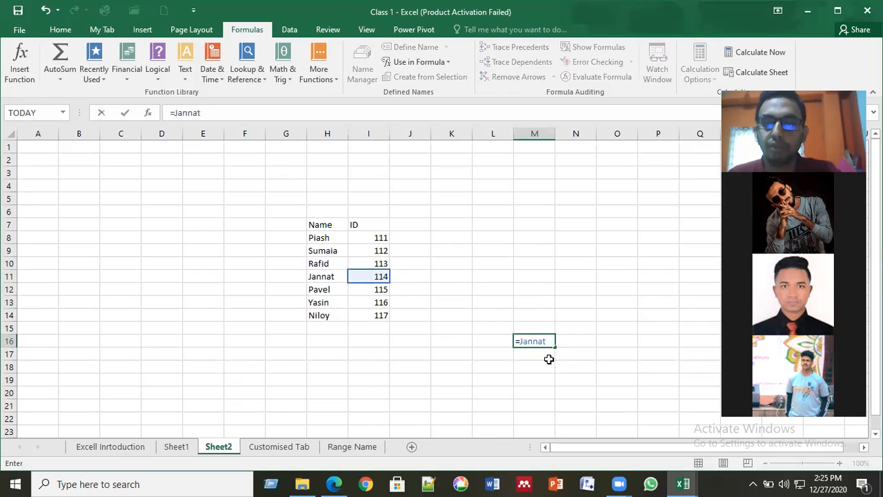
{"action": "key", "text": "Return"}
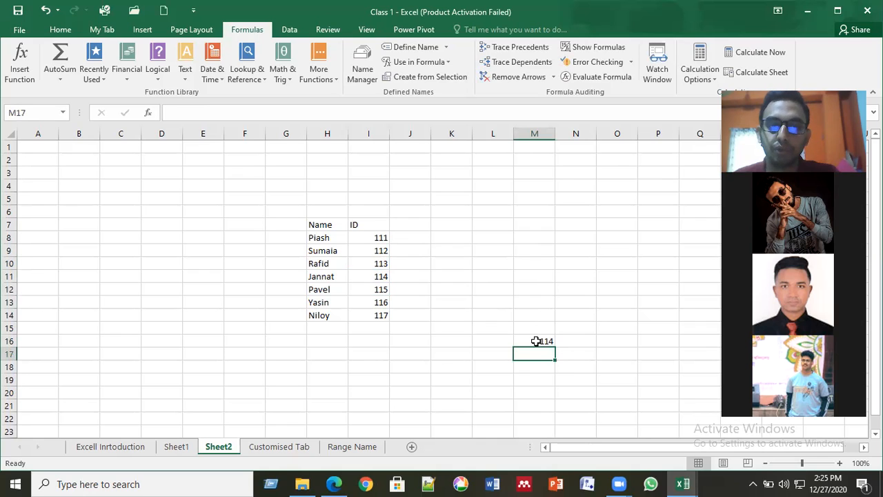
{"action": "left_click", "coordinate": [369, 276]}
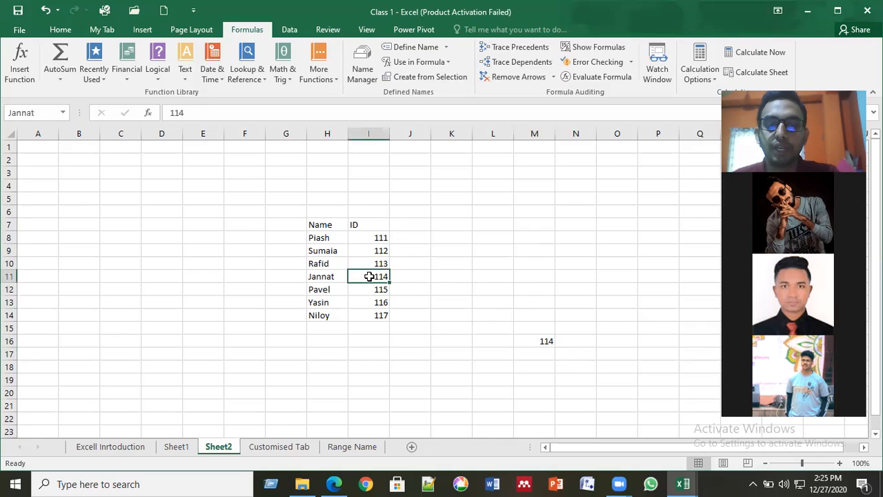
{"action": "left_click", "coordinate": [379, 238]}
{"action": "left_click", "coordinate": [377, 250]}
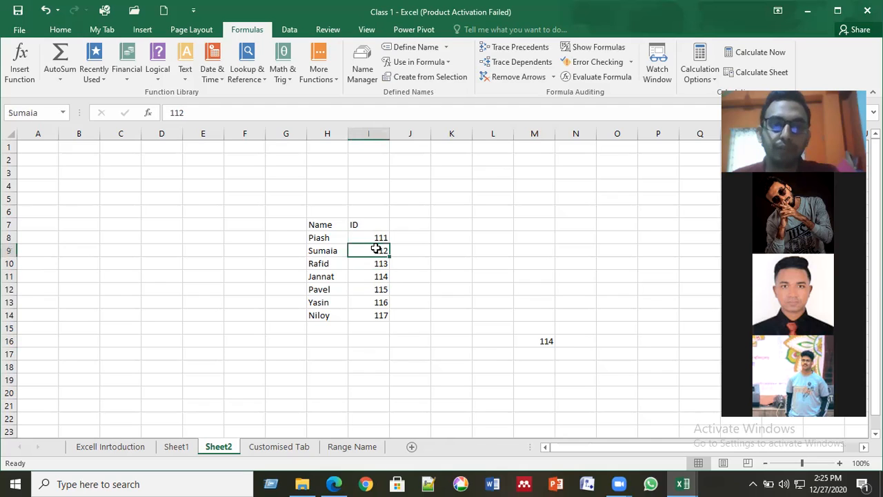
{"action": "left_click", "coordinate": [363, 237]}
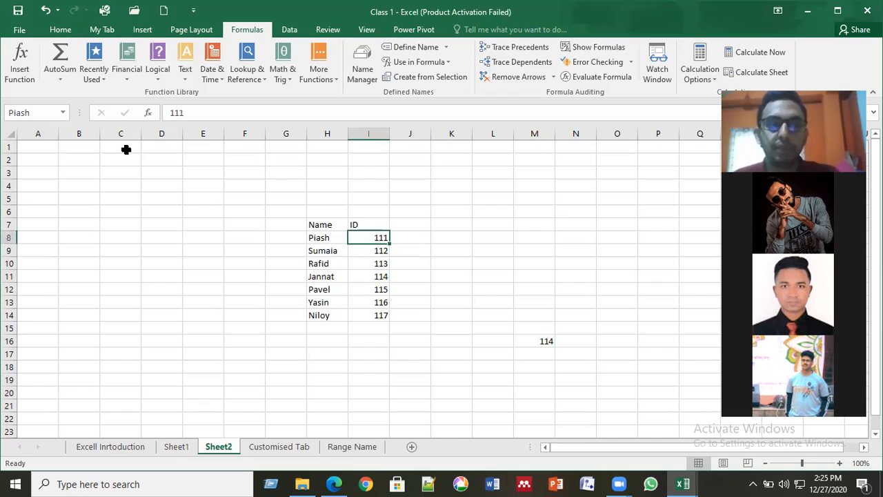
{"action": "left_click", "coordinate": [337, 237]}
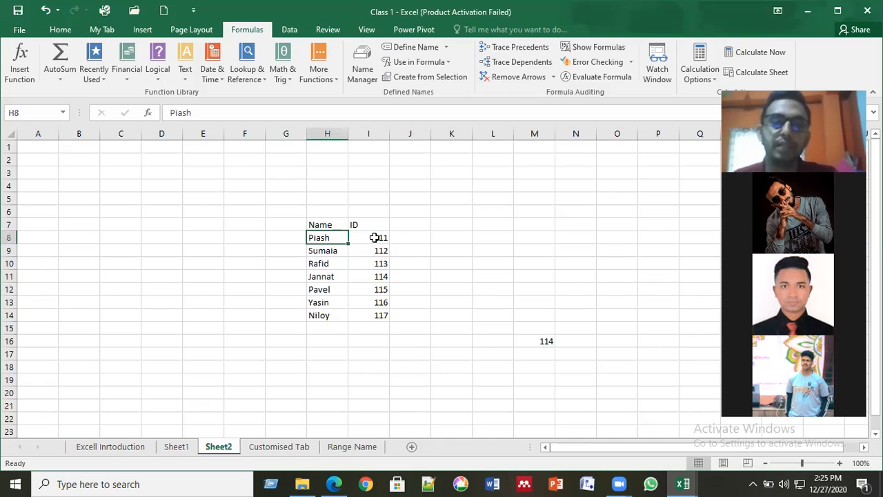
{"action": "left_click", "coordinate": [374, 238]}
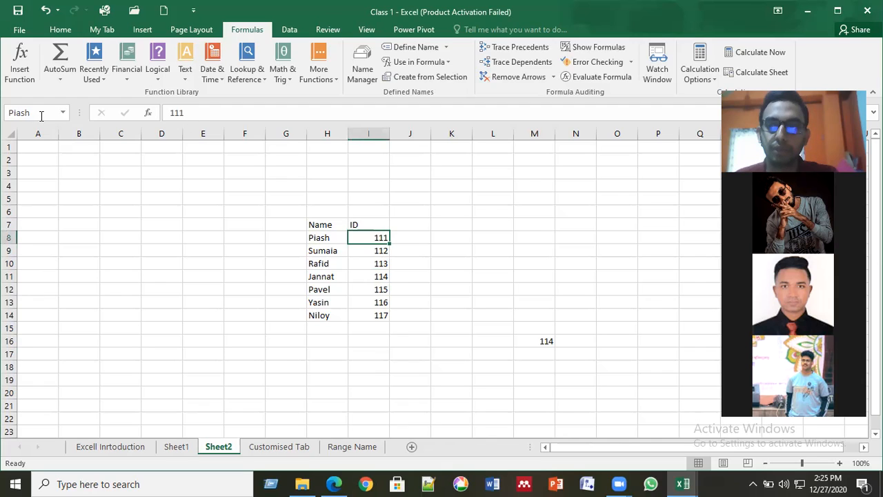
{"action": "left_click", "coordinate": [382, 251]}
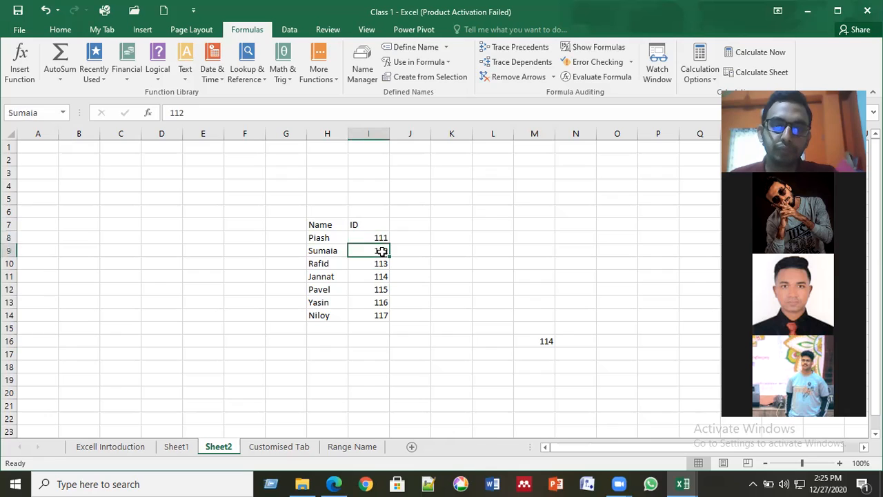
{"action": "key", "text": "Down"}
{"action": "left_click", "coordinate": [376, 290]}
{"action": "key", "text": "Down"}
{"action": "key", "text": "Down"}
{"action": "left_click", "coordinate": [538, 289]}
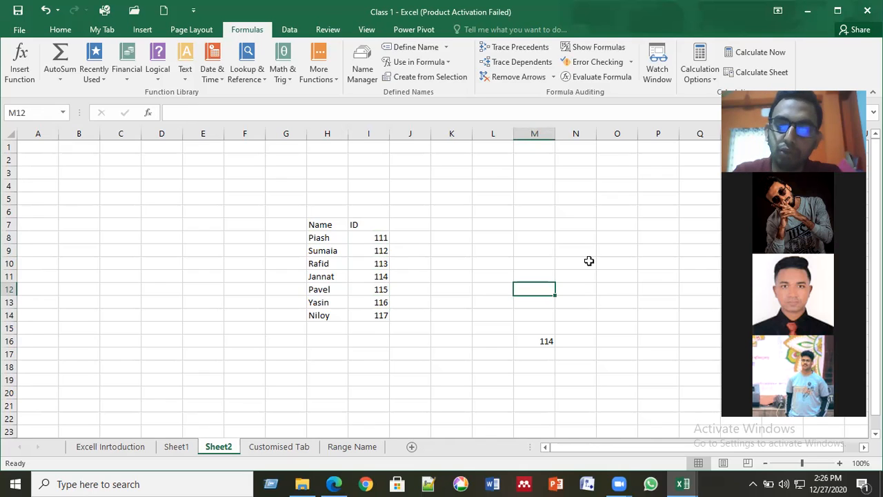
- Enter =Niloy in M12 from the suggestions, returning 117
{"action": "type", "text": "=ni"}
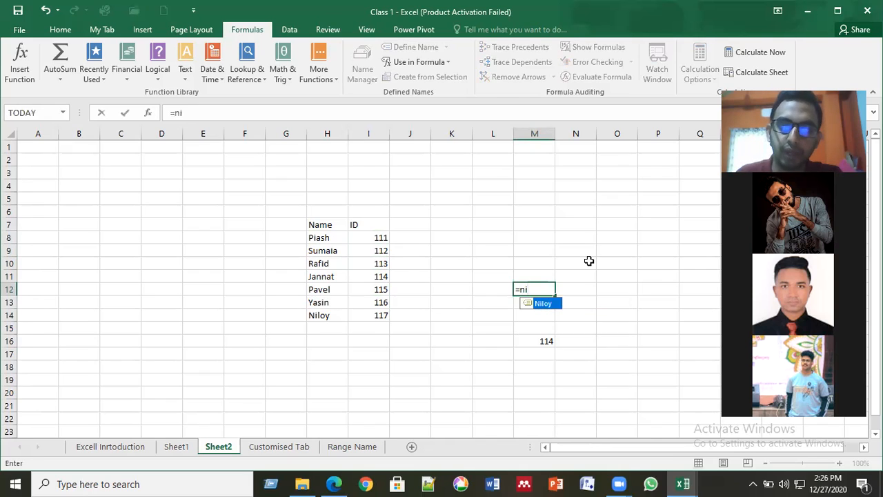
{"action": "double_click", "coordinate": [543, 304]}
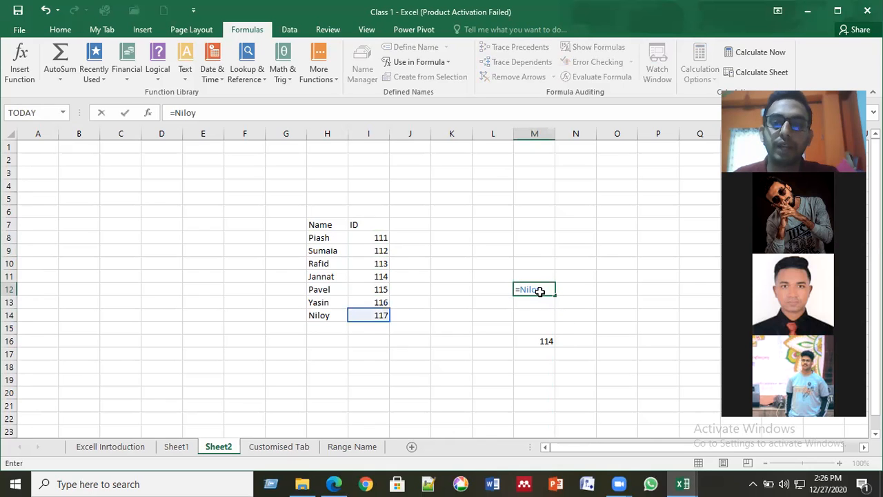
{"action": "key", "text": "Return"}
{"action": "left_click", "coordinate": [543, 290]}
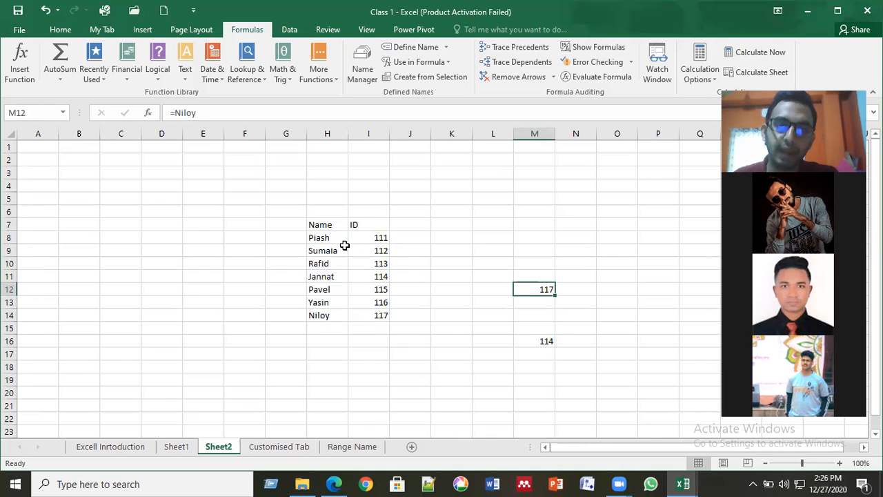
- Clear the test values 117 from M12 and 114 from M16
{"action": "left_click", "coordinate": [416, 223]}
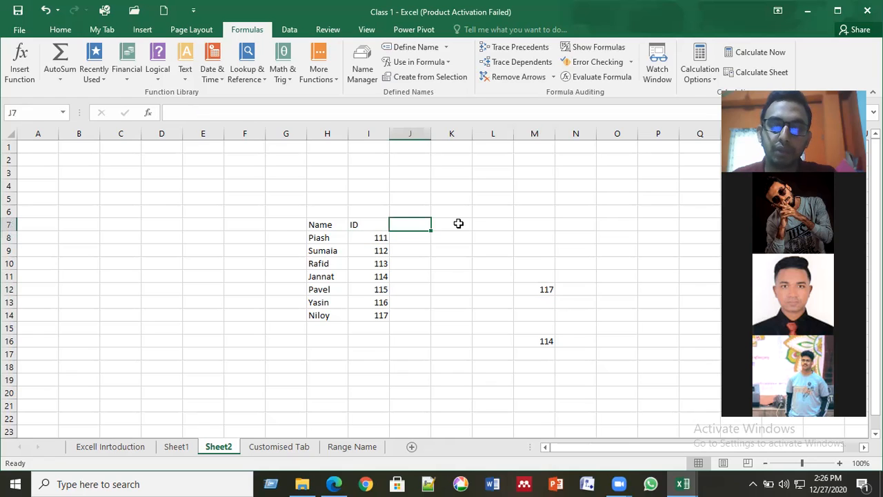
{"action": "left_click", "coordinate": [459, 223]}
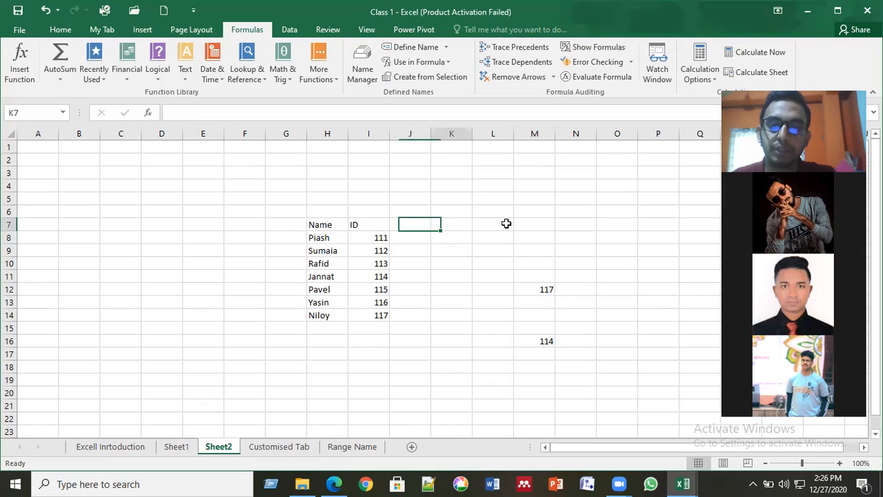
{"action": "key", "text": "Right"}
{"action": "key", "text": "Right"}
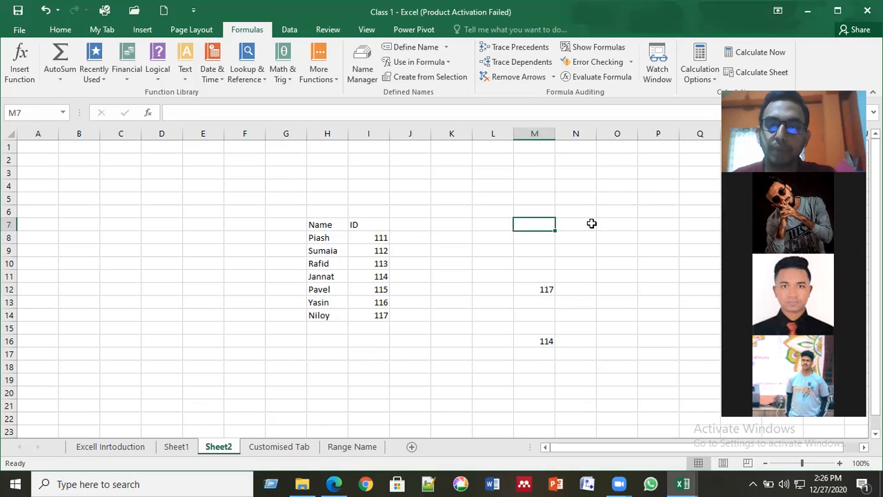
{"action": "key", "text": "Right"}
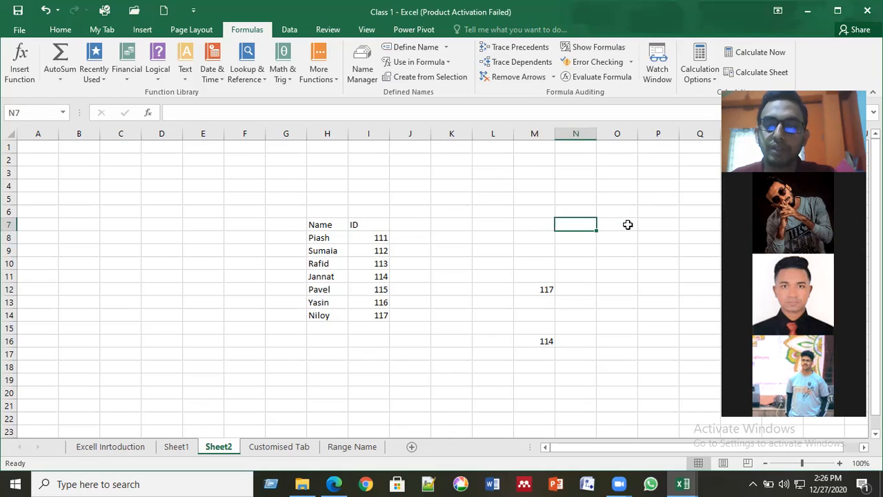
{"action": "key", "text": "Right"}
{"action": "left_click", "coordinate": [692, 227]}
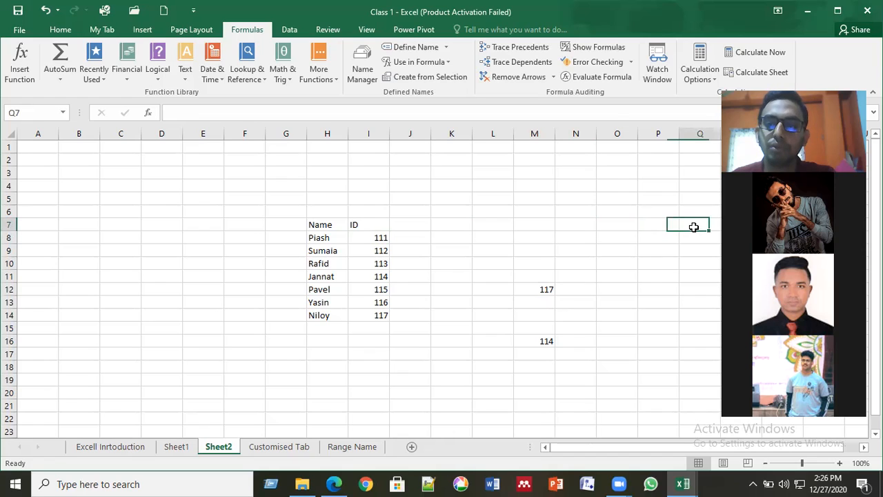
{"action": "left_click", "coordinate": [545, 292]}
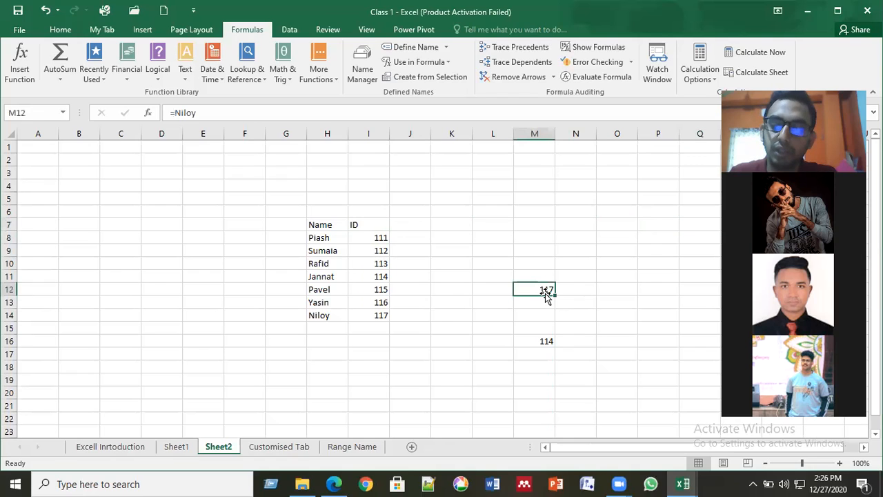
{"action": "key", "text": "Delete"}
{"action": "key", "text": "Down"}
{"action": "key", "text": "Down"}
{"action": "key", "text": "Down"}
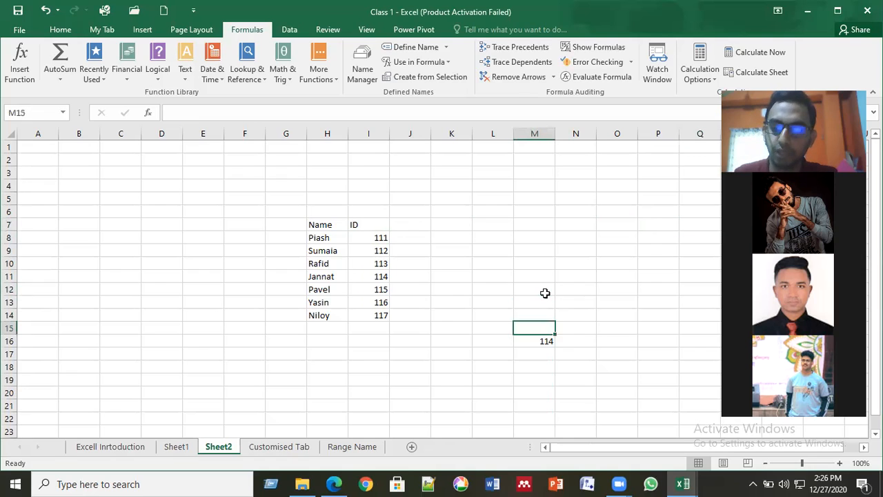
{"action": "key", "text": "Down"}
{"action": "key", "text": "Delete"}
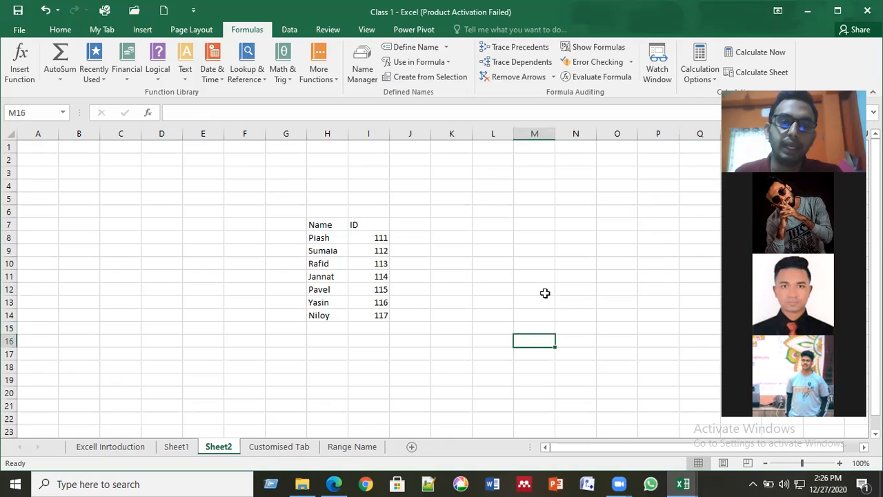
{"action": "left_click", "coordinate": [409, 239]}
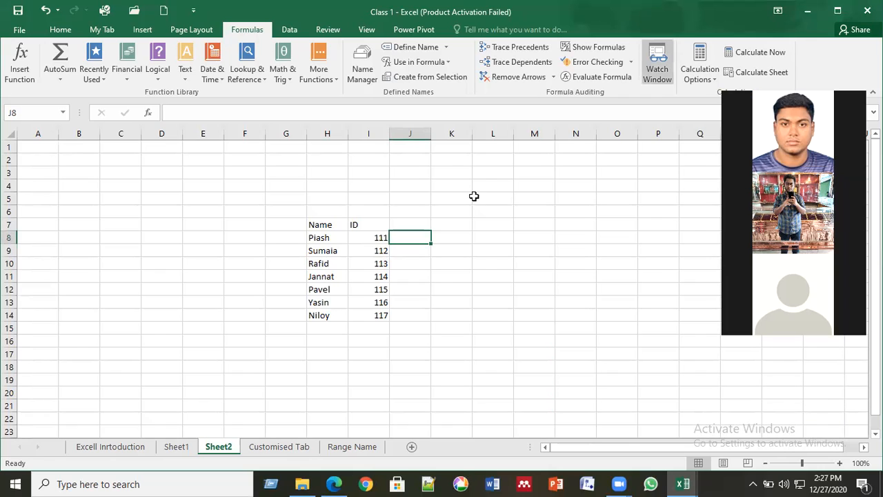
{"action": "left_click", "coordinate": [483, 263]}
{"action": "left_click", "coordinate": [416, 253]}
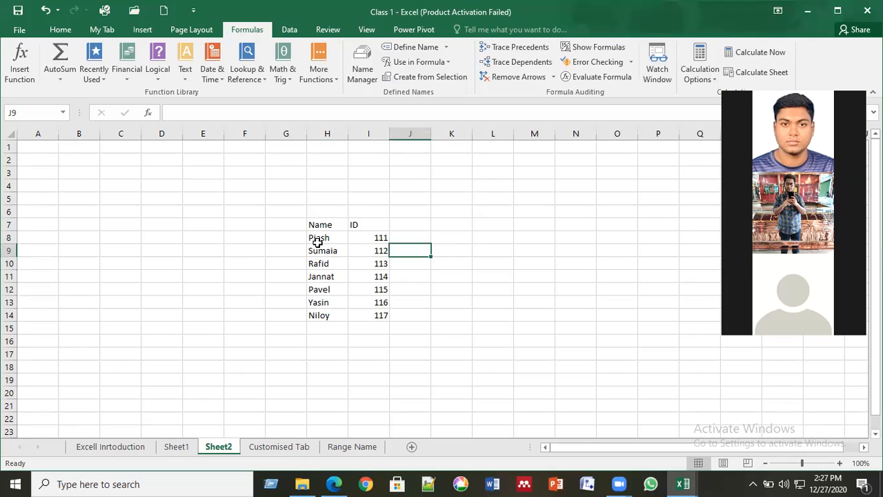
{"action": "left_click_drag", "start_coordinate": [317, 239], "coordinate": [380, 314]}
{"action": "left_click", "coordinate": [381, 314]}
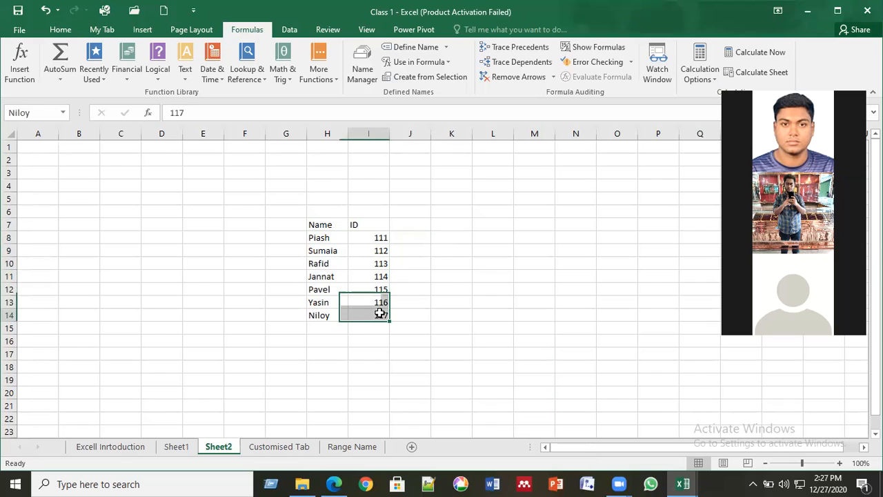
{"action": "left_click", "coordinate": [343, 278]}
{"action": "left_click_drag", "start_coordinate": [335, 238], "coordinate": [381, 315]}
{"action": "left_click", "coordinate": [357, 276]}
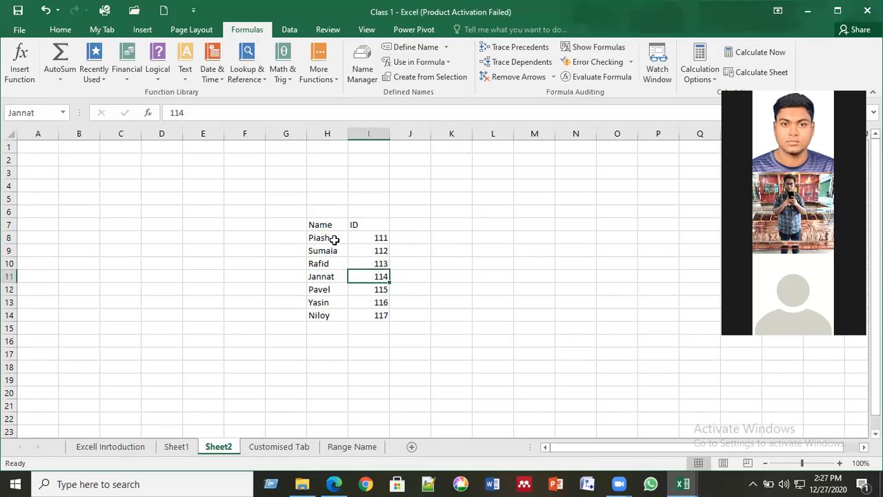
{"action": "left_click", "coordinate": [347, 238]}
{"action": "key", "text": "Right"}
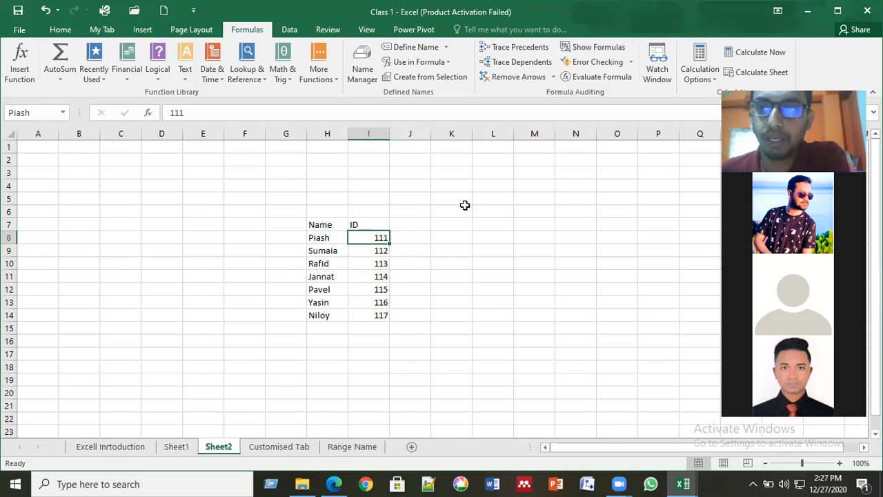
{"action": "left_click", "coordinate": [320, 319]}
- Add a second Niloy with ID 118 in H15:I15 below Niloy 117
{"action": "left_click", "coordinate": [336, 327]}
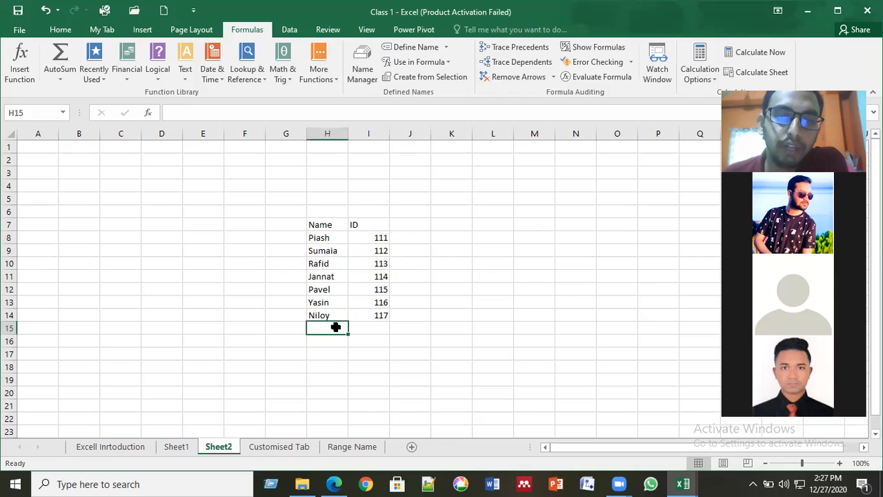
{"action": "type", "text": "niloy"}
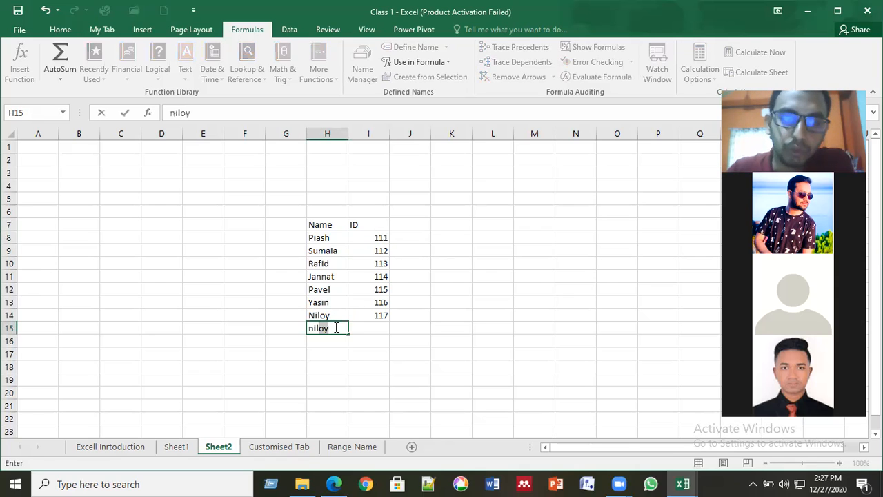
{"action": "key", "text": "Tab"}
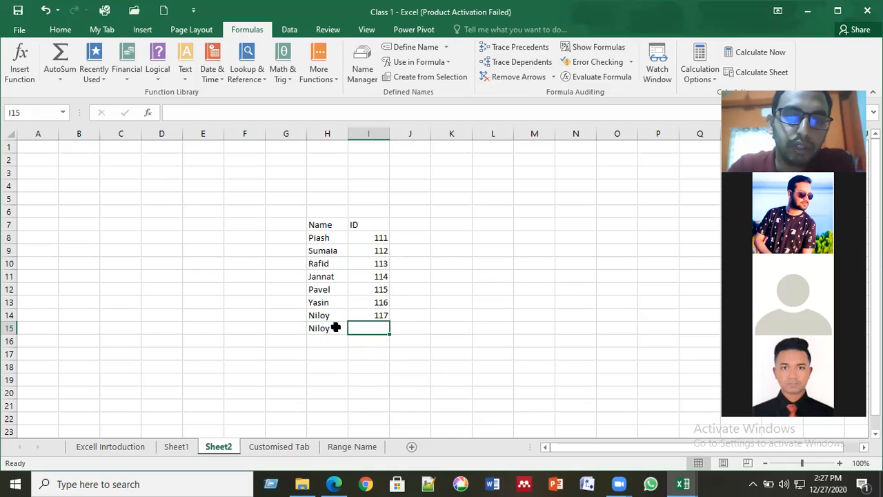
{"action": "type", "text": "11"}
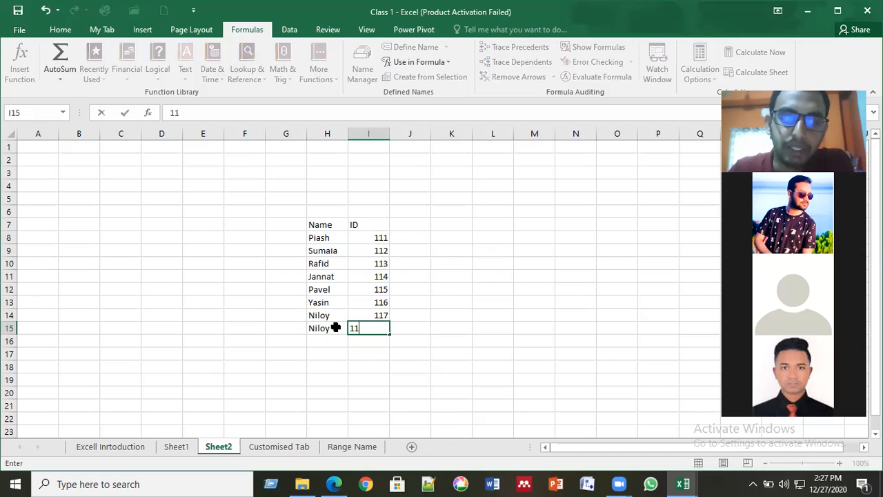
{"action": "type", "text": "8"}
{"action": "key", "text": "ctrl+Return"}
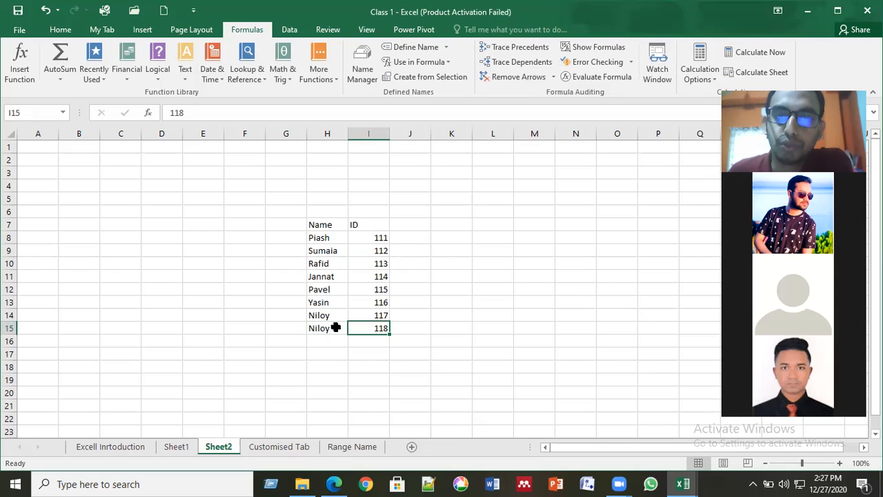
{"action": "key", "text": "Up"}
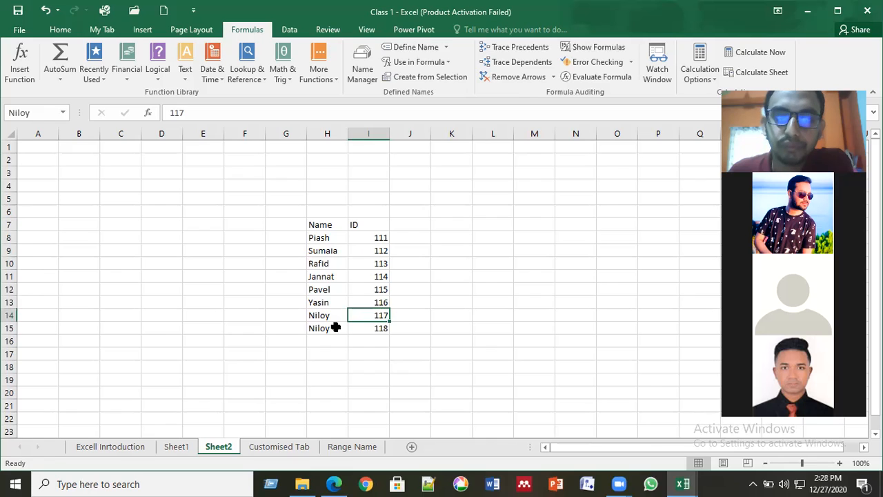
{"action": "key", "text": "Down"}
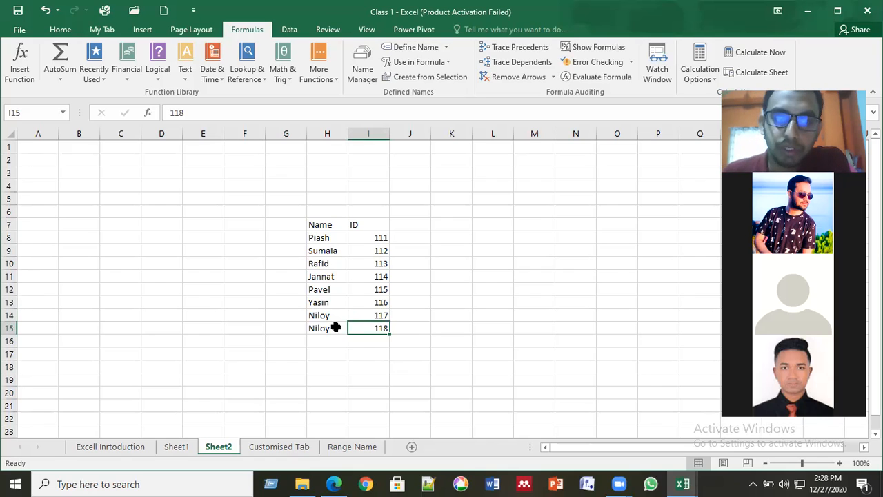
{"action": "left_click", "coordinate": [336, 328]}
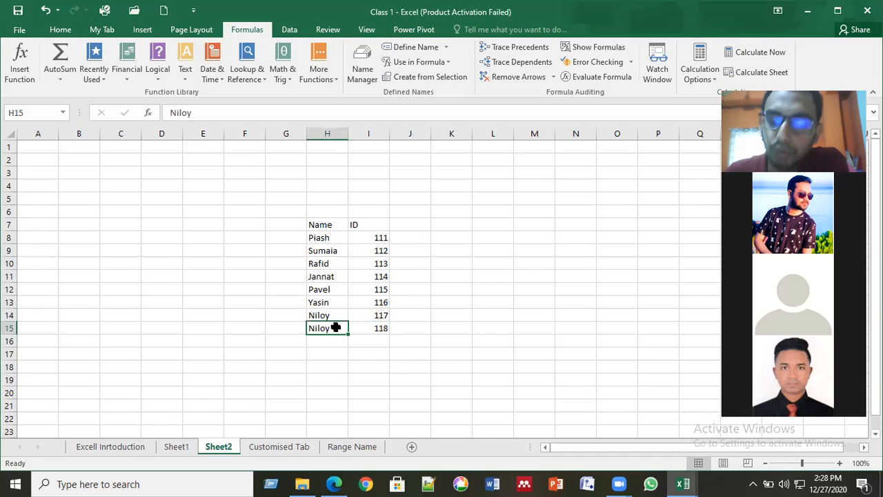
{"action": "key", "text": "Right"}
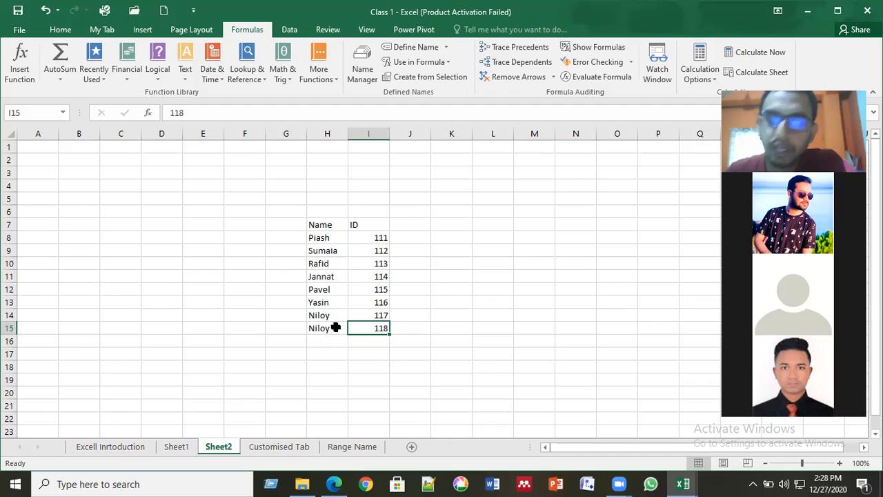
- Clear the duplicate Niloy and 118 from H15:I15, leaving Niloy 117 as the last row
{"action": "left_click", "coordinate": [335, 327]}
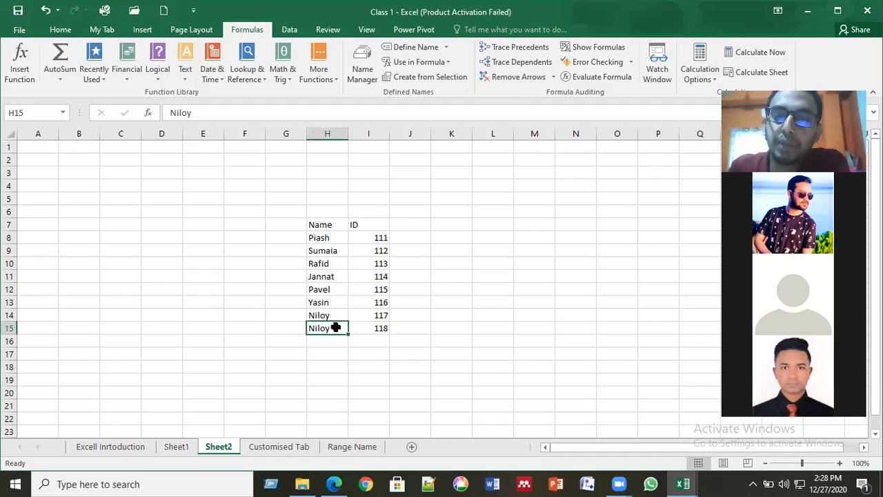
{"action": "key", "text": "Right"}
{"action": "key", "text": "Delete"}
{"action": "key", "text": "Left"}
{"action": "key", "text": "Delete"}
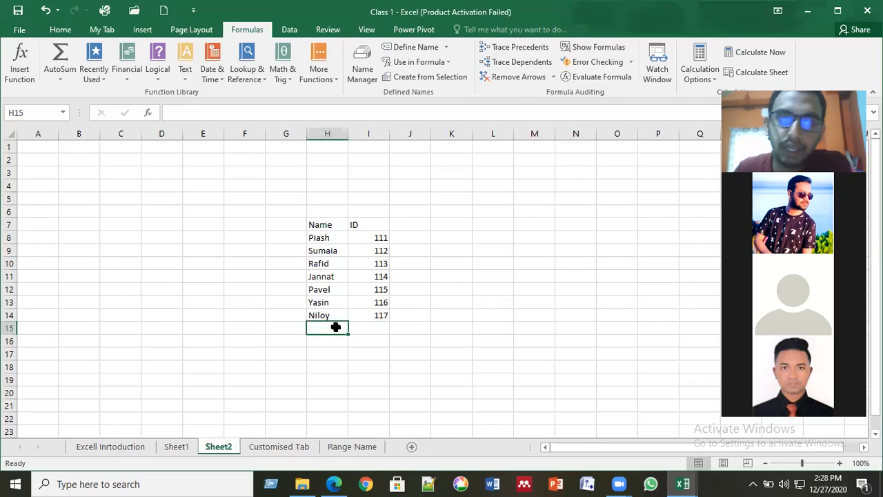
{"action": "key", "text": "Right"}
{"action": "key", "text": "Up"}
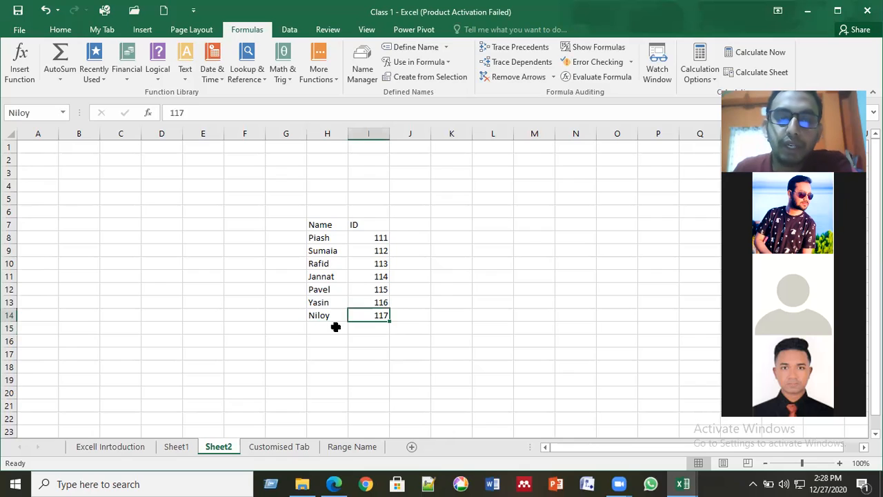
{"action": "key", "text": "Up"}
{"action": "key", "text": "Up"}
{"action": "key", "text": "Up"}
{"action": "key", "text": "Up"}
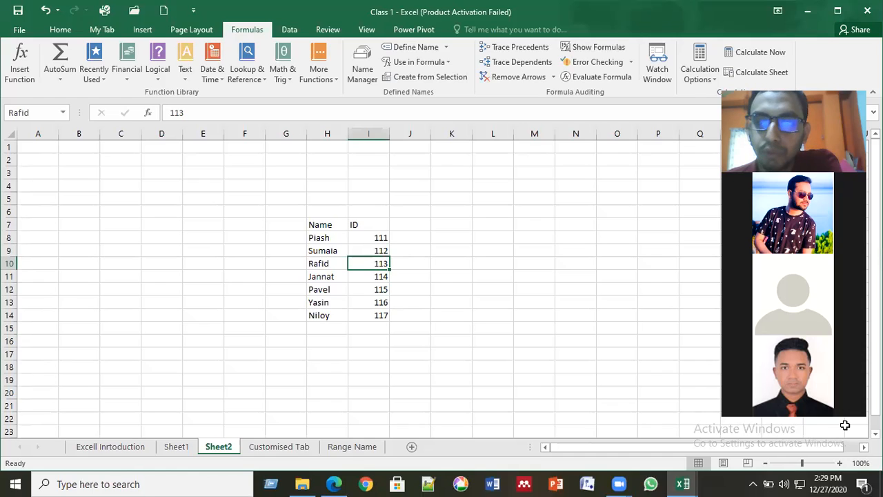
- Check the list's last rows, Niloy and Yasin, then select empty cell L7 for a new table
{"action": "left_click", "coordinate": [412, 315]}
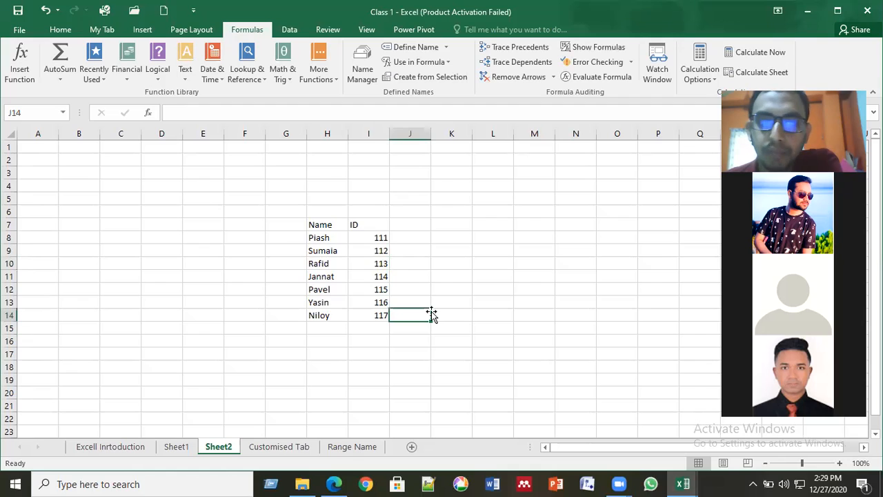
{"action": "key", "text": "Up"}
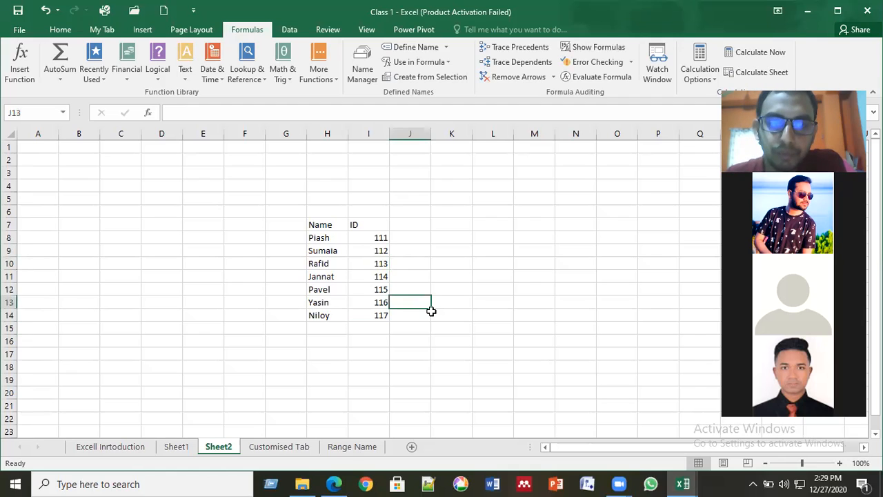
{"action": "key", "text": "Left"}
{"action": "key", "text": "Down"}
{"action": "key", "text": "Down"}
{"action": "key", "text": "Left"}
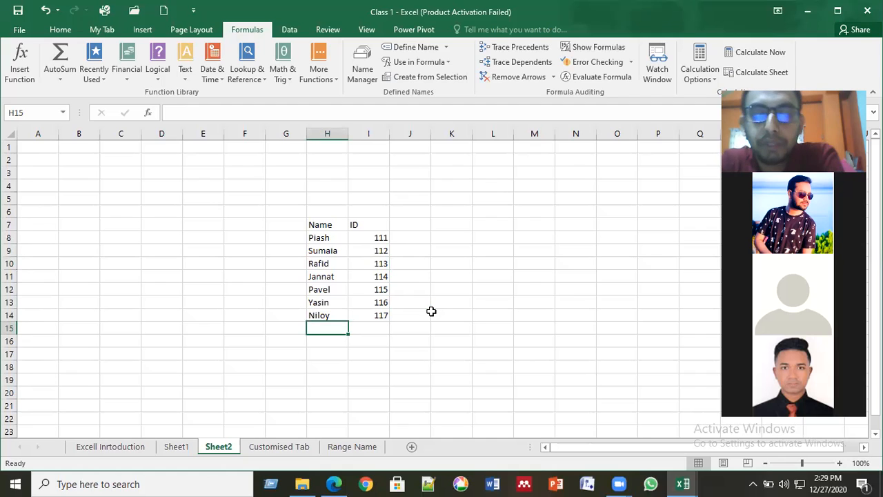
{"action": "key", "text": "Up"}
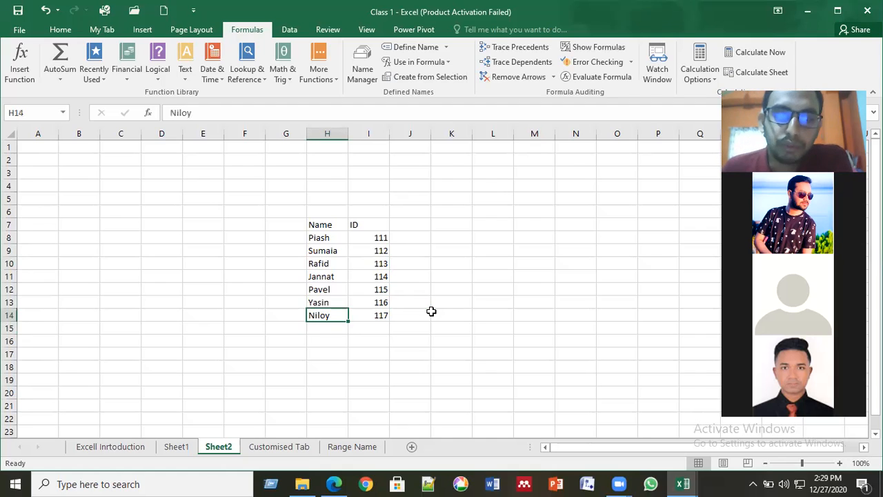
{"action": "key", "text": "Up"}
{"action": "key", "text": "Right"}
{"action": "key", "text": "Left"}
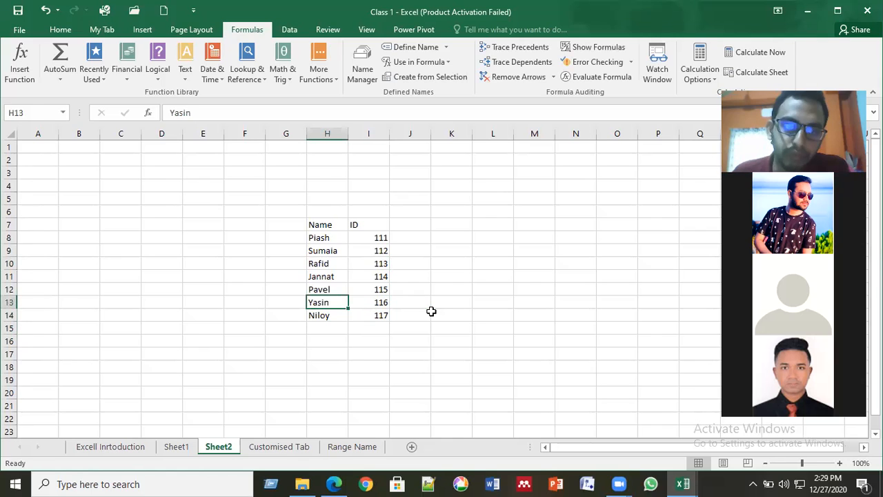
{"action": "left_click", "coordinate": [391, 294]}
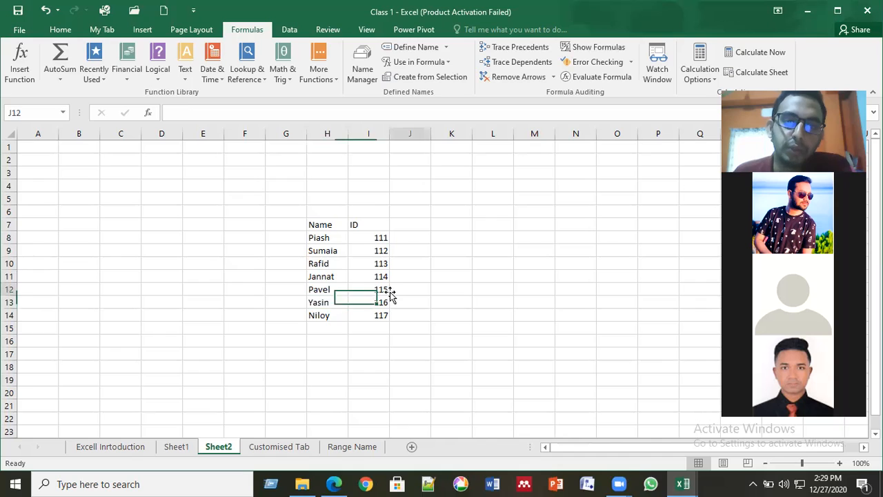
{"action": "left_click", "coordinate": [327, 236]}
{"action": "left_click", "coordinate": [489, 224]}
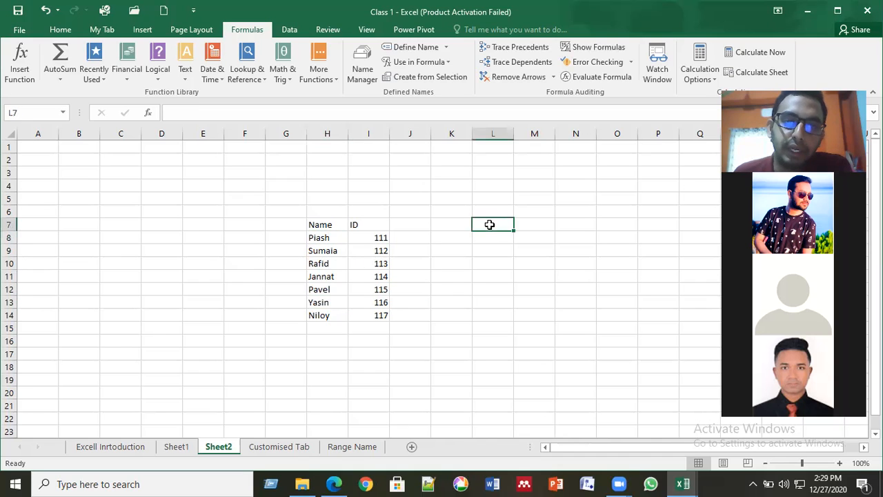
- Type the headers 'name' and 'ID' in L7:M7
{"action": "type", "text": "n"}
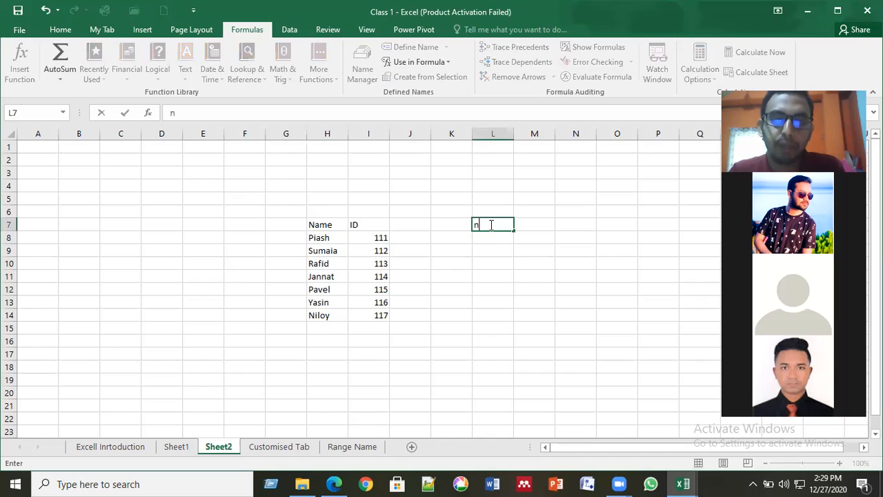
{"action": "type", "text": "ame"}
{"action": "key", "text": "Tab"}
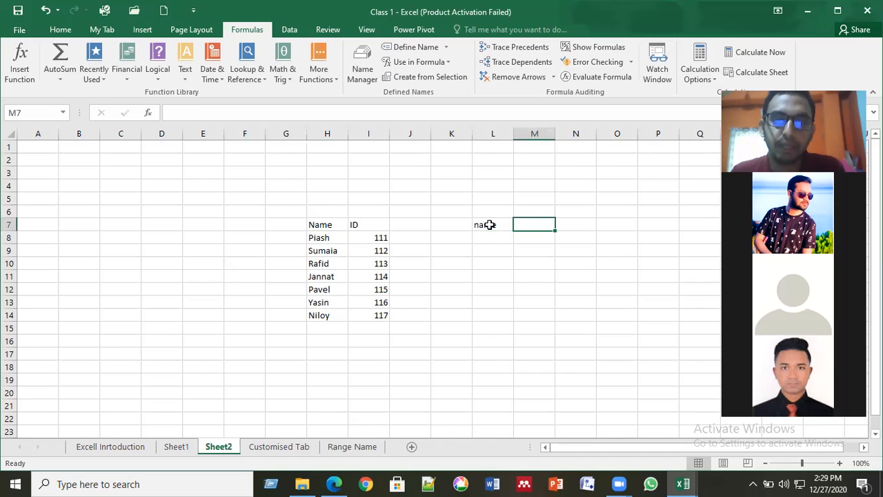
{"action": "type", "text": "ID"}
{"action": "key", "text": "Down"}
{"action": "key", "text": "Left"}
- Enter the names ABC, CBE, DCE, ASD and CASD in L8:L12
{"action": "type", "text": "ABC"}
{"action": "key", "text": "Return"}
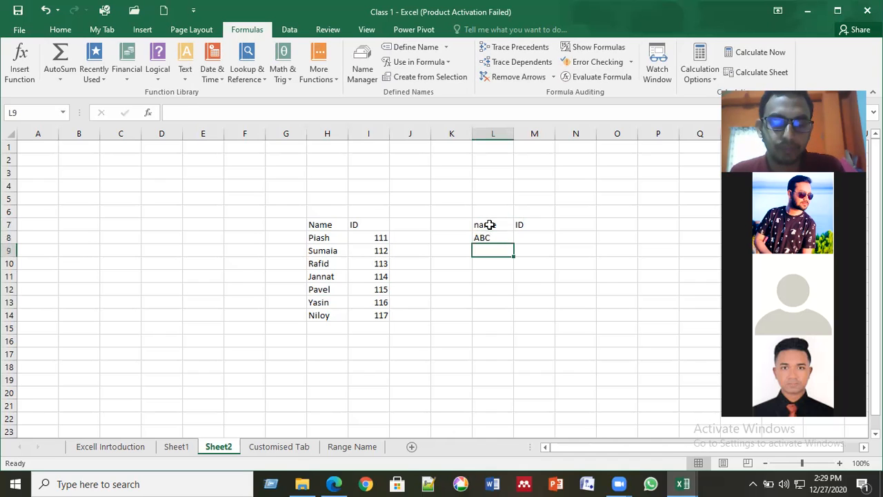
{"action": "type", "text": "CBE"}
{"action": "key", "text": "Return"}
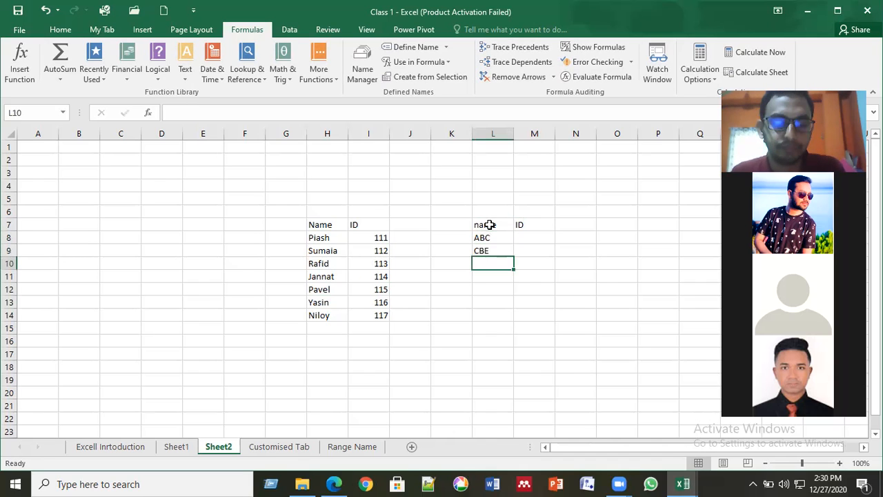
{"action": "type", "text": "DCE"}
{"action": "key", "text": "Return"}
{"action": "type", "text": "ASD"}
{"action": "key", "text": "ctrl+Return"}
{"action": "key", "text": "Return"}
{"action": "type", "text": "CASD"}
{"action": "key", "text": "Return"}
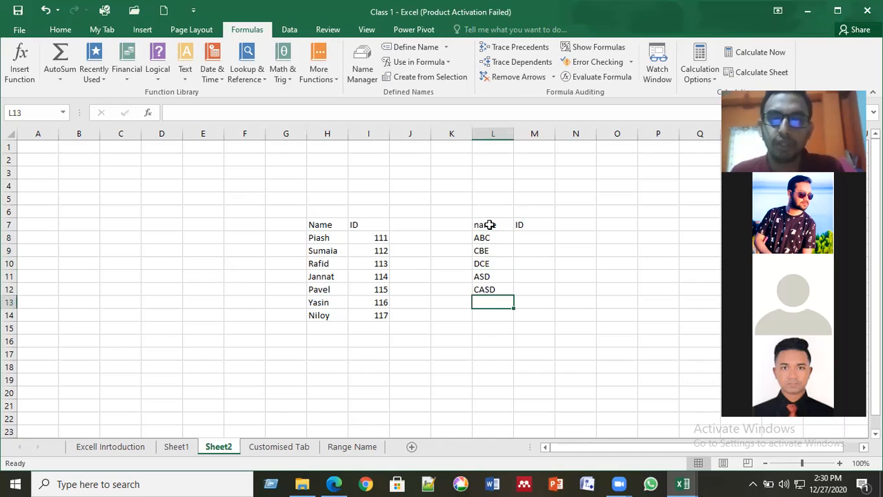
- Fill M8:M12 with IDs 11, 12, 13, 14 and 15, correcting a mistyped AA
{"action": "key", "text": "Up"}
{"action": "key", "text": "Up"}
{"action": "key", "text": "Up"}
{"action": "key", "text": "Up"}
{"action": "key", "text": "Right"}
{"action": "key", "text": "Up"}
{"action": "type", "text": "AA"}
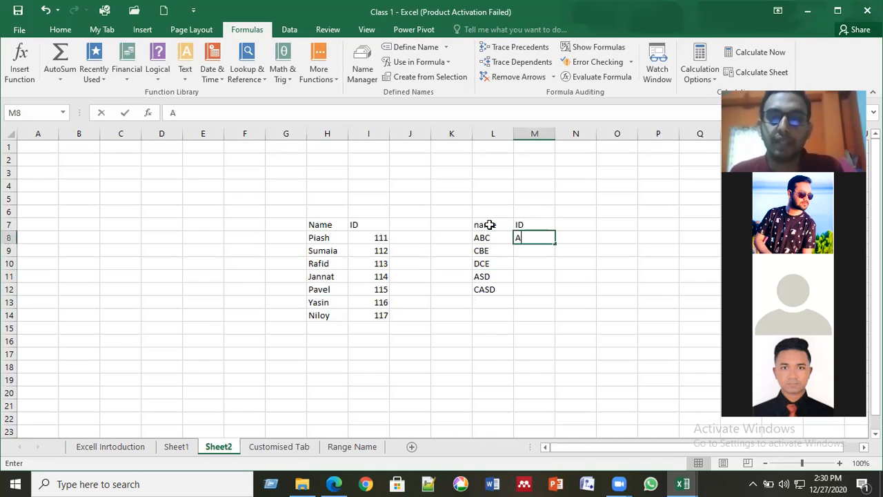
{"action": "key", "text": "BackSpace"}
{"action": "key", "text": "BackSpace"}
{"action": "type", "text": "11"}
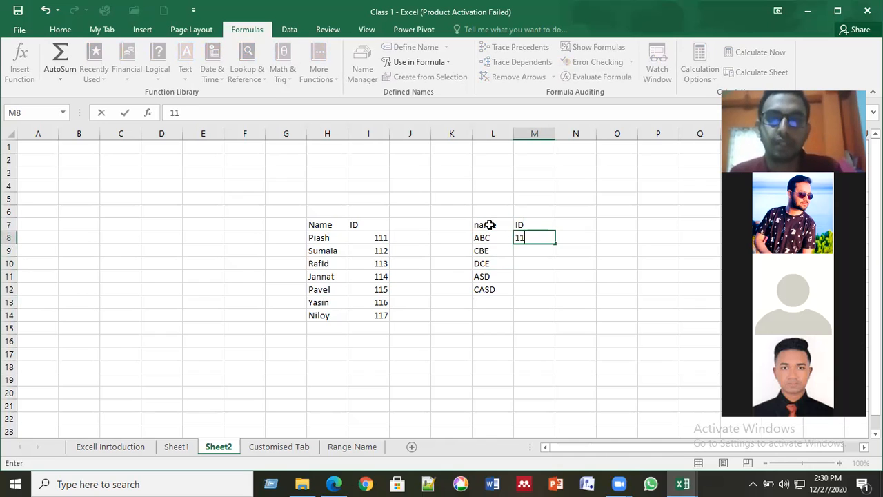
{"action": "key", "text": "Return"}
{"action": "type", "text": "12"}
{"action": "key", "text": "Return"}
{"action": "type", "text": "13"}
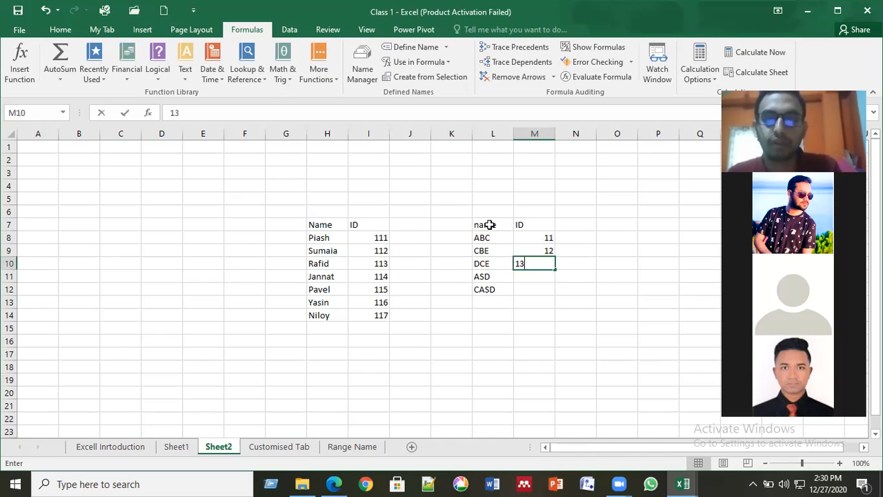
{"action": "key", "text": "Return"}
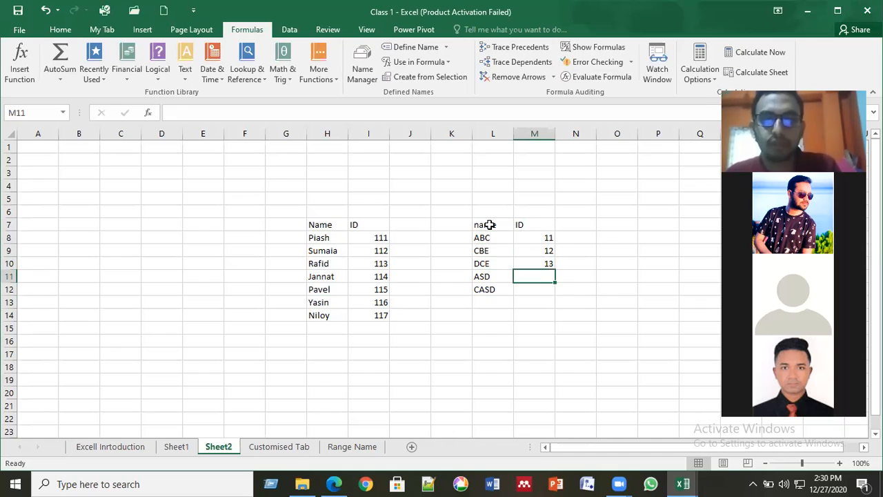
{"action": "type", "text": "14"}
{"action": "key", "text": "Return"}
{"action": "type", "text": "15"}
{"action": "key", "text": "Up"}
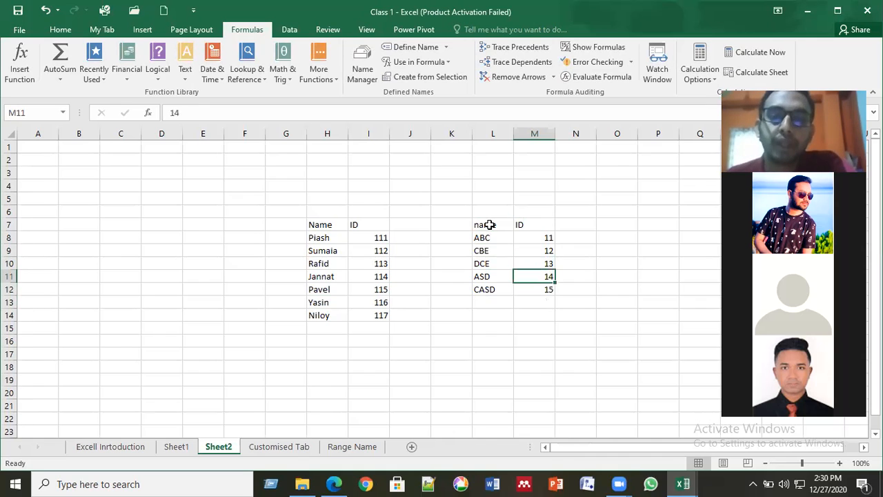
{"action": "left_click", "coordinate": [487, 236]}
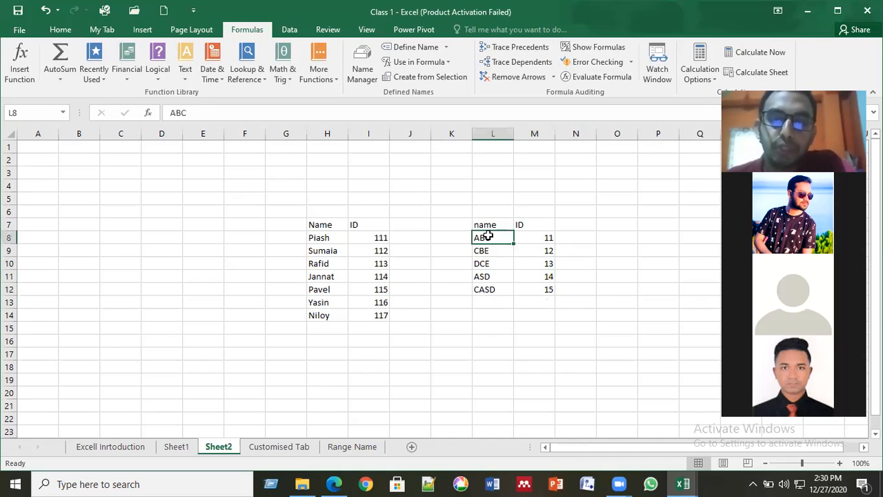
{"action": "left_click_drag", "start_coordinate": [487, 237], "coordinate": [538, 248]}
{"action": "left_click", "coordinate": [494, 289]}
{"action": "left_click_drag", "start_coordinate": [482, 238], "coordinate": [546, 286]}
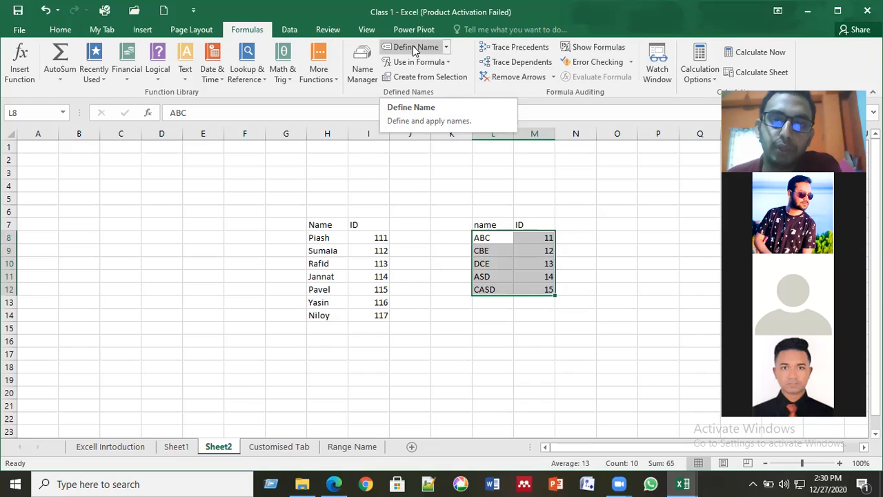
{"action": "left_click", "coordinate": [494, 252]}
{"action": "left_click", "coordinate": [495, 238]}
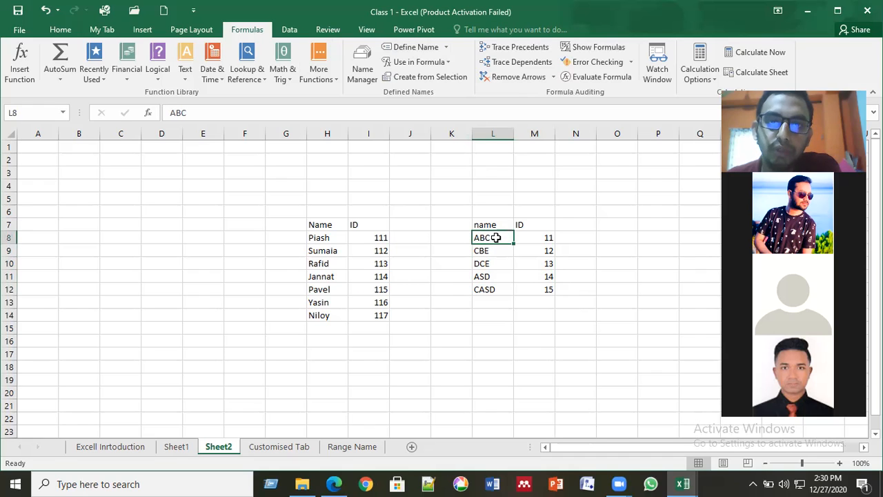
{"action": "left_click", "coordinate": [416, 47]}
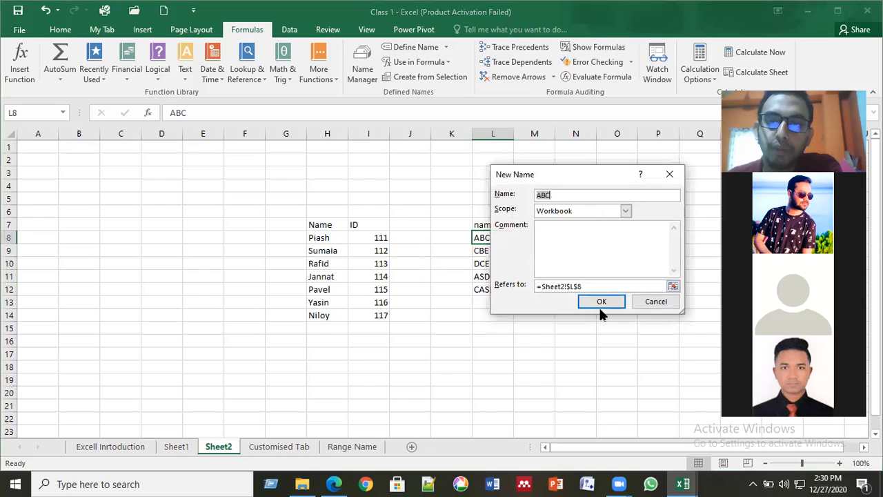
{"action": "left_click", "coordinate": [669, 175]}
{"action": "left_click", "coordinate": [528, 236]}
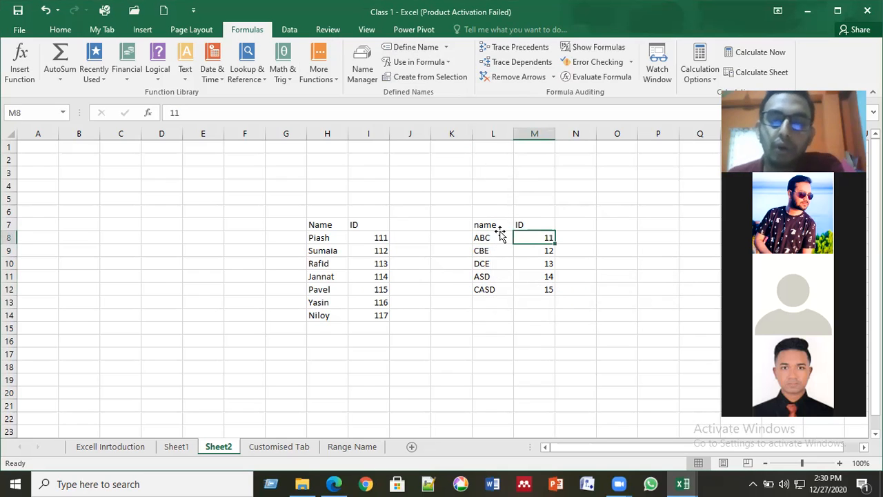
{"action": "left_click", "coordinate": [500, 236]}
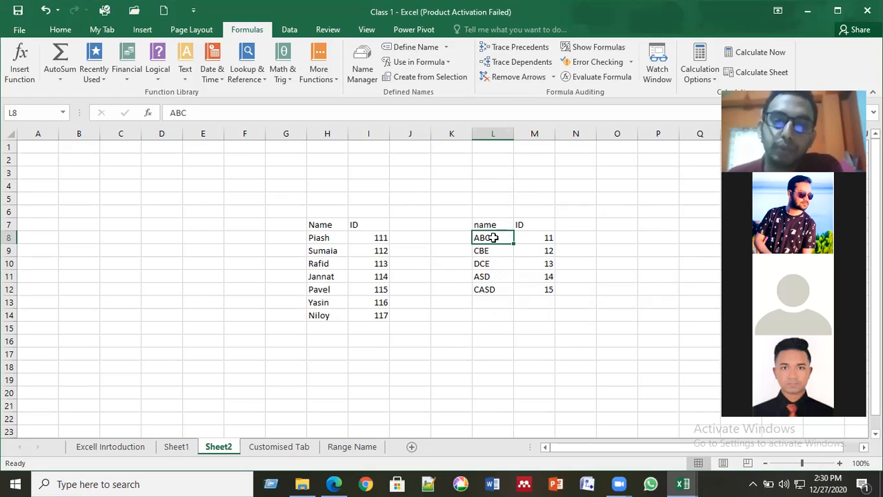
{"action": "left_click", "coordinate": [546, 278], "text": "shift"}
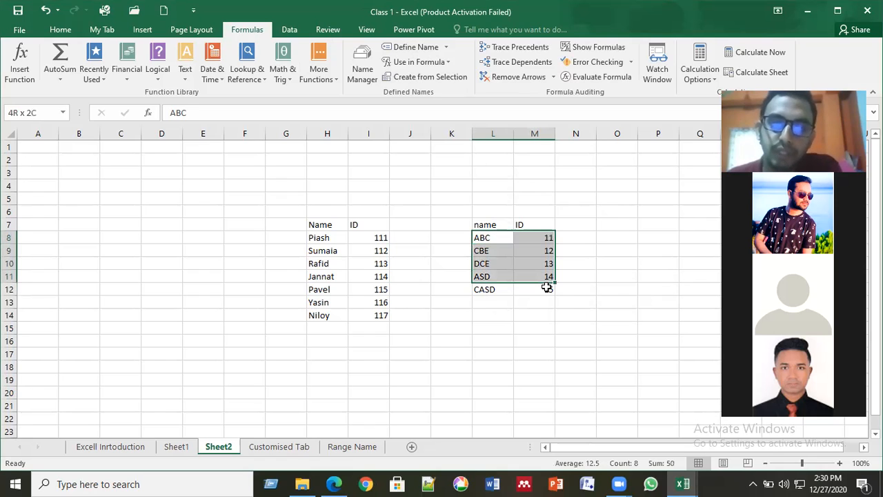
{"action": "left_click_drag", "start_coordinate": [546, 288], "coordinate": [544, 290]}
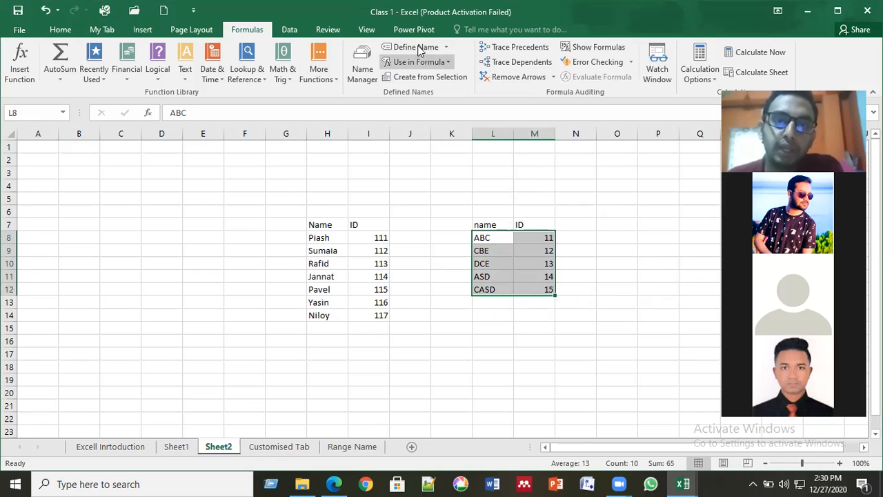
- Open Create from Selection for L8:M12, move the dialog aside, and untick Left column
{"action": "left_click", "coordinate": [424, 82]}
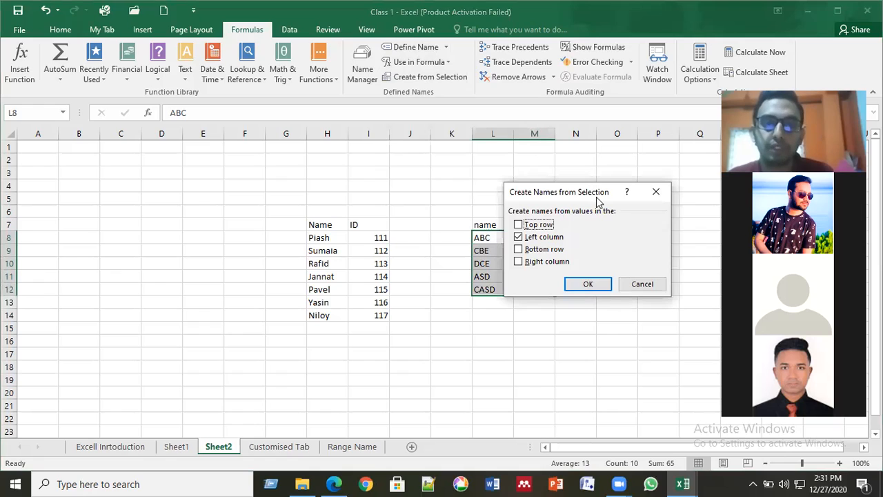
{"action": "left_click_drag", "start_coordinate": [597, 197], "coordinate": [346, 194]}
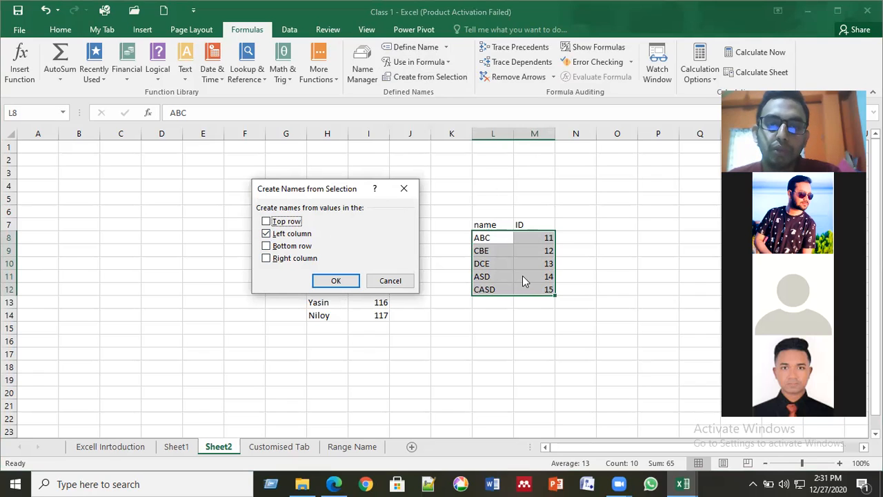
{"action": "left_click", "coordinate": [268, 234]}
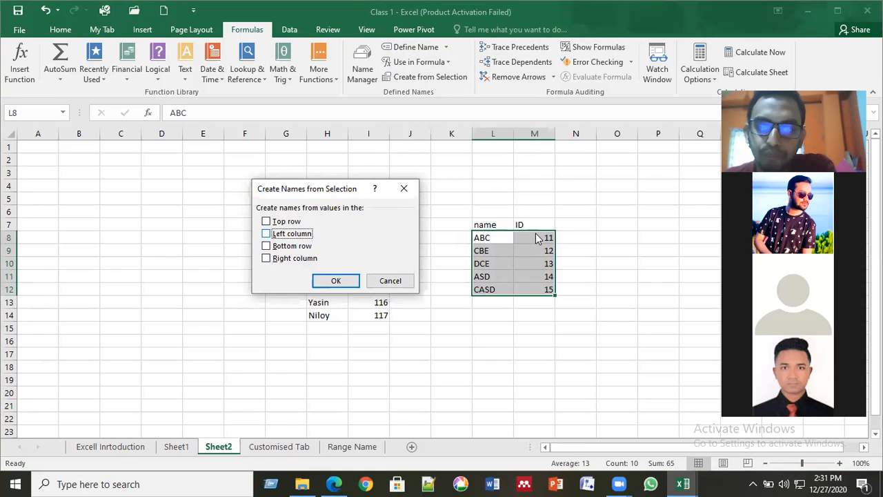
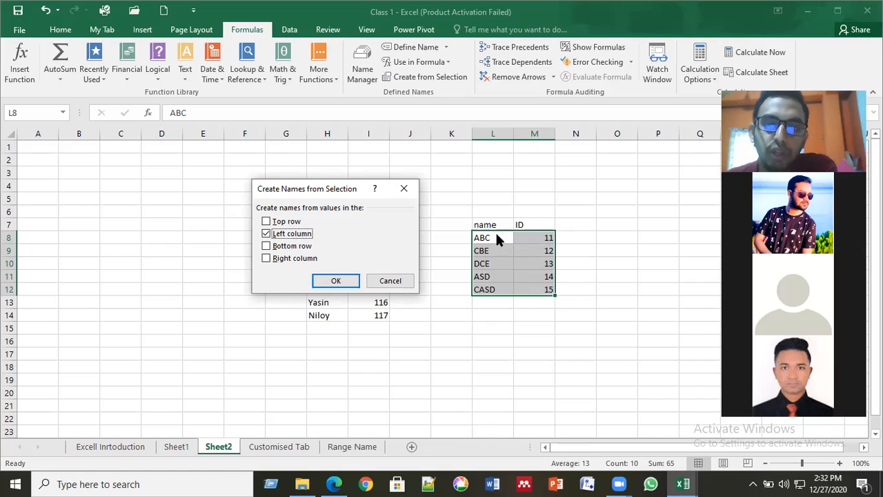
- Create the names ABC, CBE, DCE, ASD and CASD for the IDs 11–15, then deselect the table
{"action": "left_click", "coordinate": [335, 280]}
{"action": "left_click", "coordinate": [509, 394]}
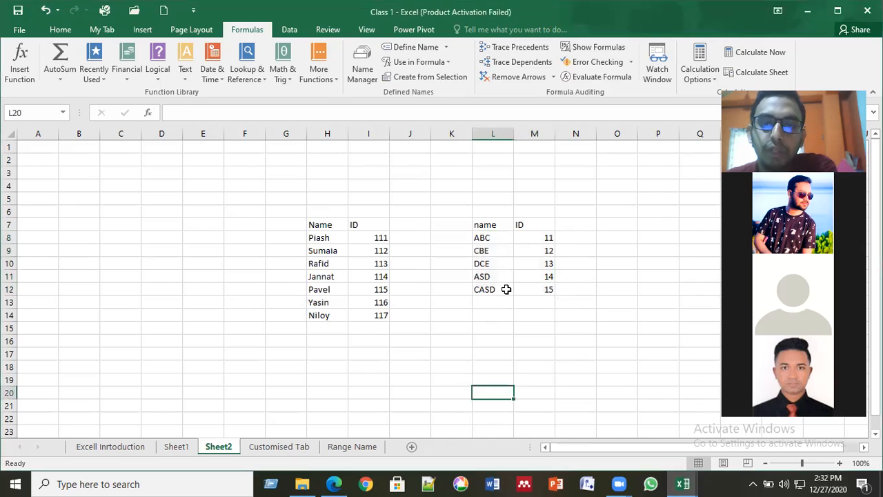
{"action": "left_click", "coordinate": [500, 262]}
{"action": "left_click", "coordinate": [494, 238]}
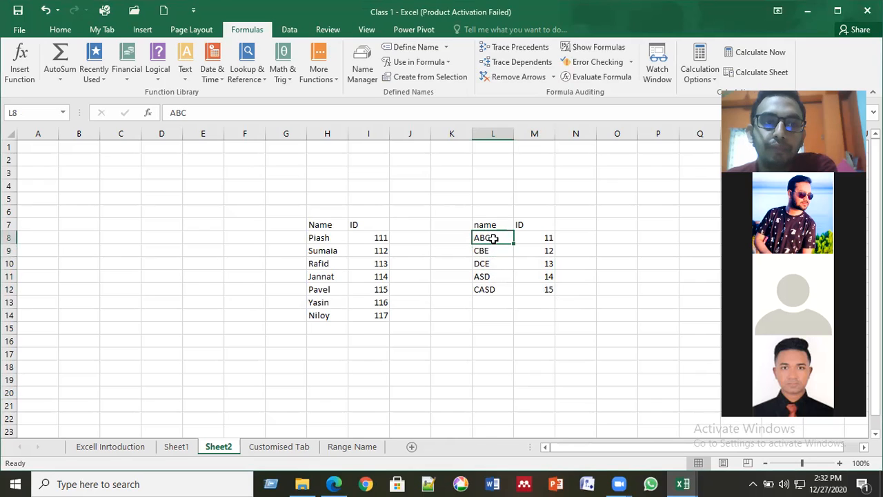
{"action": "left_click", "coordinate": [535, 237]}
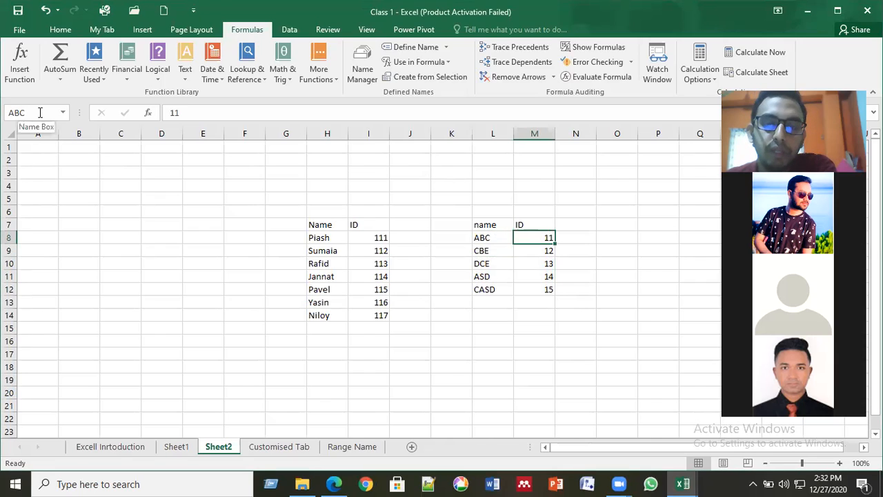
{"action": "left_click", "coordinate": [493, 238]}
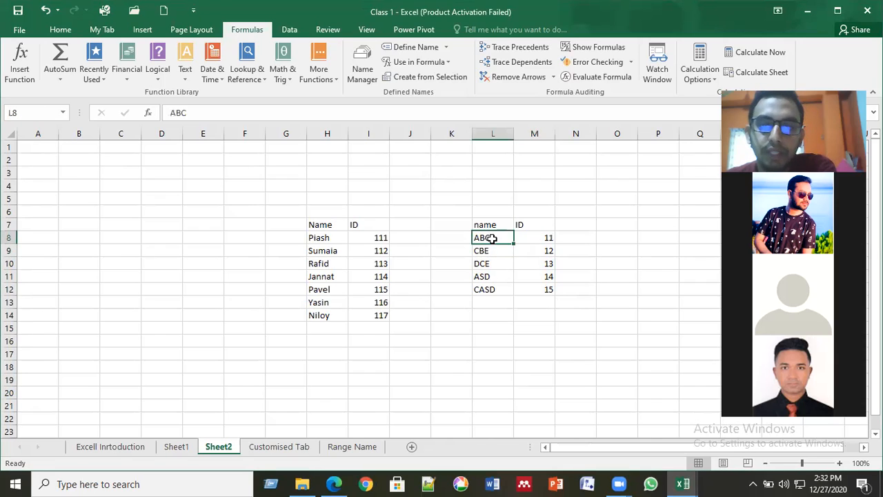
{"action": "left_click", "coordinate": [540, 238]}
{"action": "left_click", "coordinate": [485, 238]}
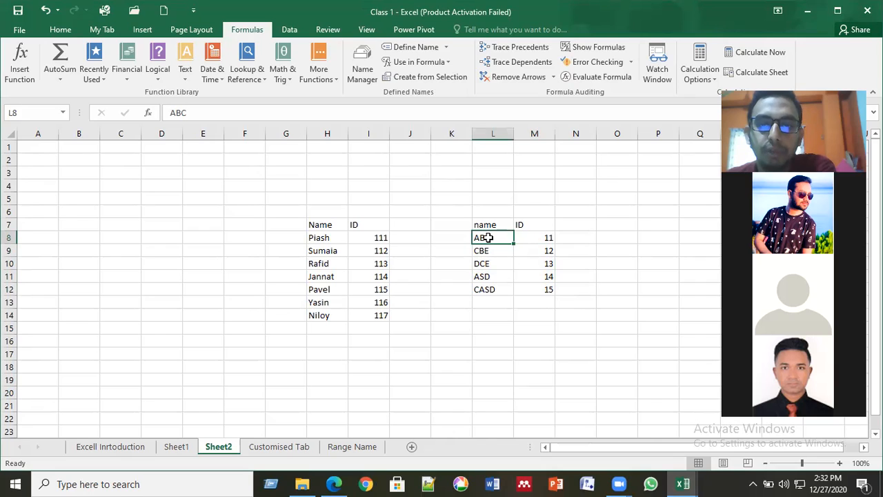
{"action": "left_click", "coordinate": [544, 236]}
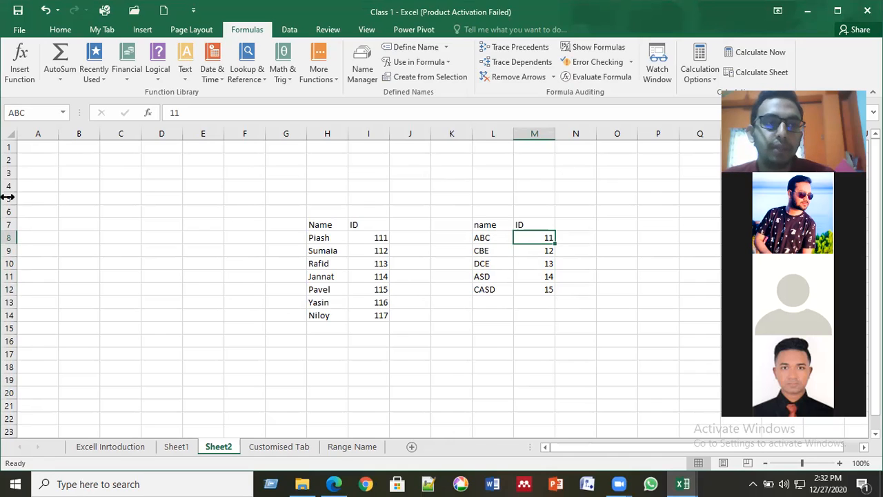
{"action": "left_click", "coordinate": [538, 251]}
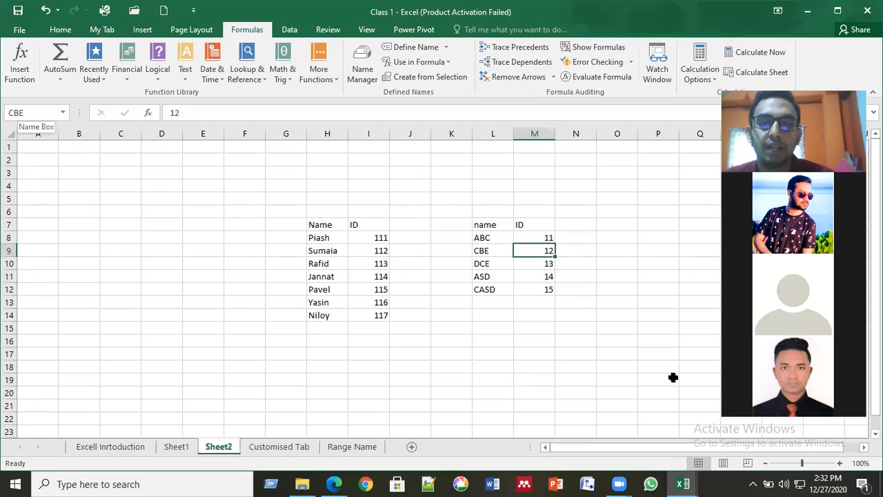
{"action": "left_click", "coordinate": [370, 266]}
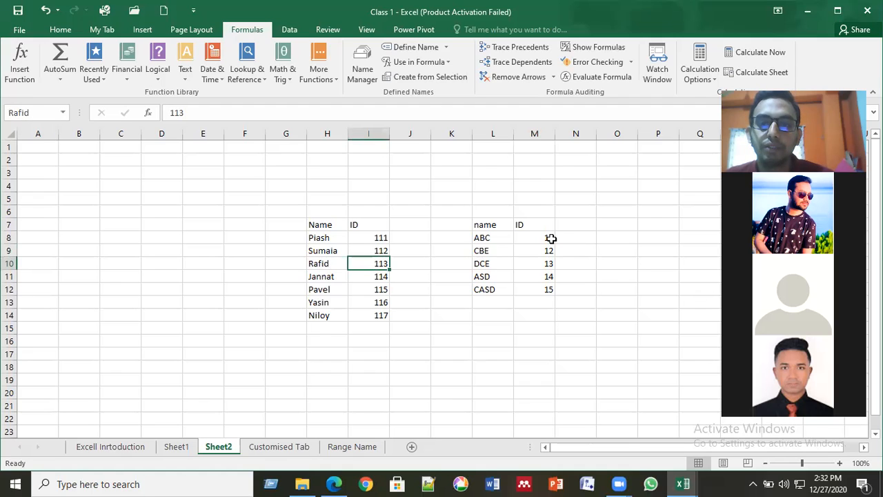
{"action": "left_click", "coordinate": [617, 276]}
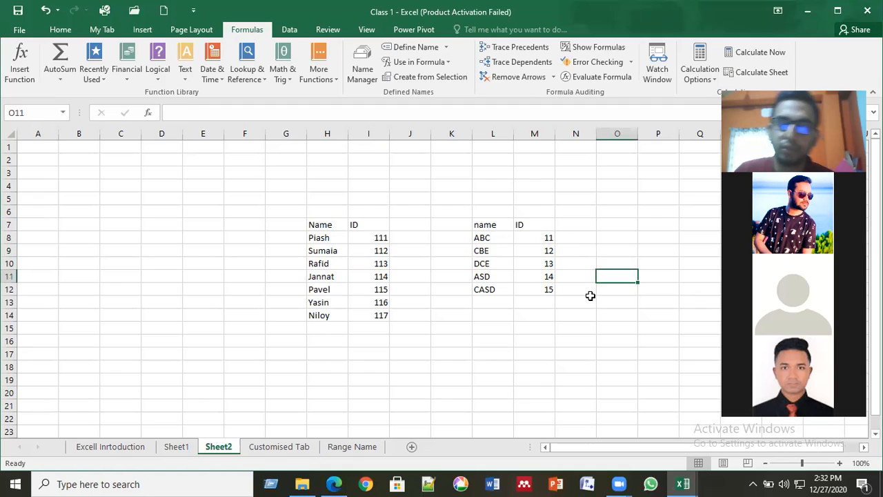
- Enter =CASD in O11 so it returns ID 15, and compare it with CBE's ID
{"action": "type", "text": "="}
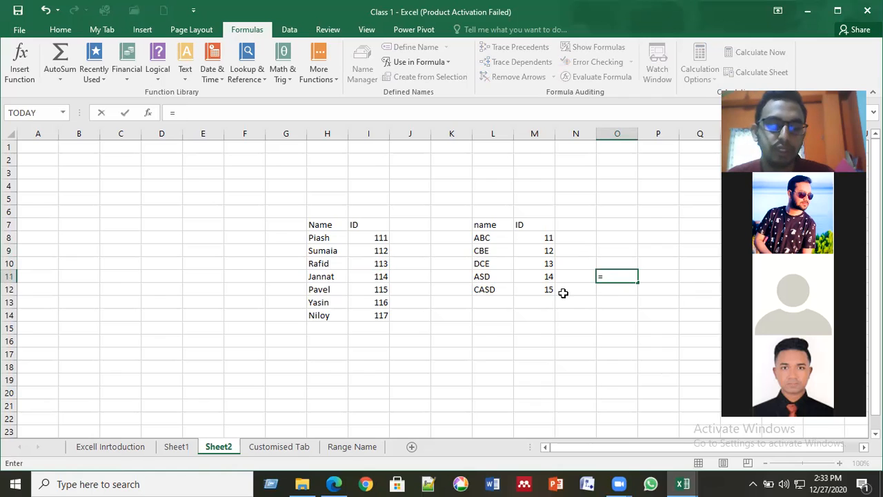
{"action": "type", "text": "CAS"}
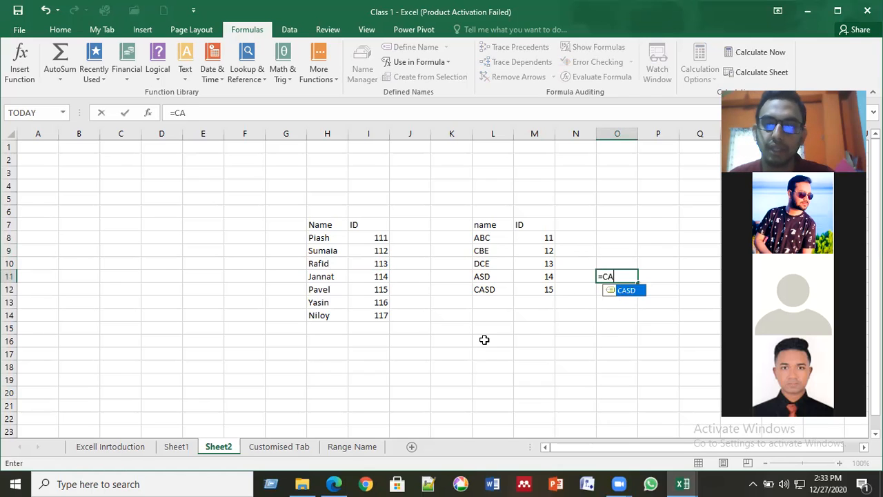
{"action": "double_click", "coordinate": [624, 291]}
{"action": "key", "text": "Return"}
{"action": "left_click", "coordinate": [629, 276]}
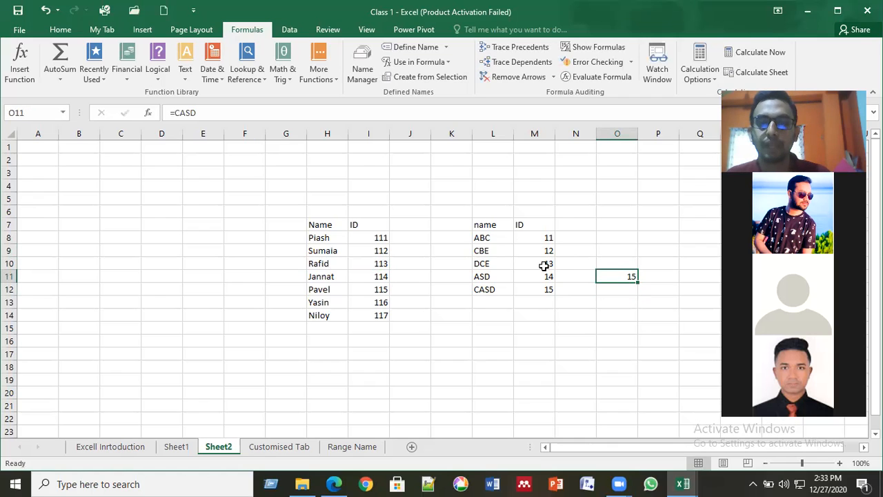
{"action": "left_click", "coordinate": [529, 249]}
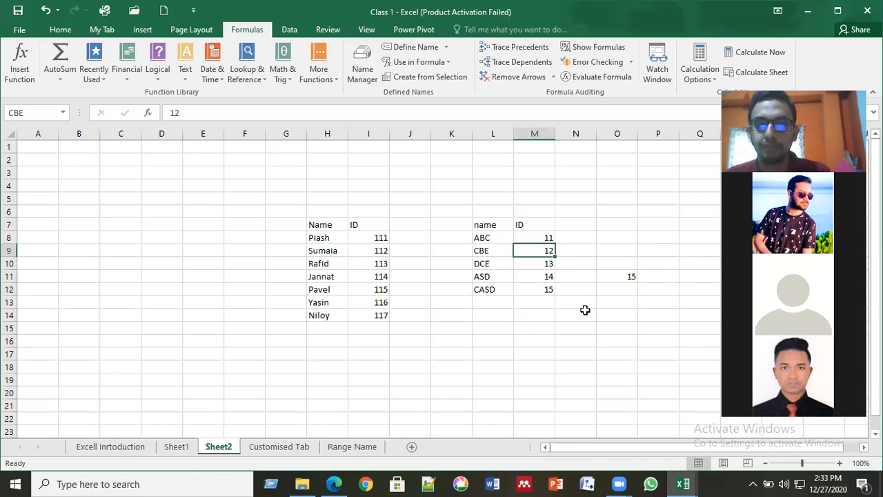
- Enter =DCE in O12 so it returns ID 13
{"action": "left_click", "coordinate": [621, 290]}
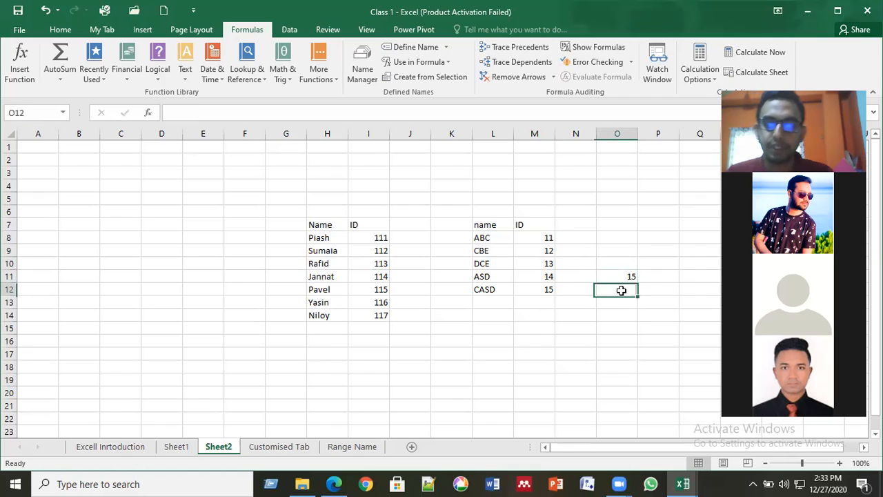
{"action": "type", "text": "="}
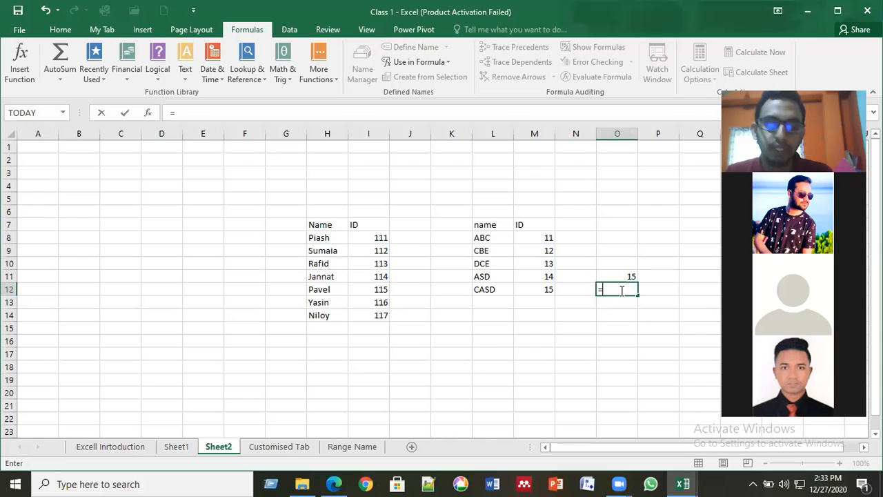
{"action": "type", "text": "DCE"}
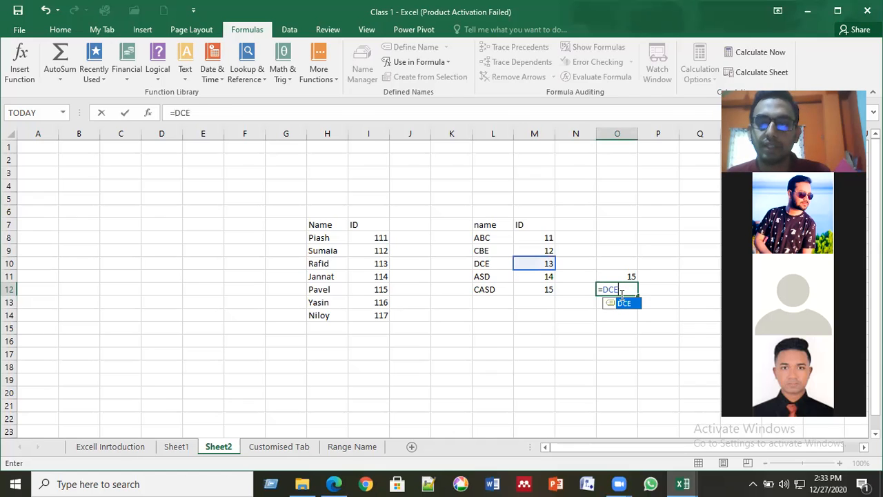
{"action": "key", "text": "Tab"}
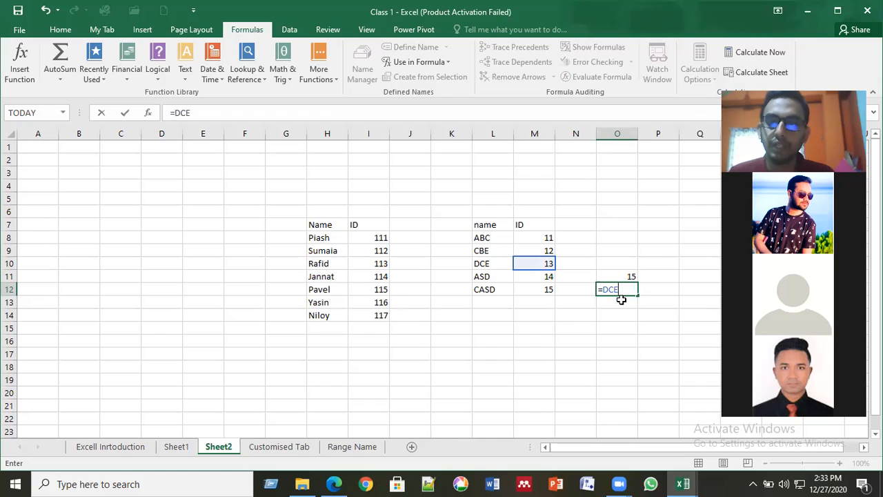
{"action": "key", "text": "Return"}
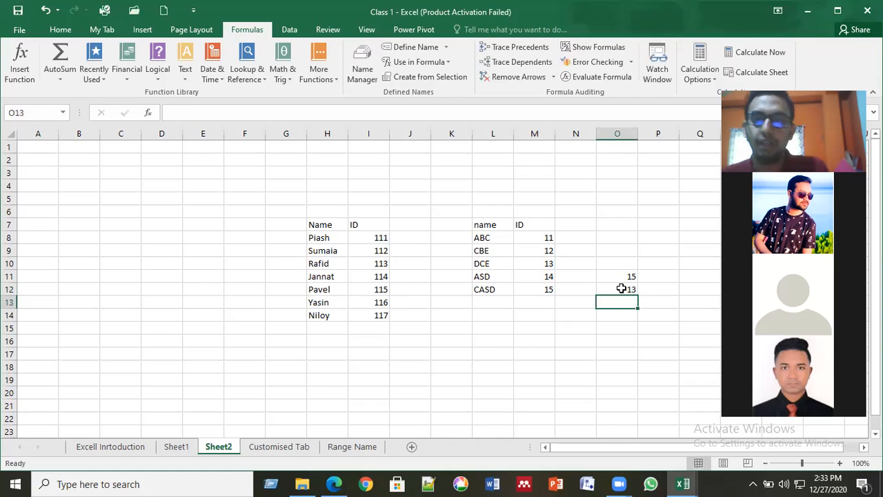
{"action": "left_click", "coordinate": [621, 289]}
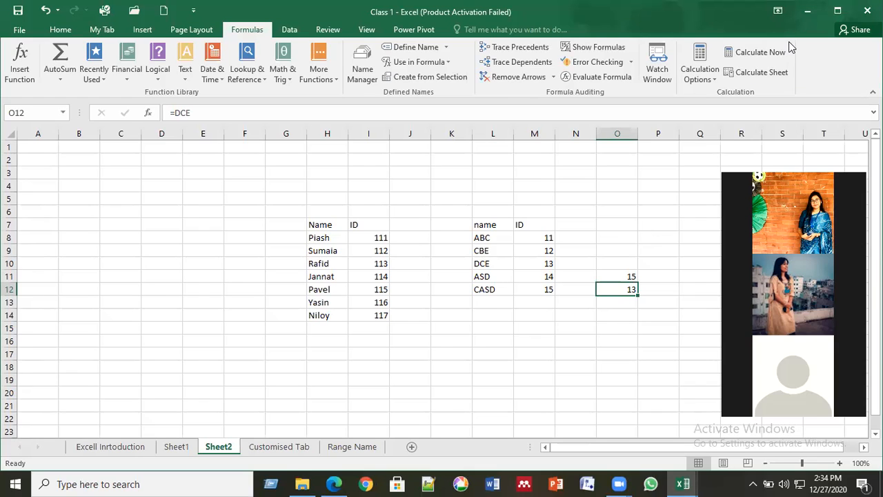
{"action": "left_click", "coordinate": [327, 364]}
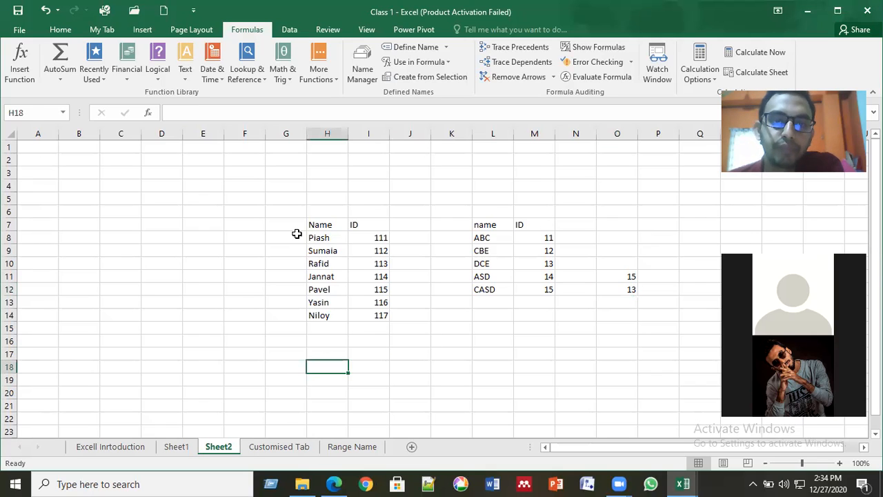
{"action": "left_click_drag", "start_coordinate": [245, 211], "coordinate": [623, 339]}
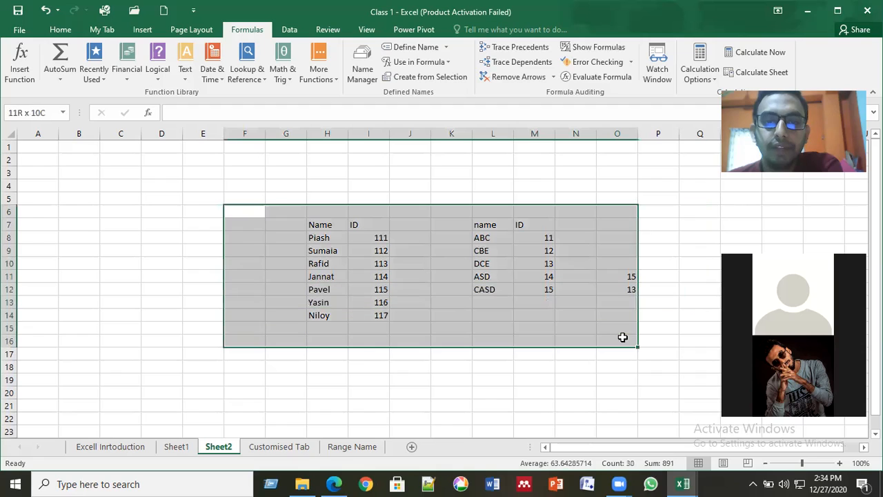
{"action": "left_click", "coordinate": [417, 366]}
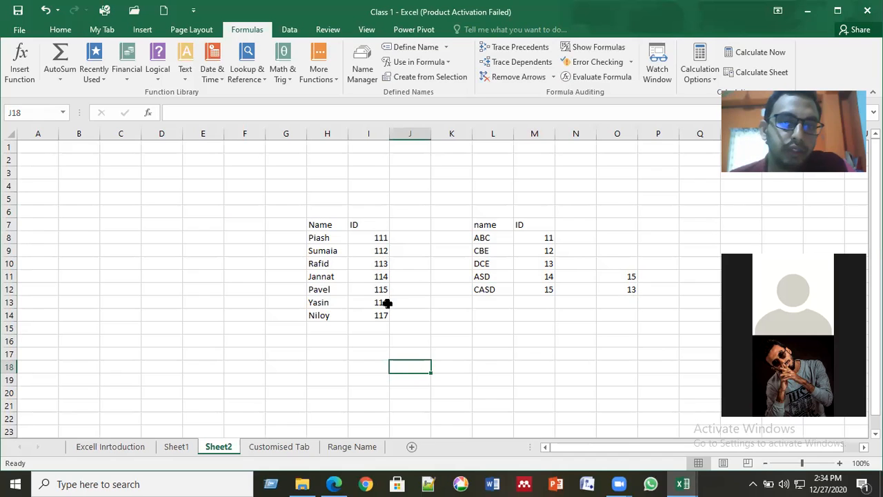
{"action": "left_click", "coordinate": [433, 291]}
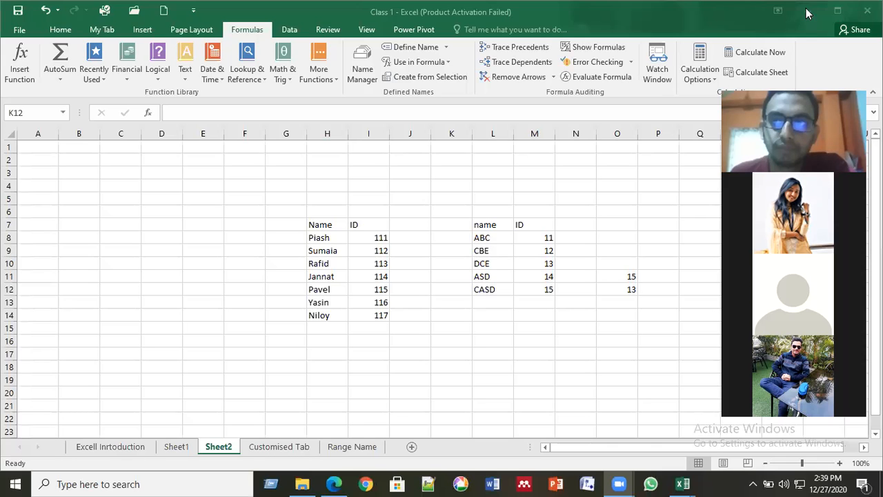
{"action": "left_click", "coordinate": [807, 13]}
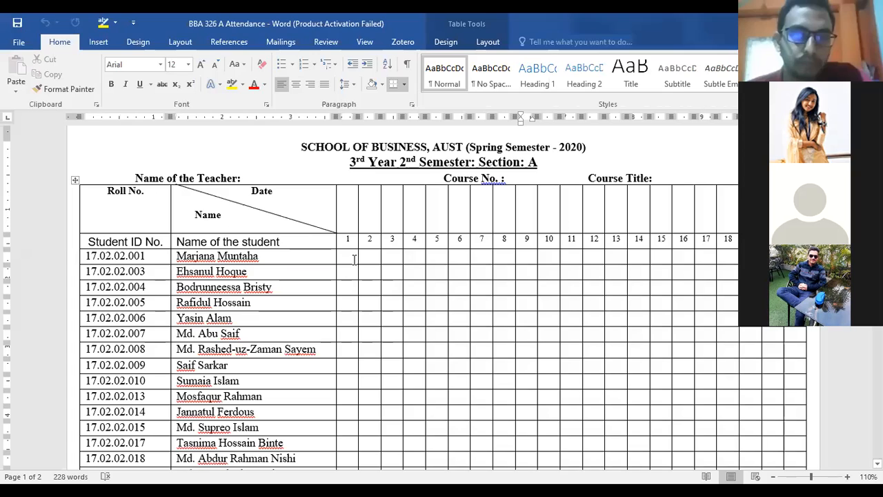
- Place the cursor in the first student's column 1 cell of the attendance table
{"action": "left_click", "coordinate": [353, 259]}
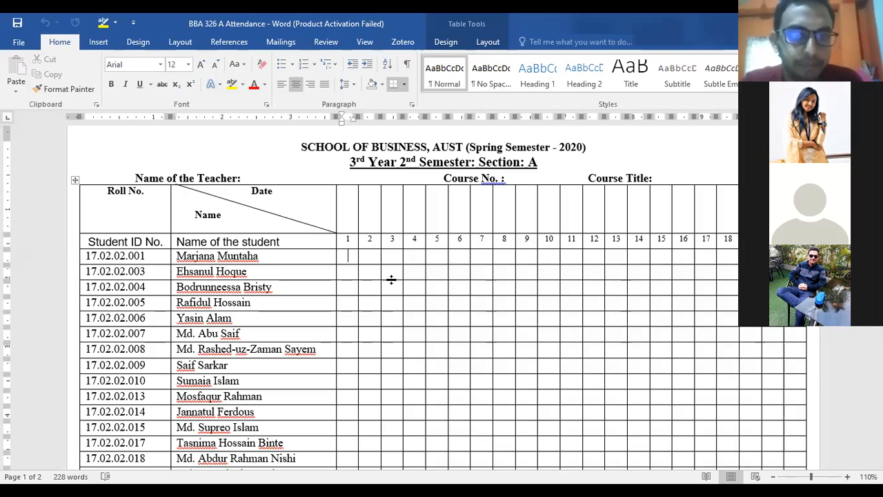
- Mark the first nine students in column 1 as A, P, A, P, P, P, A, P, P
{"action": "type", "text": "A"}
{"action": "key", "text": "Down"}
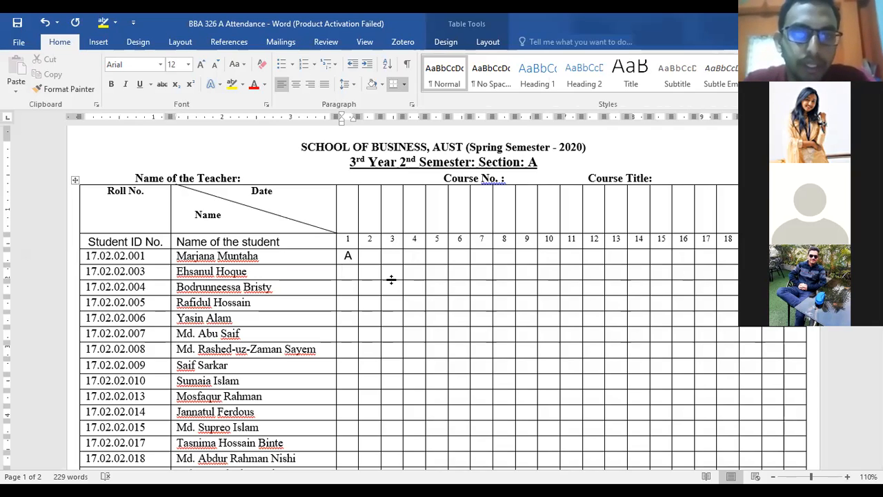
{"action": "type", "text": "P"}
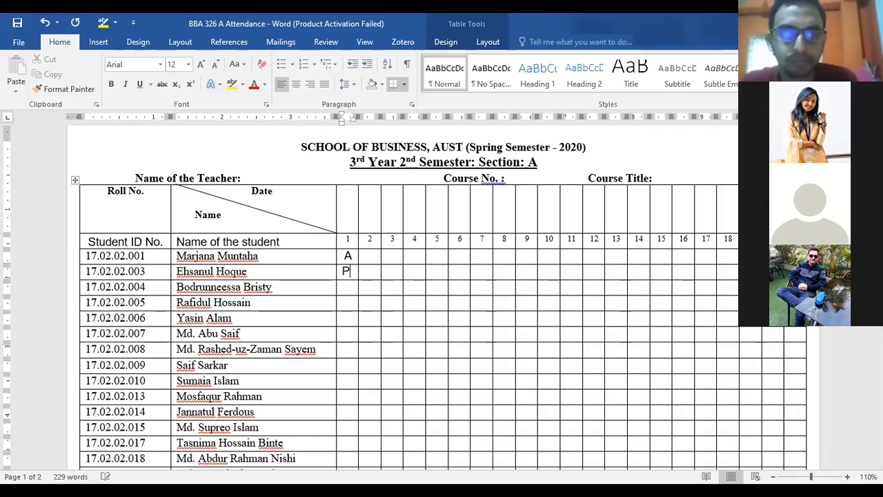
{"action": "key", "text": "Down"}
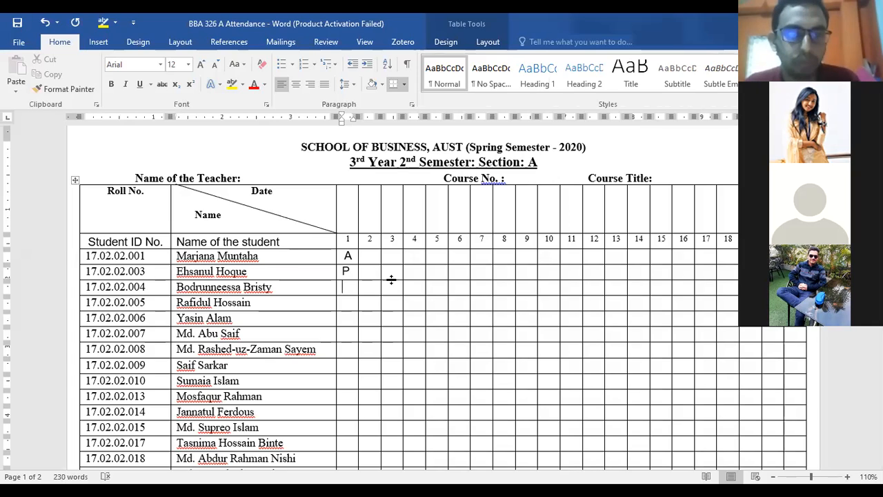
{"action": "type", "text": "A"}
{"action": "key", "text": "Down"}
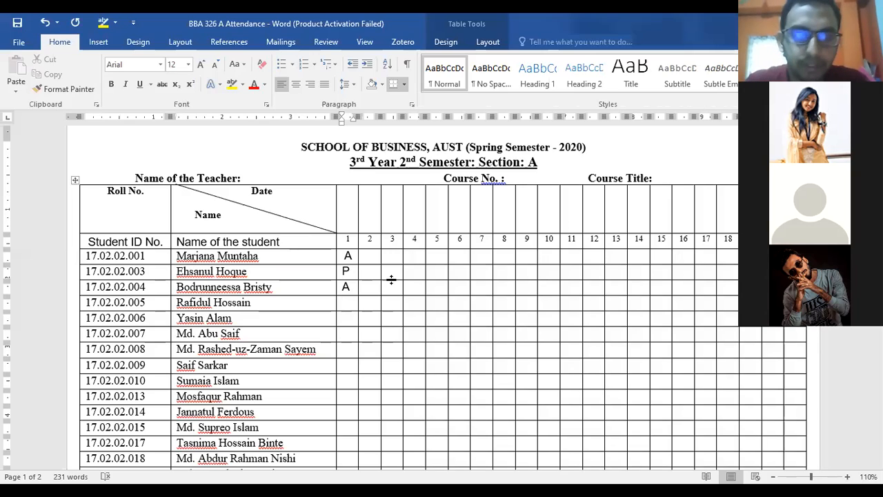
{"action": "type", "text": "P"}
{"action": "key", "text": "Down"}
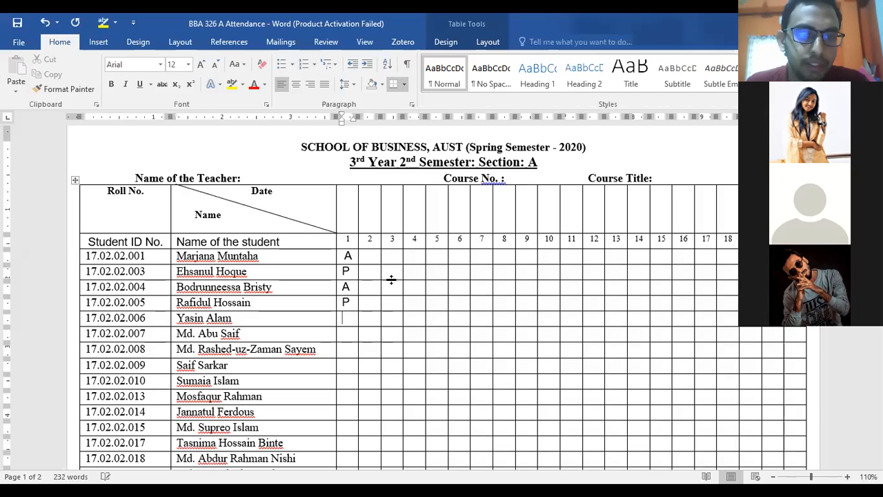
{"action": "type", "text": "P"}
{"action": "key", "text": "Down"}
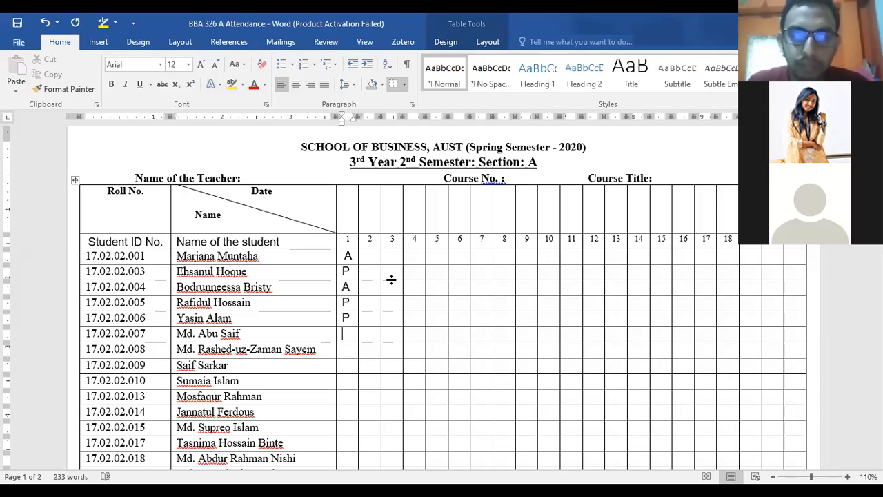
{"action": "type", "text": "P"}
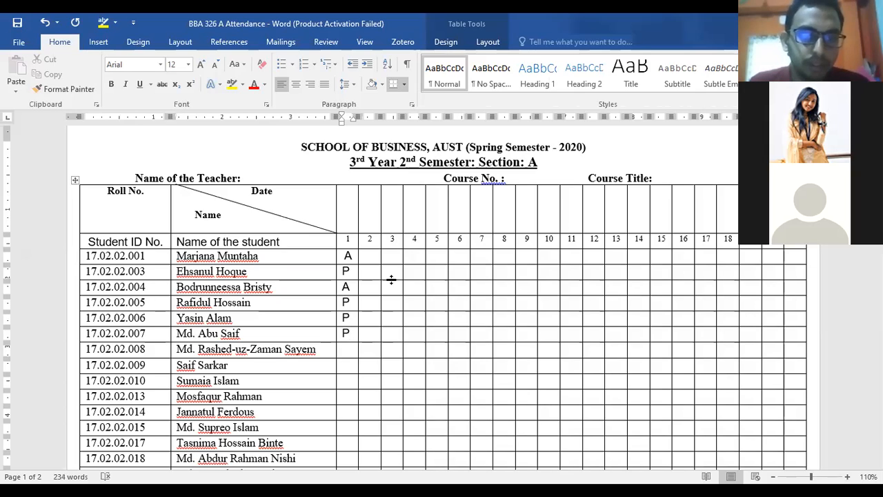
{"action": "key", "text": "Down"}
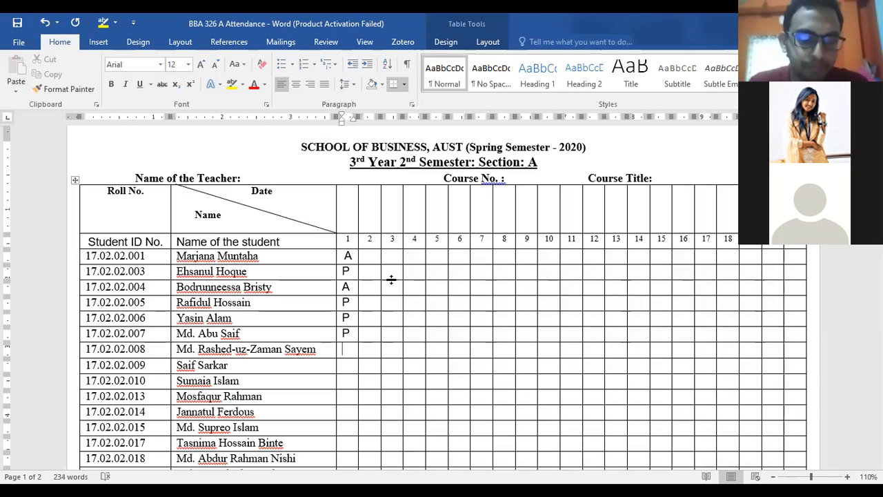
{"action": "type", "text": "A"}
{"action": "key", "text": "Down"}
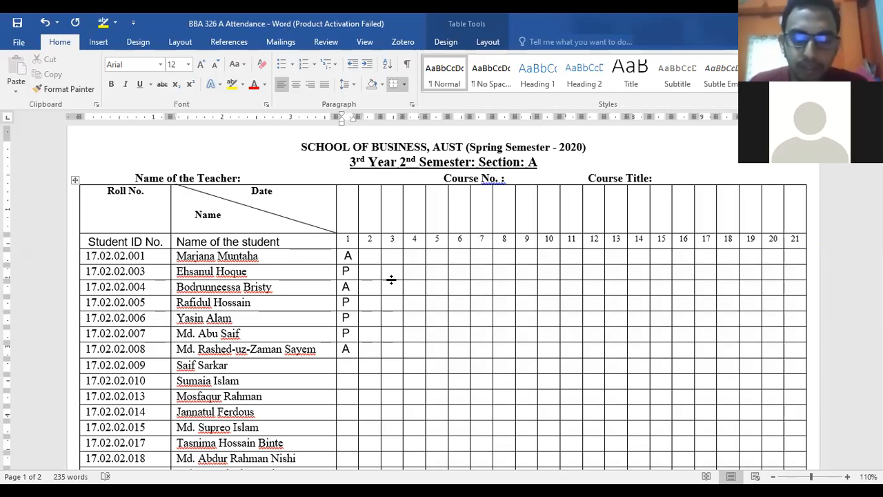
{"action": "type", "text": "P"}
{"action": "key", "text": "Down"}
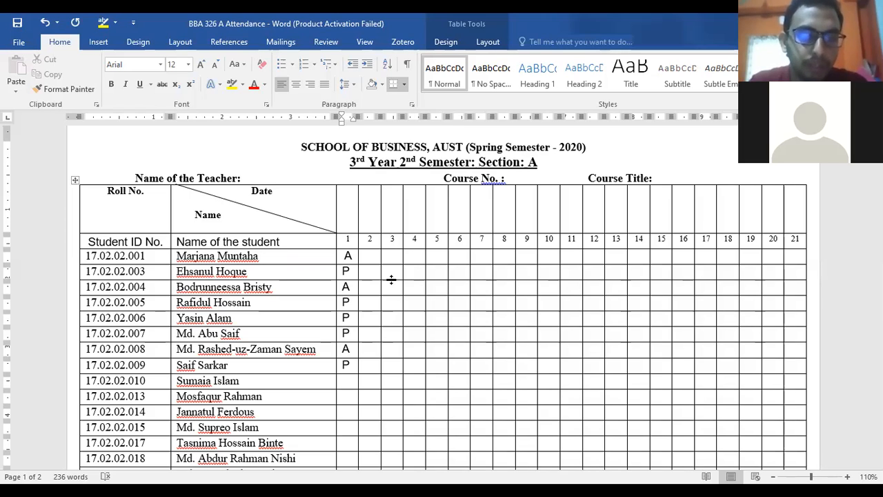
{"action": "type", "text": "P"}
{"action": "key", "text": "Down"}
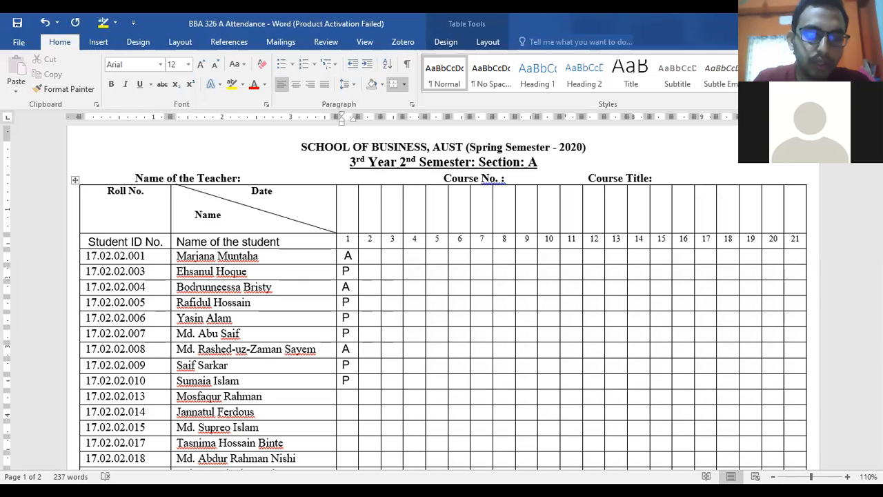
- Mark the next student A and highlight that student's row red
{"action": "type", "text": "A"}
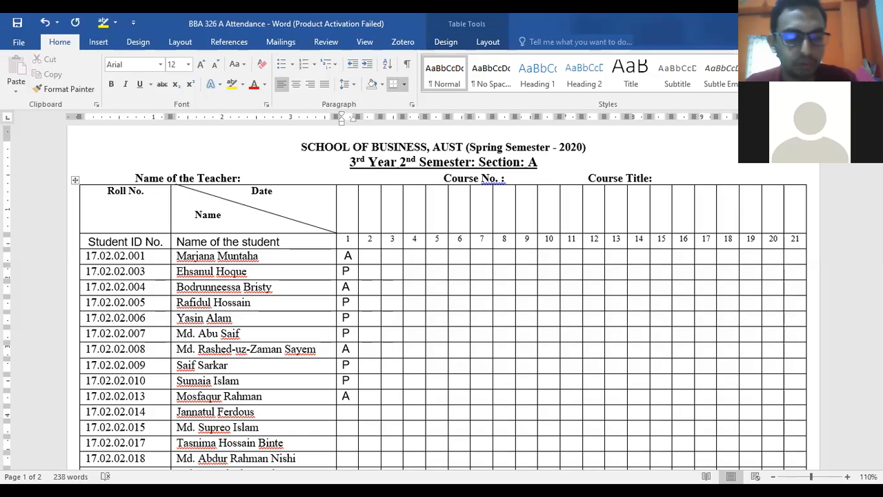
{"action": "key", "text": "shift+Left"}
{"action": "key", "text": "shift+Left"}
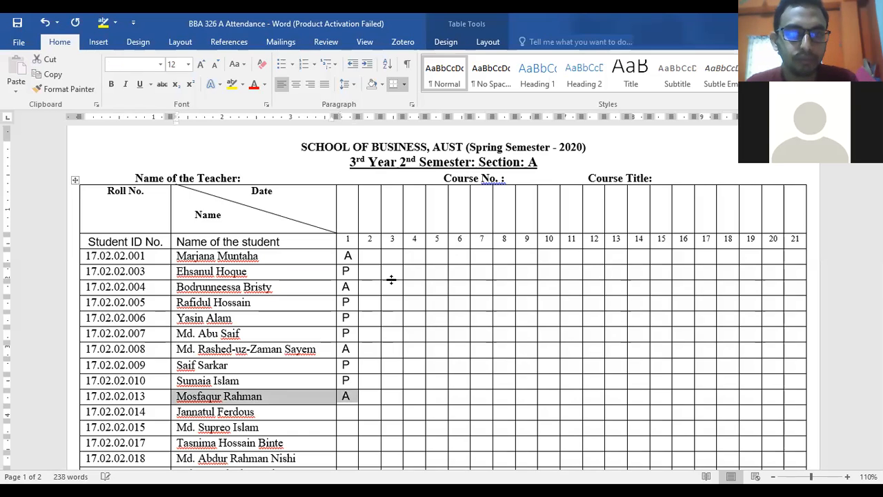
{"action": "key", "text": "shift+Left"}
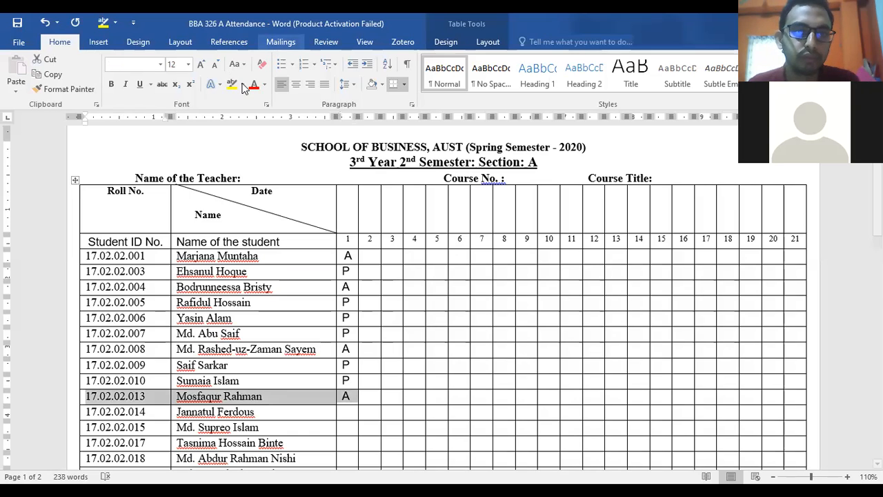
{"action": "left_click", "coordinate": [241, 122]}
{"action": "left_click", "coordinate": [352, 414]}
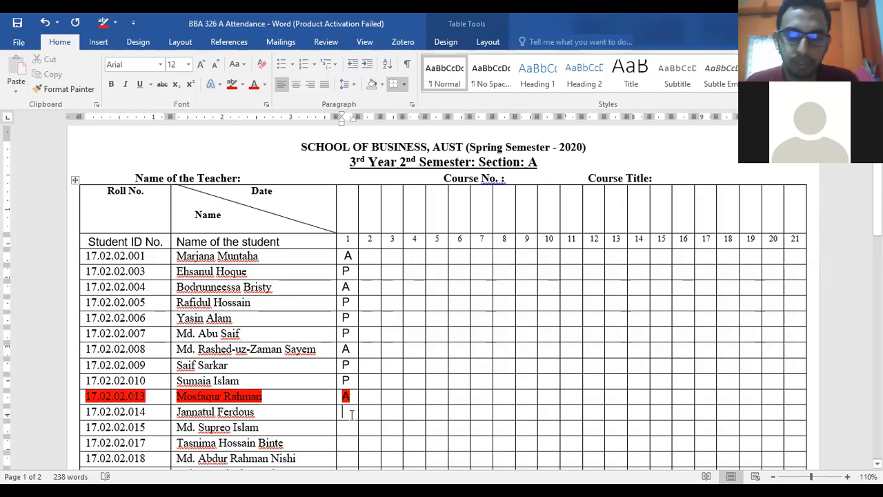
- Mark the following students P in column 1, mark the last one A, and select that row
{"action": "type", "text": "P"}
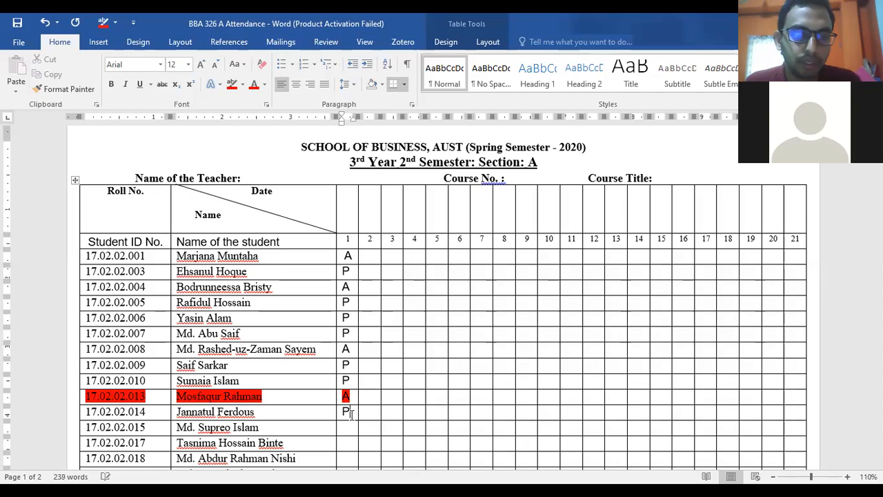
{"action": "type", "text": "P"}
{"action": "key", "text": "Down"}
{"action": "type", "text": "P"}
{"action": "key", "text": "Down"}
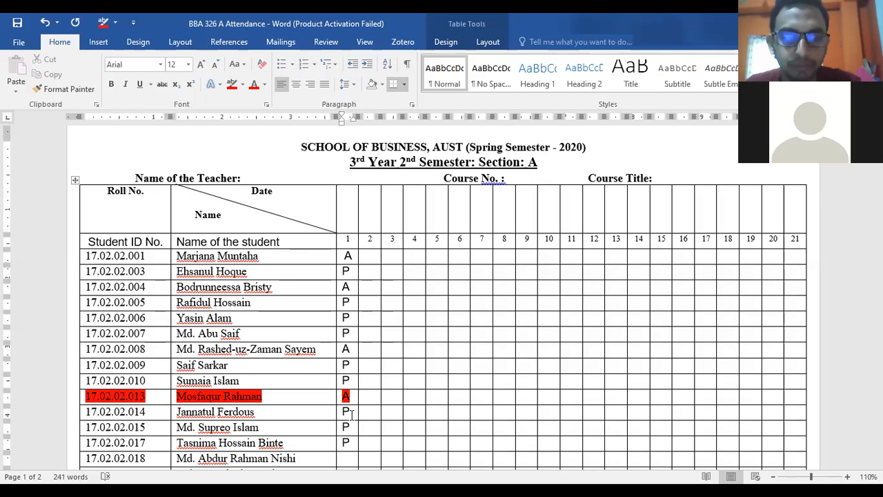
{"action": "key", "text": "Down"}
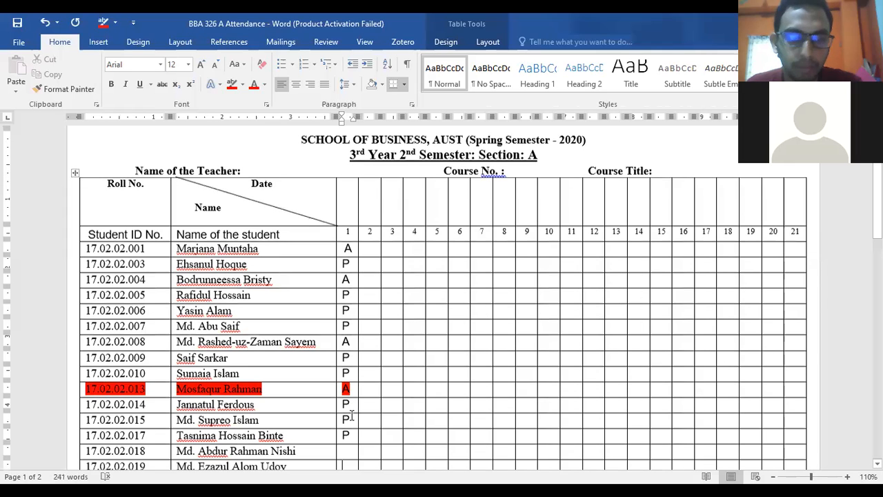
{"action": "key", "text": "Up"}
{"action": "type", "text": "P"}
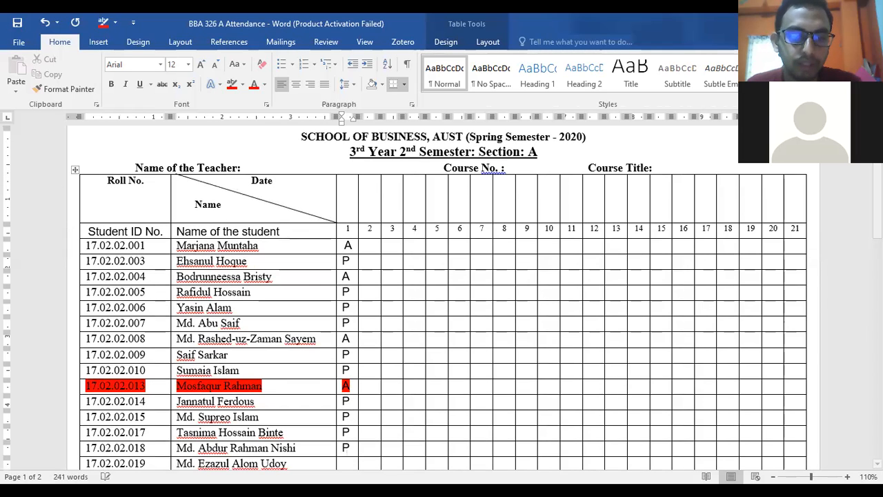
{"action": "key", "text": "Down"}
{"action": "type", "text": "P"}
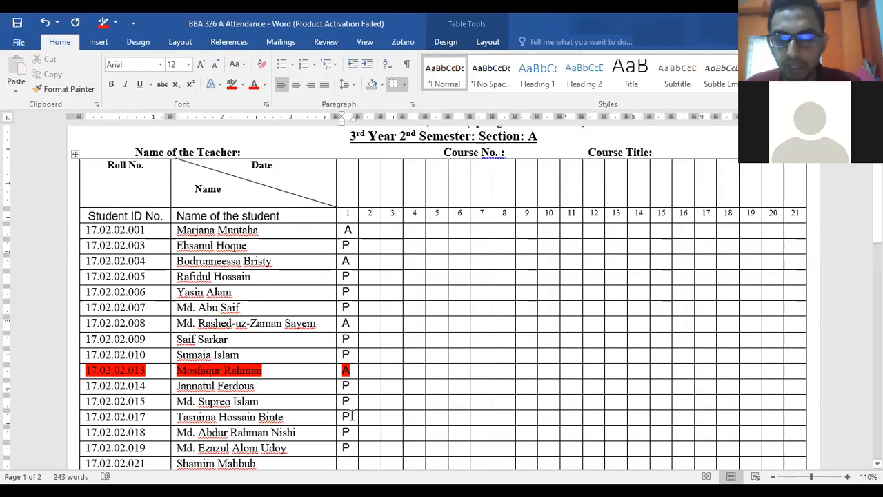
{"action": "key", "text": "Down"}
{"action": "type", "text": "P"}
{"action": "key", "text": "Down"}
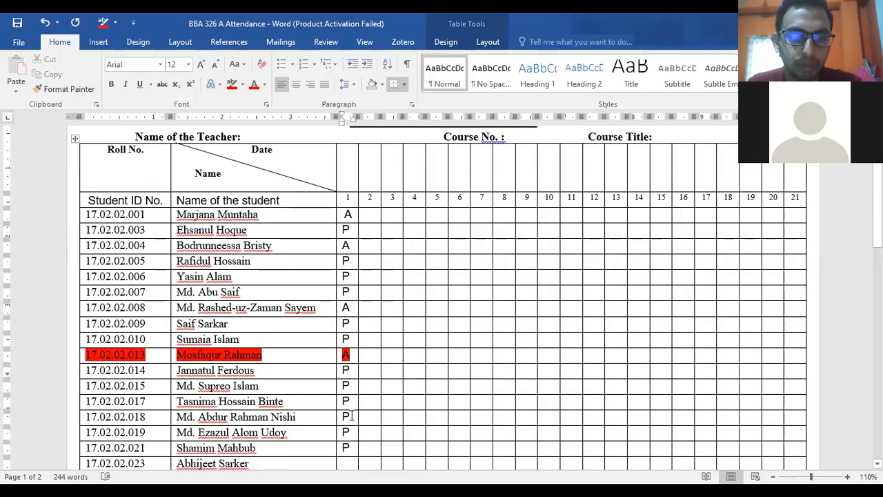
{"action": "type", "text": "P"}
{"action": "key", "text": "Down"}
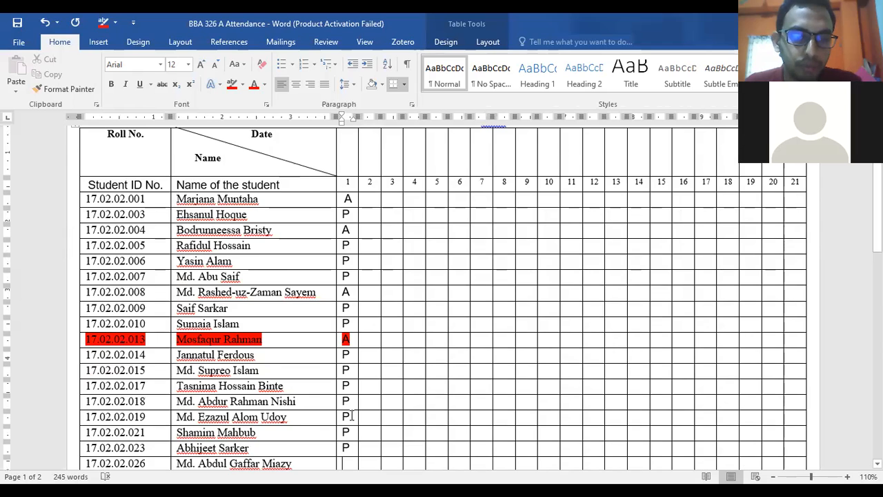
{"action": "key", "text": "Down"}
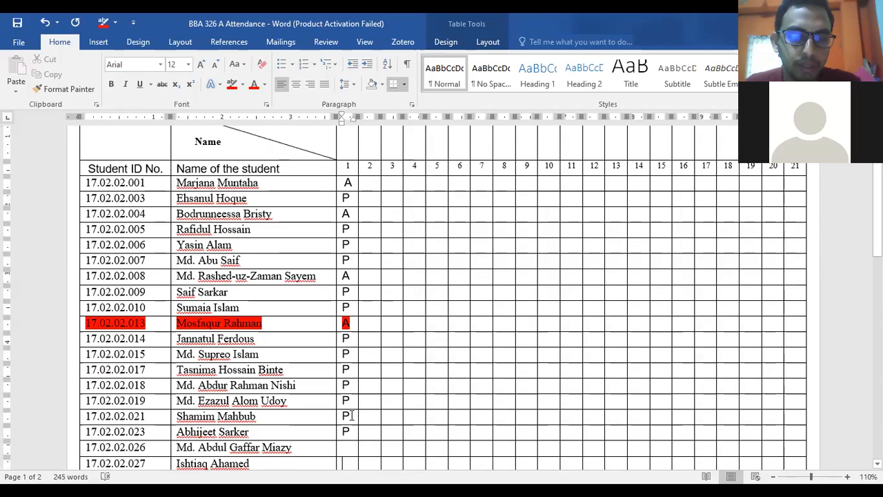
{"action": "key", "text": "Up"}
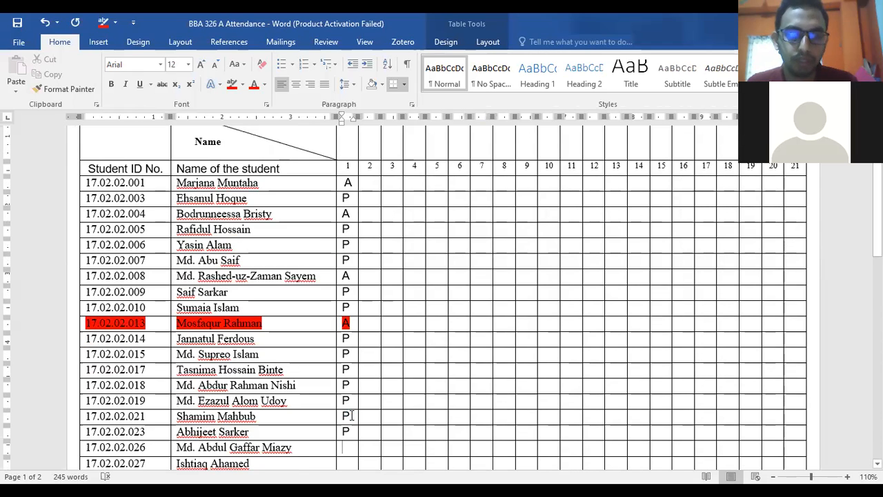
{"action": "type", "text": "A"}
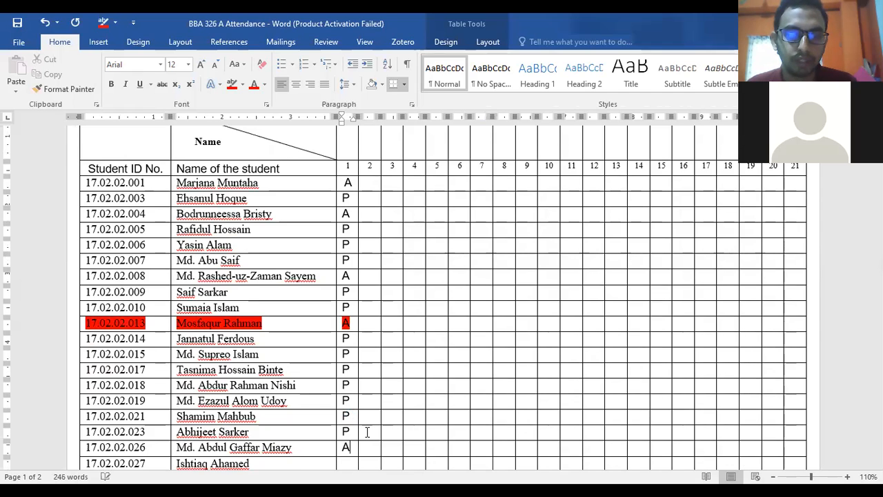
{"action": "left_click_drag", "start_coordinate": [351, 447], "coordinate": [106, 444]}
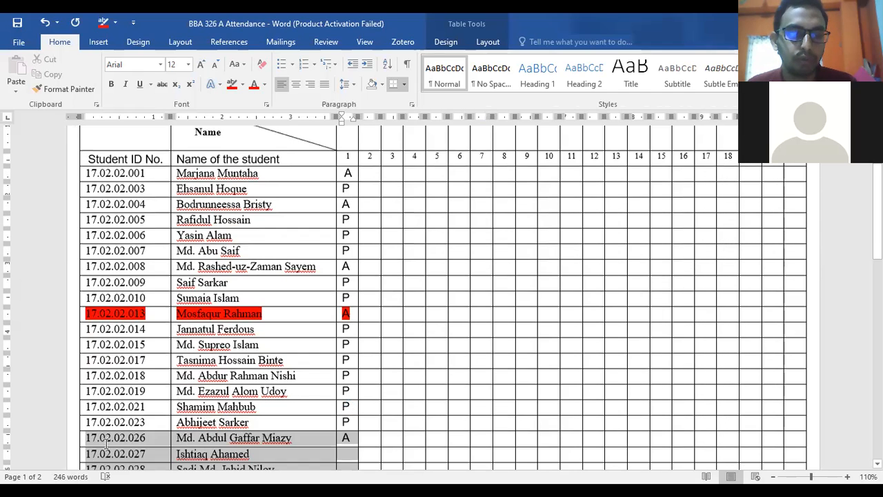
- Apply red highlight to the selected absent row and mark the next two students P
{"action": "left_click", "coordinate": [232, 84]}
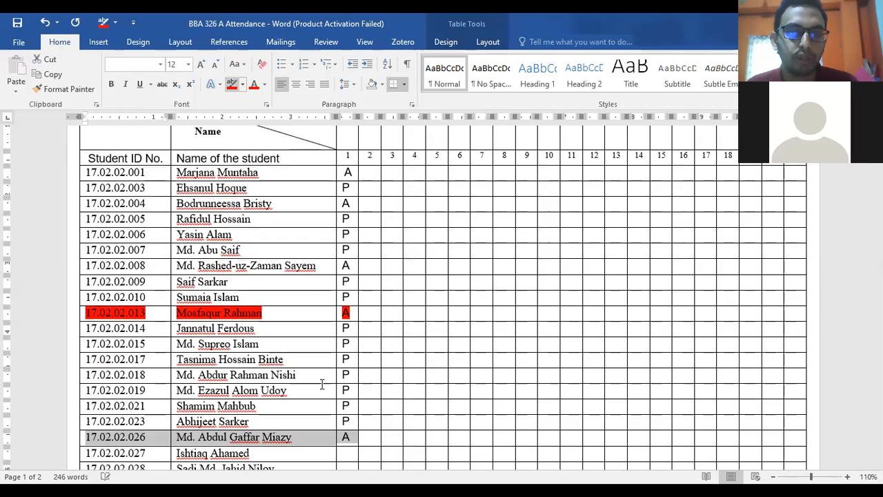
{"action": "left_click", "coordinate": [349, 453]}
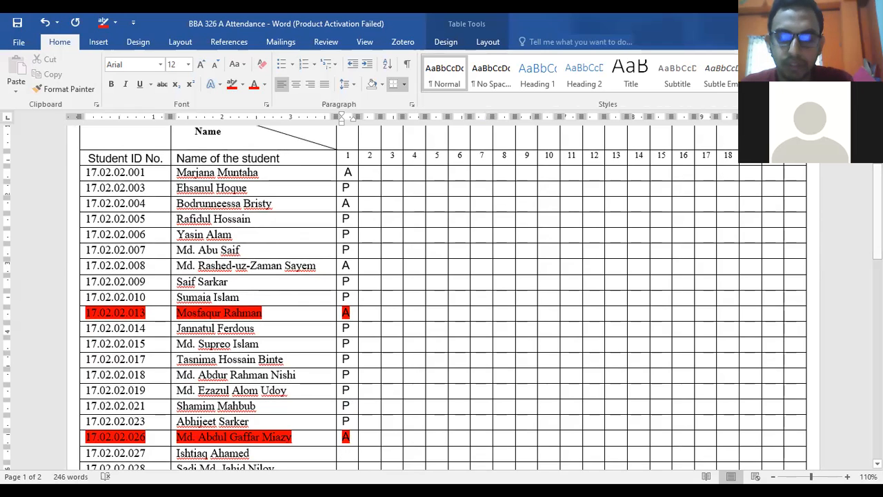
{"action": "type", "text": "P"}
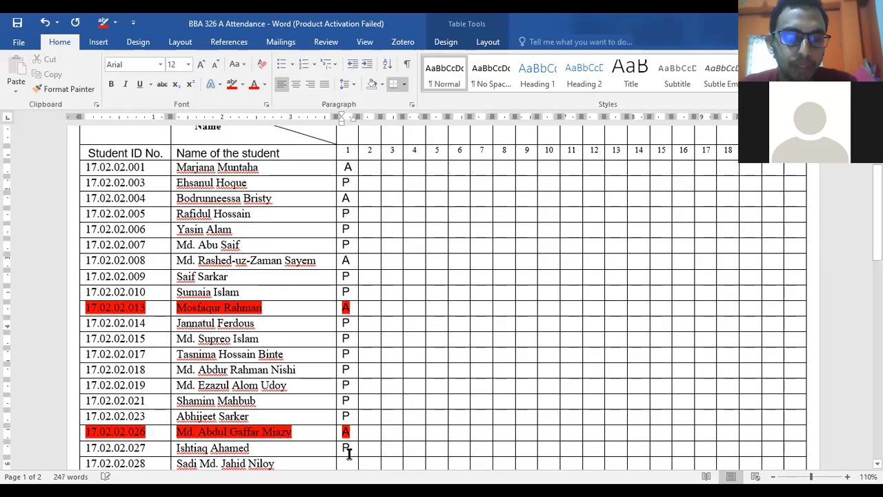
{"action": "key", "text": "Down"}
{"action": "type", "text": "P"}
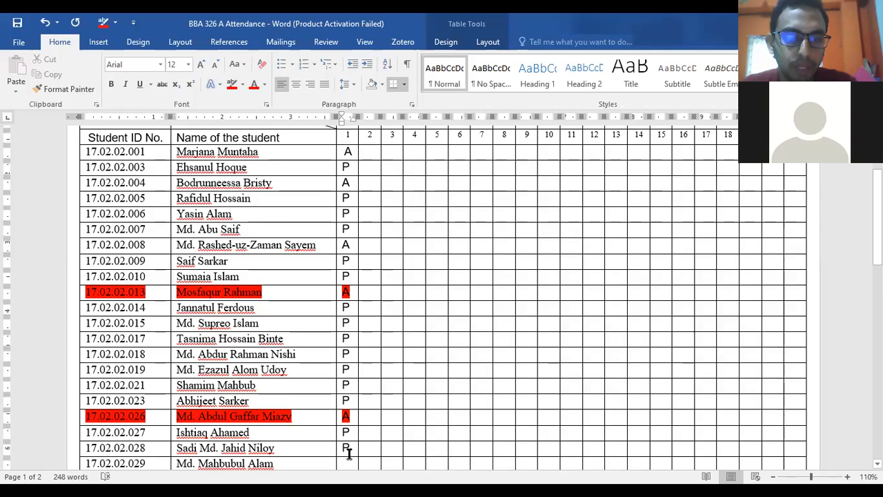
{"action": "key", "text": "Down"}
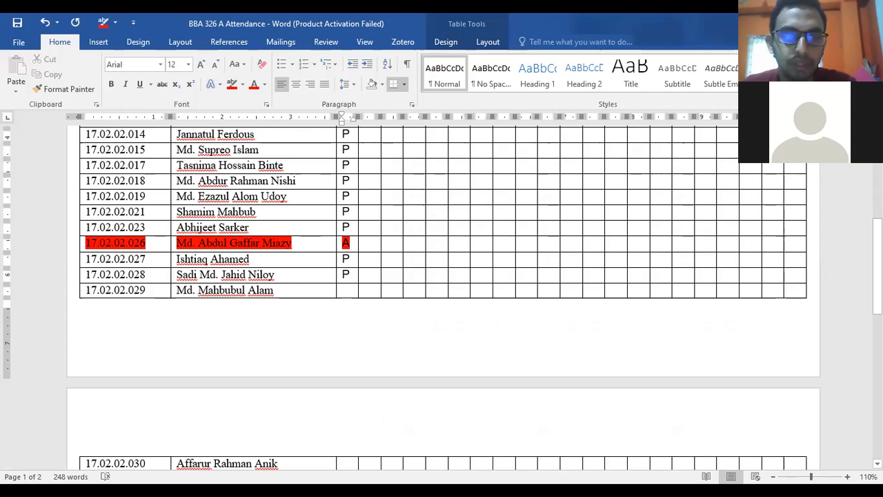
- Mark the next two students P in column 1
{"action": "type", "text": "P"}
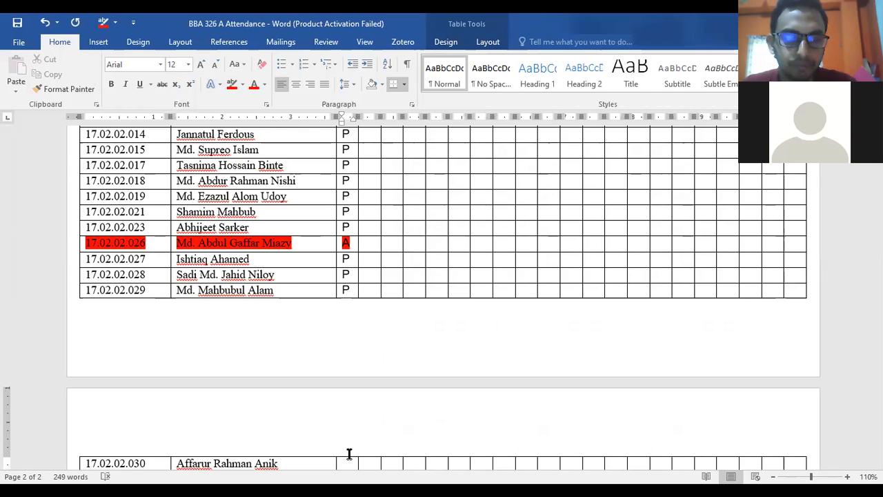
{"action": "type", "text": "P"}
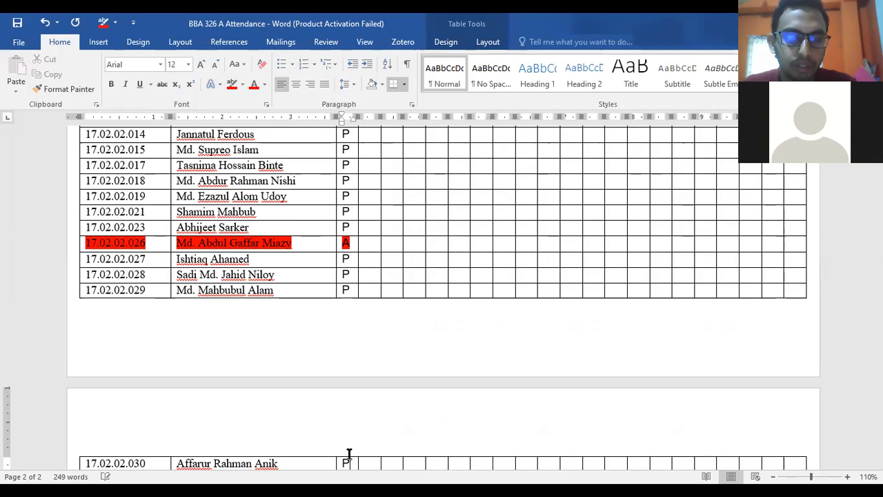
{"action": "key", "text": "Down"}
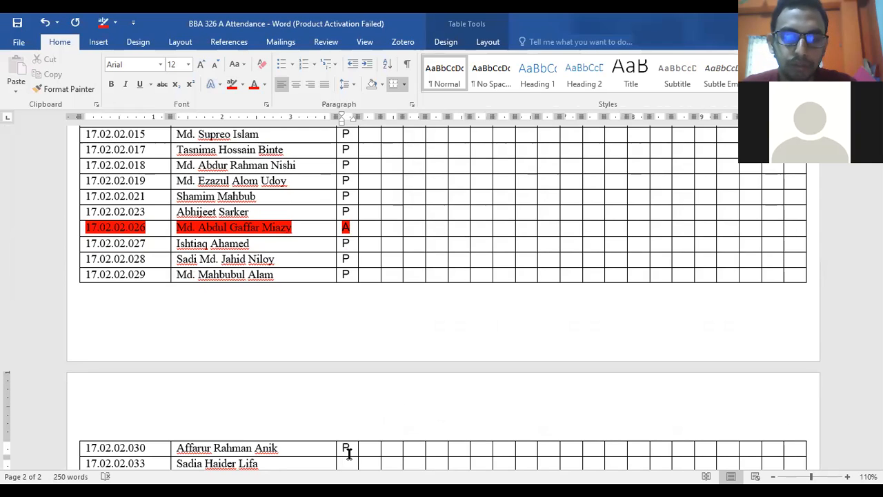
{"action": "type", "text": "P"}
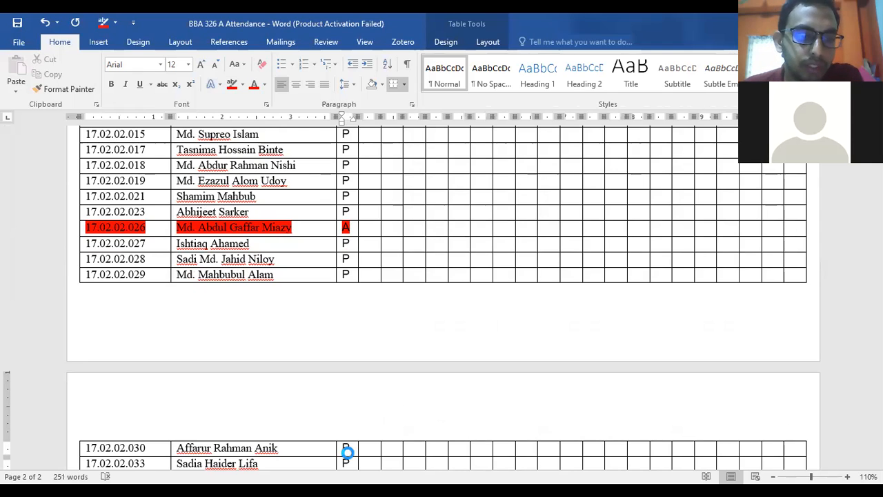
- Fix the misspelled student name by replacing the extra 'f' with 't', then save
{"action": "left_click", "coordinate": [343, 450]}
{"action": "key", "text": "Left"}
{"action": "key", "text": "Left"}
{"action": "key", "text": "Left"}
{"action": "key", "text": "Left"}
{"action": "key", "text": "Left"}
{"action": "key", "text": "Left"}
{"action": "key", "text": "Left"}
{"action": "key", "text": "Left"}
{"action": "key", "text": "Left"}
{"action": "key", "text": "Left"}
{"action": "key", "text": "Left"}
{"action": "key", "text": "Left"}
{"action": "key", "text": "Left"}
{"action": "key", "text": "Left"}
{"action": "key", "text": "Left"}
{"action": "key", "text": "Left"}
{"action": "key", "text": "Left"}
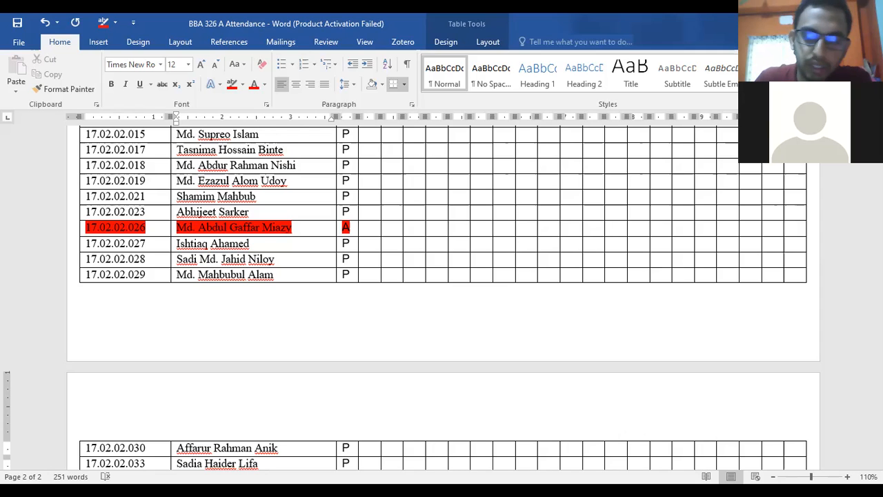
{"action": "key", "text": "BackSpace"}
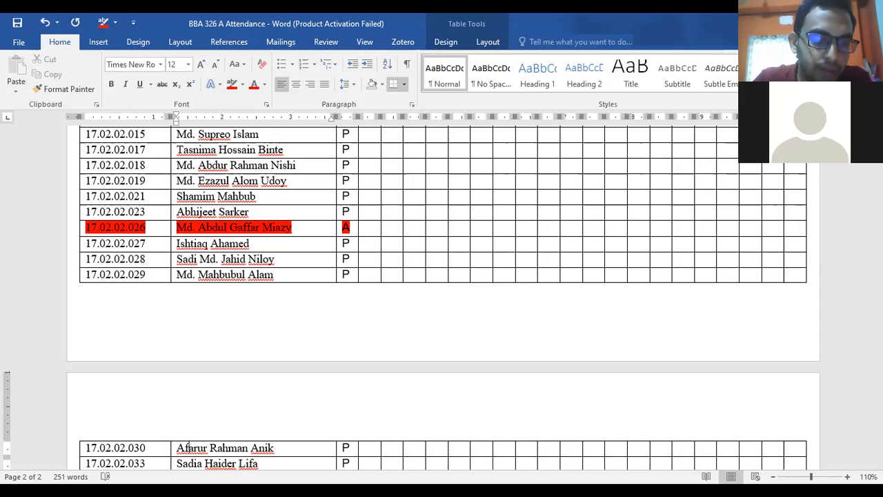
{"action": "type", "text": "t"}
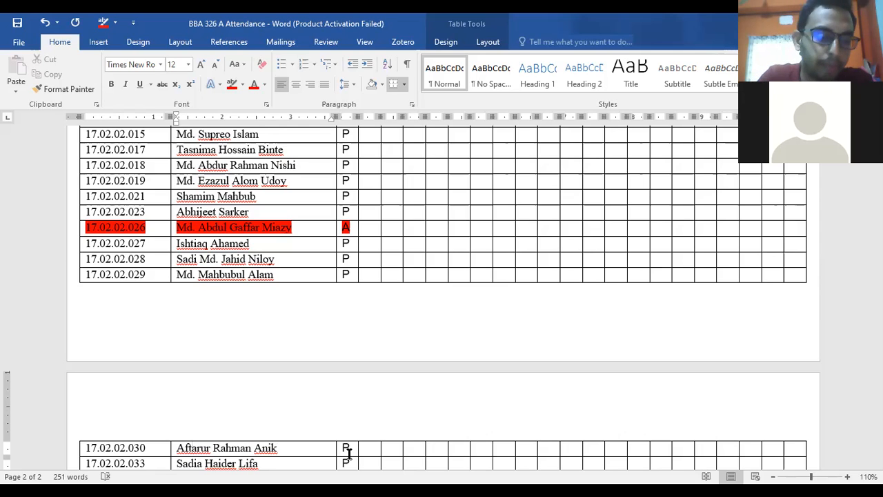
{"action": "key", "text": "ctrl+s"}
- Mark one student A and the remaining first-table students P in column 1
{"action": "scroll", "coordinate": [352, 452], "scroll_direction": "down", "scroll_amount": 1}
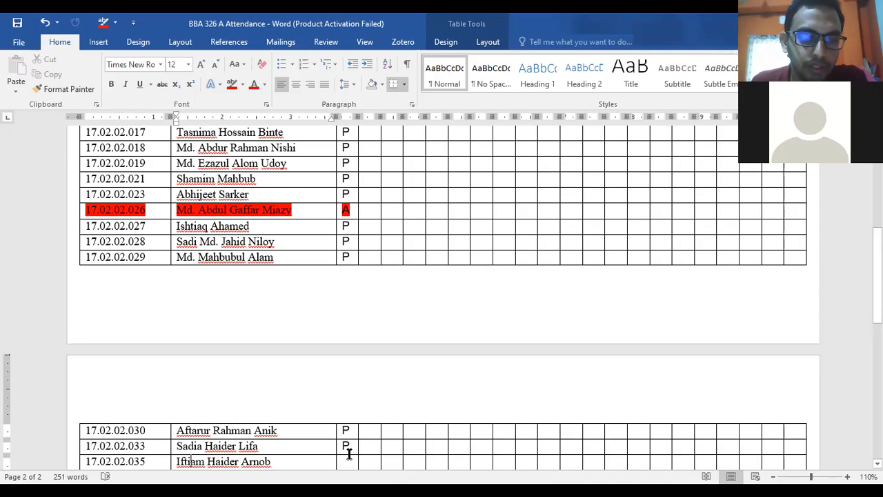
{"action": "scroll", "coordinate": [349, 454], "scroll_direction": "down", "scroll_amount": 1}
{"action": "left_click", "coordinate": [352, 447]}
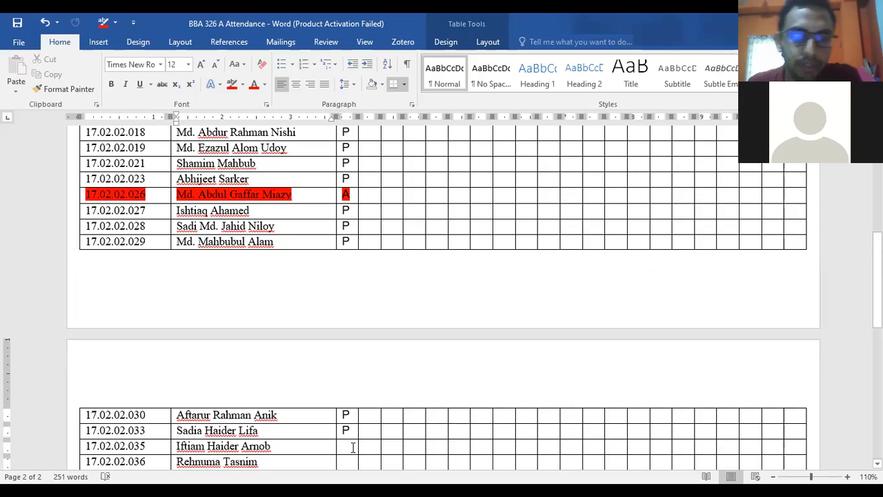
{"action": "type", "text": "p"}
{"action": "key", "text": "BackSpace"}
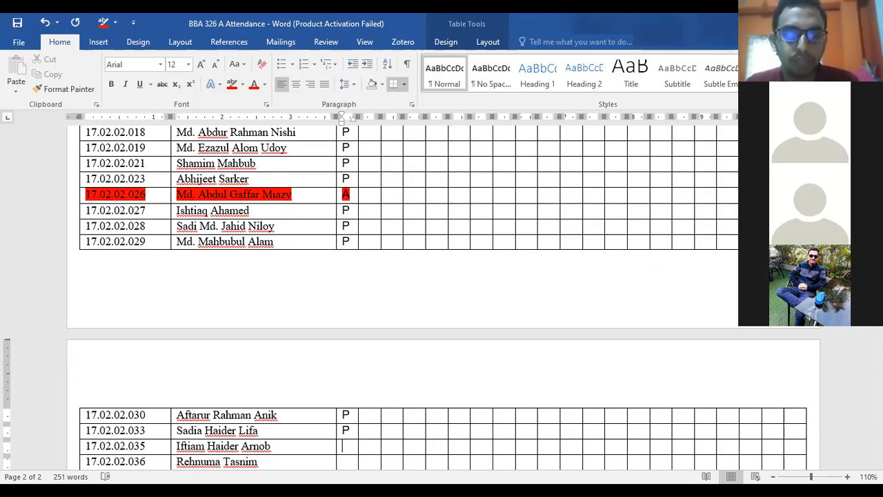
{"action": "type", "text": "A"}
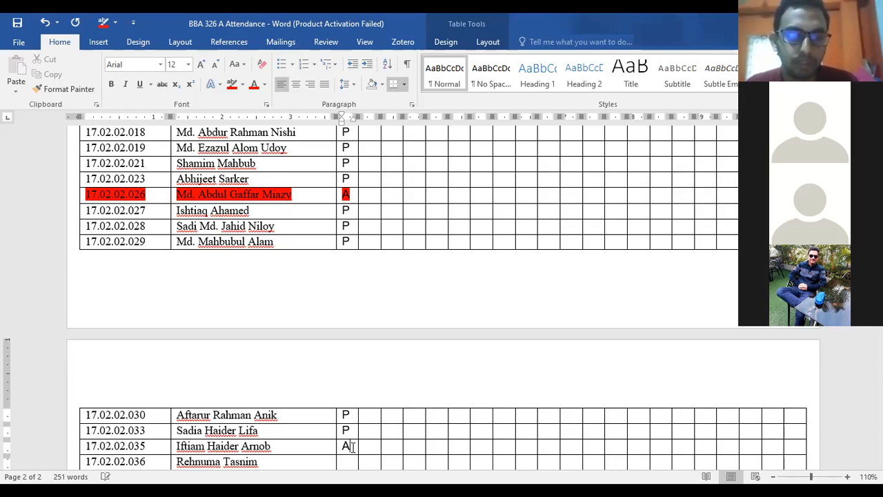
{"action": "key", "text": "Down"}
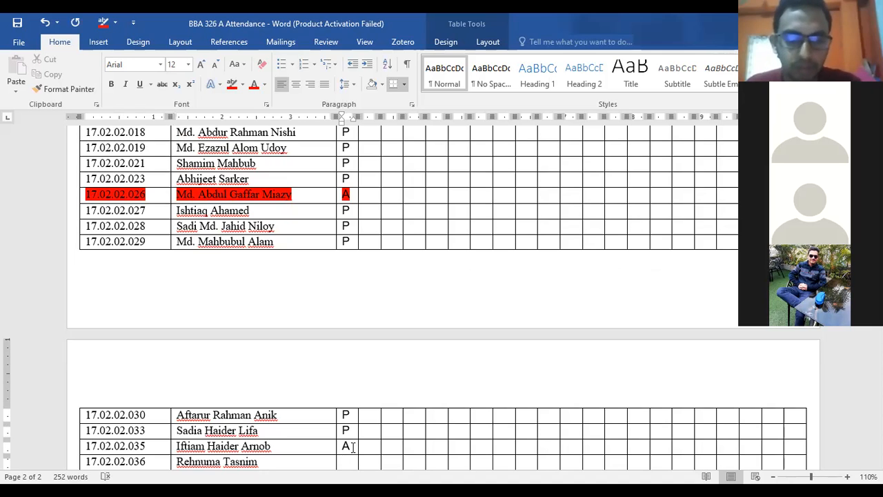
{"action": "type", "text": "P"}
{"action": "key", "text": "Down"}
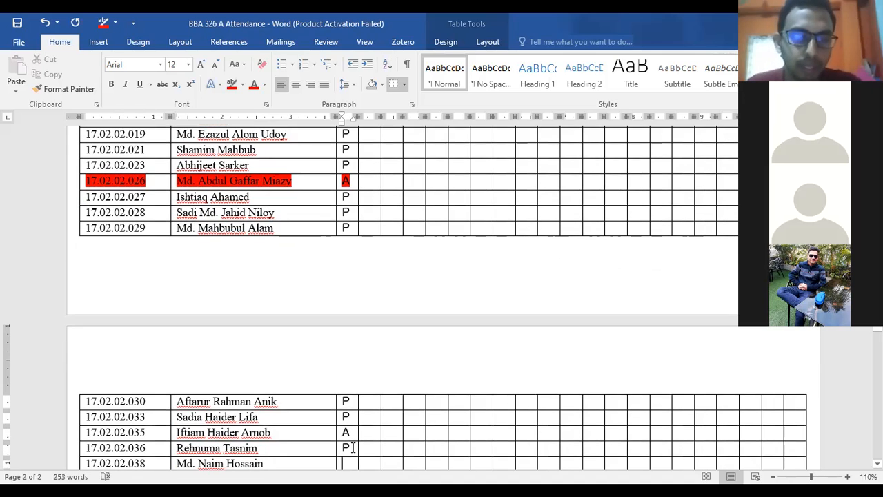
{"action": "key", "text": "Down"}
{"action": "key", "text": "Up"}
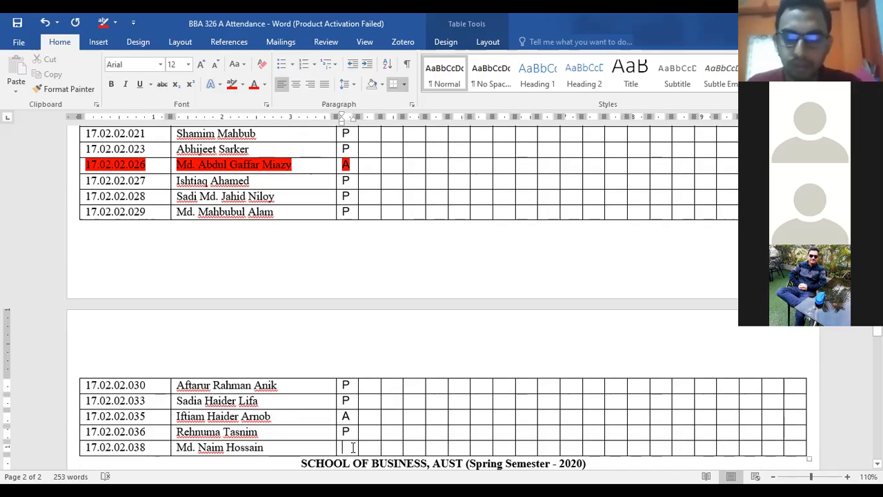
{"action": "type", "text": "P"}
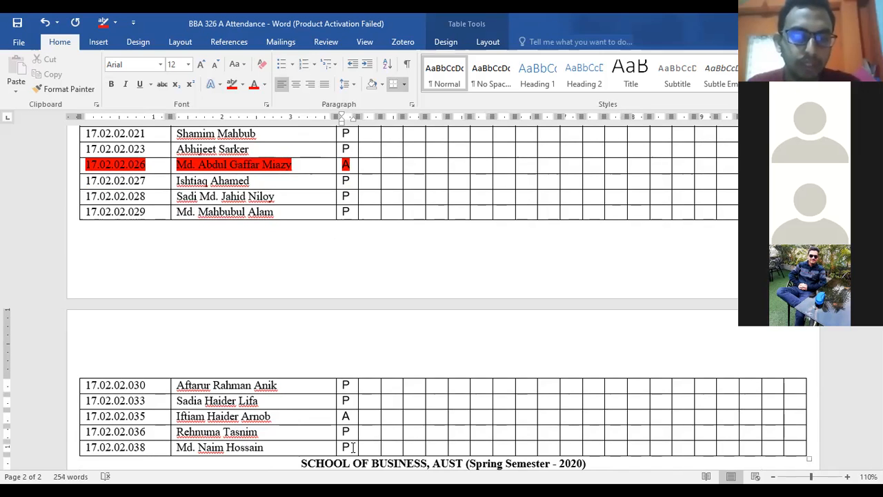
{"action": "key", "text": "Down"}
{"action": "key", "text": "Down"}
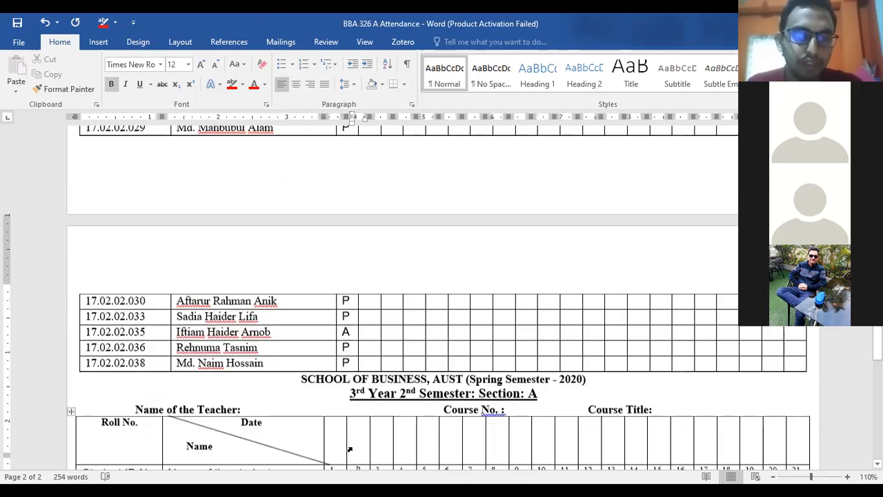
{"action": "key", "text": "Down"}
{"action": "key", "text": "Down"}
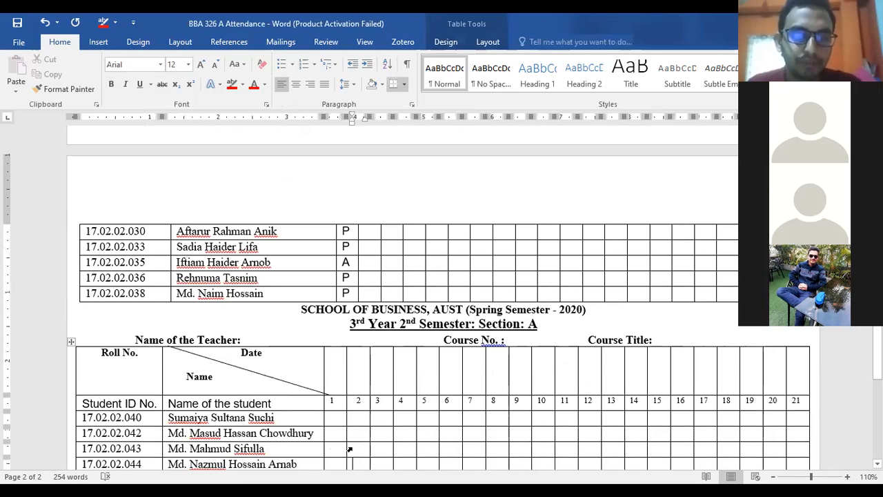
- Mark the second table's first two students P in the day-1 column
{"action": "key", "text": "Left"}
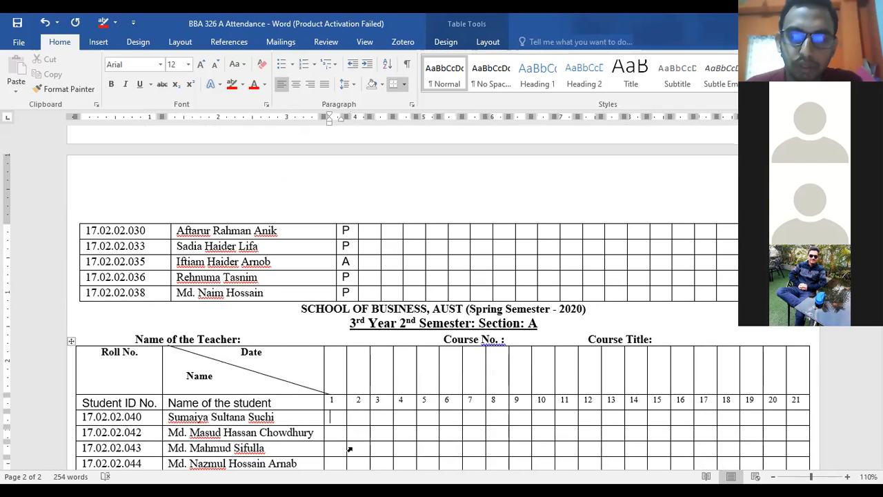
{"action": "type", "text": "P"}
{"action": "key", "text": "Down"}
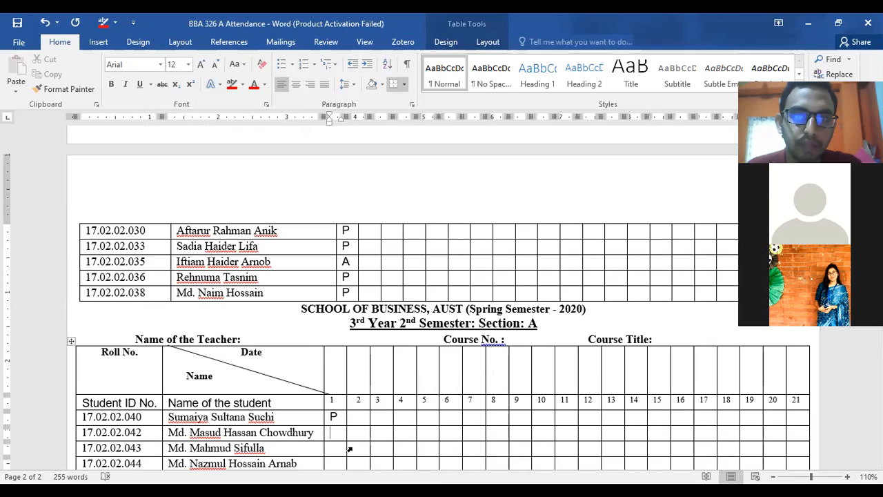
{"action": "type", "text": "P"}
{"action": "key", "text": "Down"}
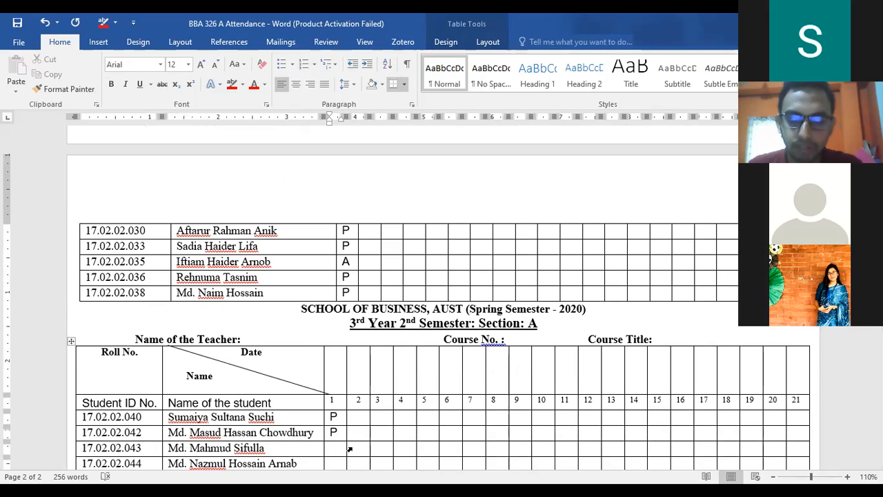
- Mark the next student A and highlight that row red
{"action": "type", "text": "A"}
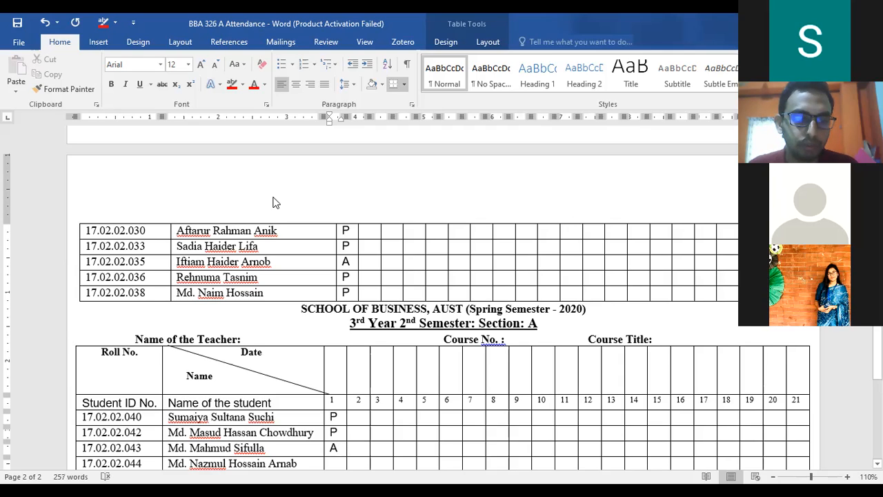
{"action": "key", "text": "shift+Left"}
{"action": "key", "text": "shift+Left"}
{"action": "key", "text": "shift+Left"}
{"action": "left_click", "coordinate": [232, 85]}
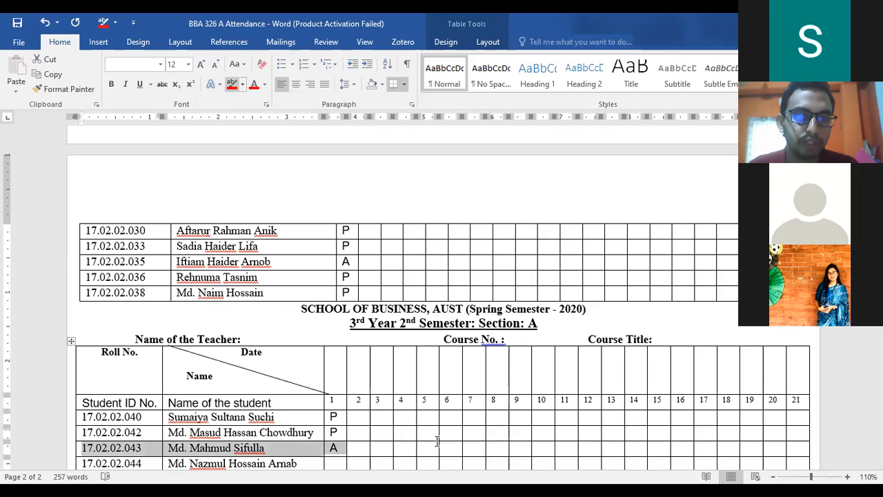
{"action": "left_click", "coordinate": [451, 457]}
- Mark the last two students P and save the document
{"action": "scroll", "coordinate": [335, 367], "scroll_direction": "down", "scroll_amount": 3}
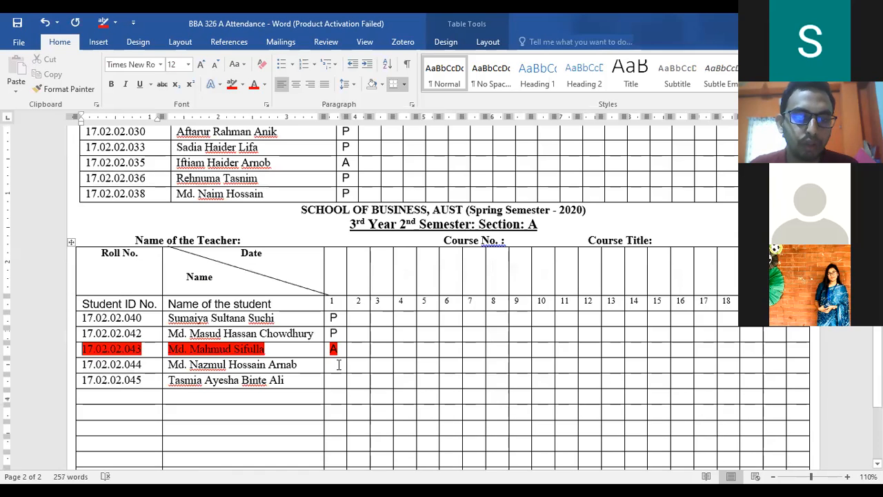
{"action": "left_click", "coordinate": [339, 365]}
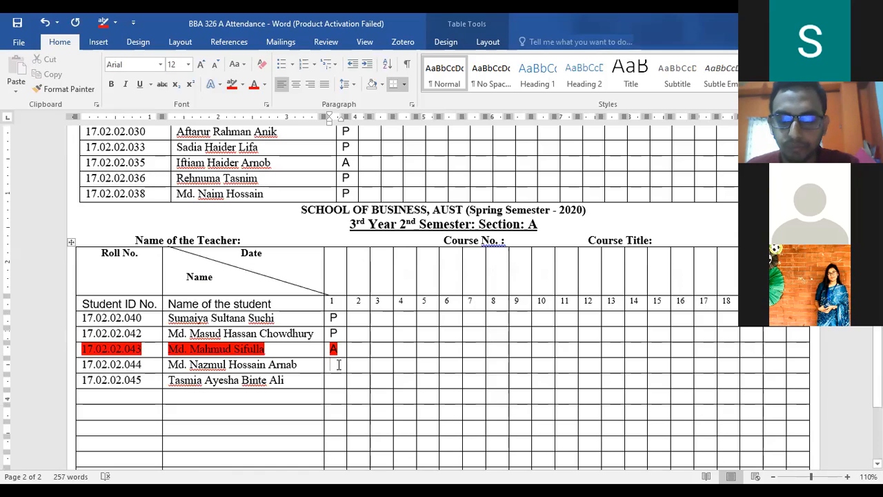
{"action": "type", "text": "P"}
{"action": "key", "text": "Down"}
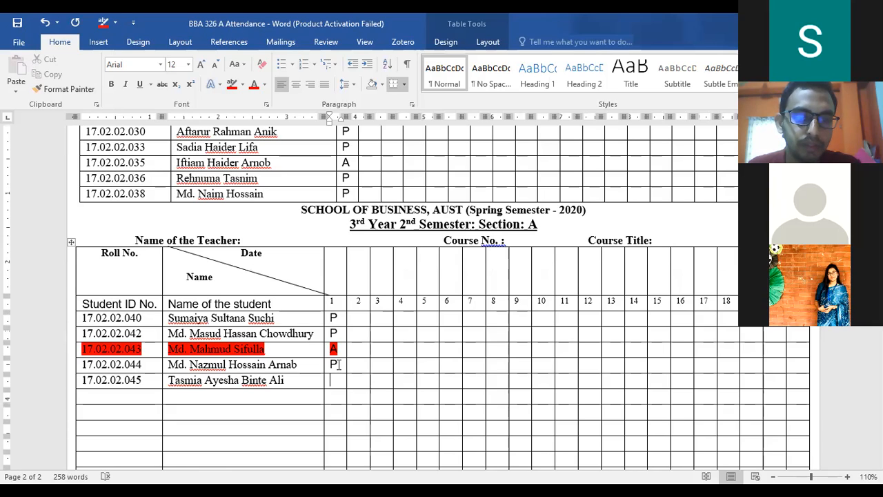
{"action": "type", "text": "P"}
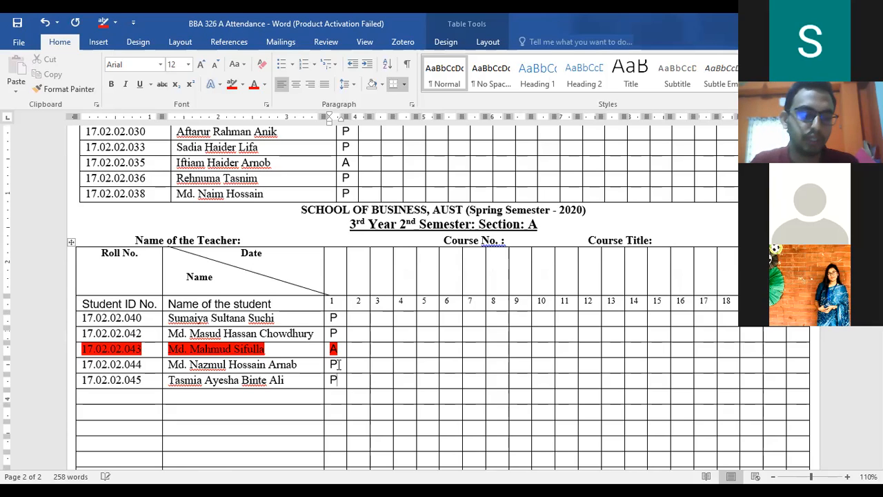
{"action": "key", "text": "ctrl+s"}
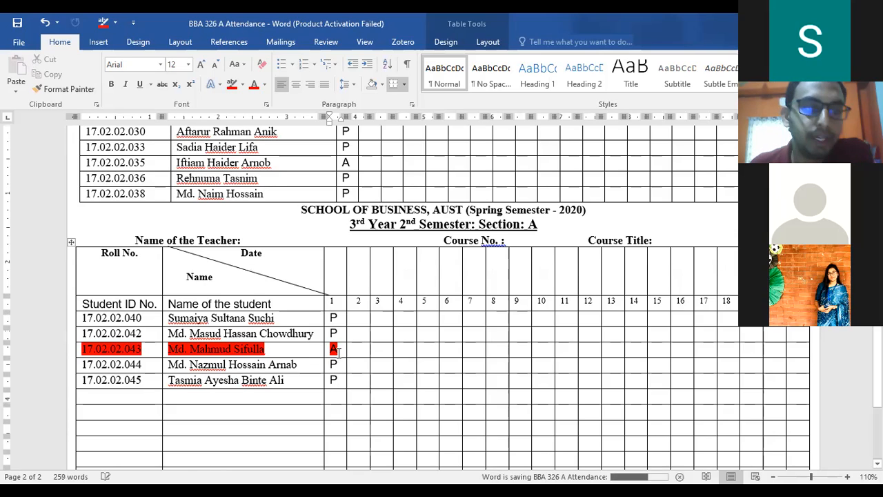
{"action": "scroll", "coordinate": [338, 350], "scroll_direction": "down", "scroll_amount": 3}
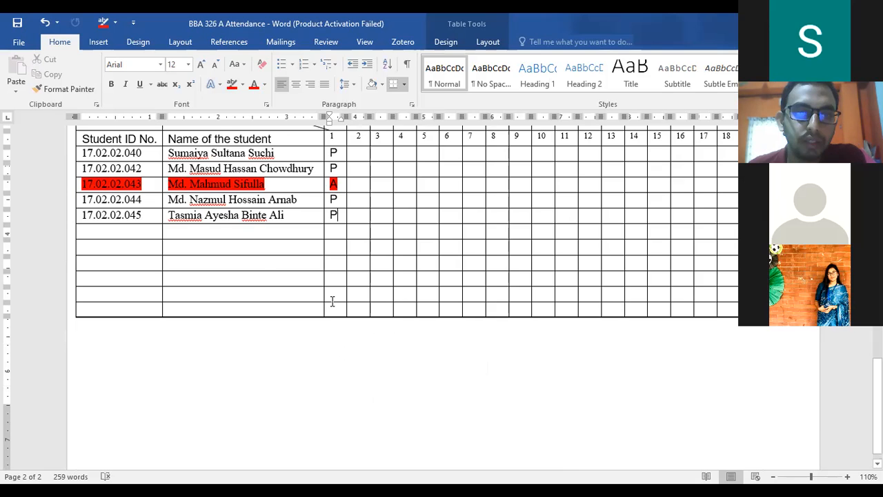
{"action": "scroll", "coordinate": [332, 301], "scroll_direction": "up", "scroll_amount": 2}
{"action": "scroll", "coordinate": [331, 302], "scroll_direction": "up", "scroll_amount": 3}
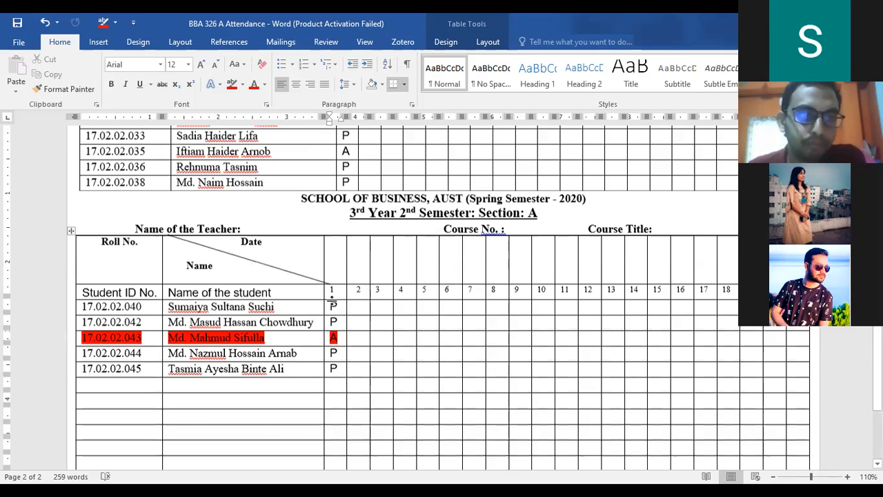
{"action": "scroll", "coordinate": [332, 302], "scroll_direction": "up", "scroll_amount": 3}
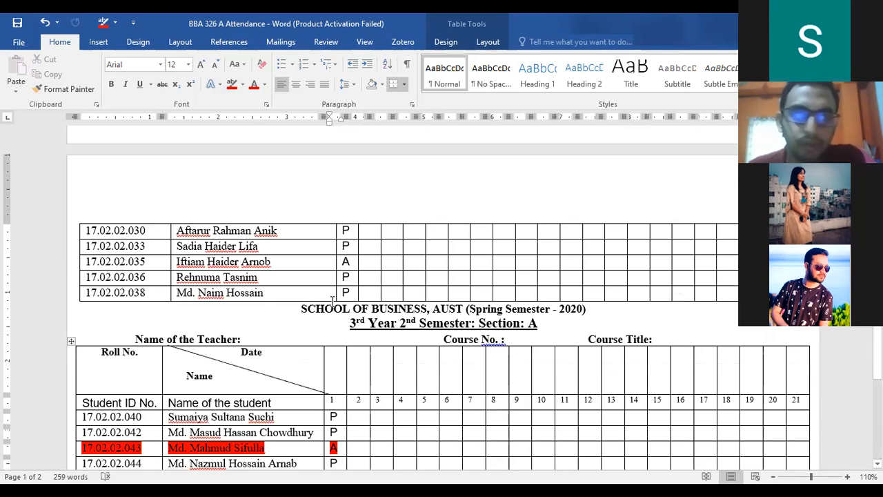
{"action": "scroll", "coordinate": [332, 301], "scroll_direction": "up", "scroll_amount": 8}
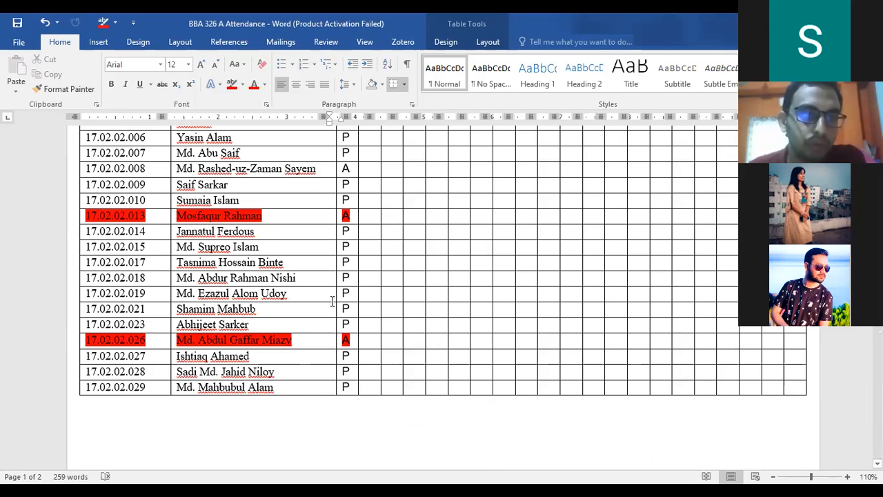
{"action": "scroll", "coordinate": [332, 301], "scroll_direction": "down", "scroll_amount": 13}
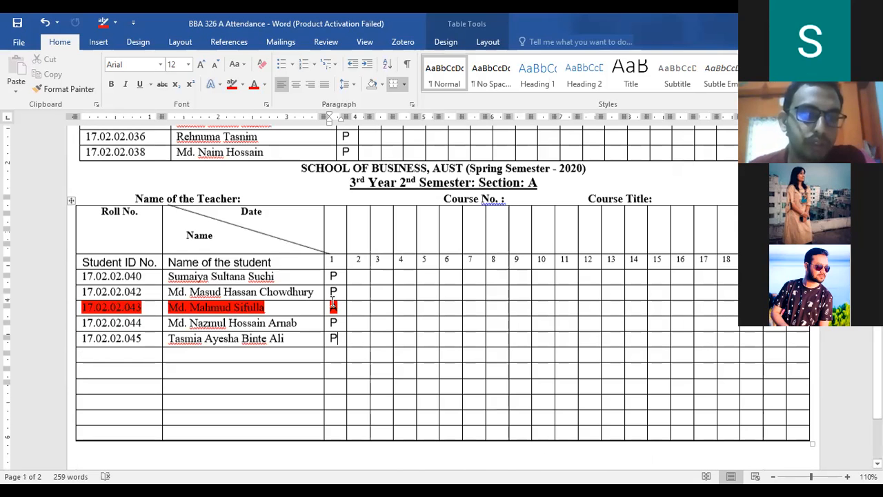
{"action": "scroll", "coordinate": [332, 302], "scroll_direction": "down", "scroll_amount": 2}
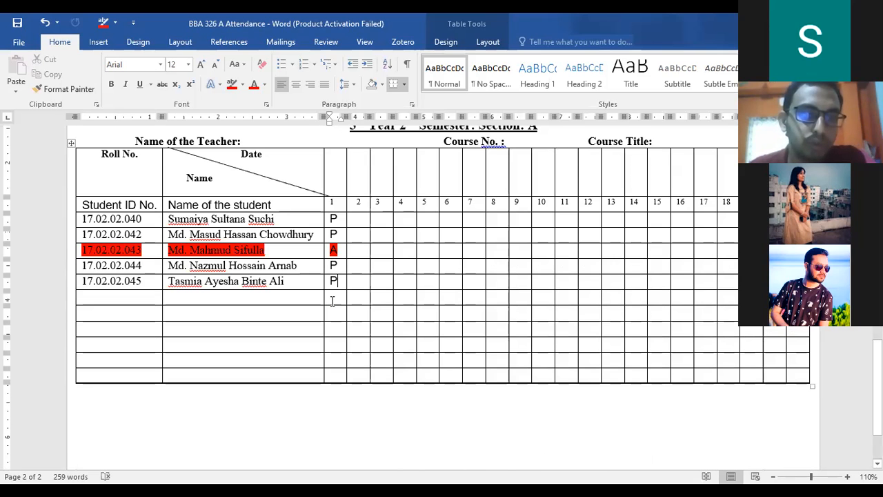
- Enter the new student's roll number and full name in the empty row
{"action": "left_click", "coordinate": [147, 297]}
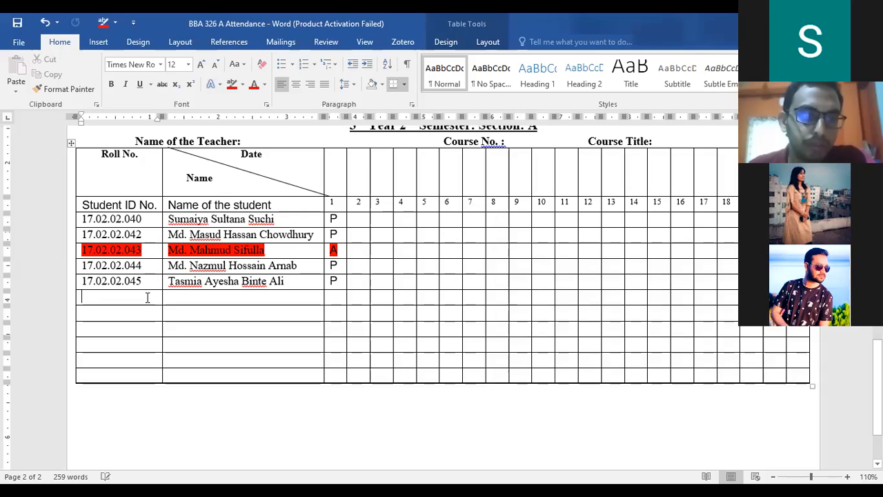
{"action": "scroll", "coordinate": [163, 294], "scroll_direction": "down", "scroll_amount": 1}
{"action": "scroll", "coordinate": [164, 296], "scroll_direction": "up", "scroll_amount": 3}
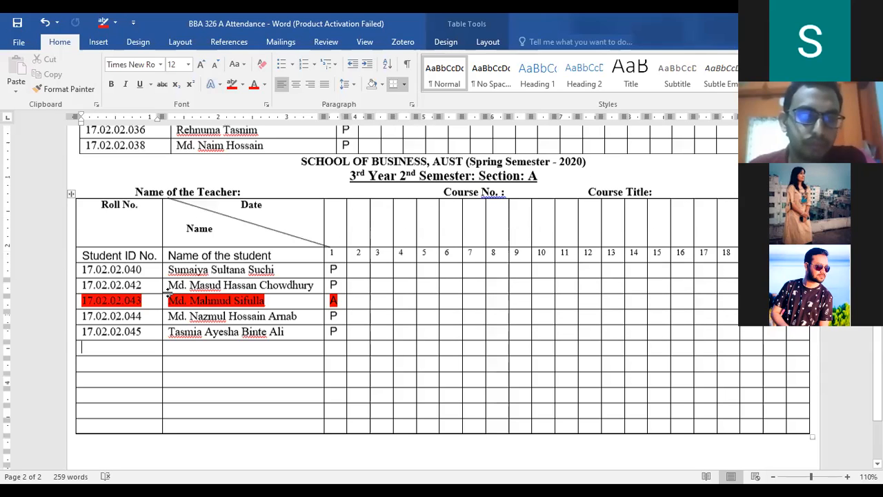
{"action": "type", "text": "17"}
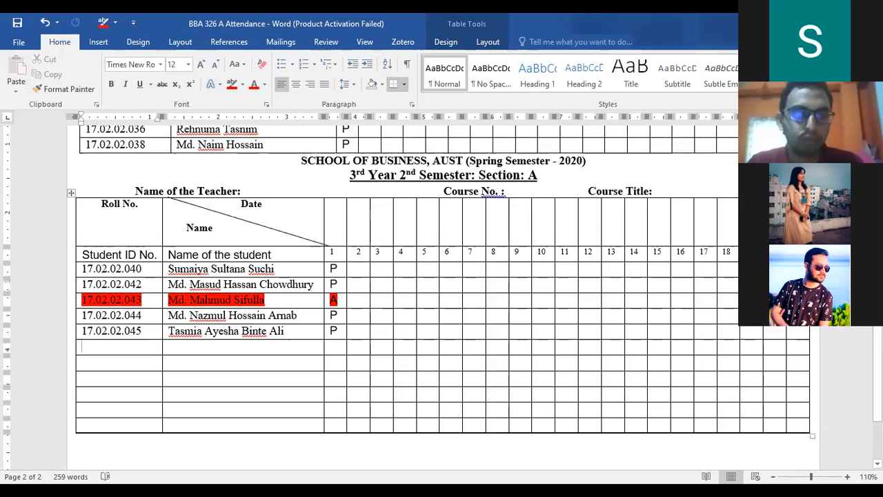
{"action": "type", "text": ".02"}
{"action": "key", "text": "BackSpace"}
{"action": "key", "text": "BackSpace"}
{"action": "key", "text": "BackSpace"}
{"action": "key", "text": "BackSpace"}
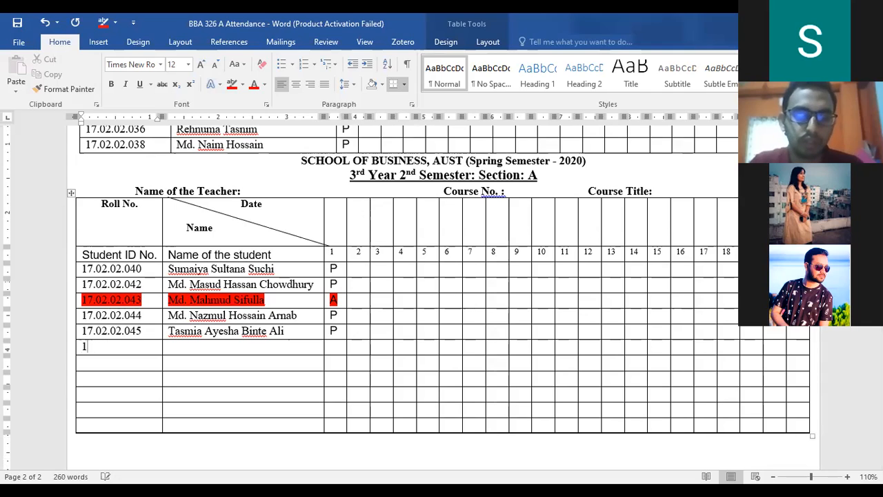
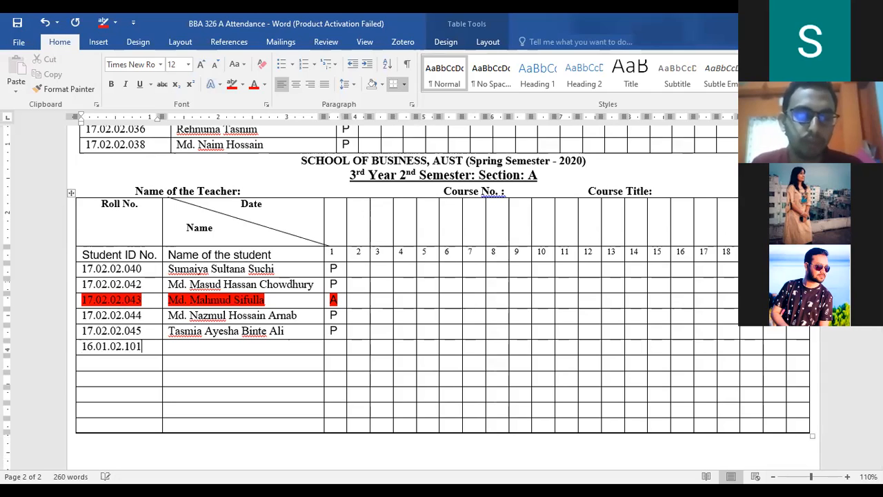
{"action": "key", "text": "Tab"}
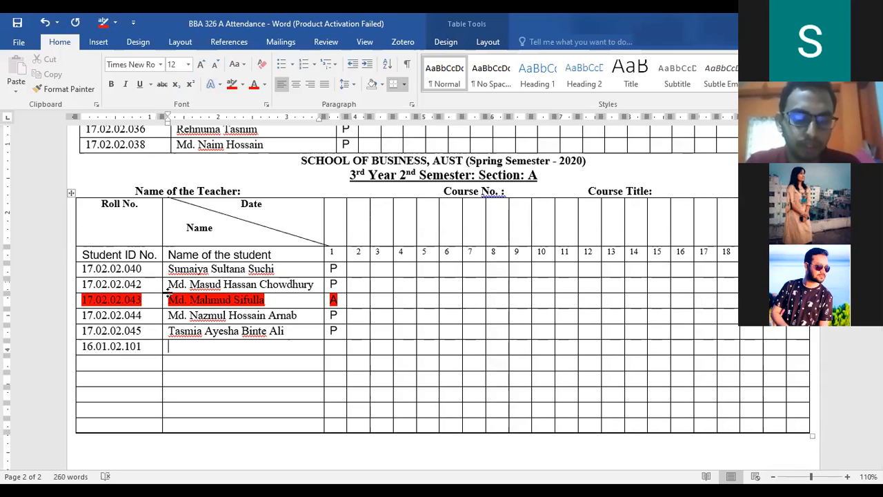
{"action": "type", "text": "i"}
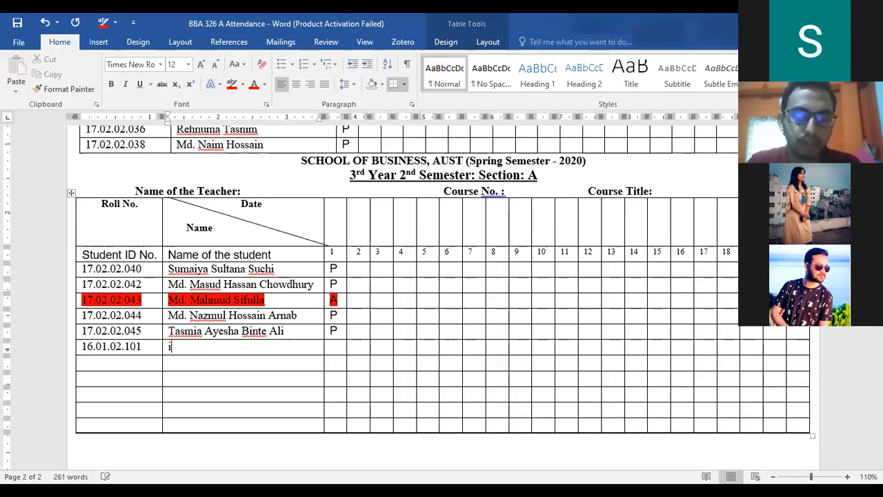
{"action": "key", "text": "BackSpace"}
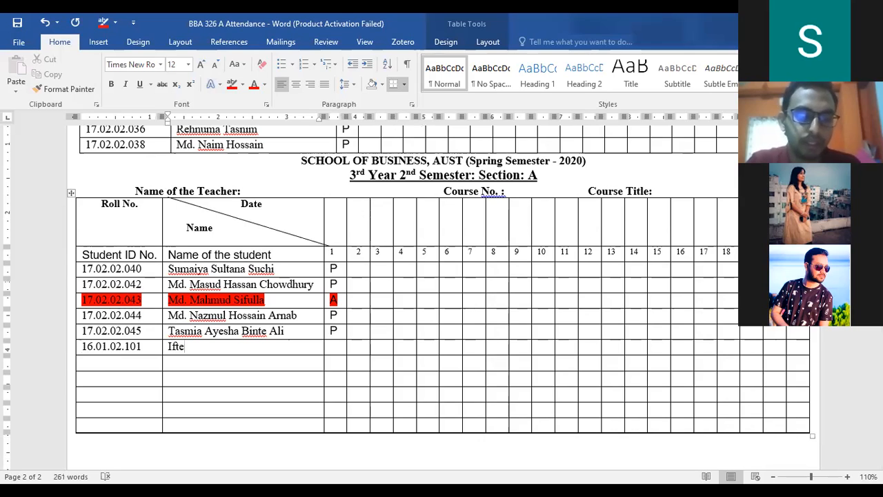
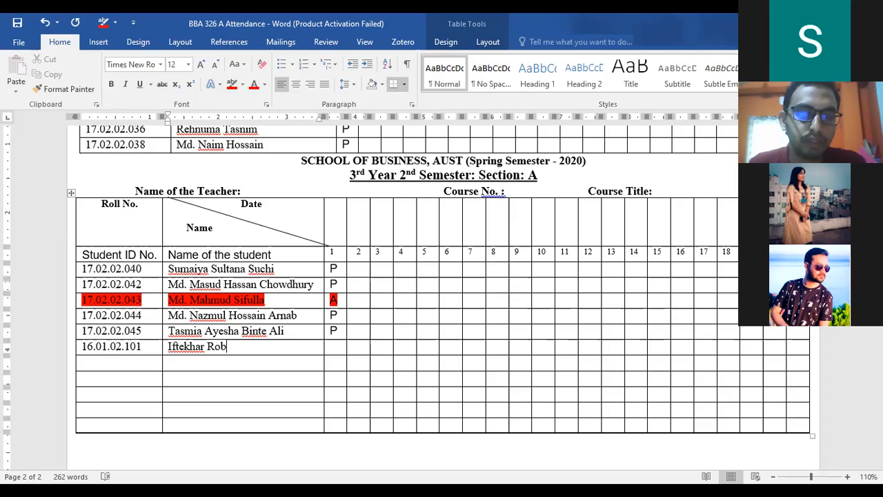
- Mark the new student P in column 1 and save the document
{"action": "key", "text": "Tab"}
{"action": "type", "text": "p"}
{"action": "key", "text": "BackSpace"}
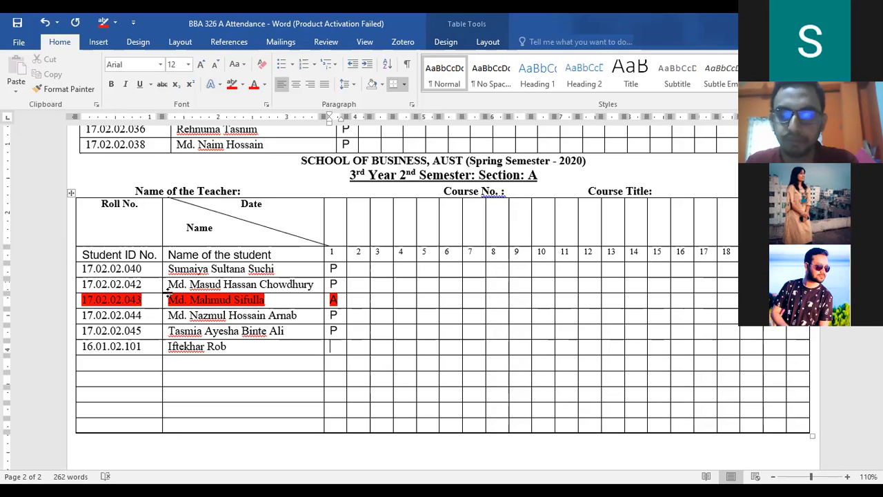
{"action": "type", "text": "P"}
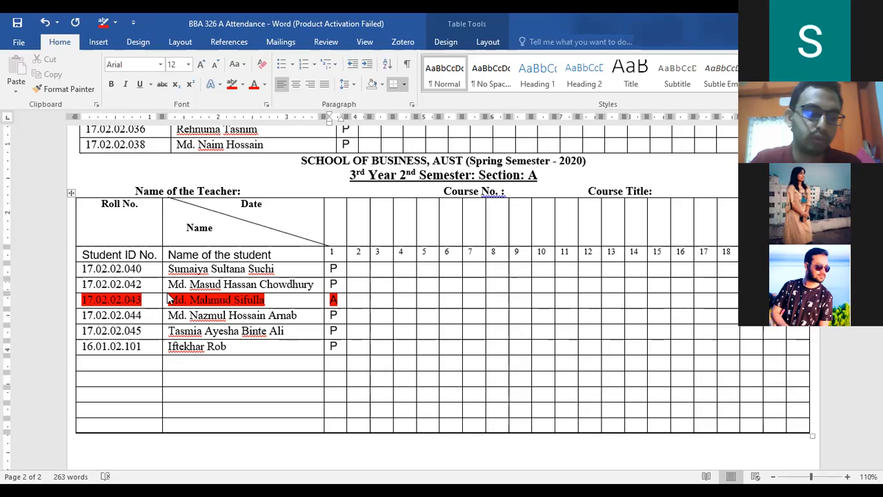
{"action": "key", "text": "ctrl+s"}
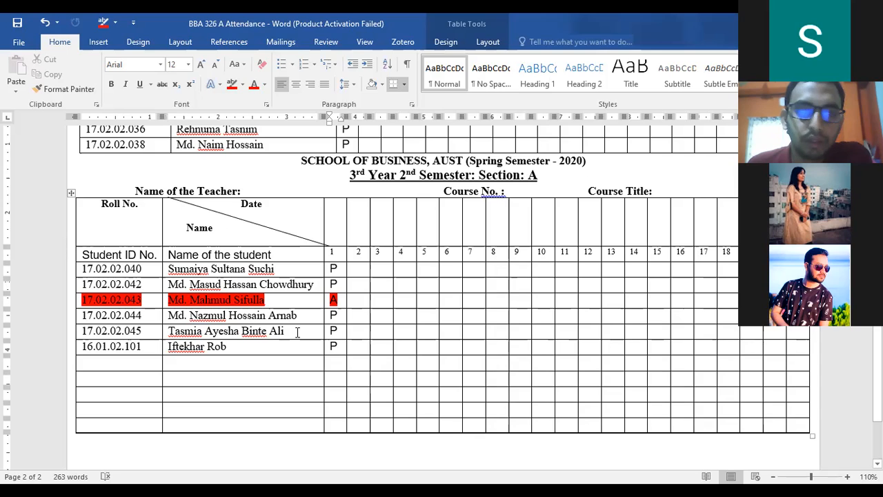
{"action": "left_click", "coordinate": [236, 347]}
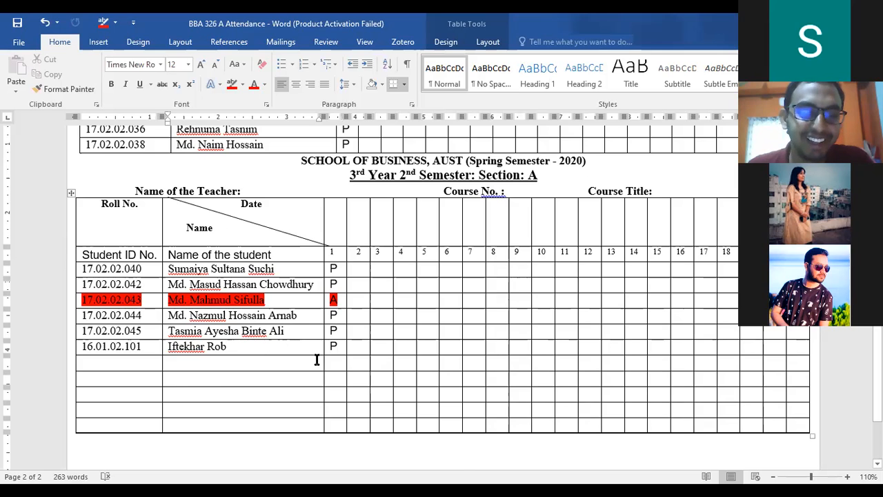
{"action": "scroll", "coordinate": [317, 360], "scroll_direction": "up", "scroll_amount": 2}
{"action": "scroll", "coordinate": [317, 360], "scroll_direction": "up", "scroll_amount": 1}
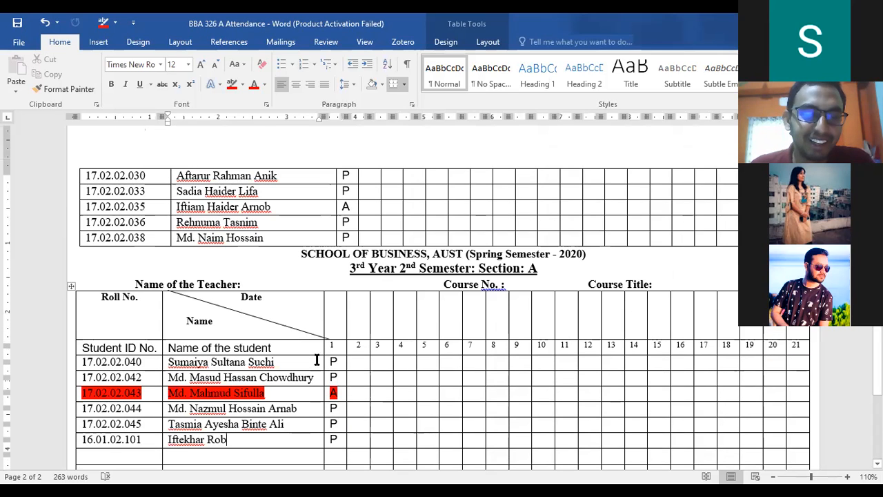
{"action": "scroll", "coordinate": [316, 359], "scroll_direction": "up", "scroll_amount": 2}
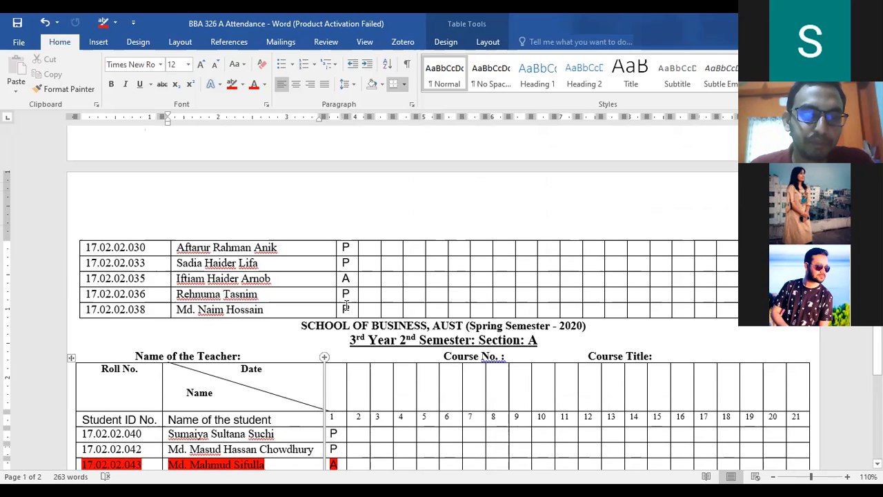
{"action": "scroll", "coordinate": [345, 356], "scroll_direction": "down", "scroll_amount": 4}
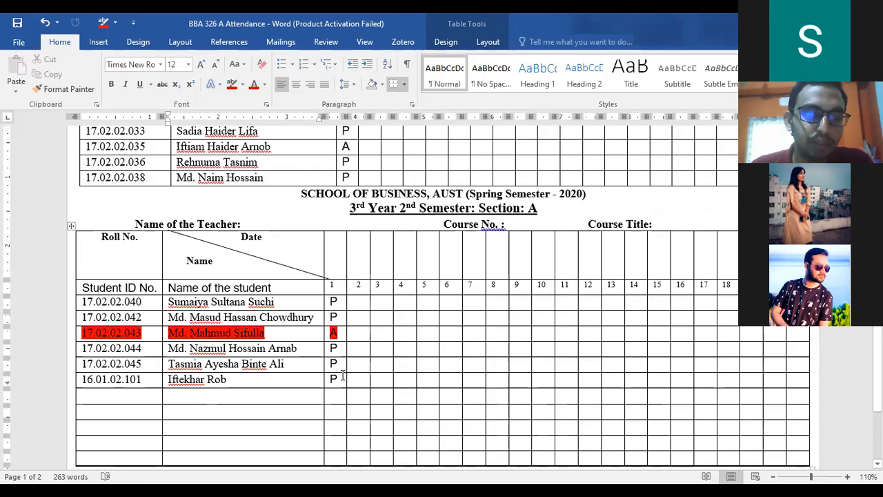
{"action": "left_click", "coordinate": [340, 378]}
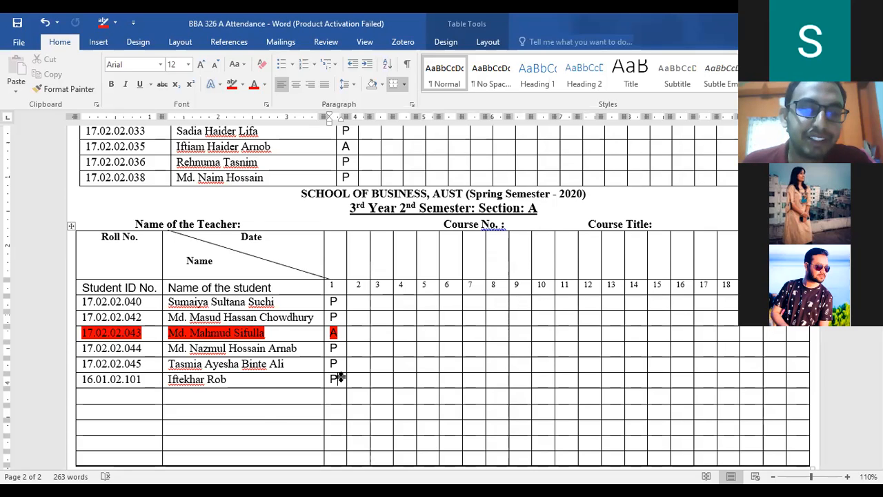
{"action": "scroll", "coordinate": [341, 378], "scroll_direction": "up", "scroll_amount": 2}
{"action": "scroll", "coordinate": [340, 378], "scroll_direction": "up", "scroll_amount": 5}
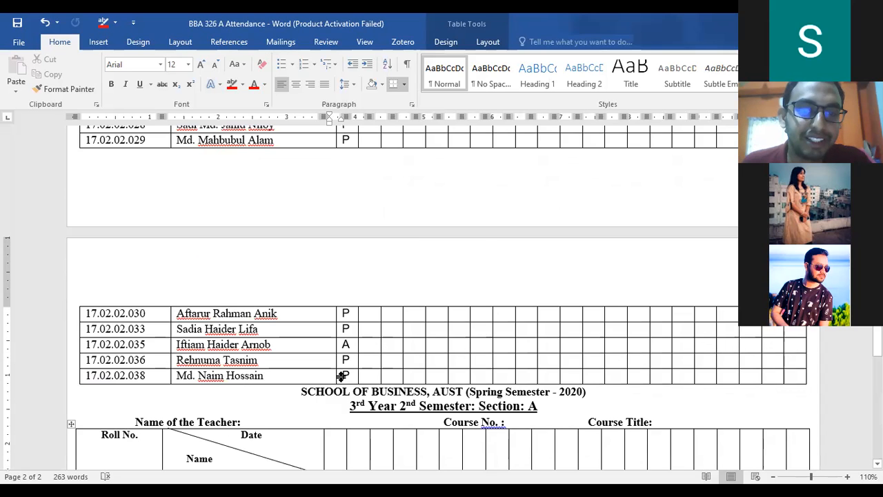
{"action": "scroll", "coordinate": [352, 345], "scroll_direction": "up", "scroll_amount": 20}
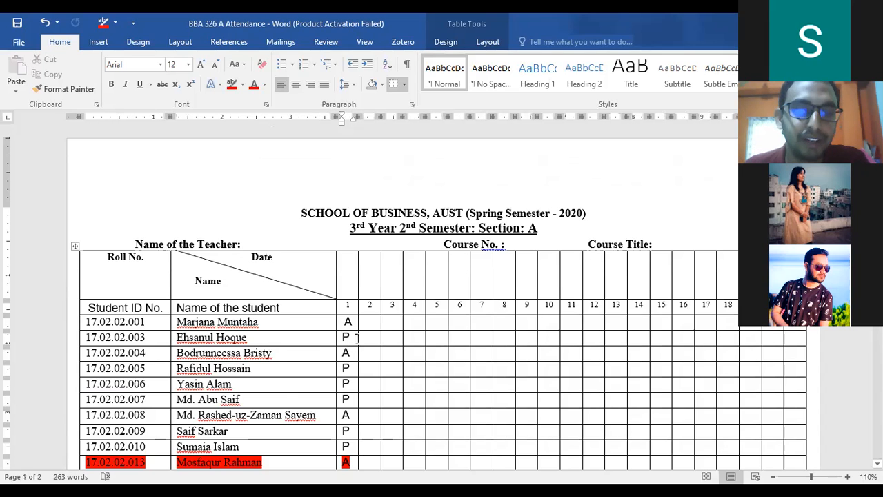
{"action": "scroll", "coordinate": [356, 338], "scroll_direction": "down", "scroll_amount": 9}
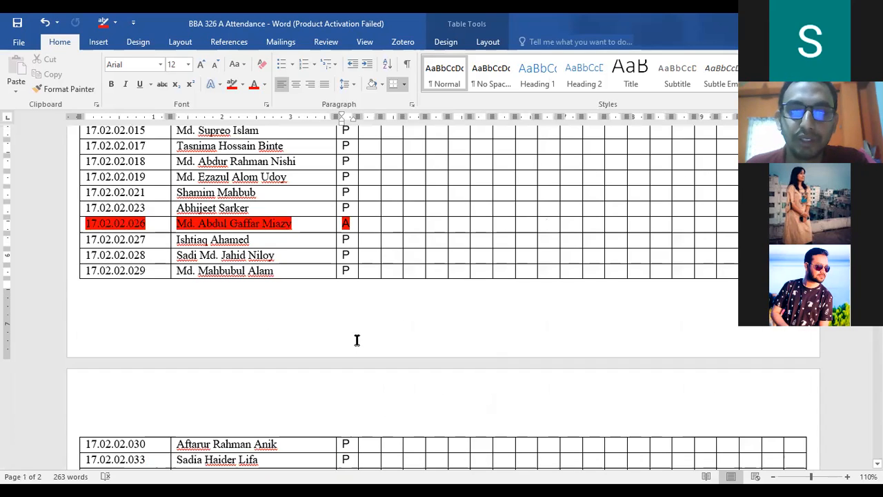
{"action": "scroll", "coordinate": [357, 339], "scroll_direction": "up", "scroll_amount": 10}
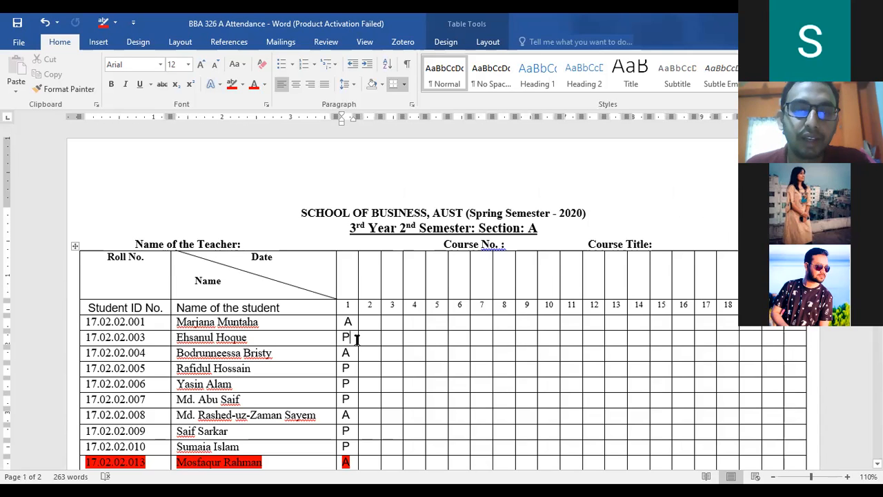